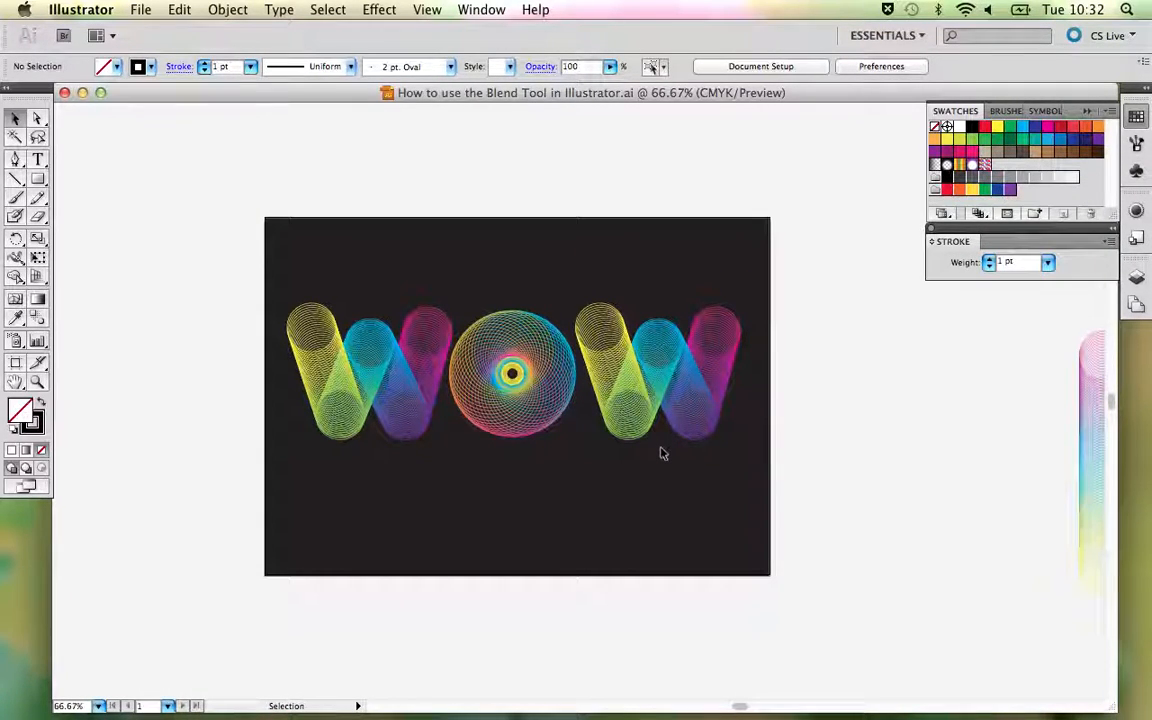
- Move the whole WOW artwork about 140 mm up so it sits above the dark artboard, leaving the artboard empty
key(space)
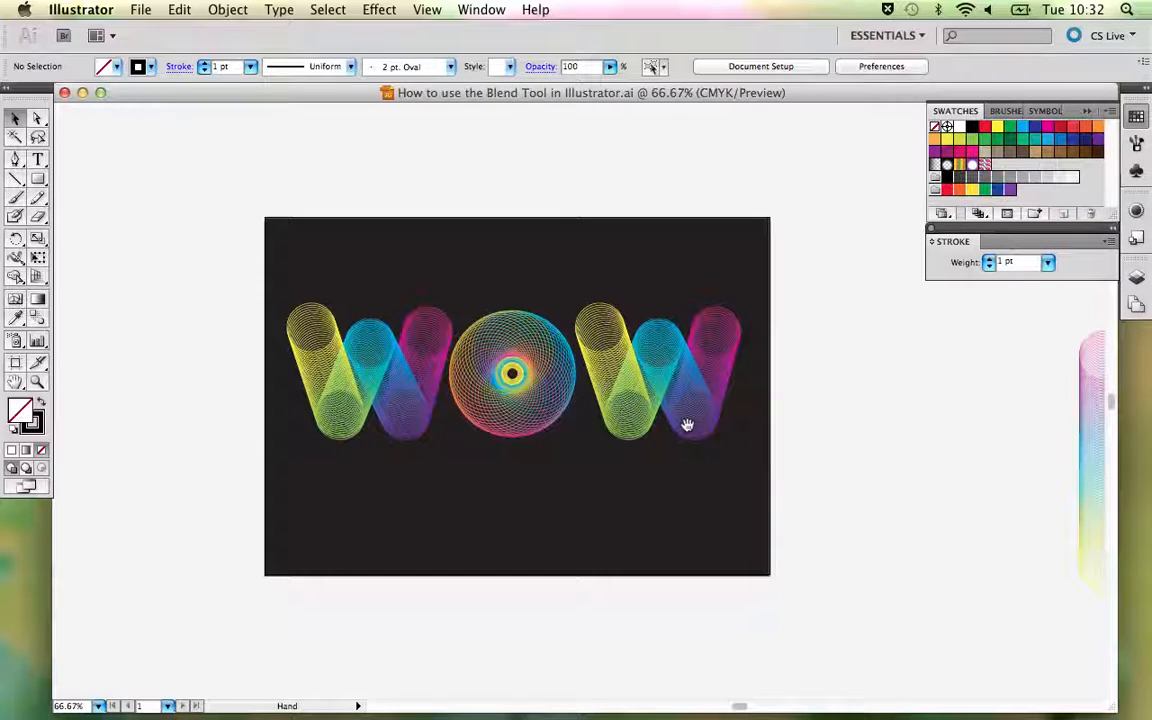
drag(687, 425, 558, 398)
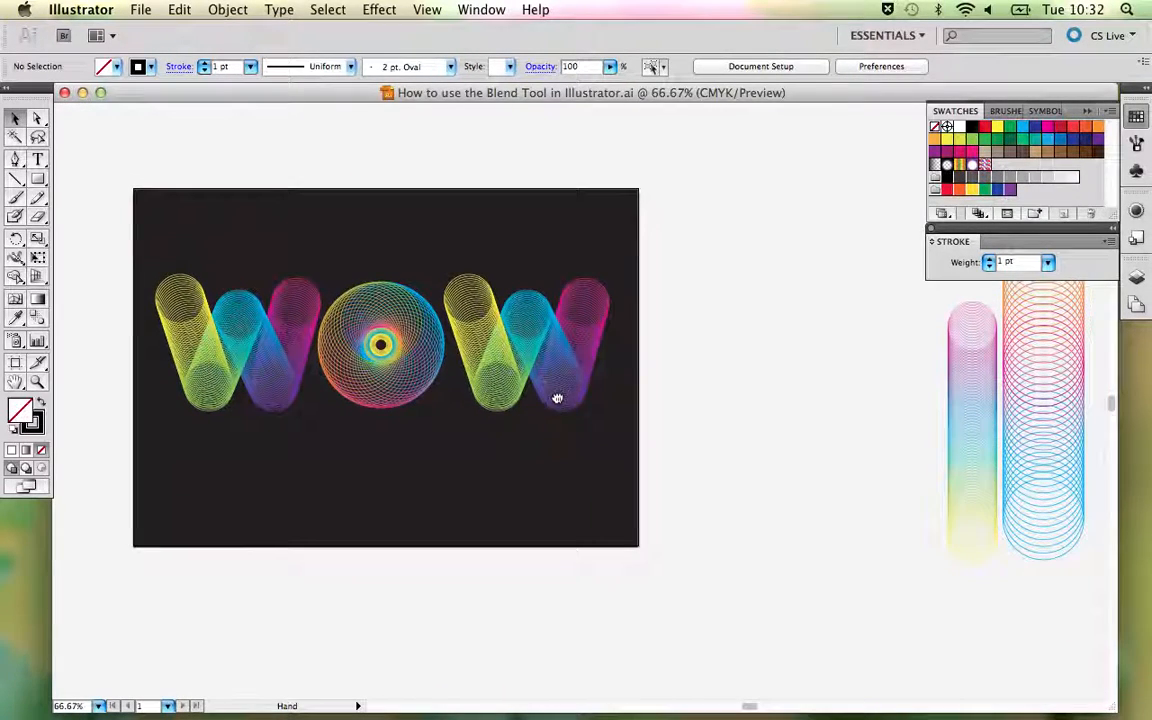
drag(170, 242, 591, 463)
drag(590, 414, 597, 463)
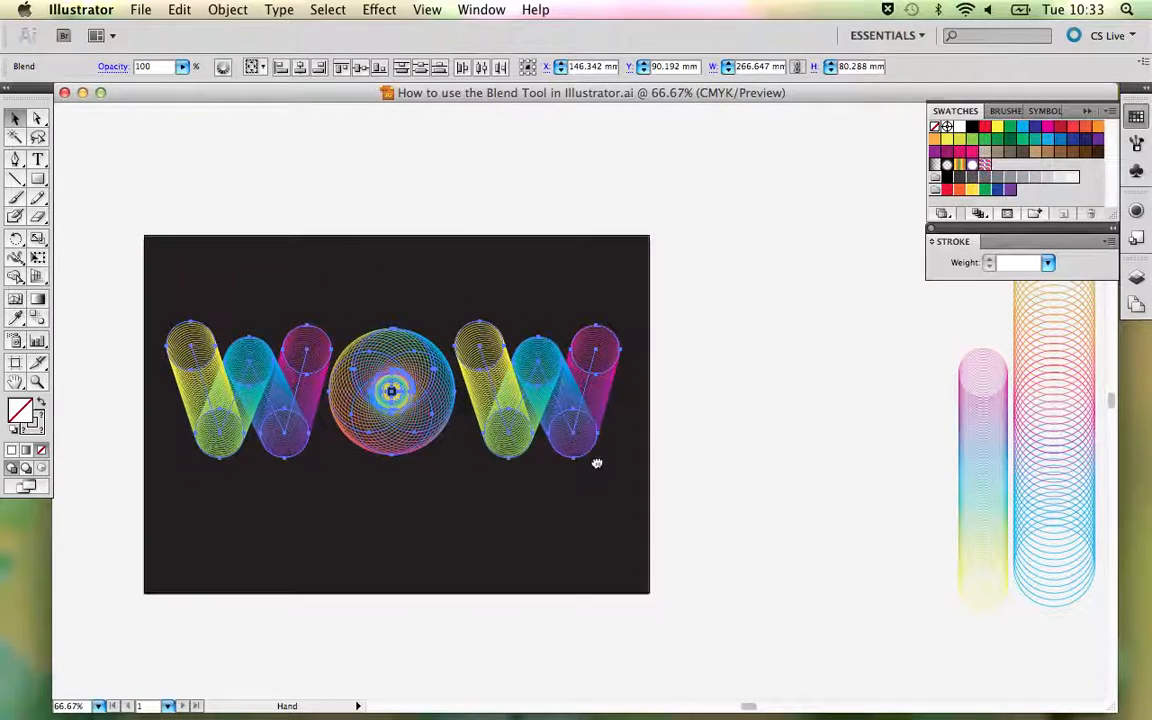
drag(529, 399, 524, 162)
drag(527, 231, 544, 325)
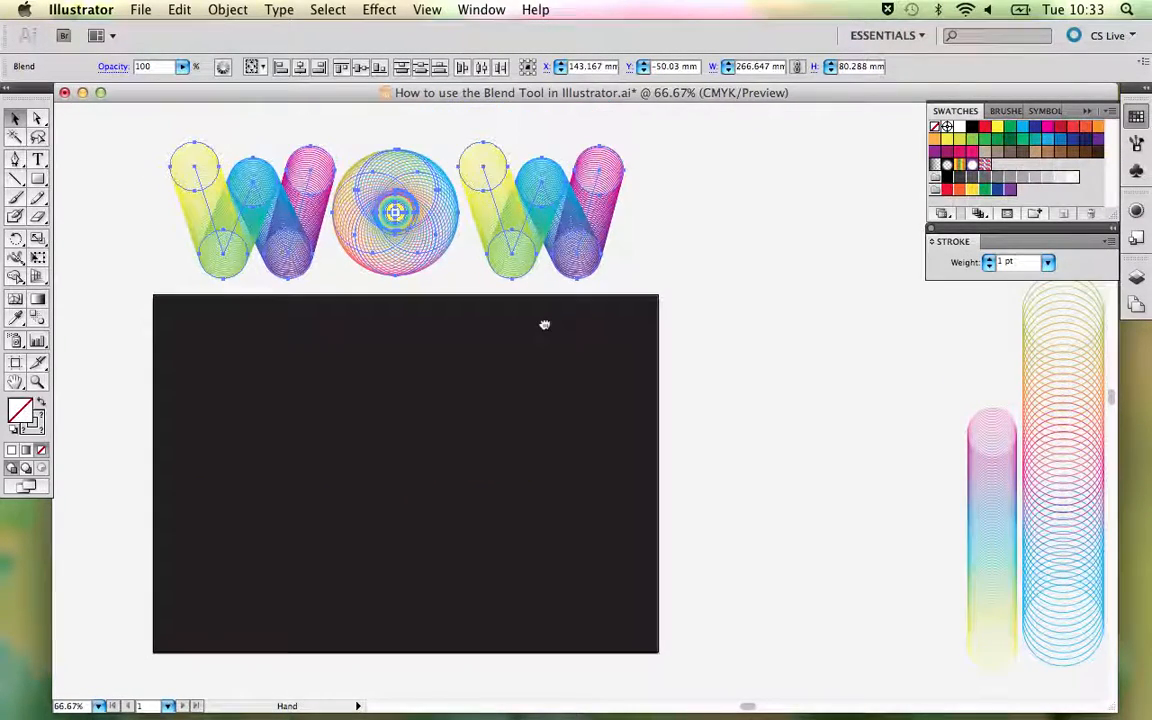
click(689, 291)
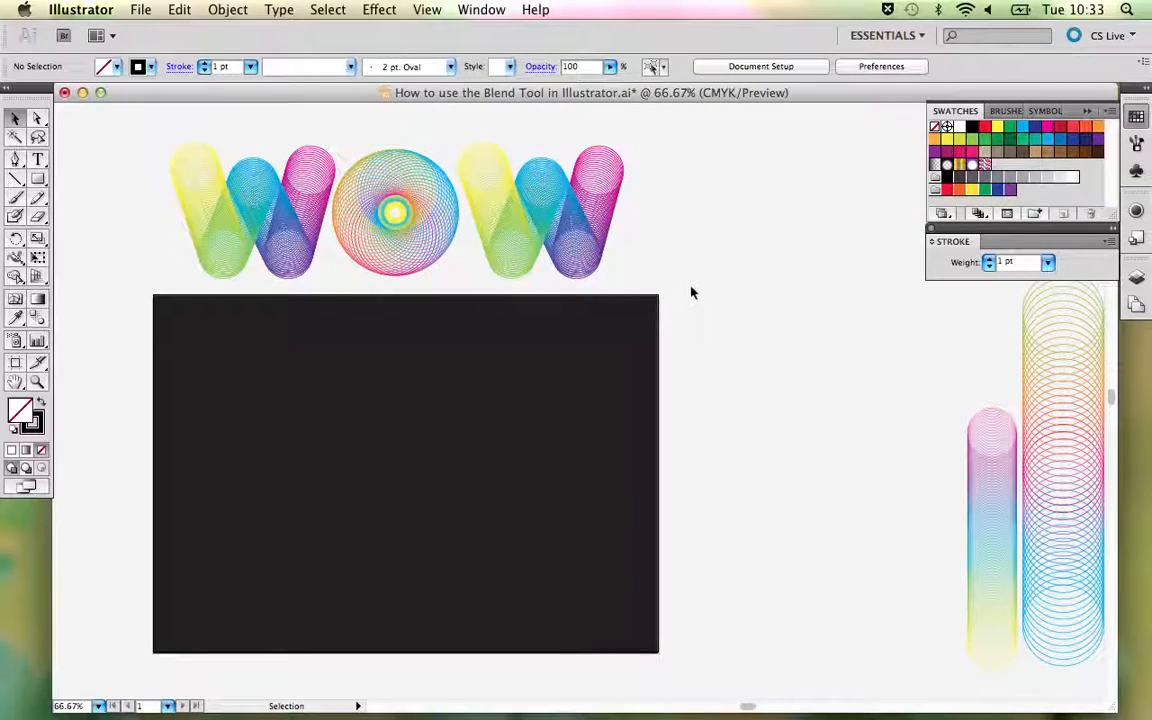
click(40, 183)
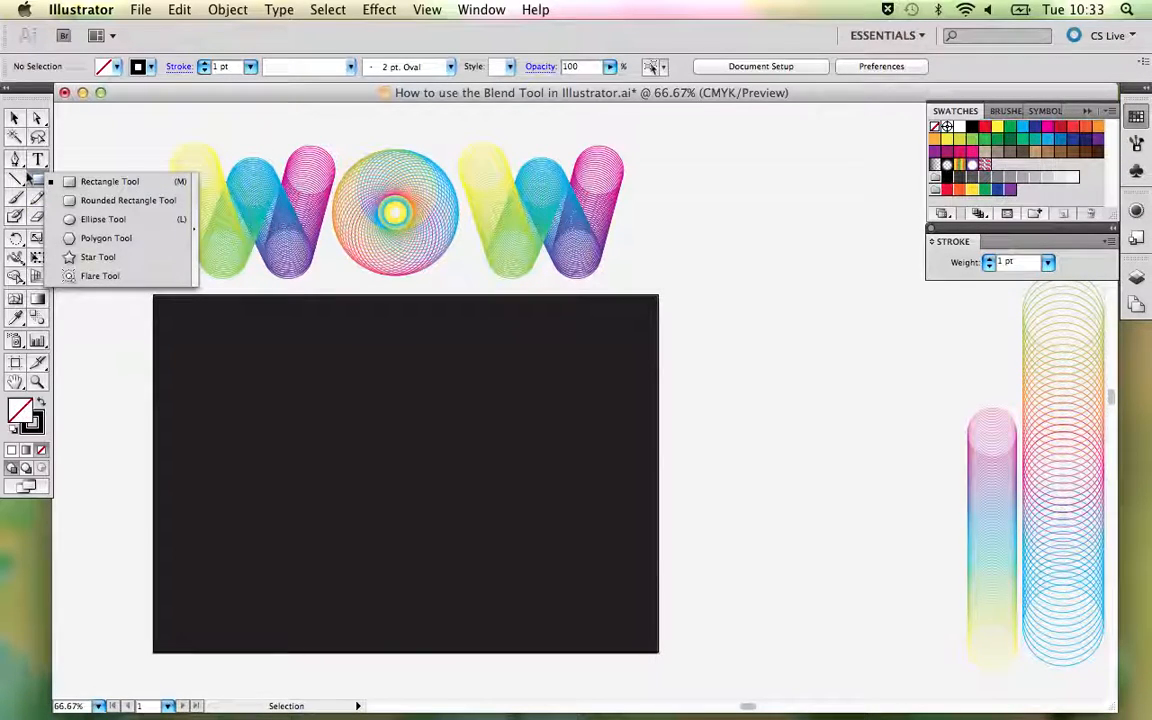
click(15, 118)
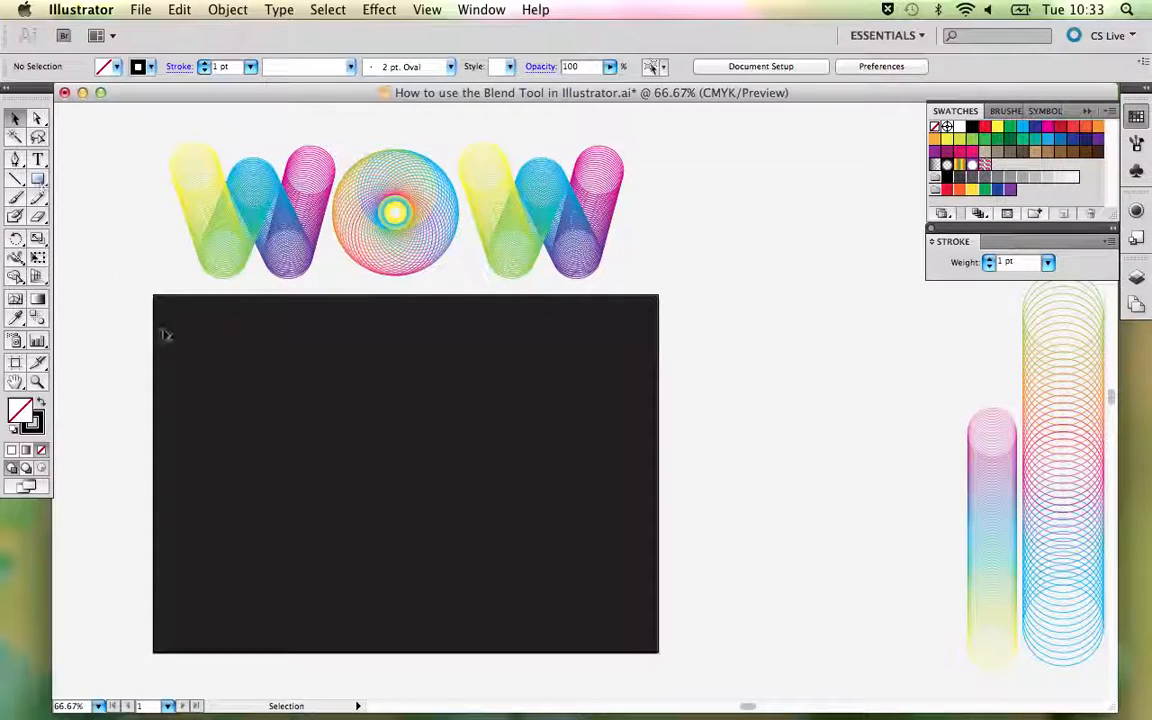
click(228, 10)
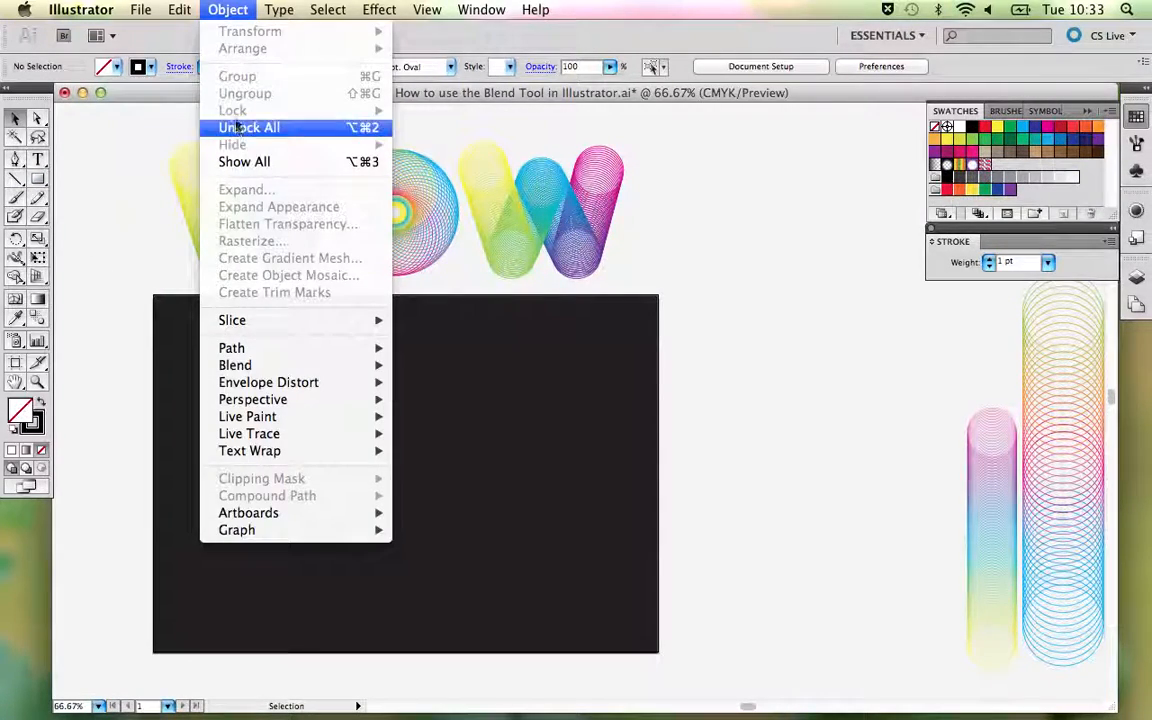
click(110, 181)
drag(149, 326, 291, 475)
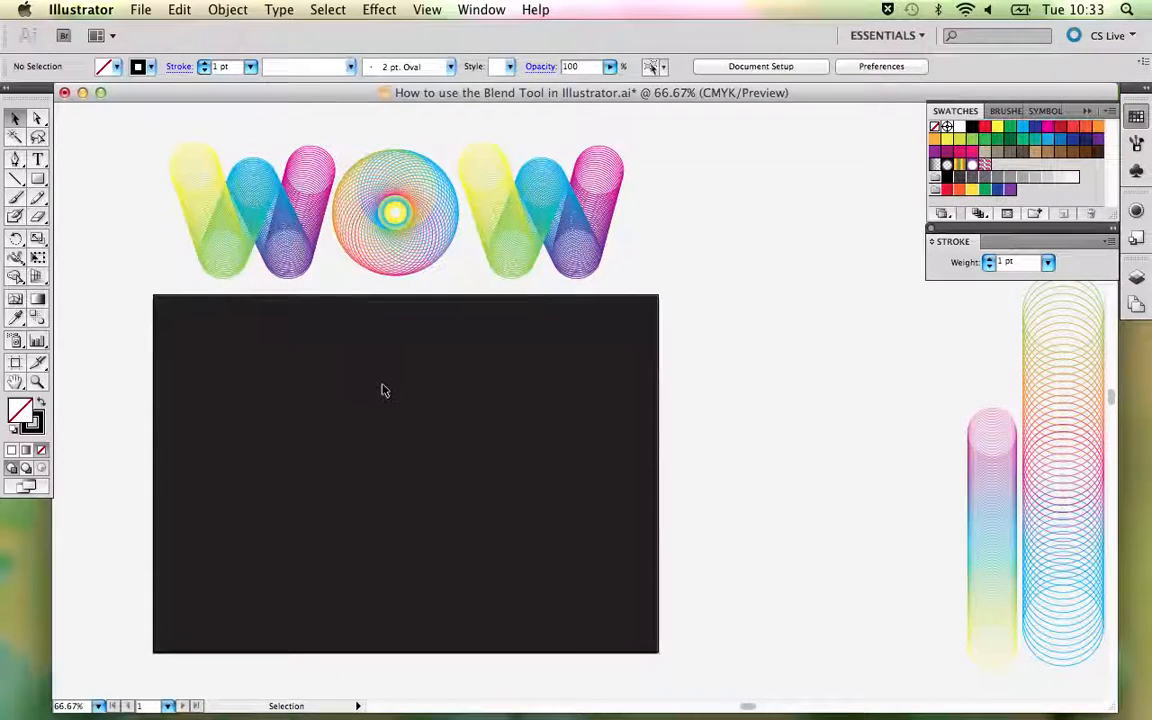
drag(427, 406, 479, 382)
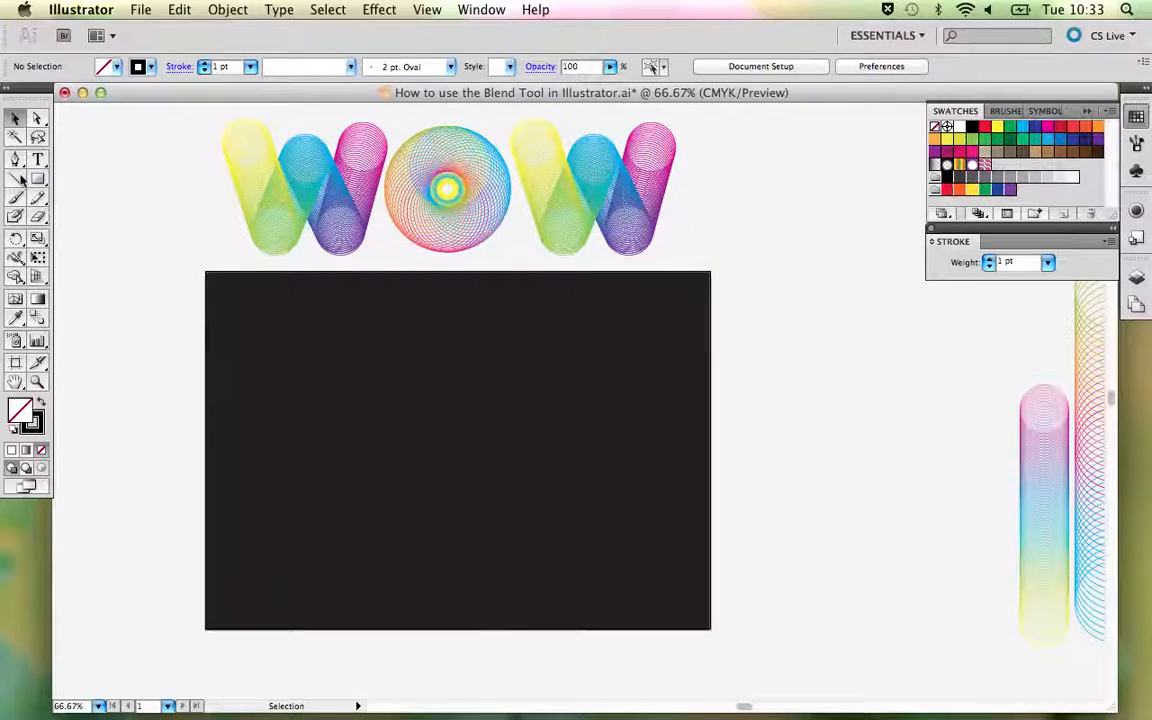
- Draw a circle about 24 mm in diameter in the upper middle of the dark artboard and give it a CMYK Yellow stroke
drag(40, 180, 78, 226)
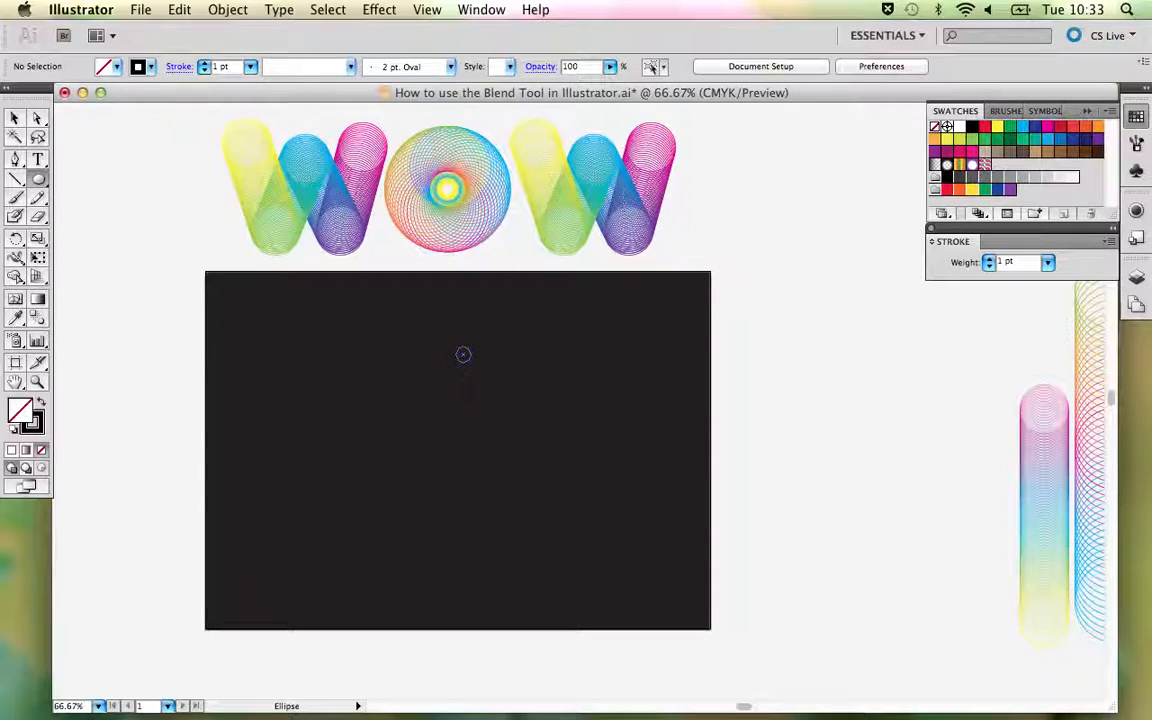
drag(479, 366, 484, 375)
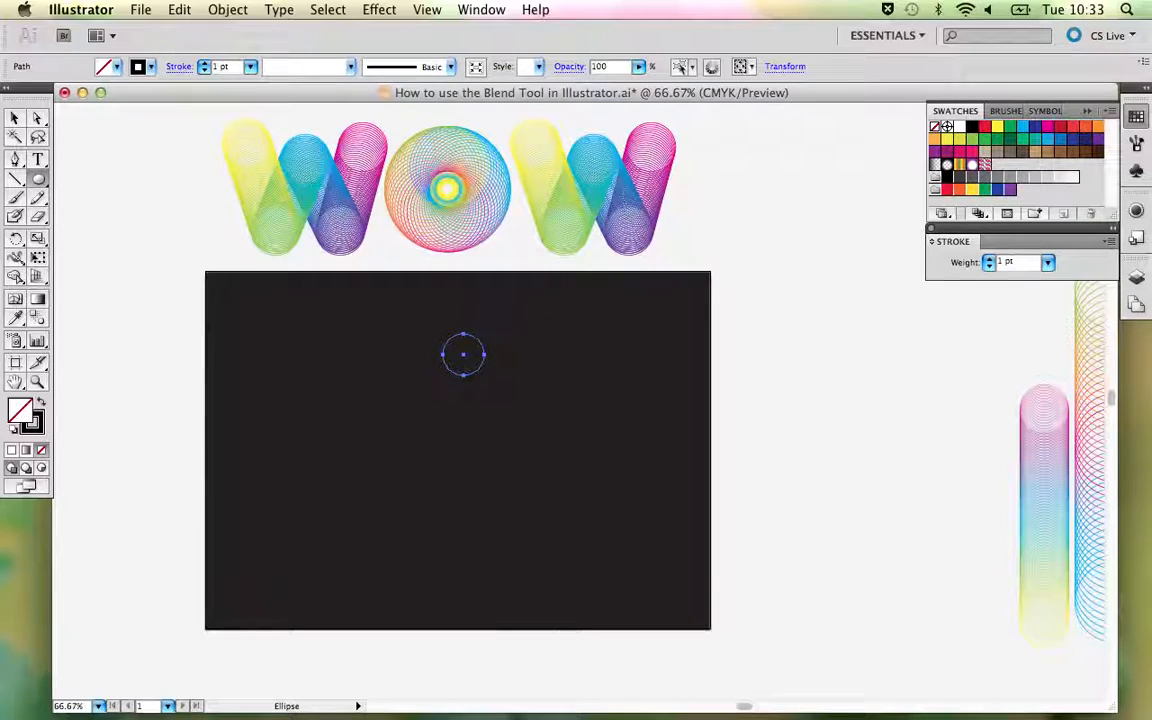
click(33, 422)
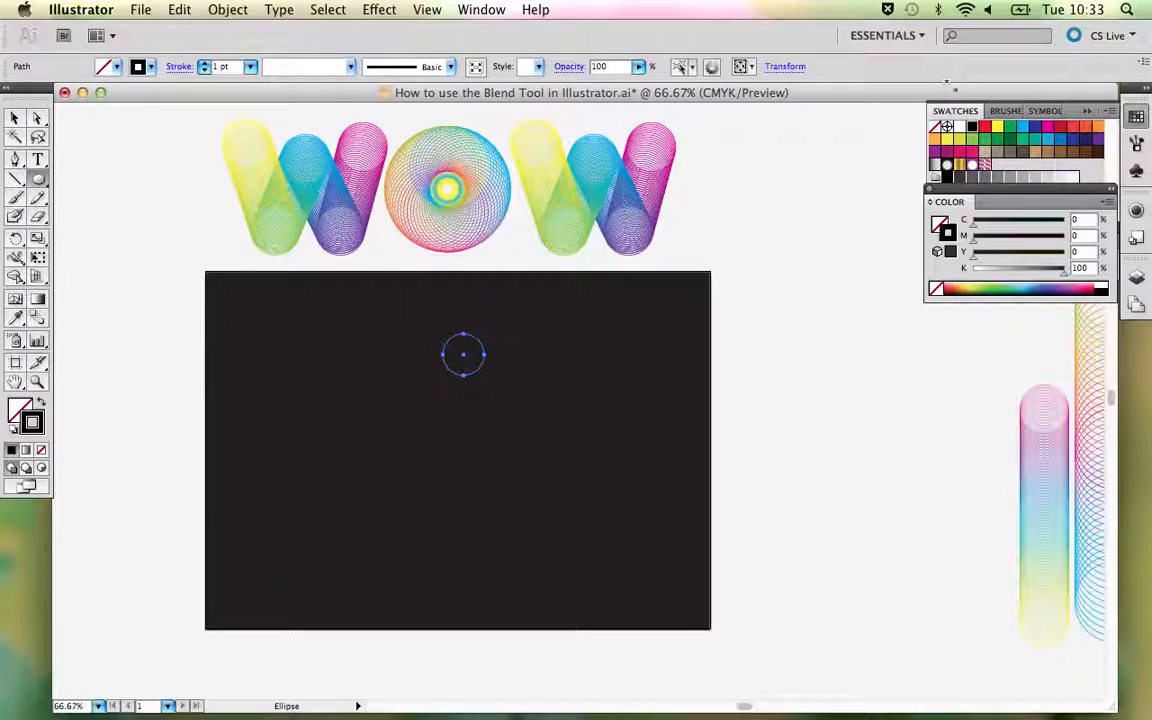
click(996, 129)
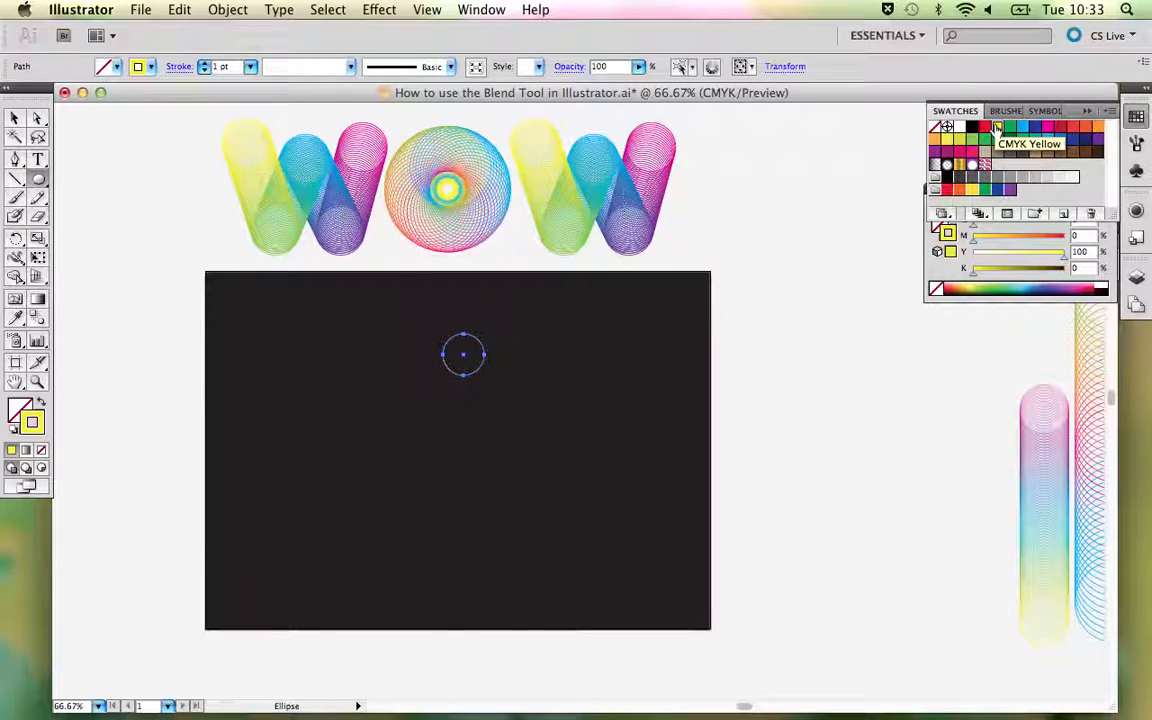
click(944, 267)
drag(951, 195, 952, 242)
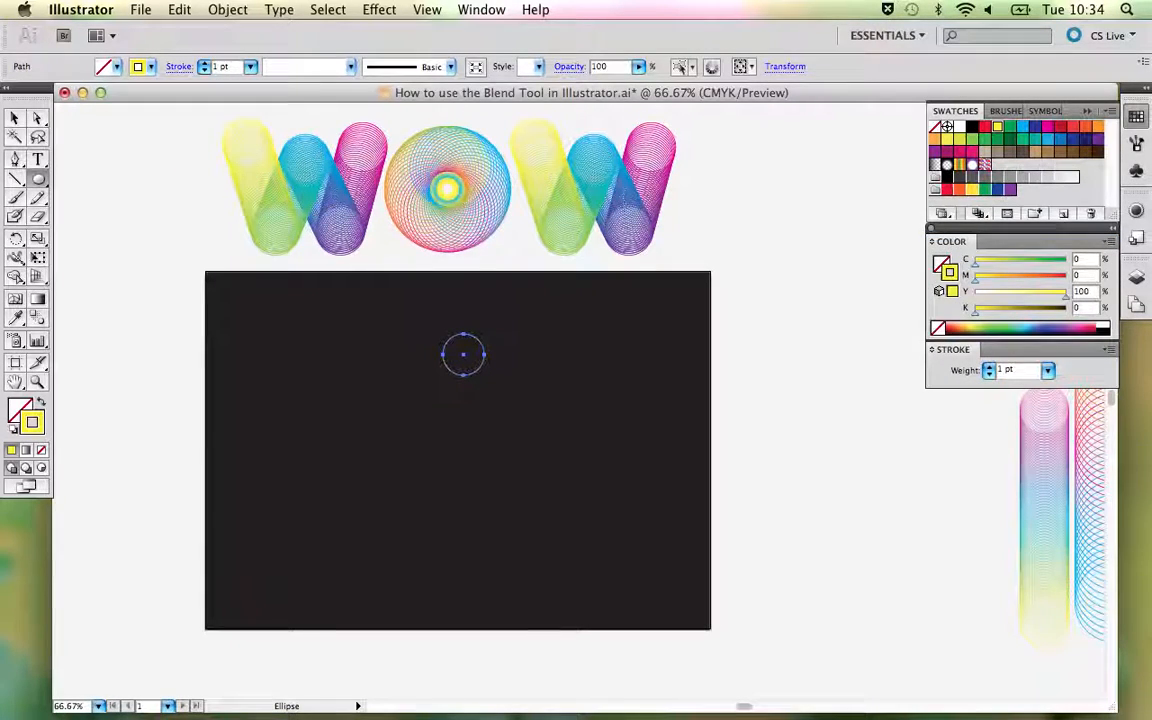
- Duplicate the yellow circle about 104 mm straight below the original and set the copy's stroke to CMYK Magenta
click(15, 118)
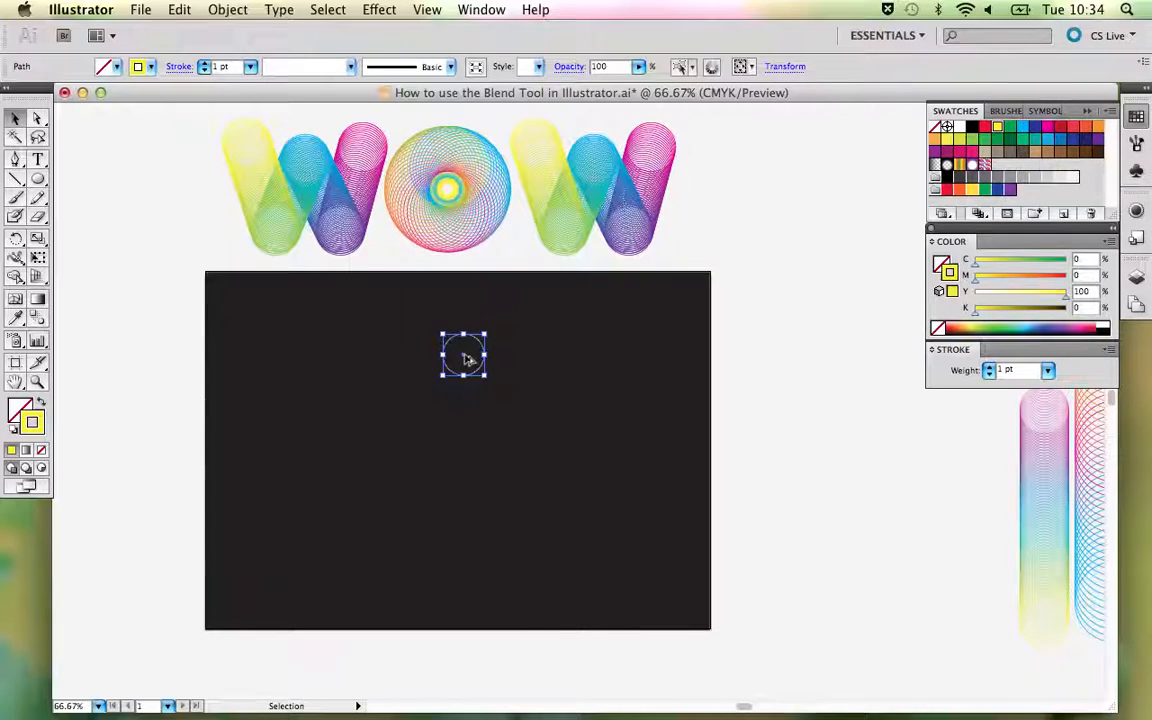
drag(466, 360, 470, 535)
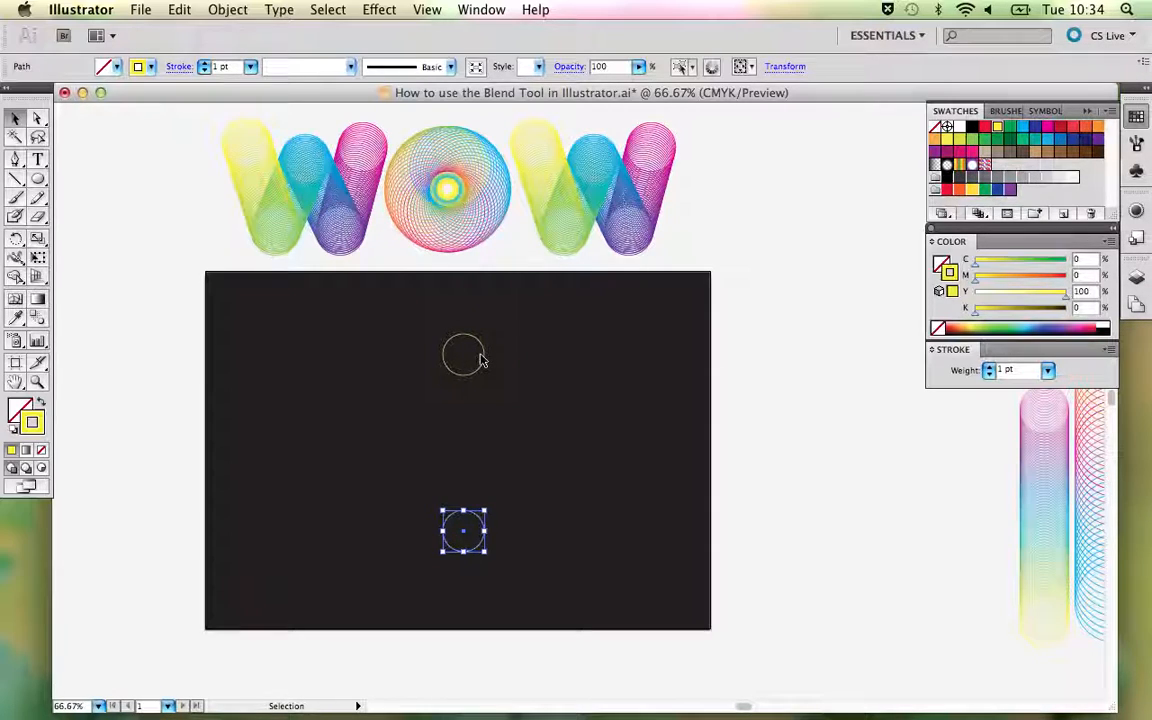
click(1046, 133)
click(615, 416)
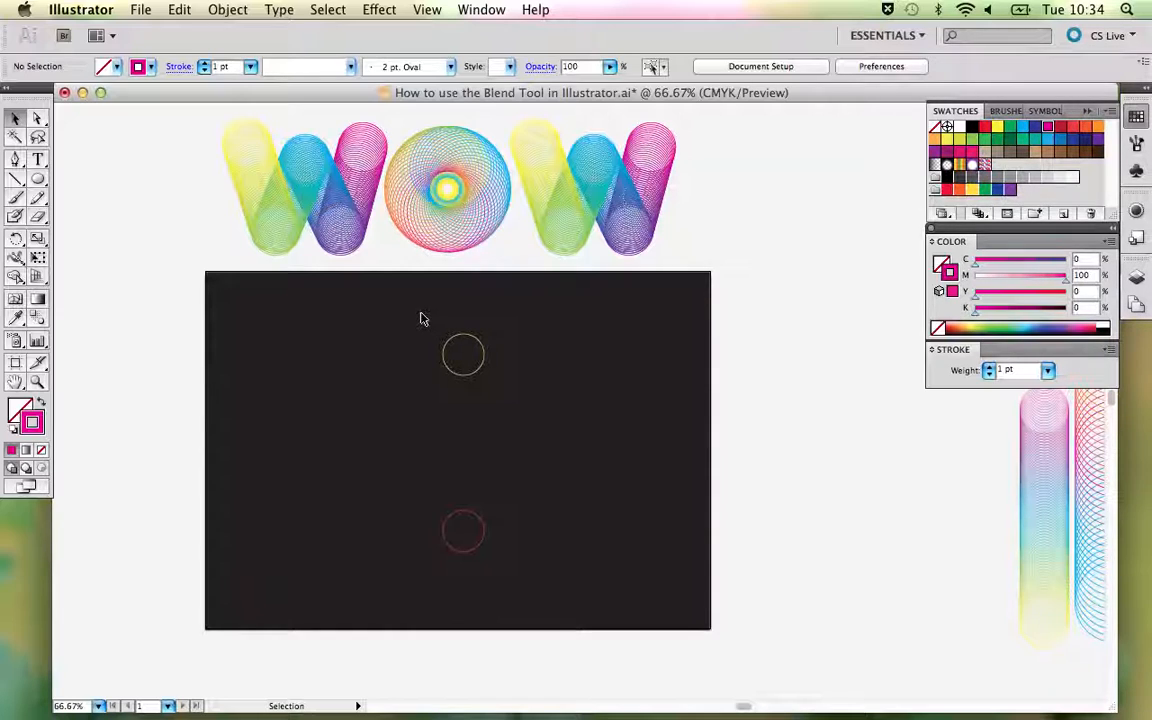
- Blend the yellow circle into the magenta circle through their centre points with the Blend tool
drag(421, 314, 507, 582)
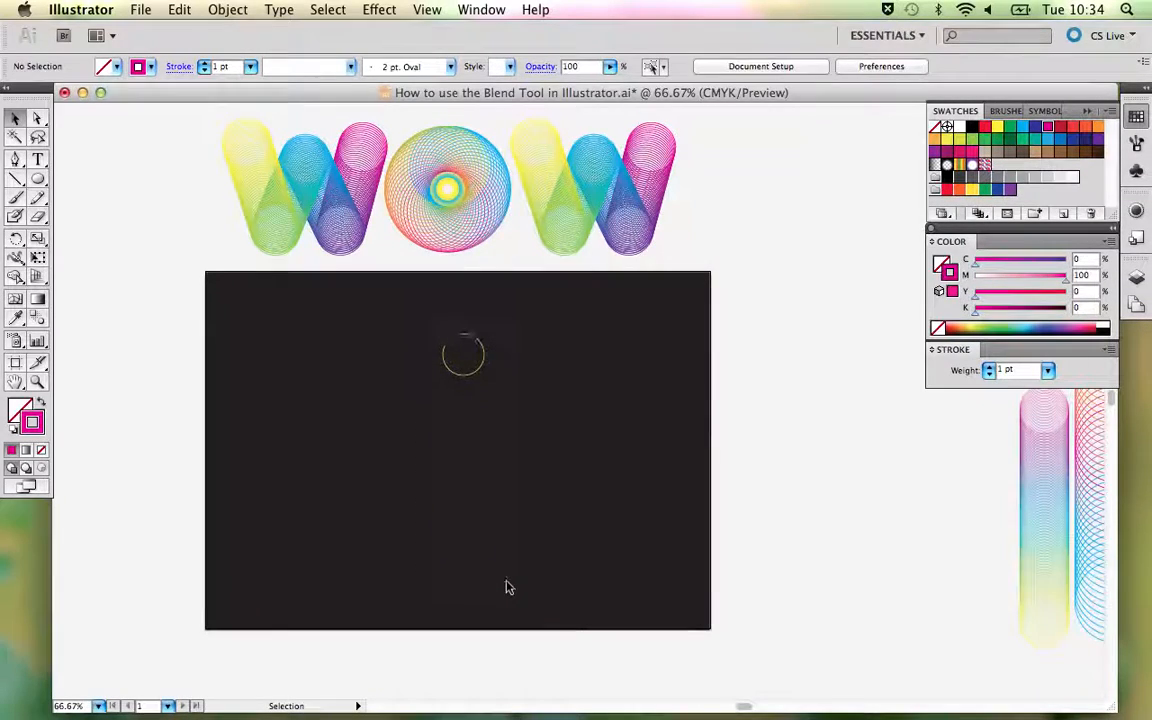
click(38, 317)
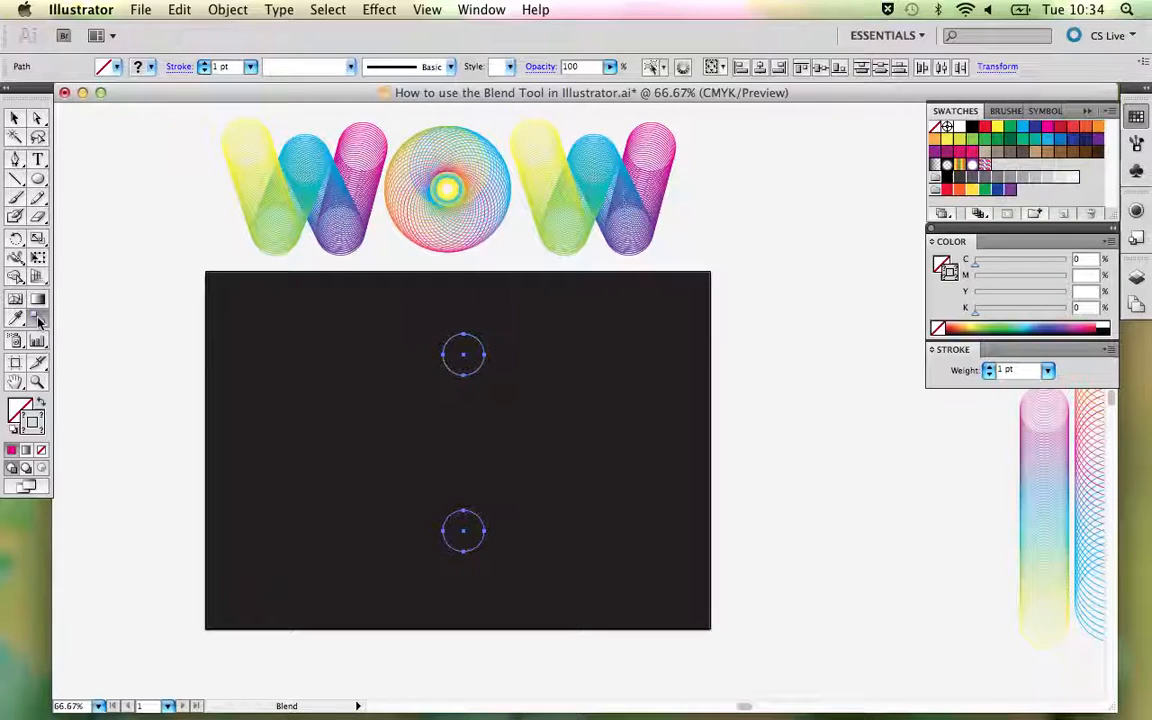
key(super+plus)
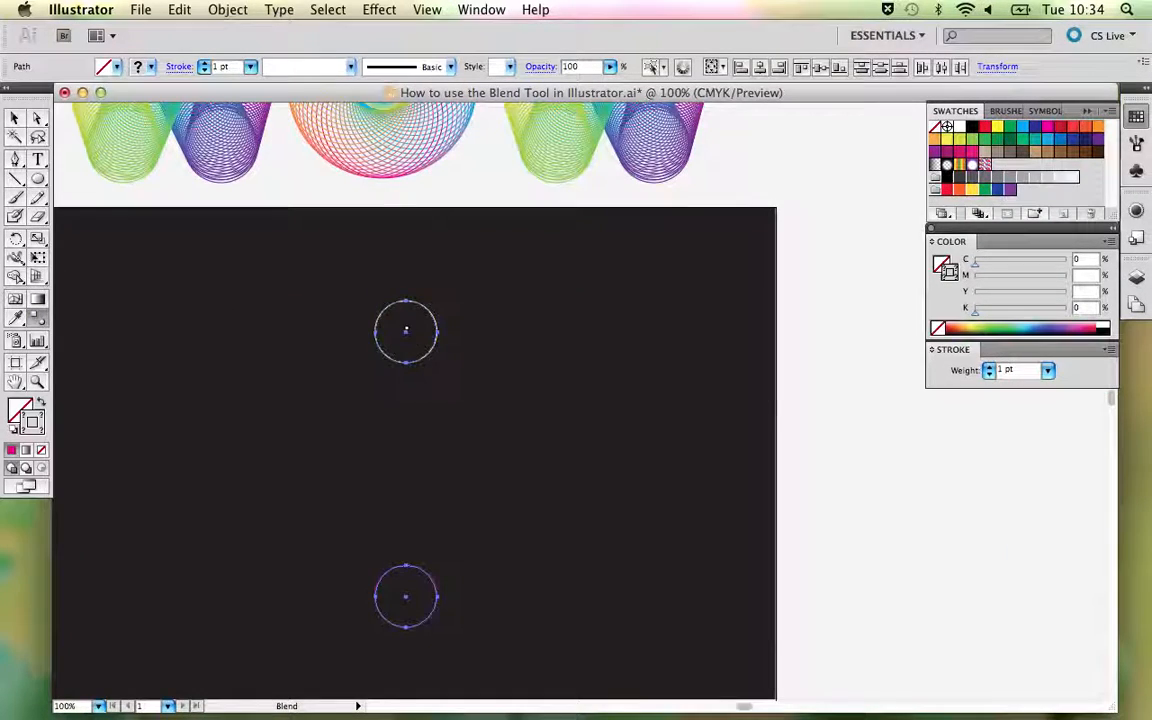
drag(449, 409, 501, 329)
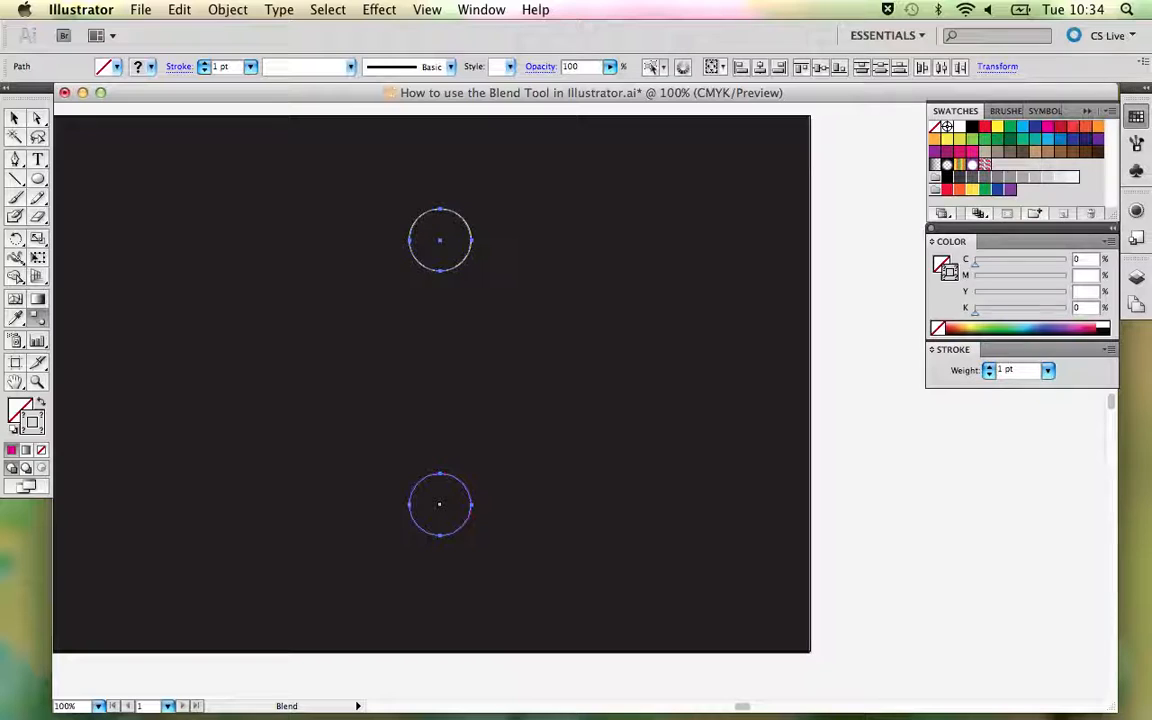
click(439, 504)
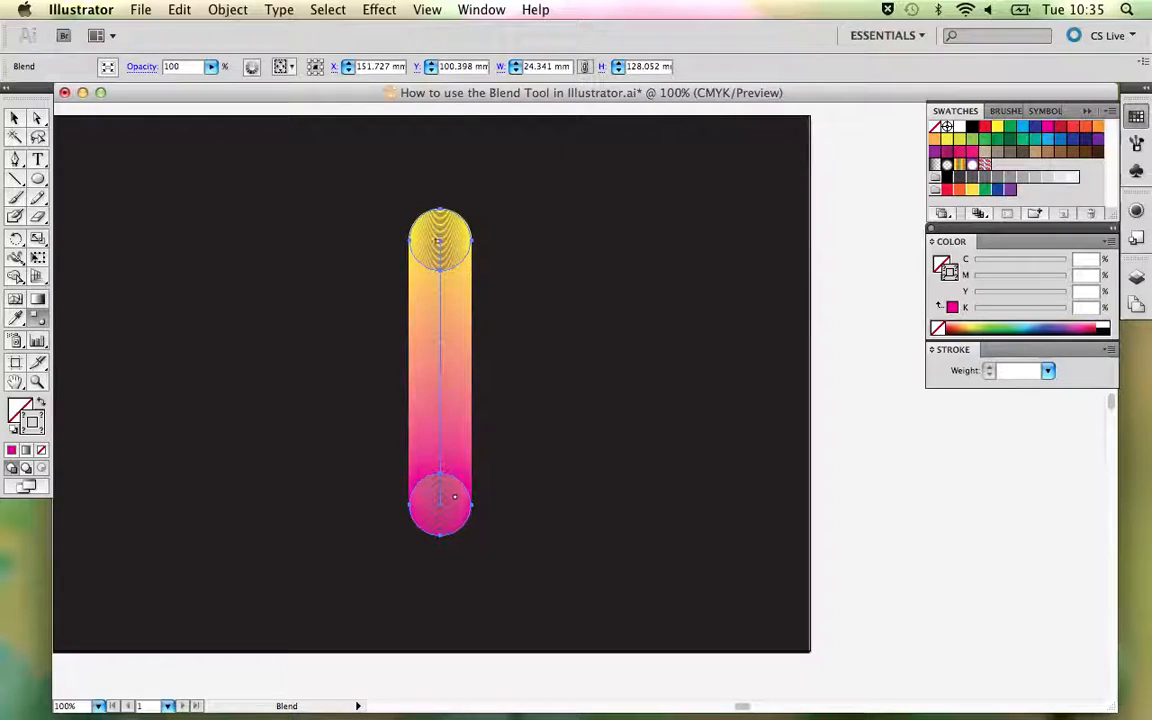
double_click(36, 320)
drag(509, 203, 645, 149)
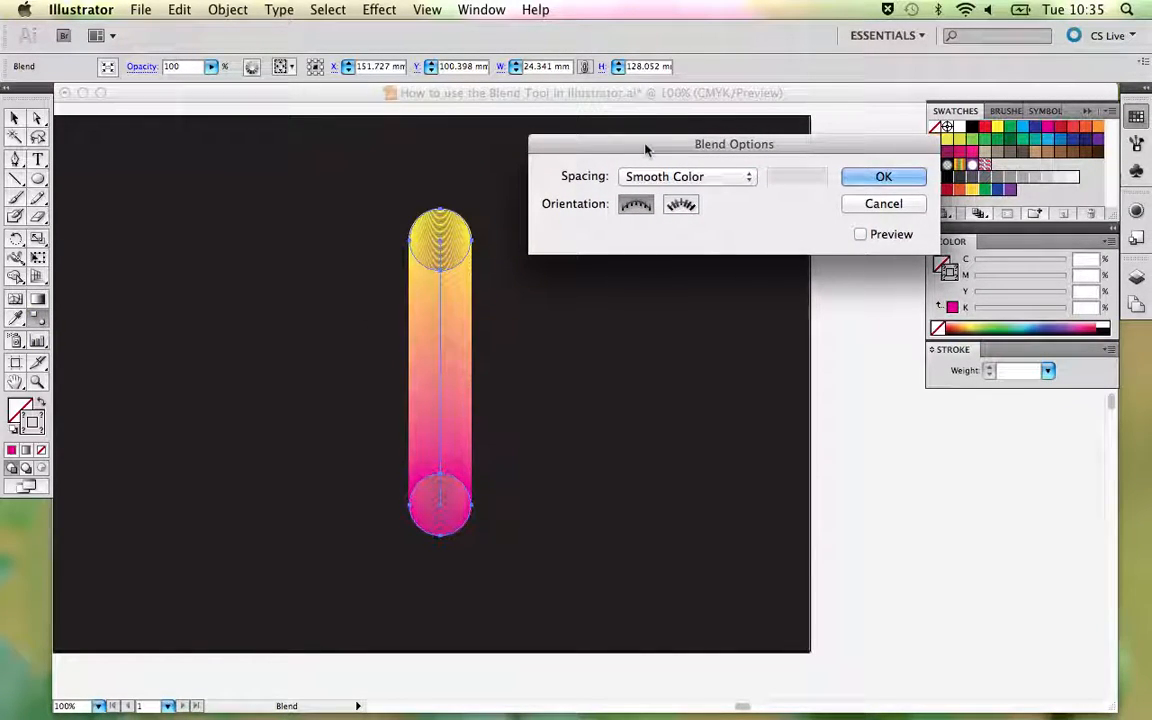
click(868, 206)
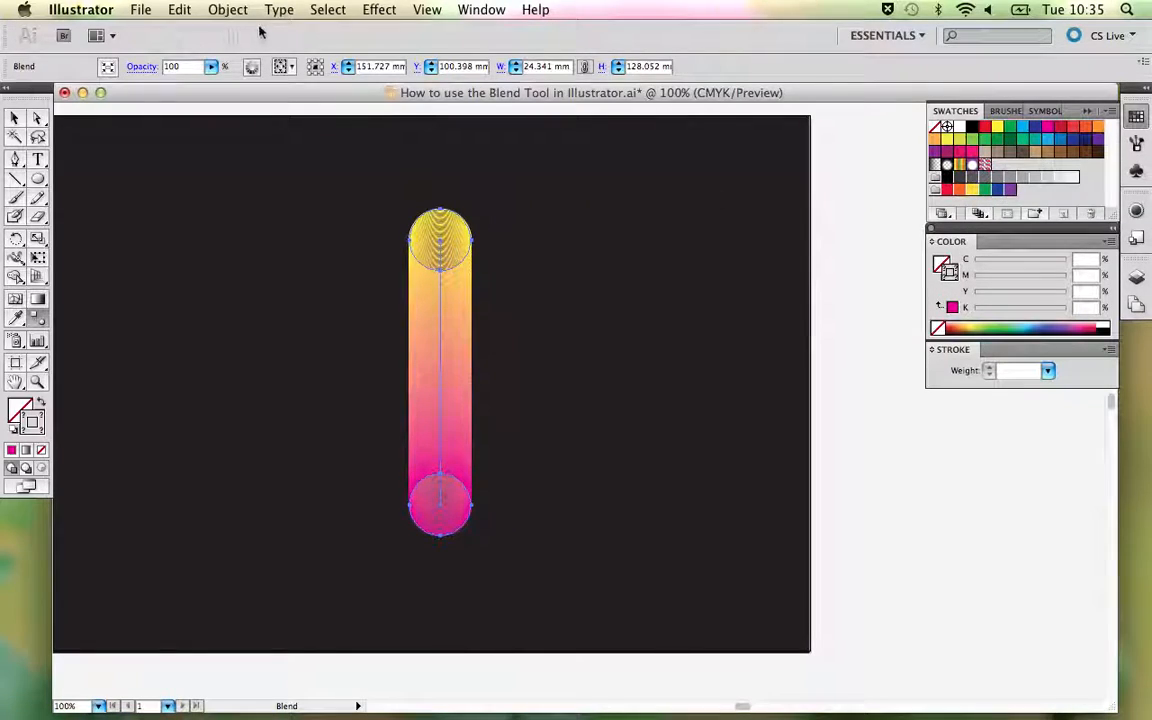
- Set the circle blend's spacing to Specified Steps with 50 steps and preview on, keep the Align to Page orientation, and deselect the blend
click(227, 10)
mouse_move(290, 366)
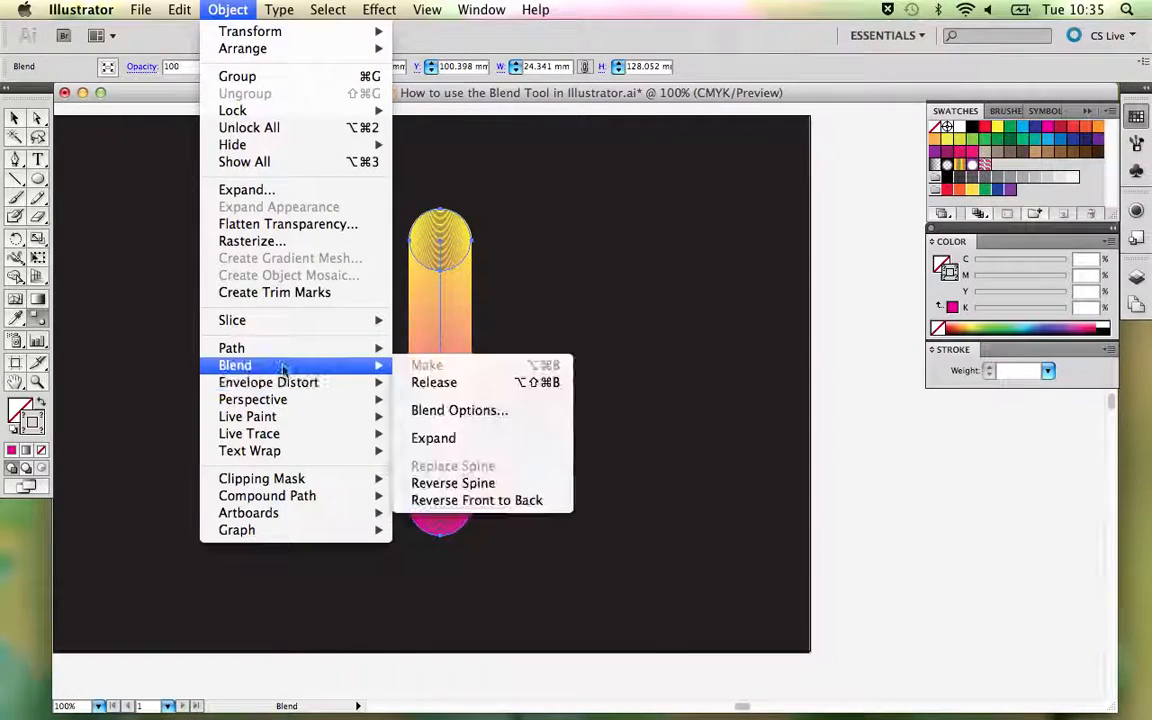
click(452, 420)
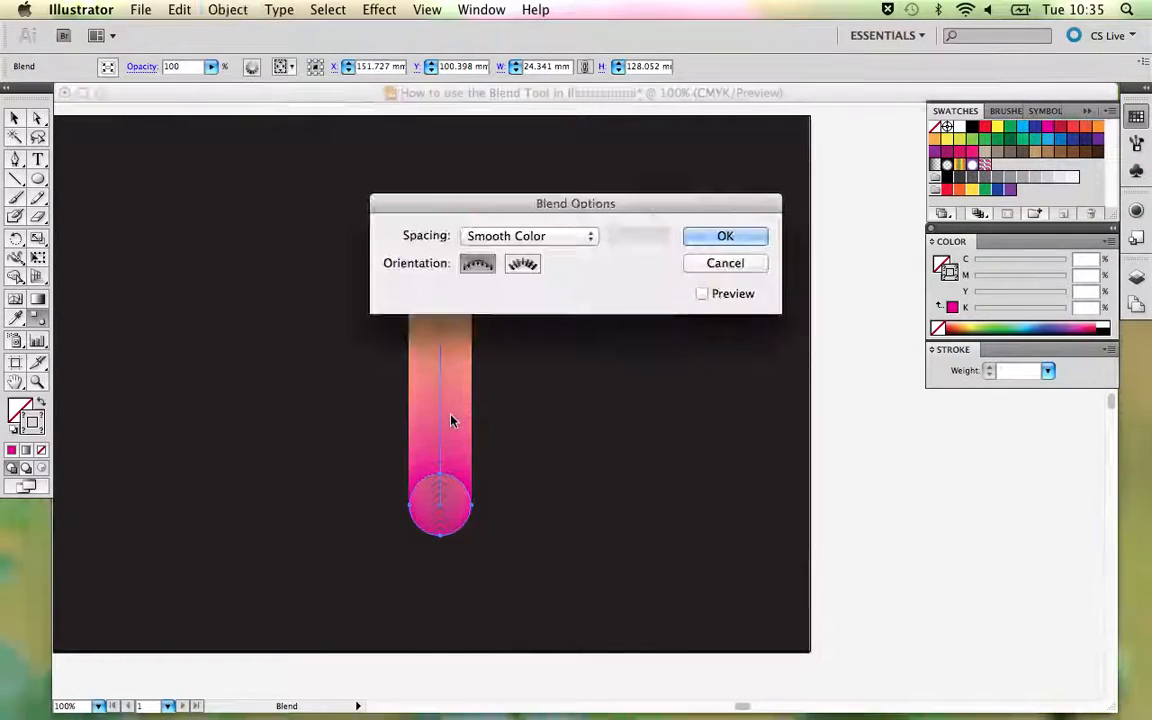
drag(499, 202, 615, 160)
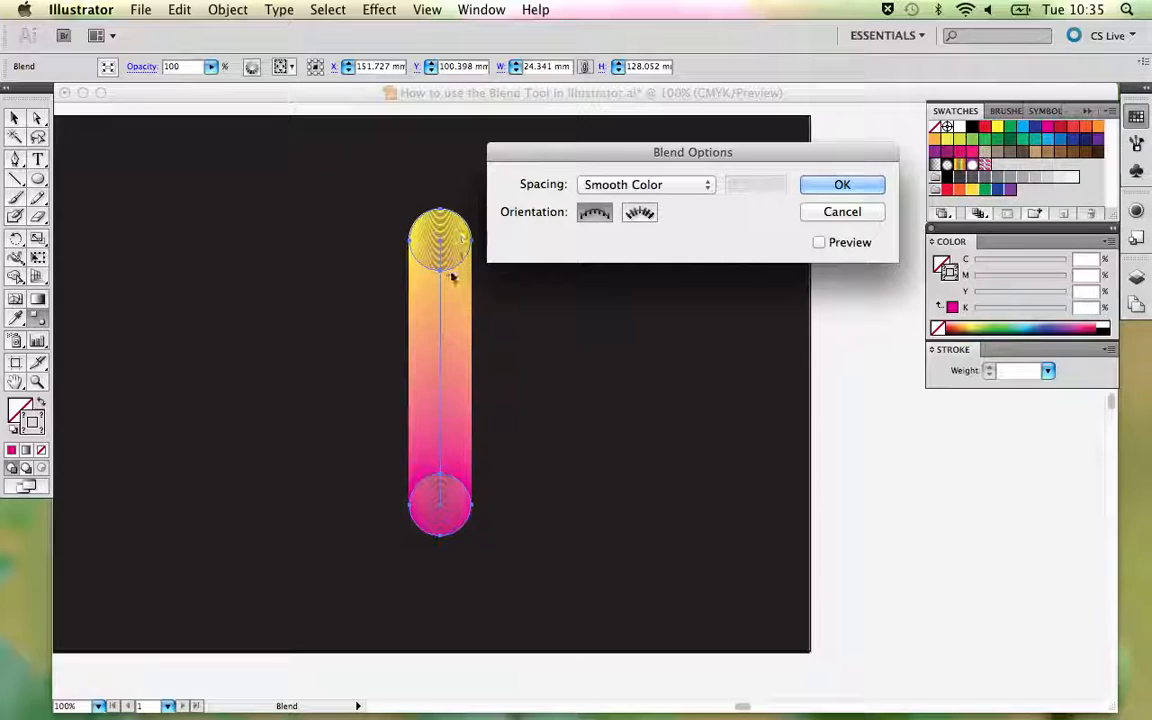
click(684, 186)
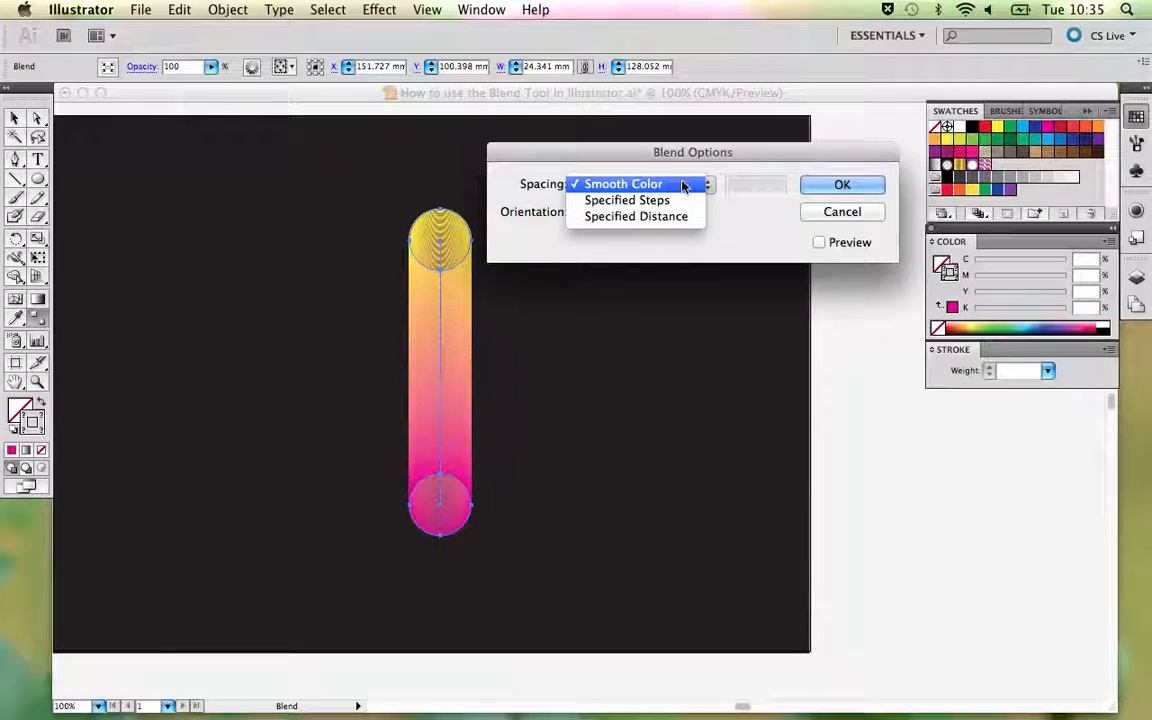
click(676, 199)
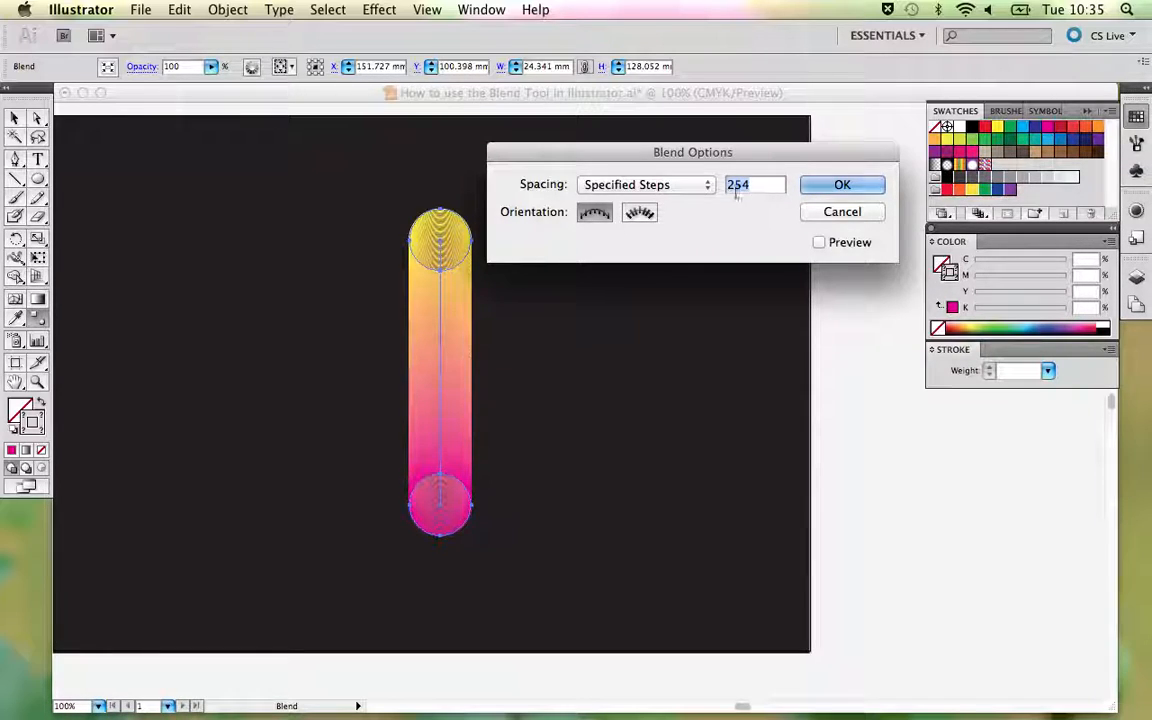
click(821, 245)
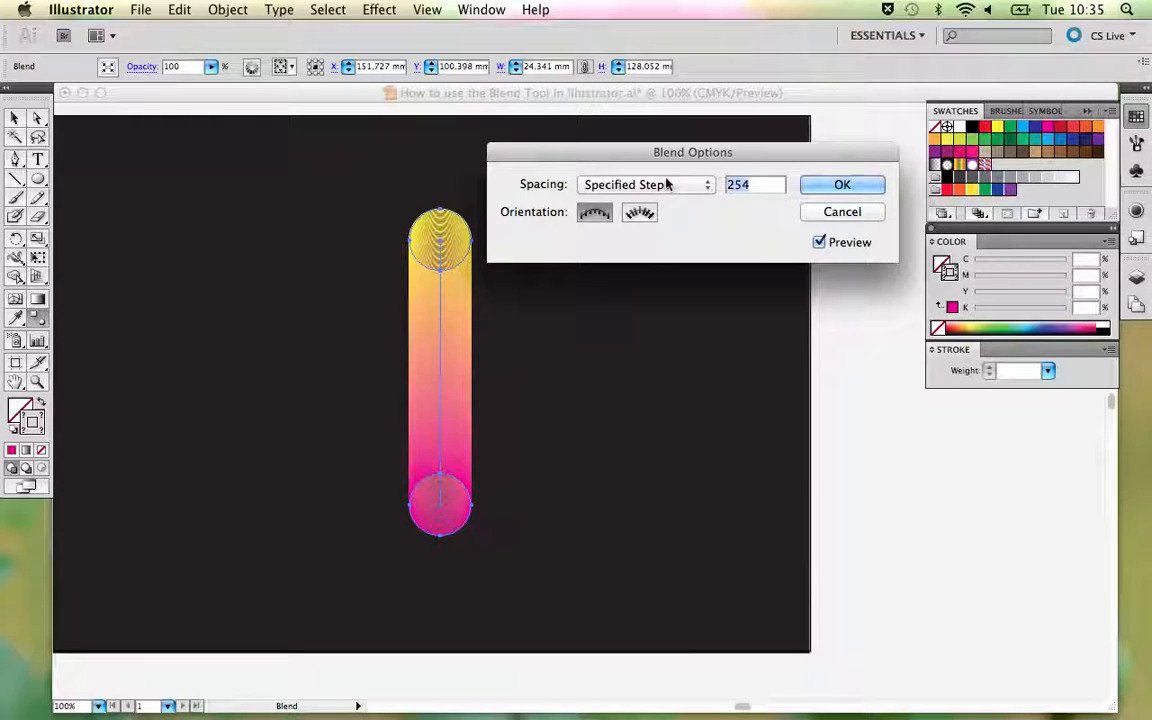
text(50)
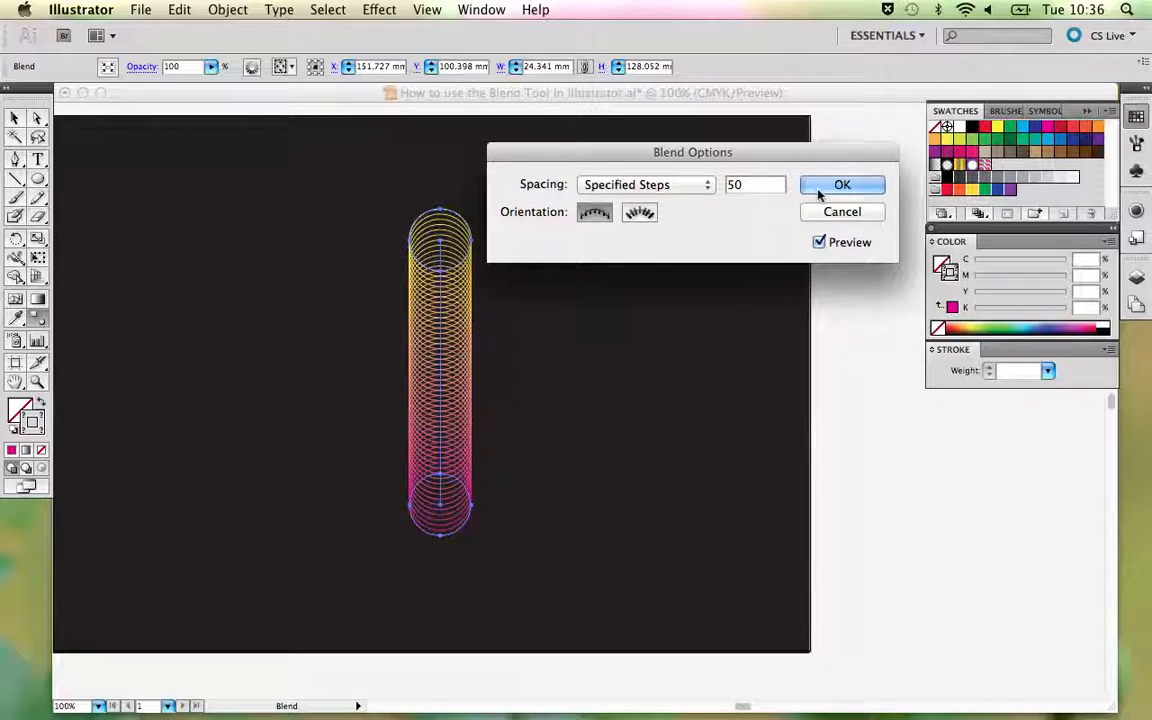
click(640, 218)
click(599, 217)
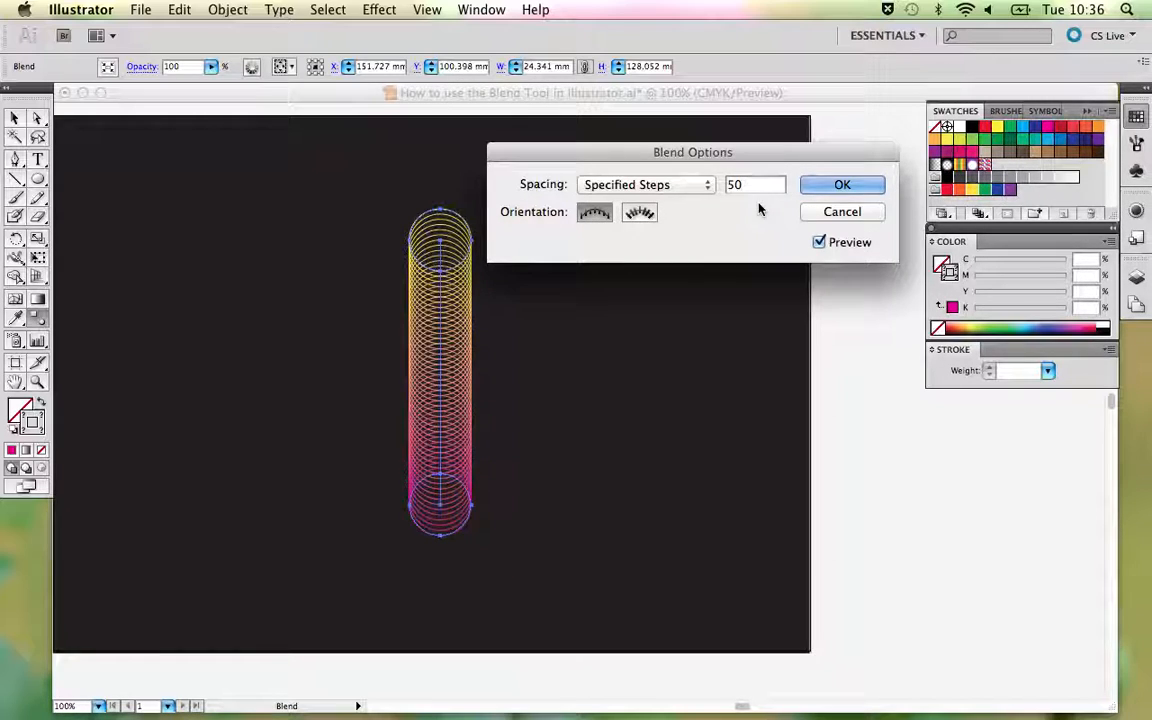
click(840, 186)
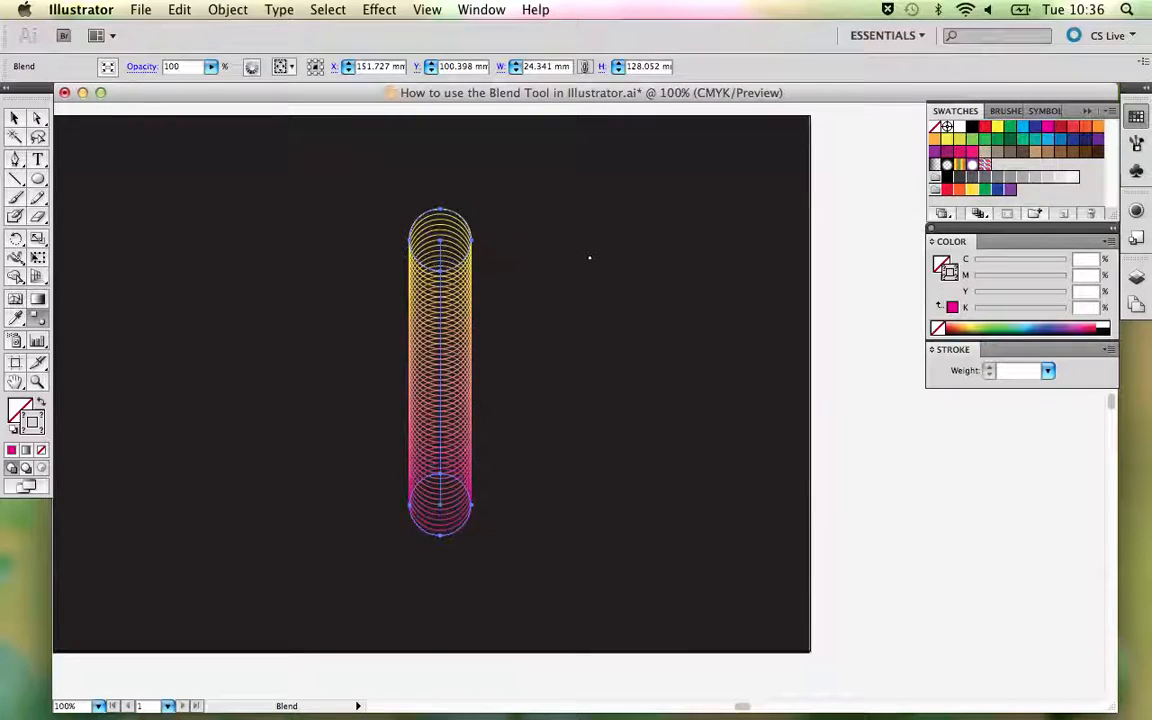
key(super+shift+a)
key(super+minus)
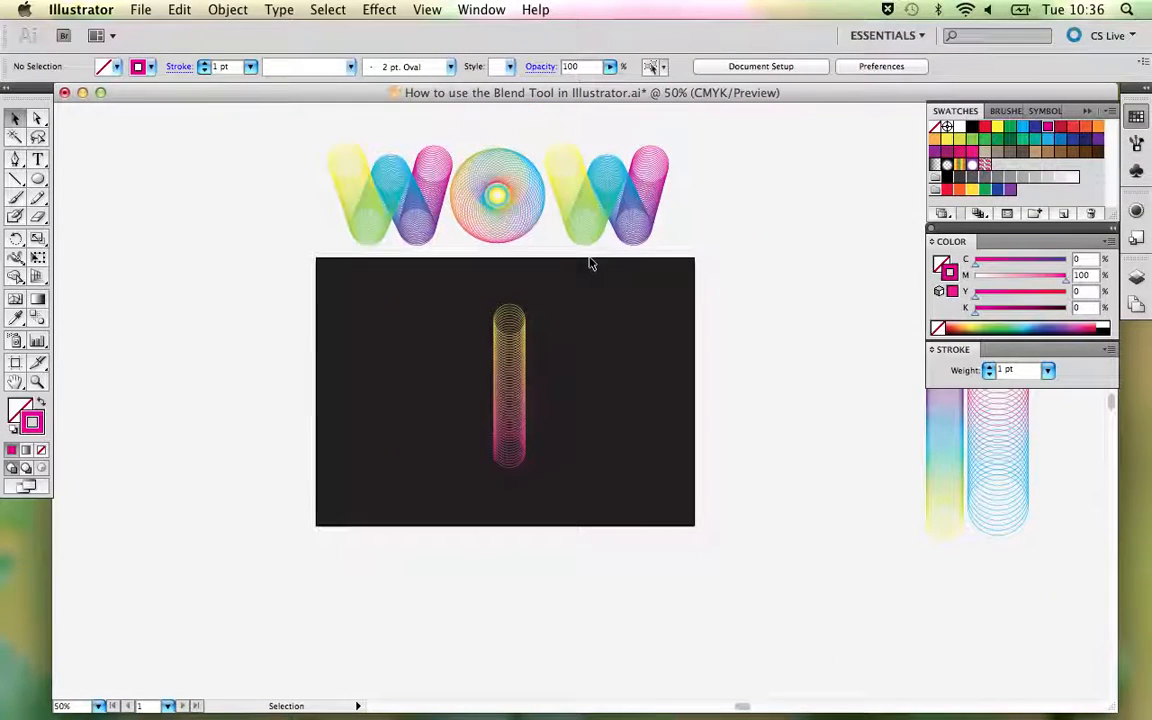
- Duplicate the yellow-to-magenta circle blend beside the original and release the left one into its separate circles
click(505, 364)
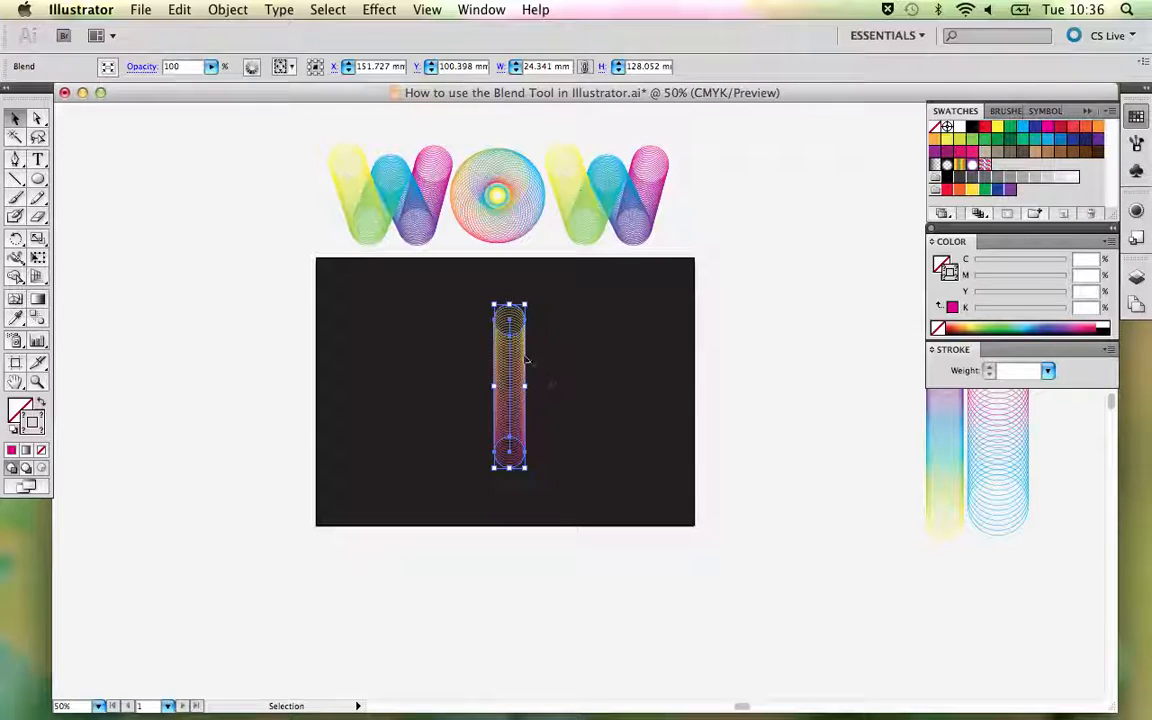
drag(505, 377, 456, 363)
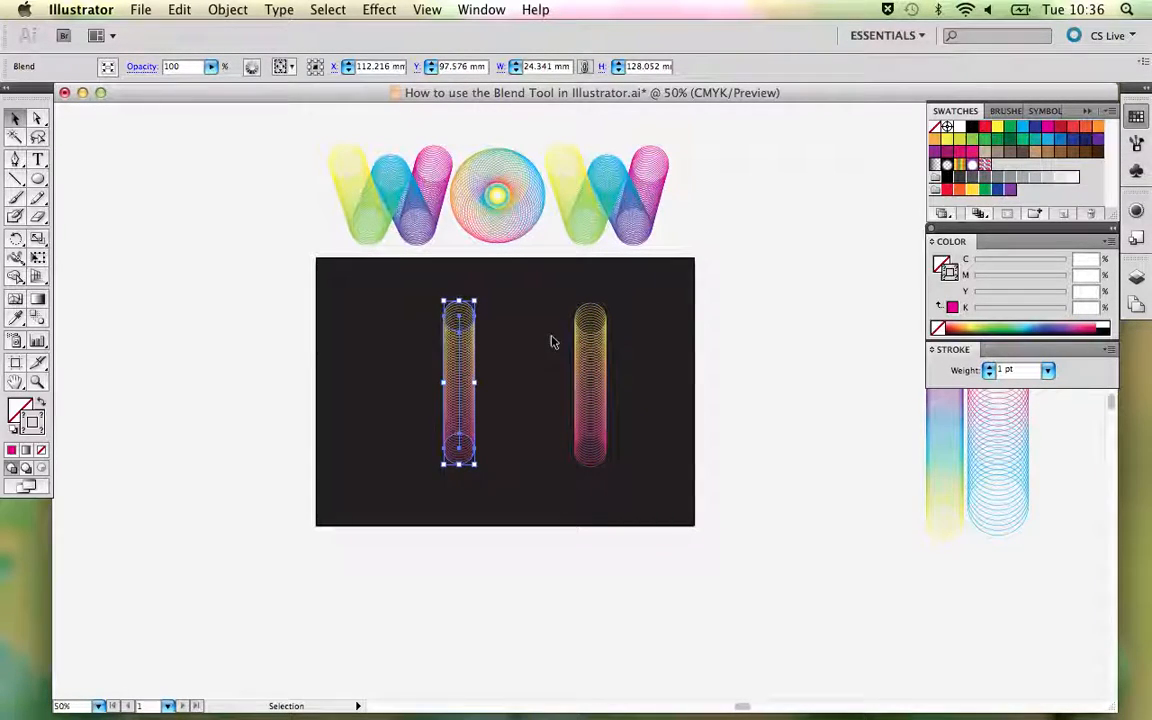
click(254, 9)
mouse_move(267, 369)
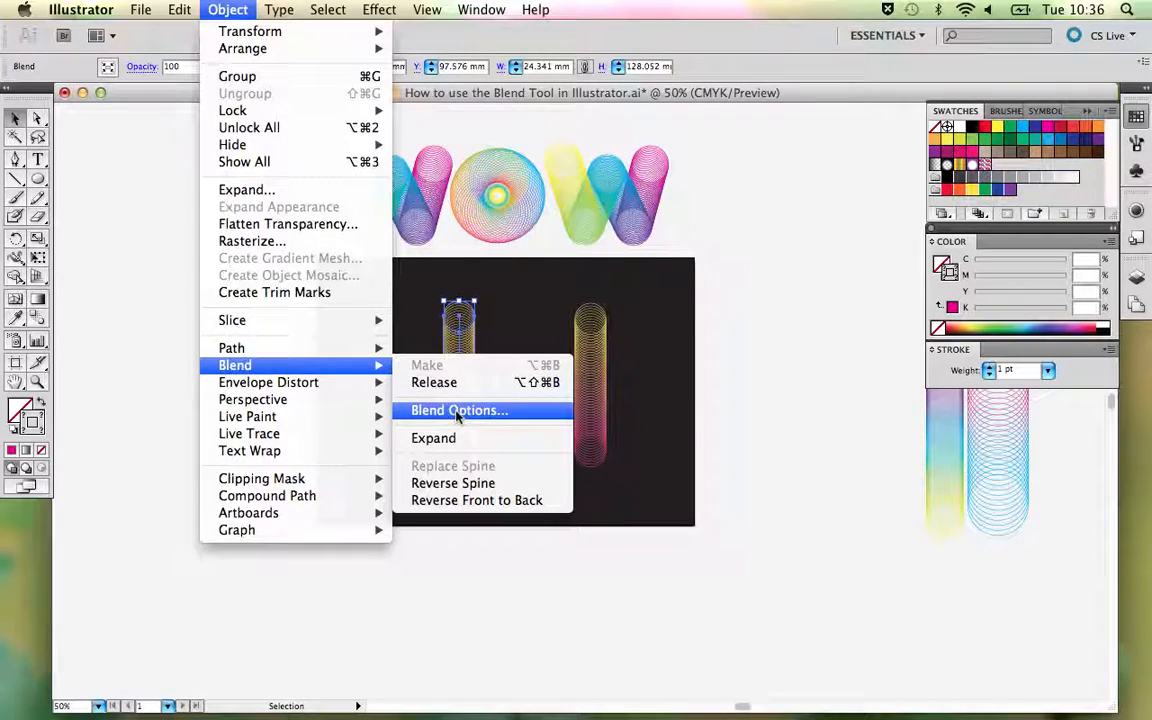
click(440, 382)
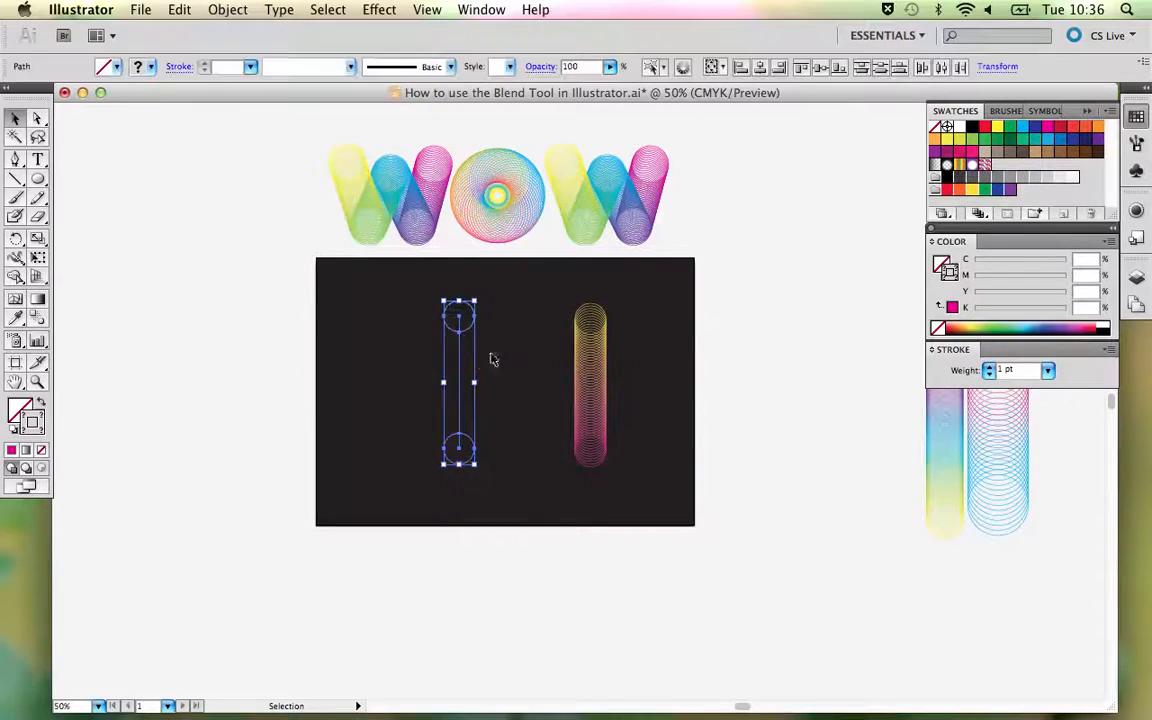
- Delete the leftover spine path between the two released circles
click(503, 352)
drag(440, 364, 501, 391)
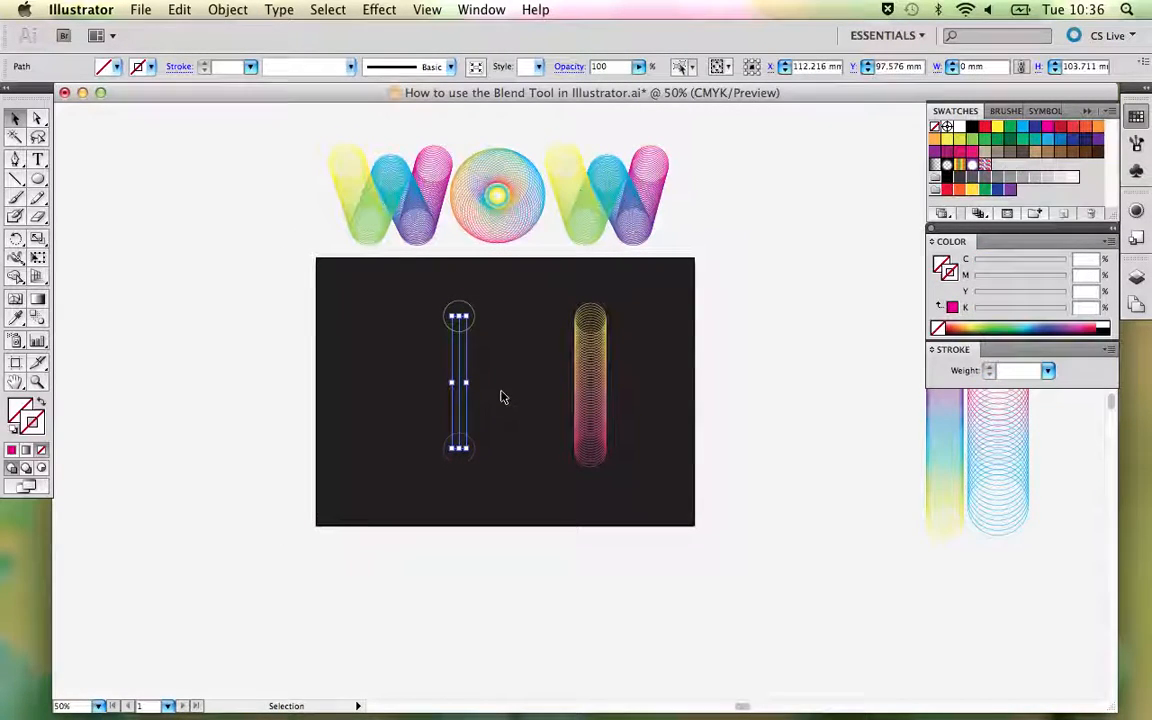
key(Delete)
- Blend the two released circles through non-matching anchor points with the Blend tool, using the lower circle's left anchor
key(z)
drag(383, 316, 547, 578)
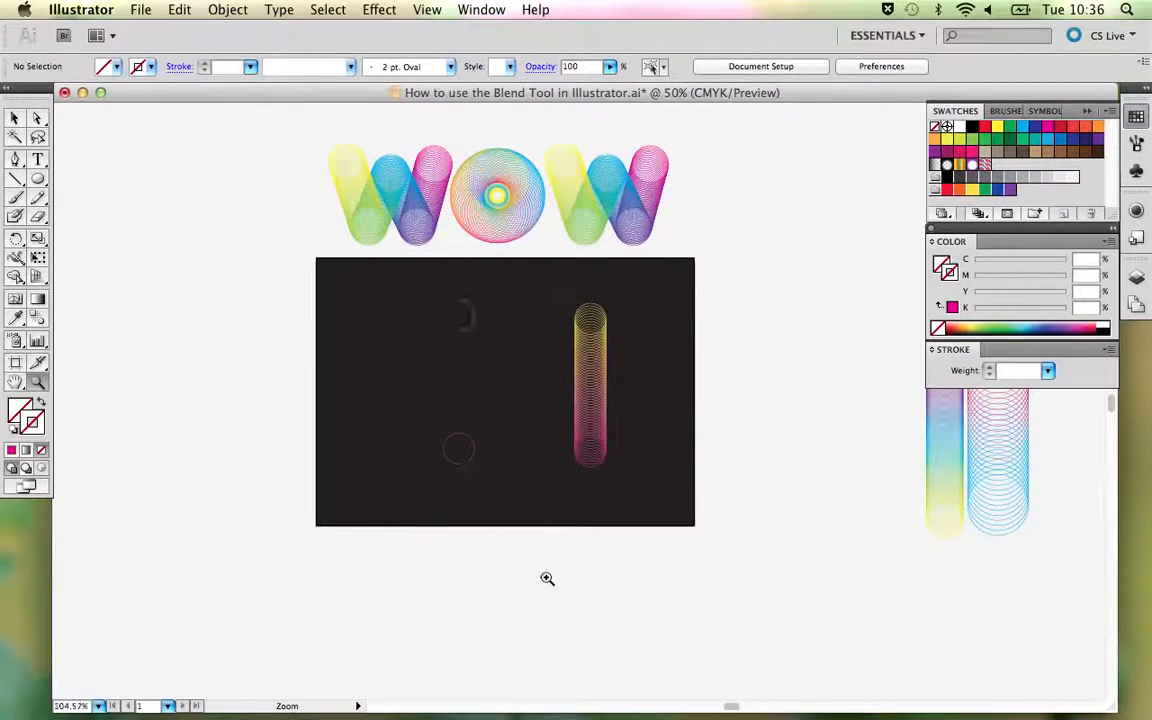
drag(620, 233, 496, 316)
key(v)
drag(366, 177, 530, 566)
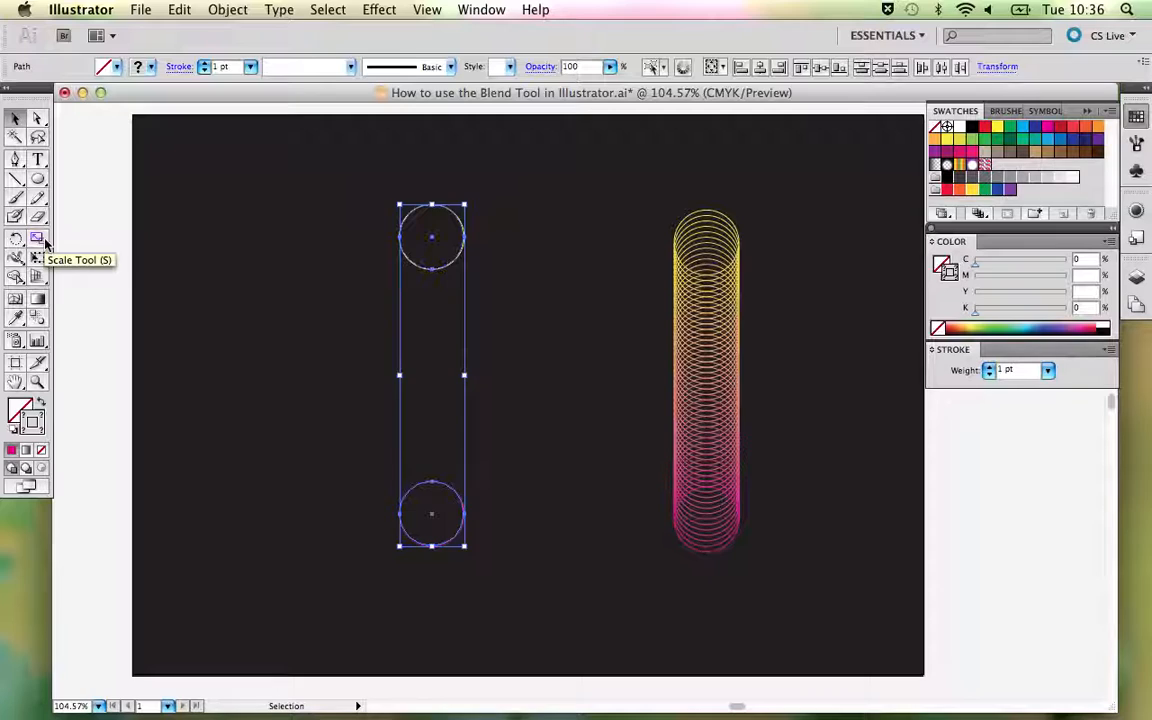
click(38, 317)
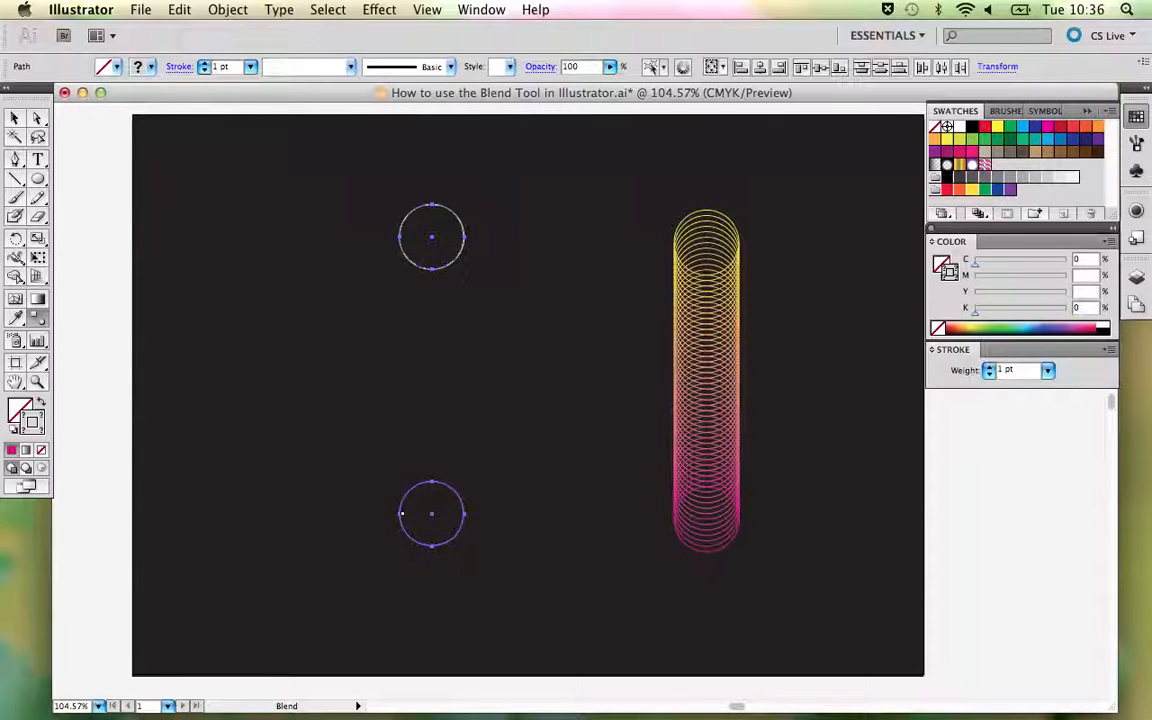
click(400, 513)
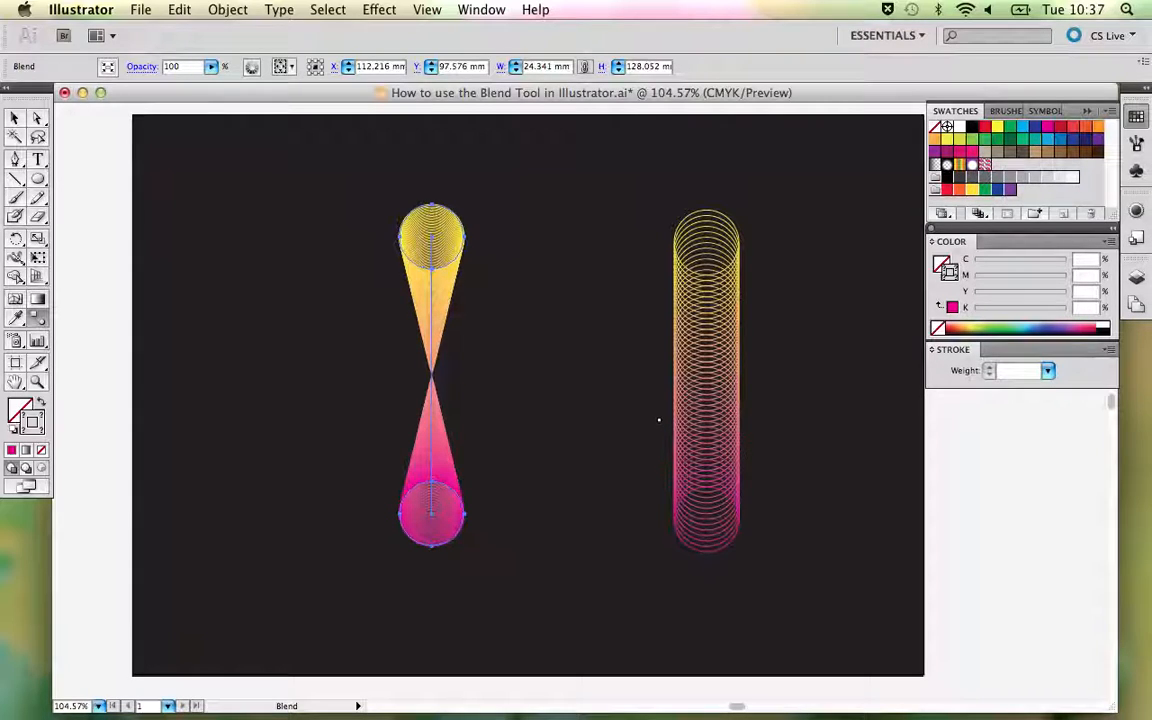
- Set the twisted blend's spacing to Specified Steps with 50 steps and deselect it
double_click(44, 323)
click(590, 236)
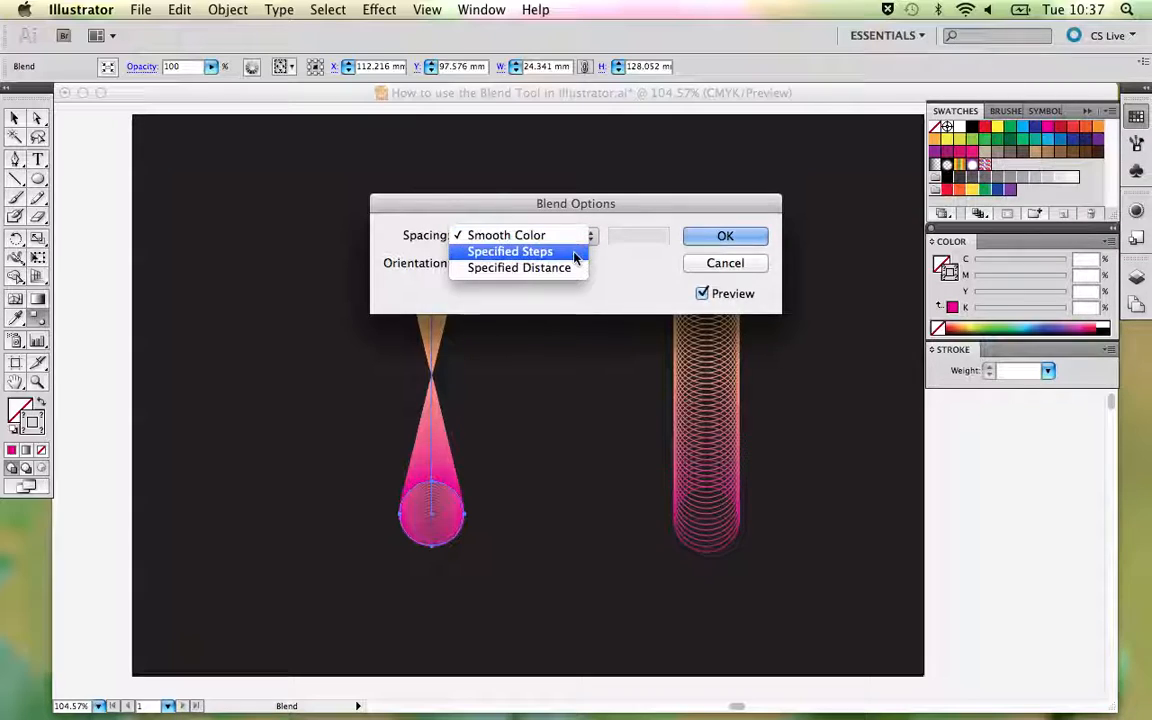
click(575, 252)
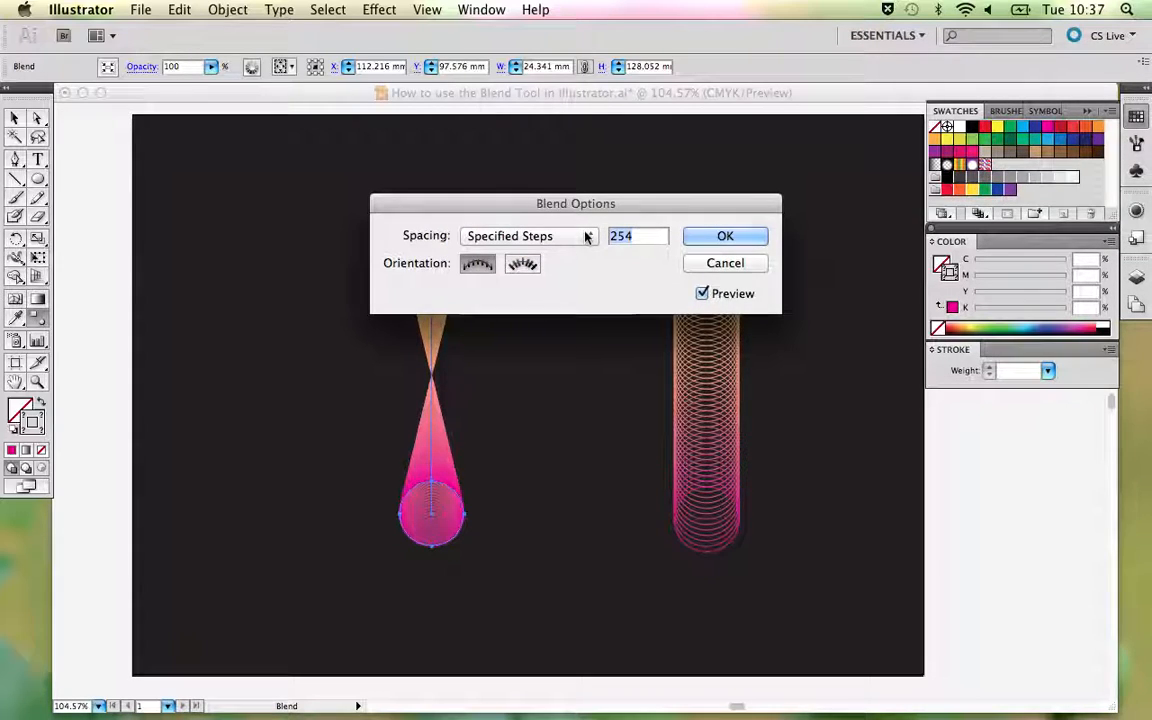
text(50)
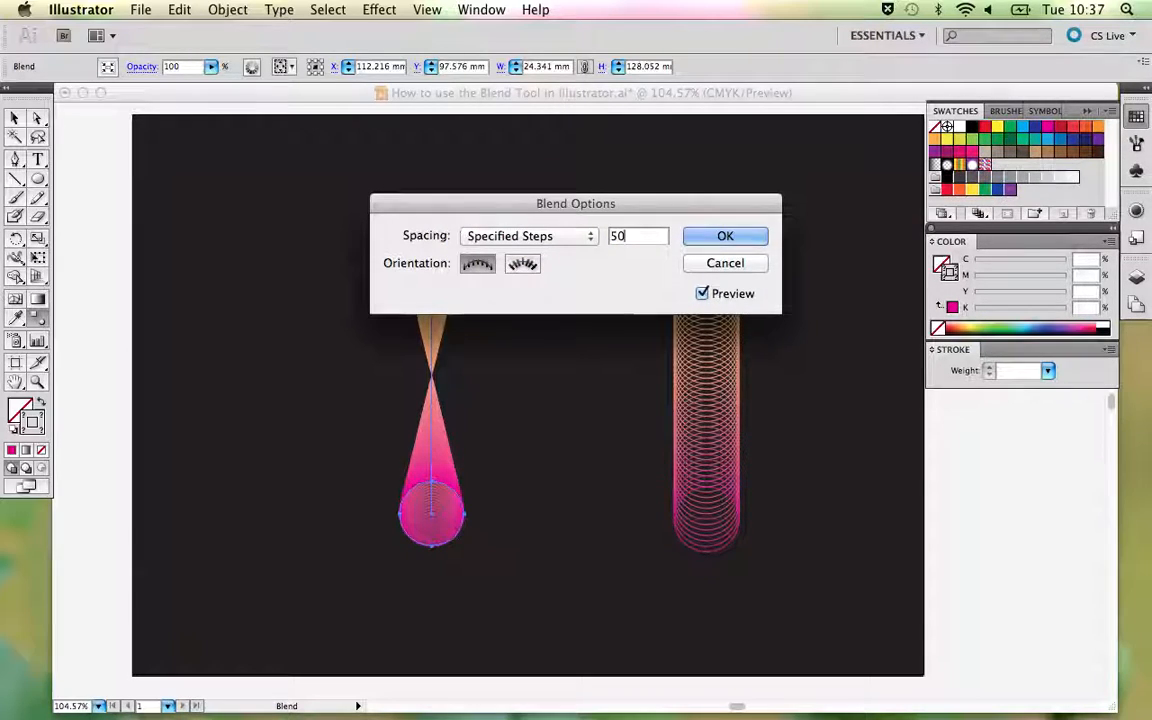
click(726, 237)
key(v)
click(576, 225)
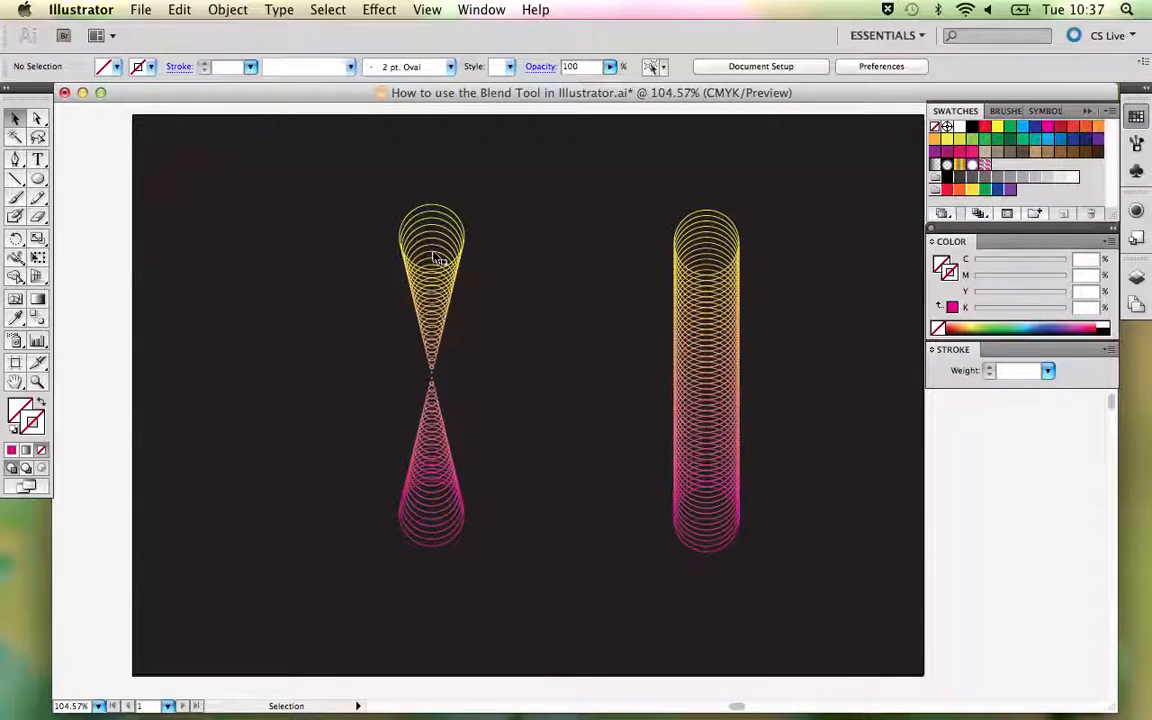
- Delete the twisted hourglass-shaped blend from the artboard
drag(490, 442, 389, 307)
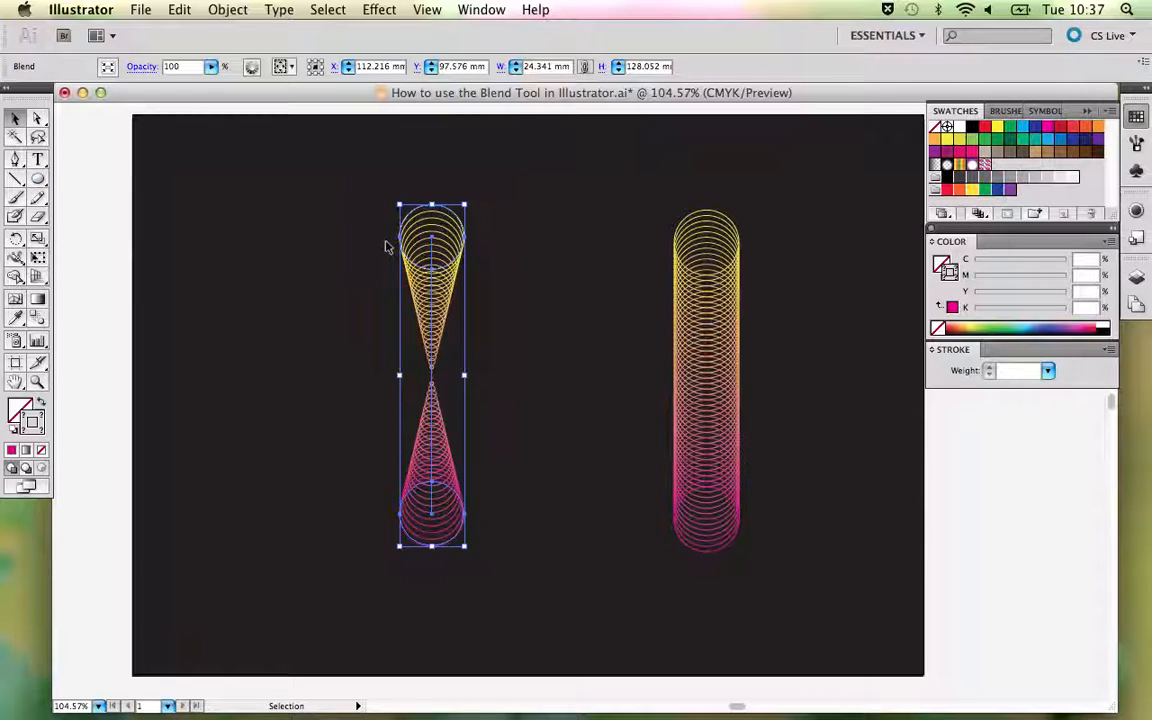
drag(38, 179, 321, 257)
key(v)
click(548, 329)
click(432, 285)
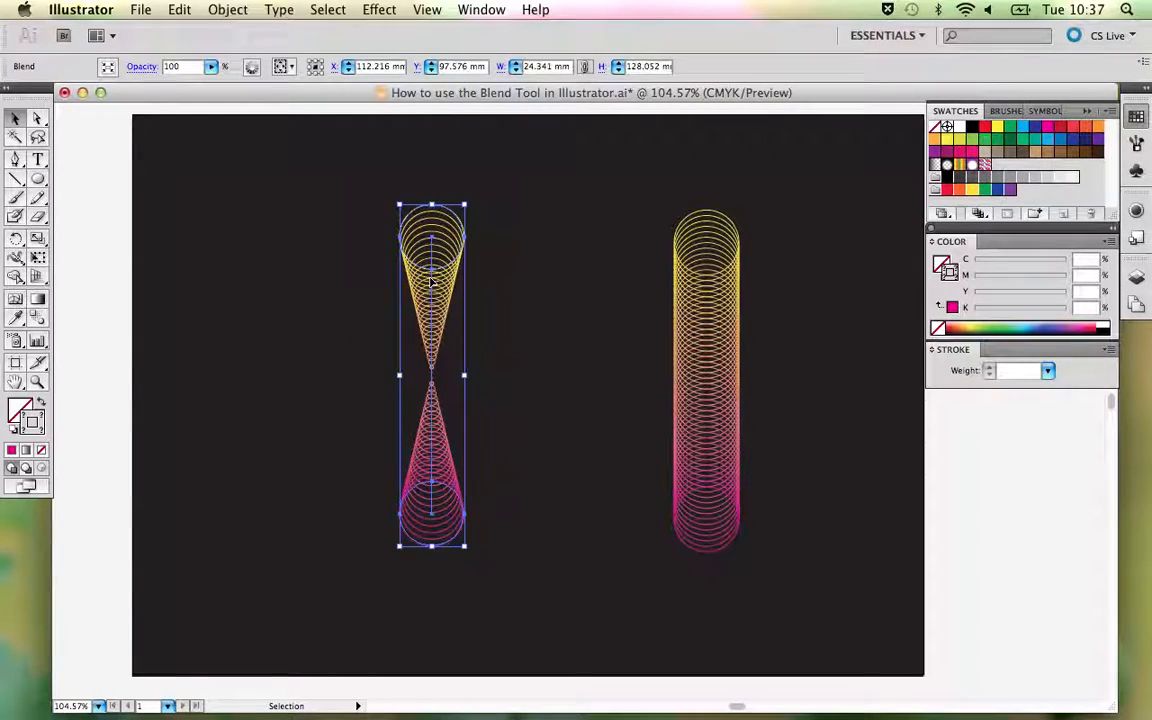
key(Delete)
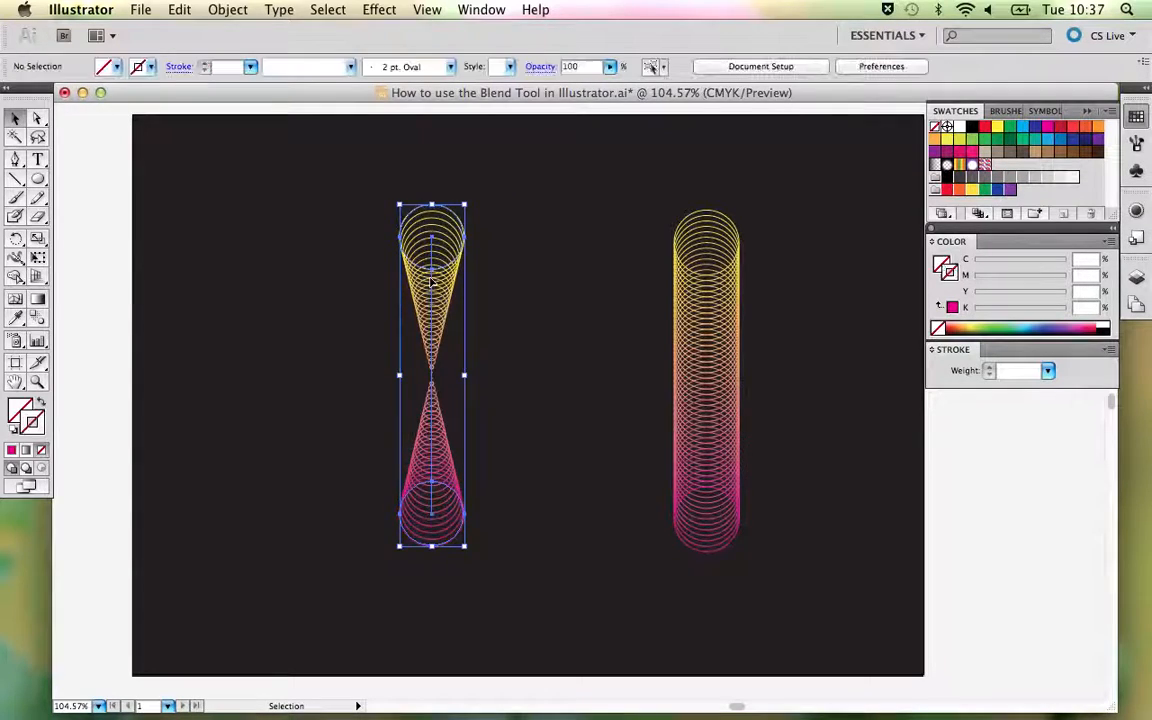
- Move the yellow-to-magenta blend off the artboard to its right and bring the magenta-cyan-yellow blend next to it
key(super+minus)
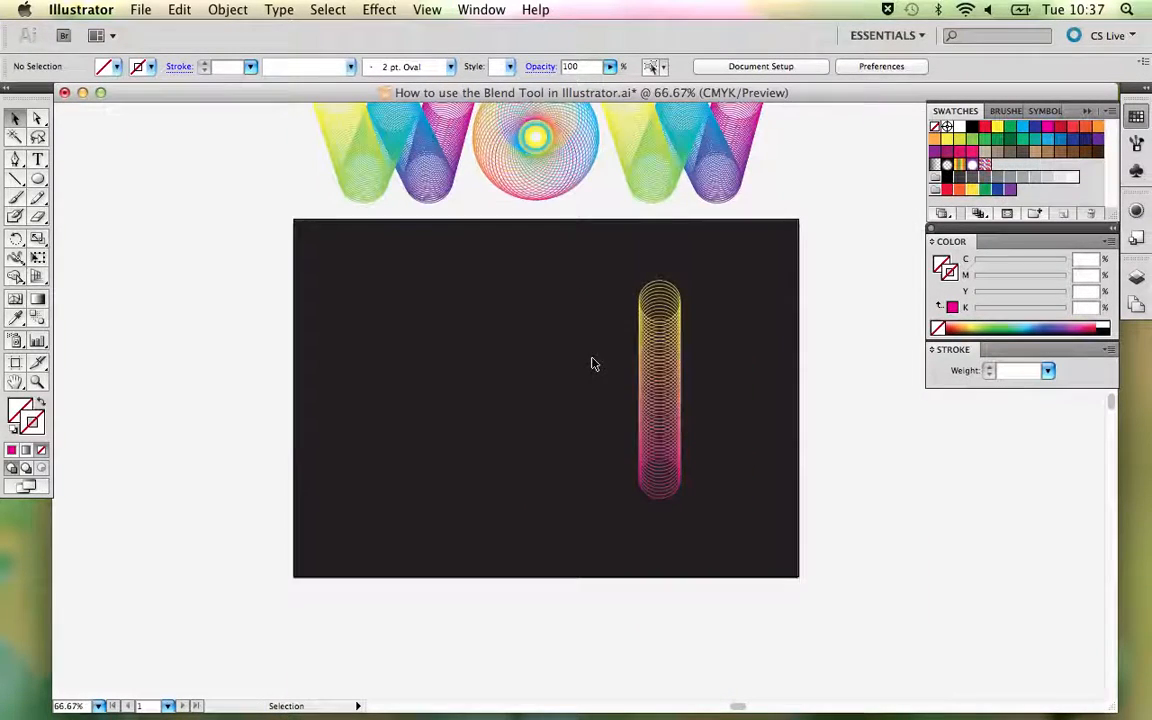
drag(720, 437, 497, 458)
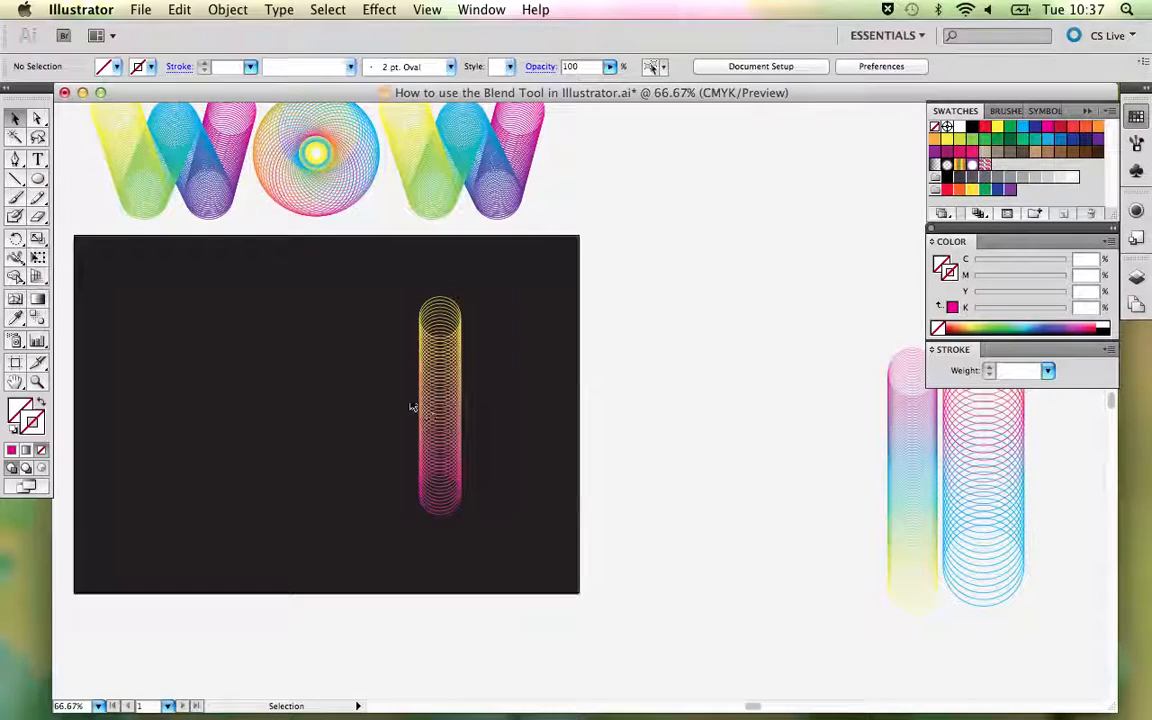
drag(444, 402, 699, 382)
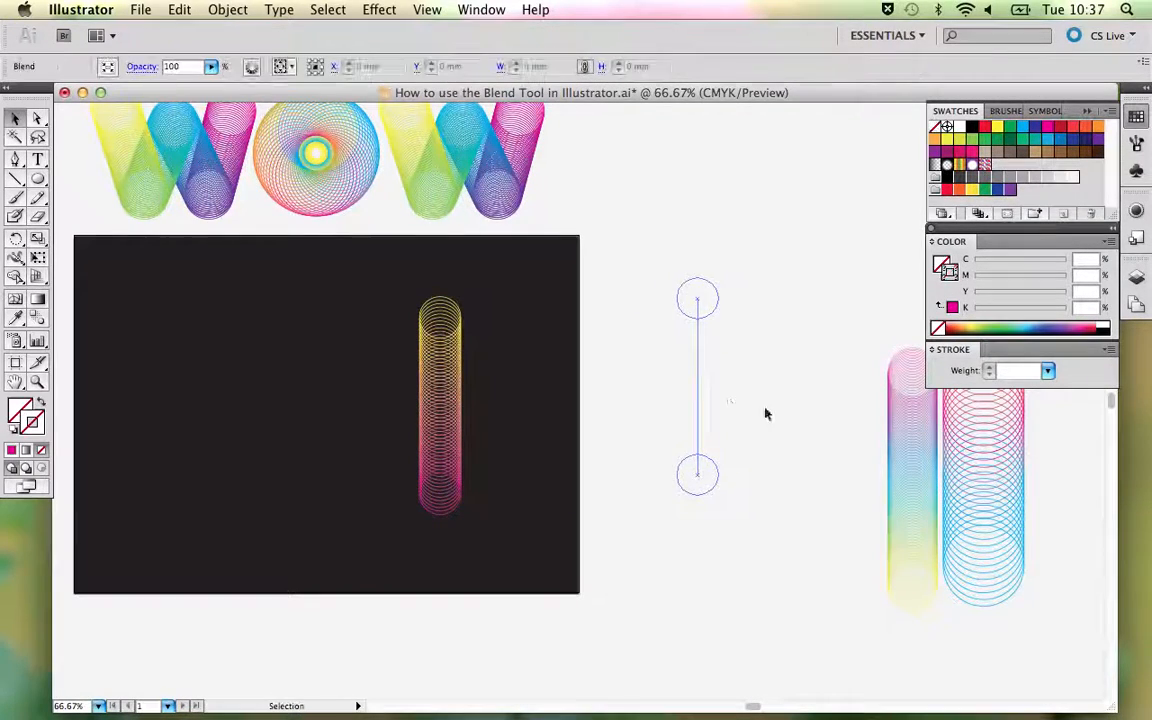
drag(908, 478, 787, 399)
click(836, 386)
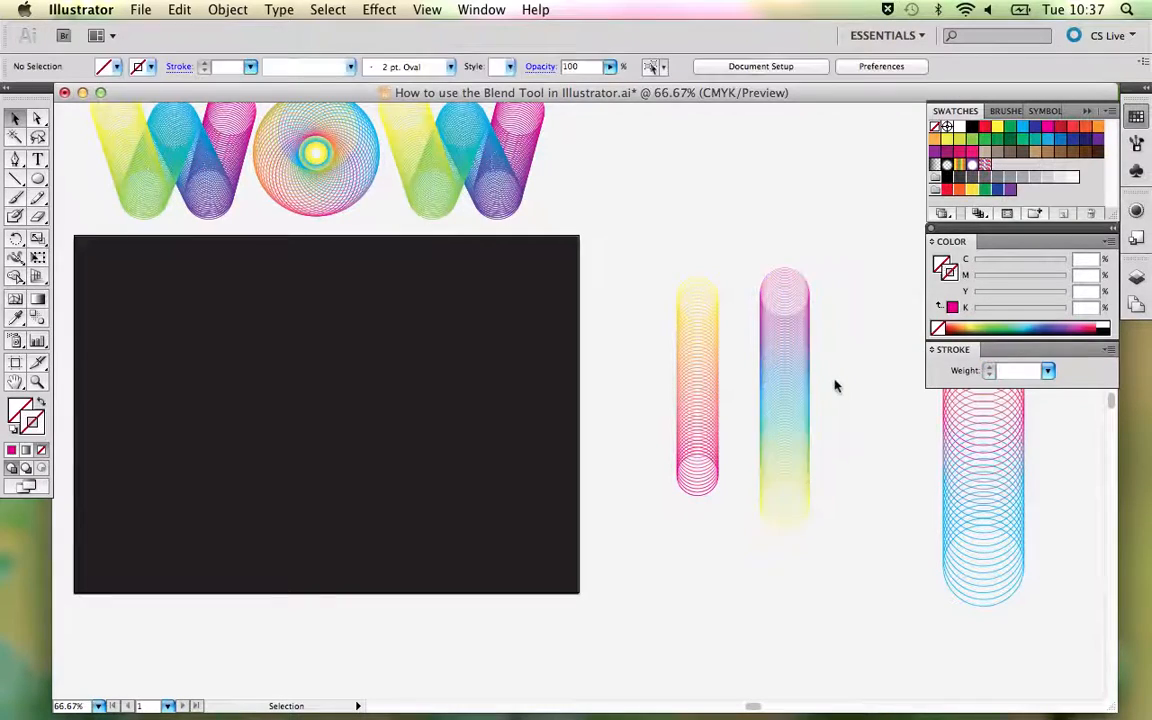
- Place a copy of the magenta-cyan-yellow blend on the right part of the dark artboard
click(789, 346)
drag(787, 346, 488, 350)
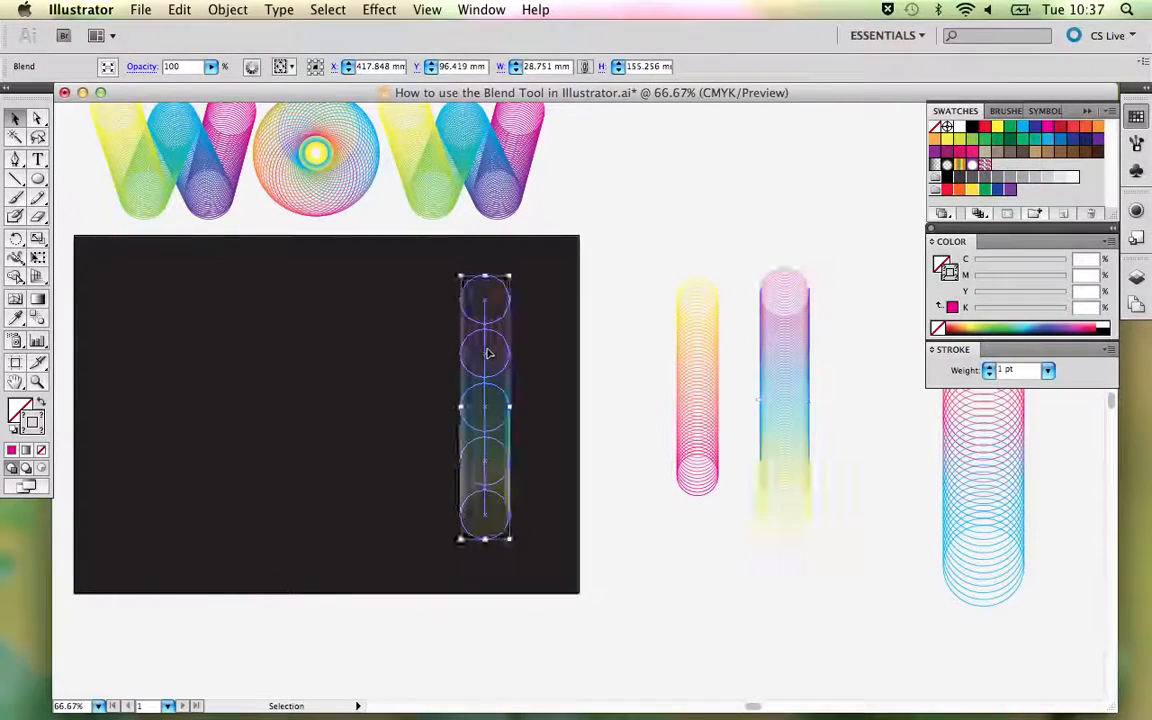
click(706, 397)
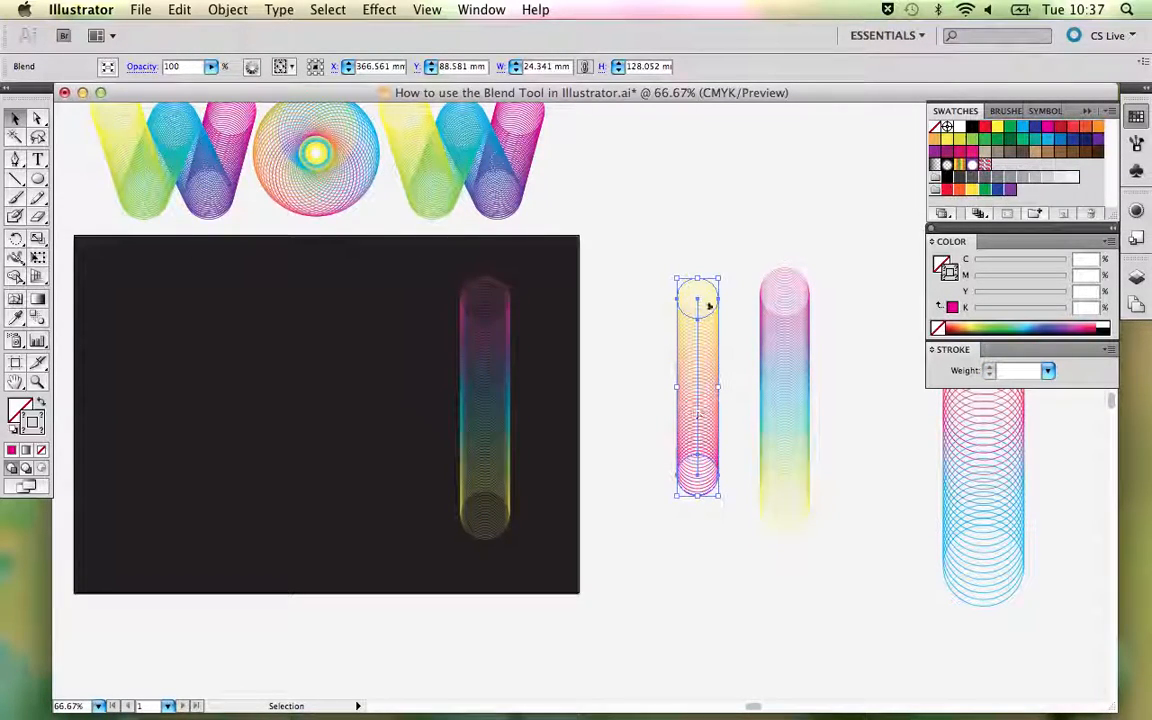
- Duplicate the artboard's magenta-cyan-yellow blend to its left and release that copy into its separate circles
click(478, 437)
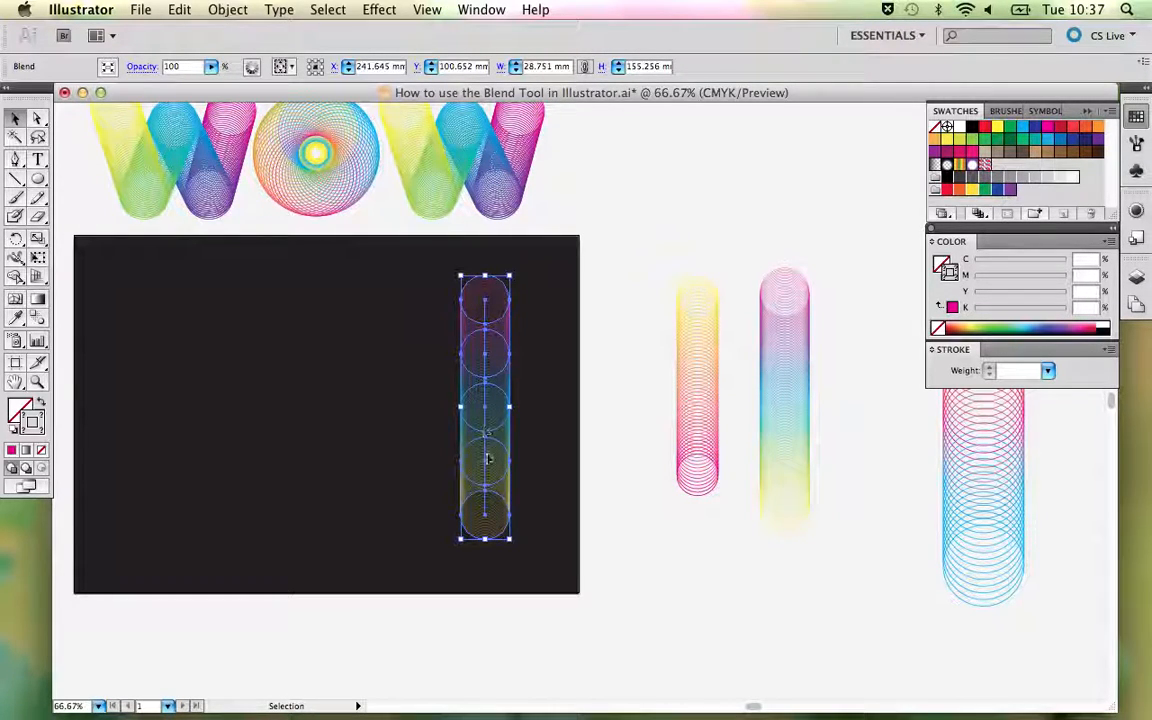
drag(485, 366, 268, 368)
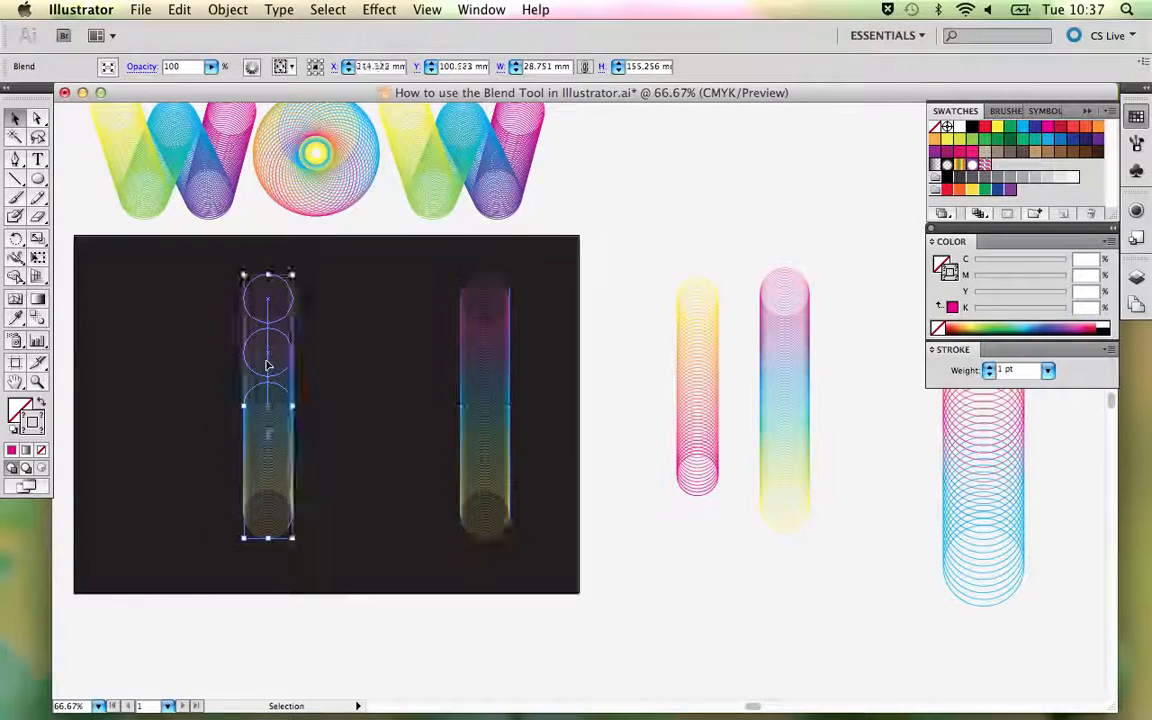
click(226, 9)
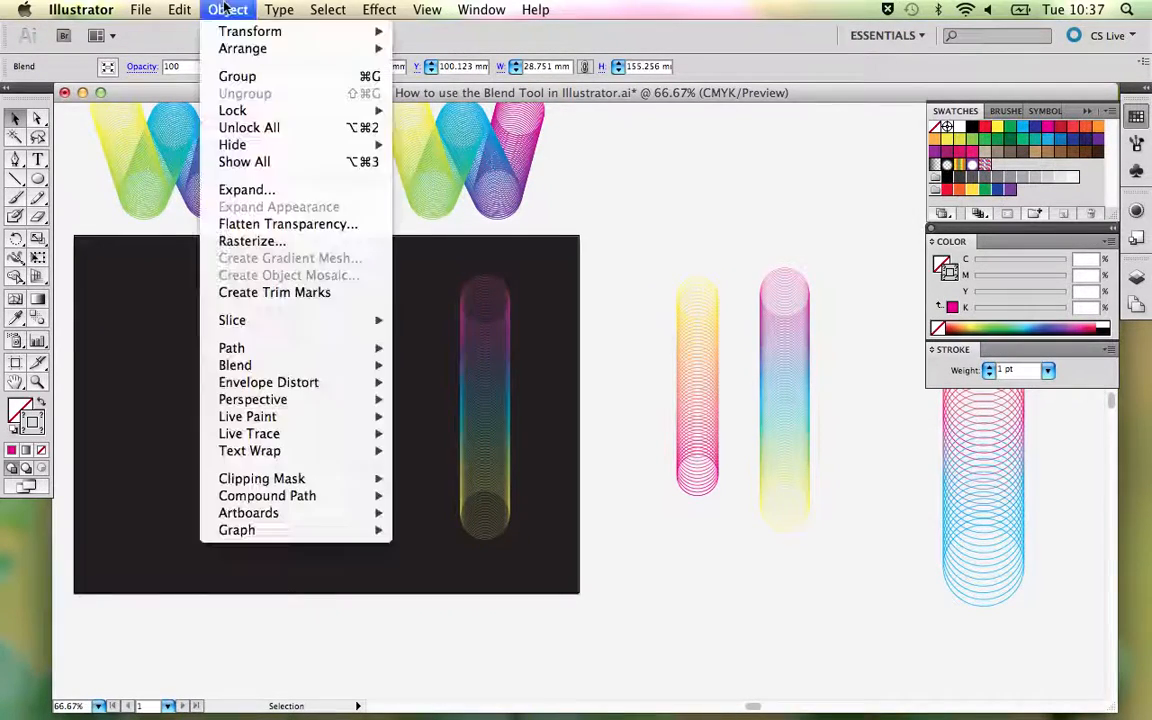
mouse_move(269, 347)
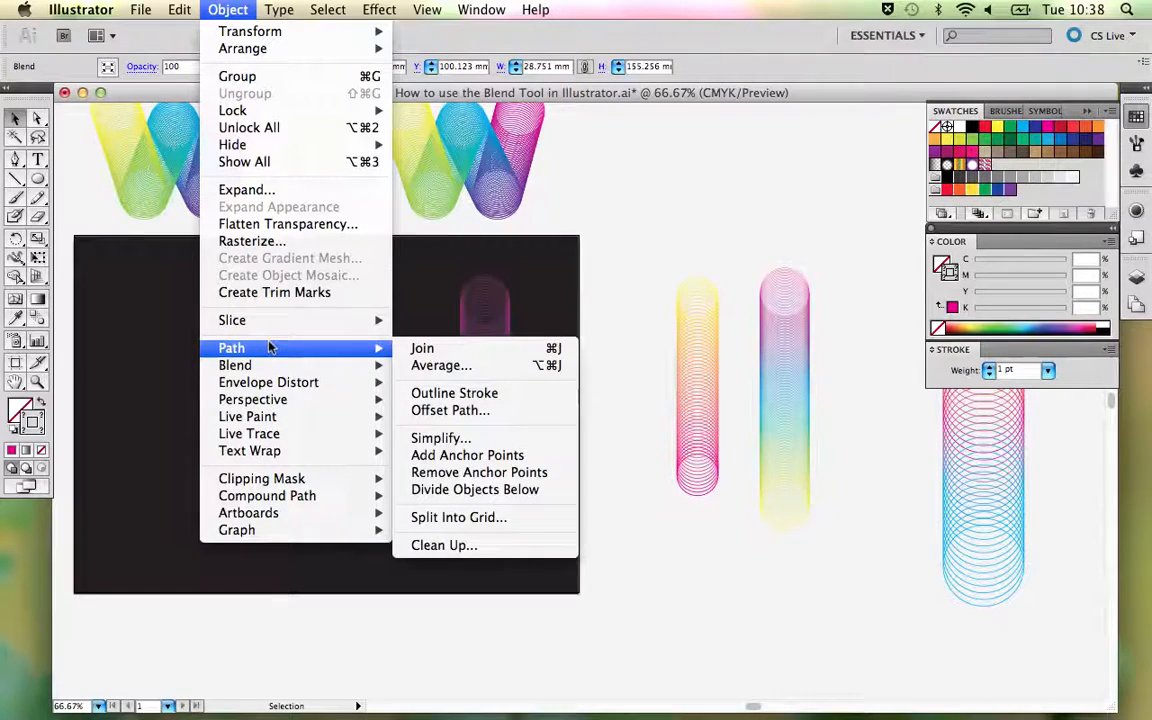
click(437, 388)
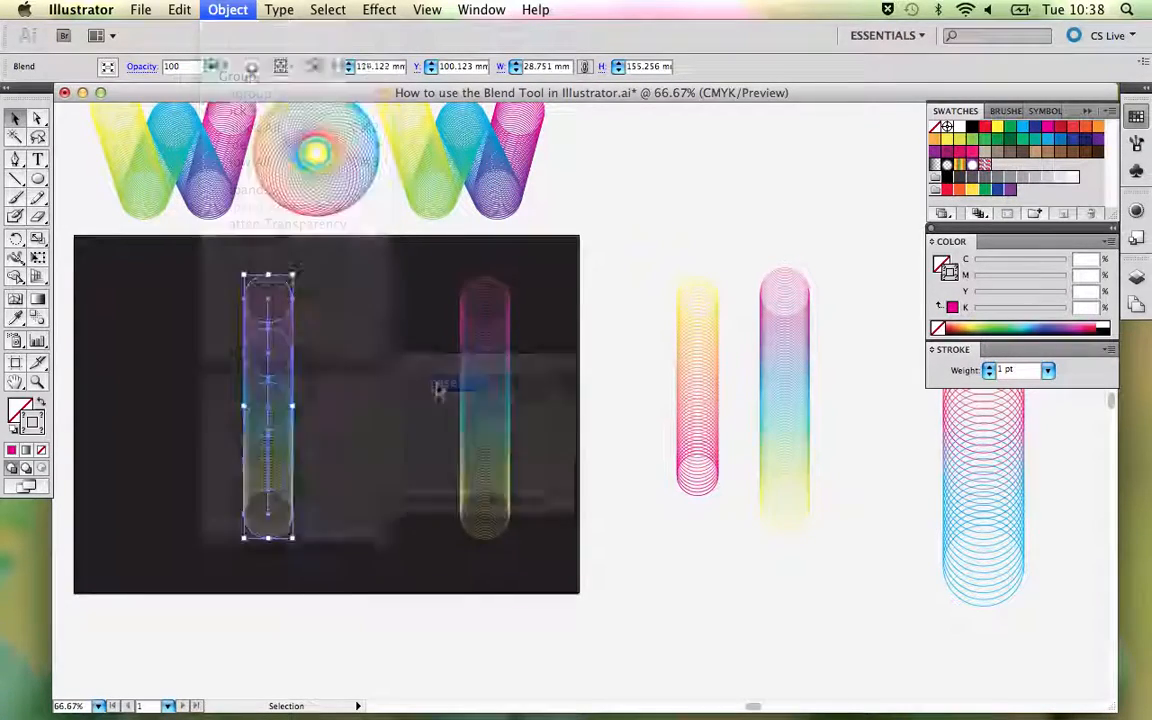
- Set the stroke weight of the five released circles to 1 pt and deselect them
click(391, 357)
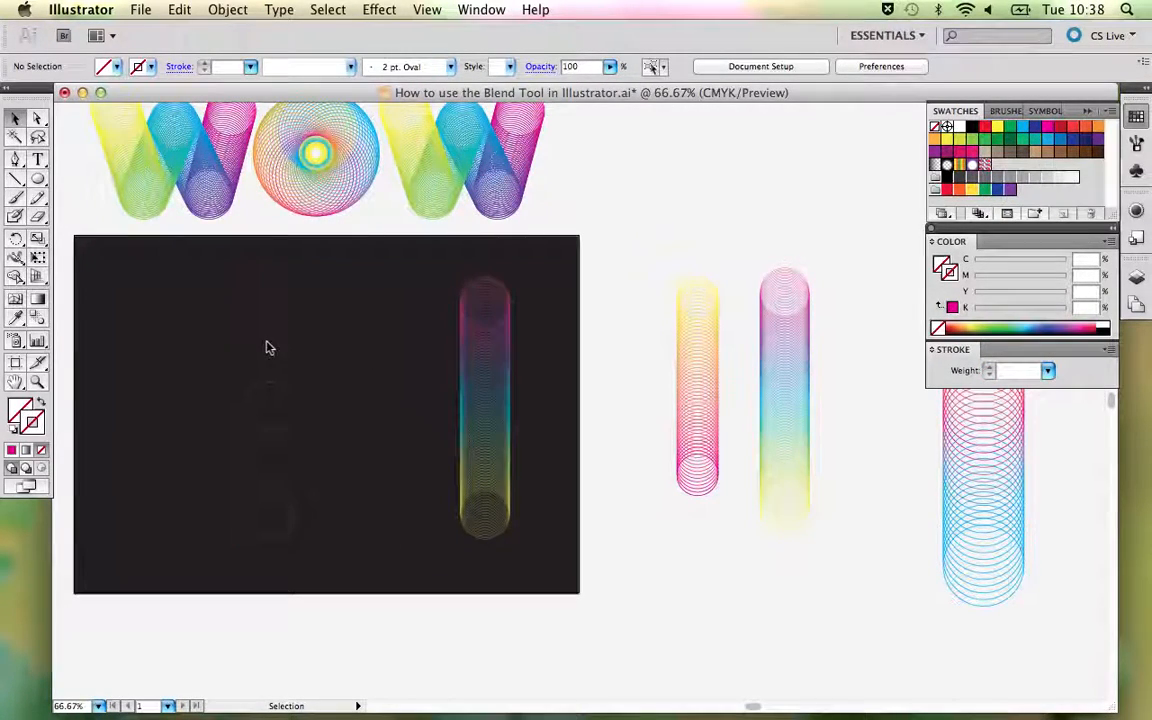
drag(226, 267, 327, 560)
click(292, 450)
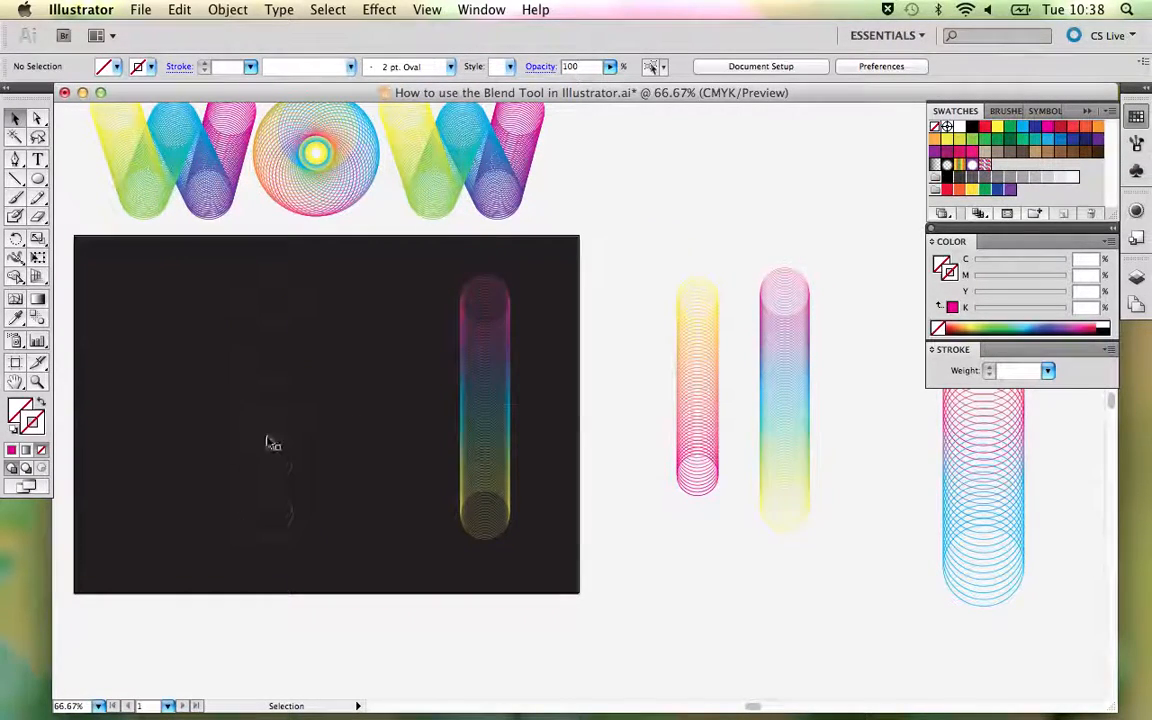
drag(249, 279, 298, 558)
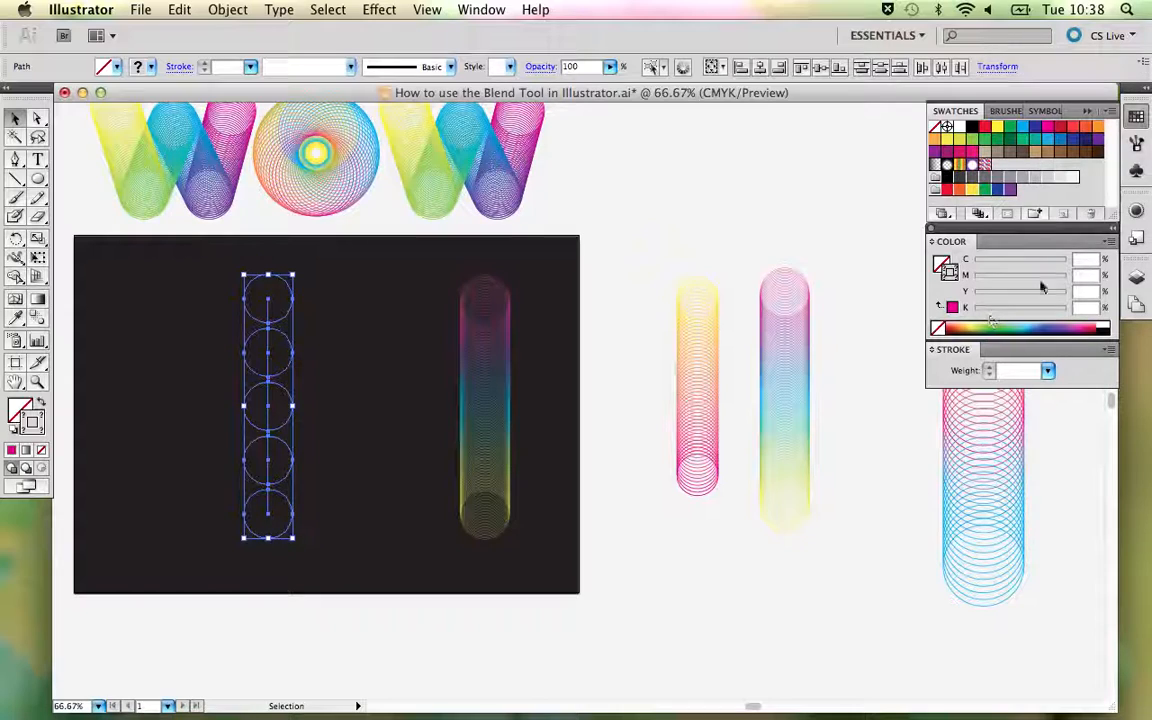
click(1046, 370)
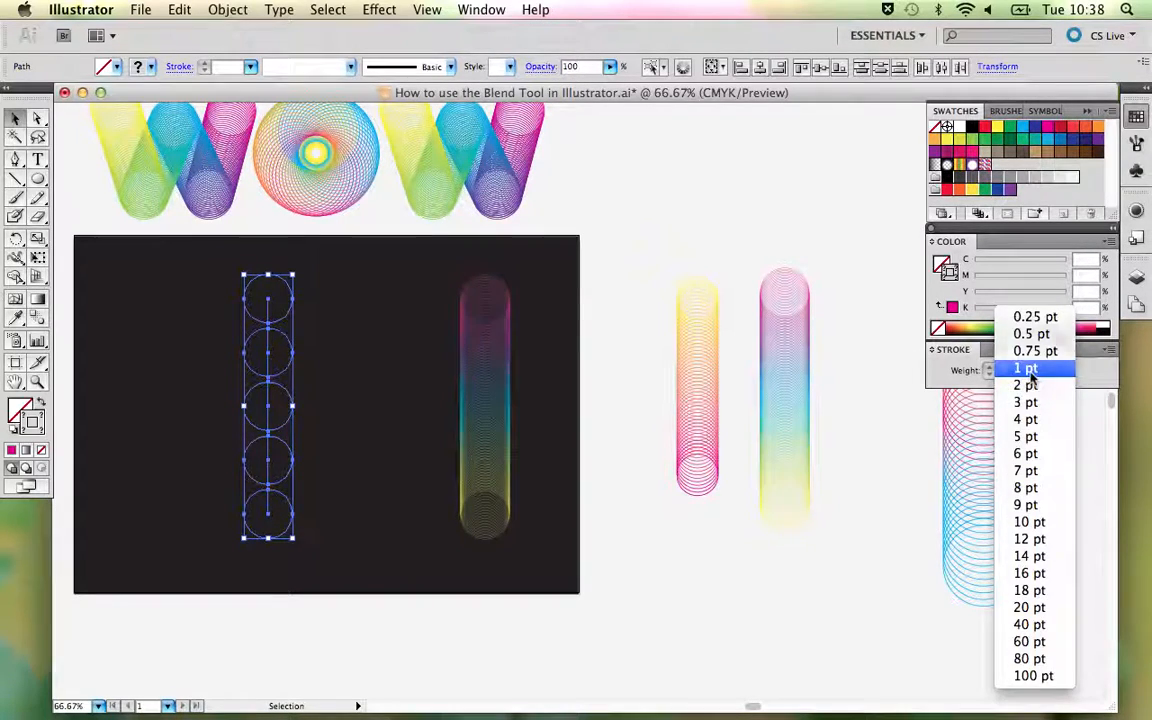
click(1030, 368)
click(318, 338)
- Examine the released circles in Outline view, select the spine running through their centres, and return to Preview
key(z)
drag(172, 234, 380, 533)
key(super+y)
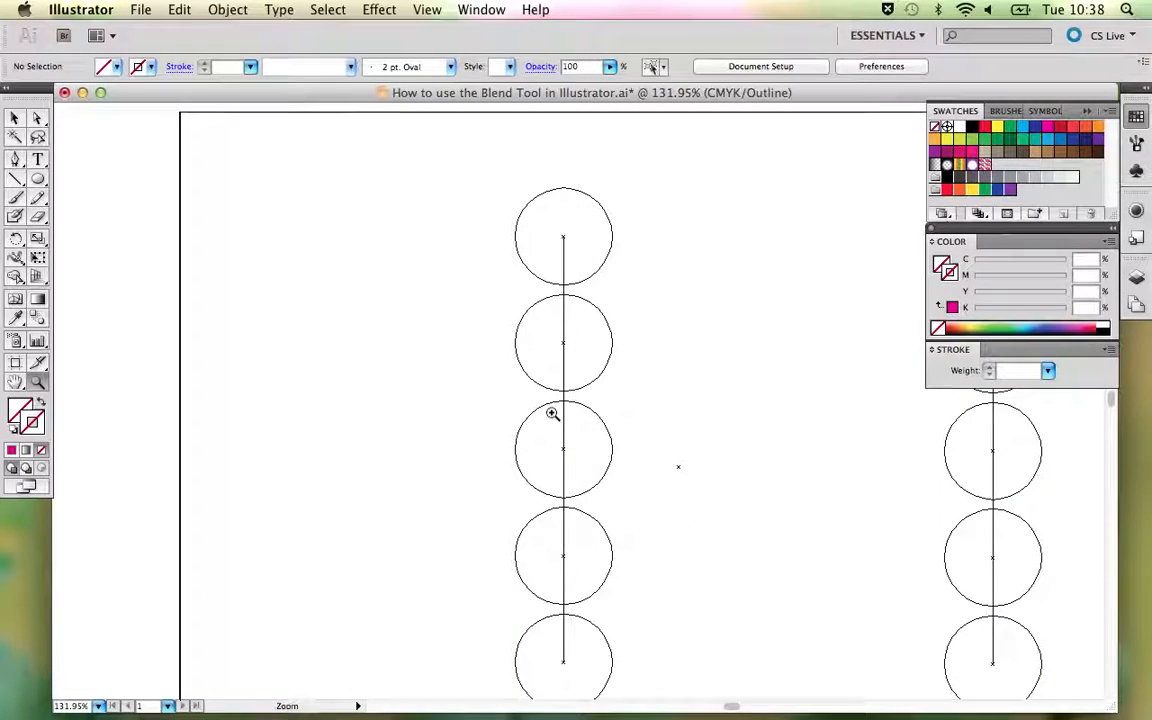
key(v)
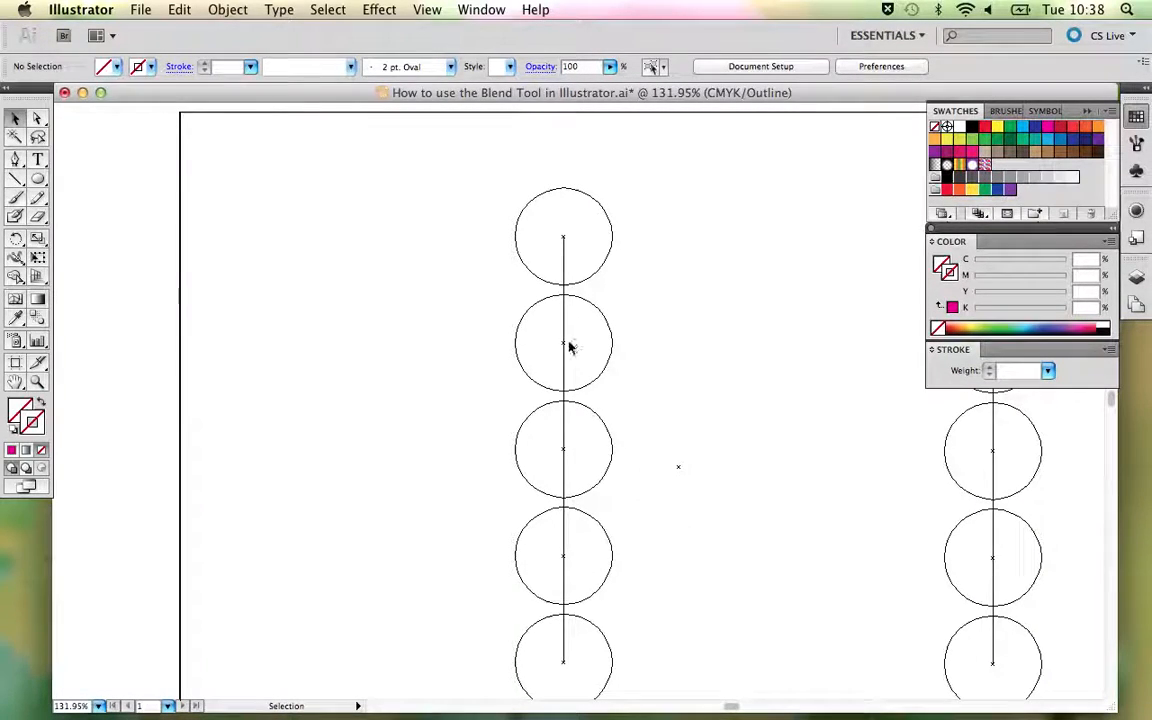
click(564, 342)
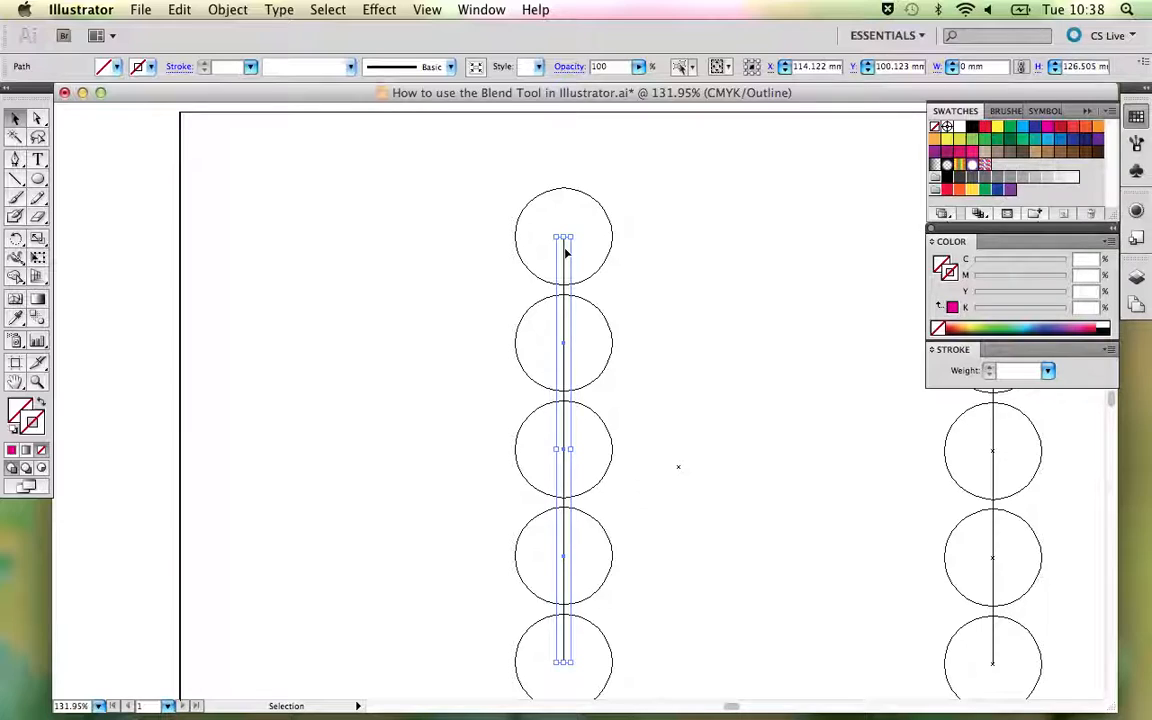
key(super+y)
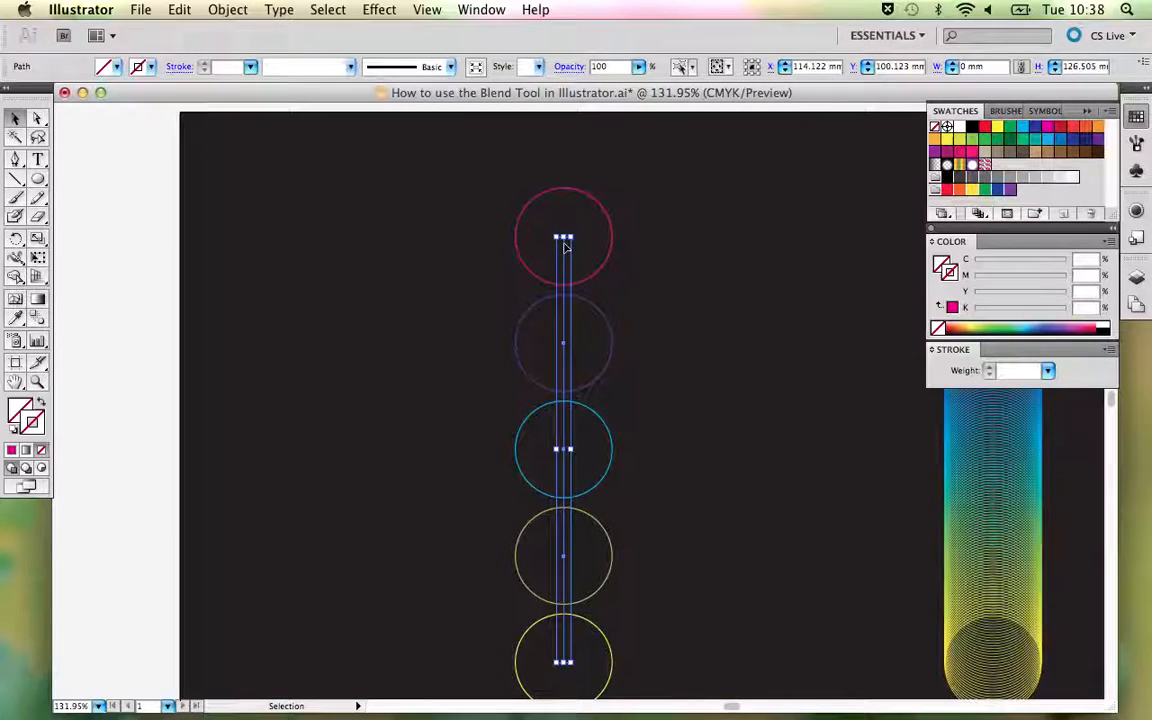
- Delete the leftover spine path running through the five released circles, checking it in Outline view and returning to Preview
key(super+y)
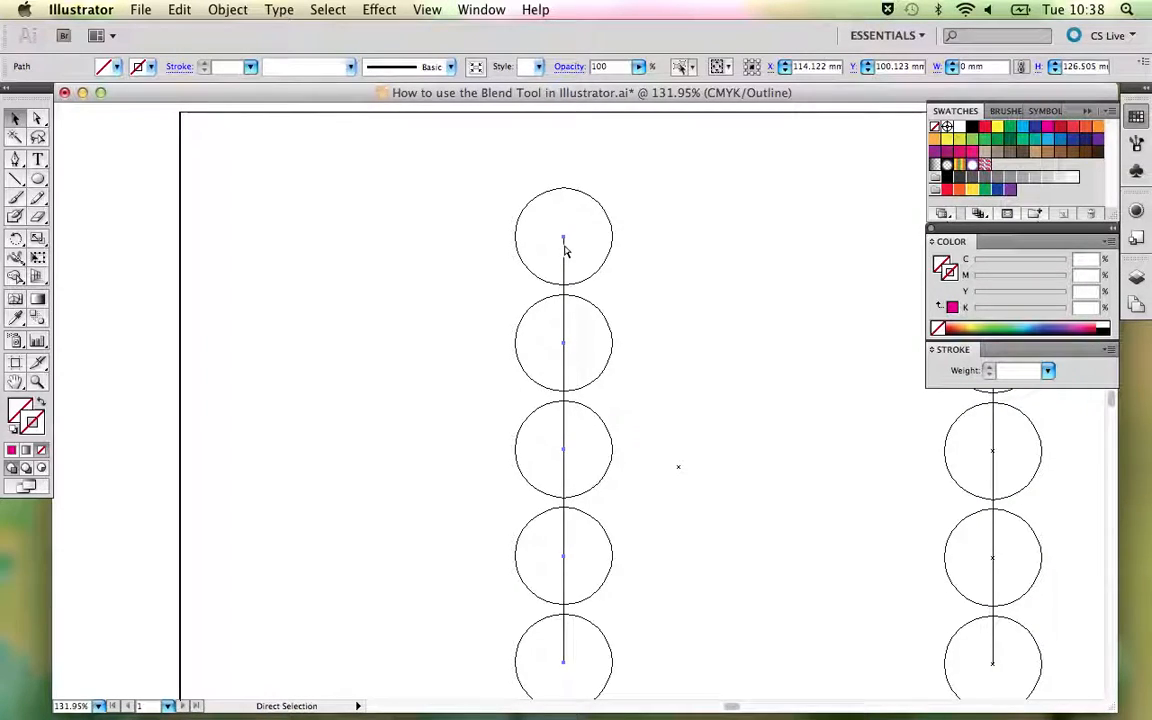
key(super+y)
key(super+y)
key(super+y)
click(427, 10)
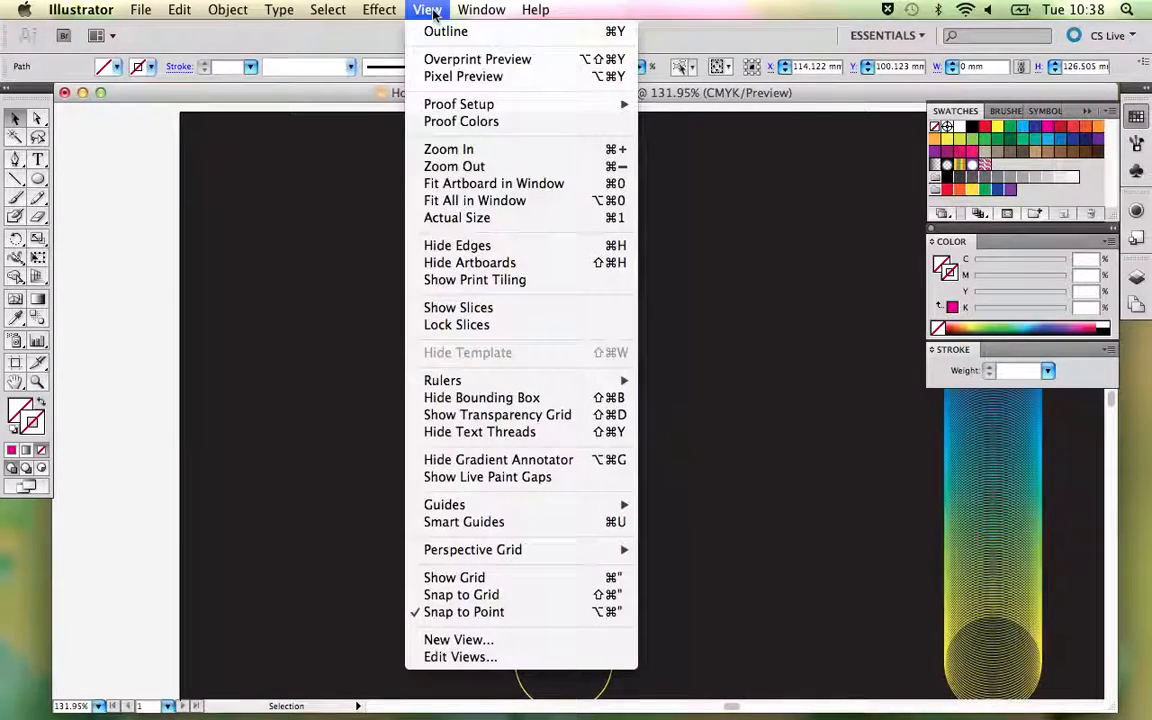
click(437, 78)
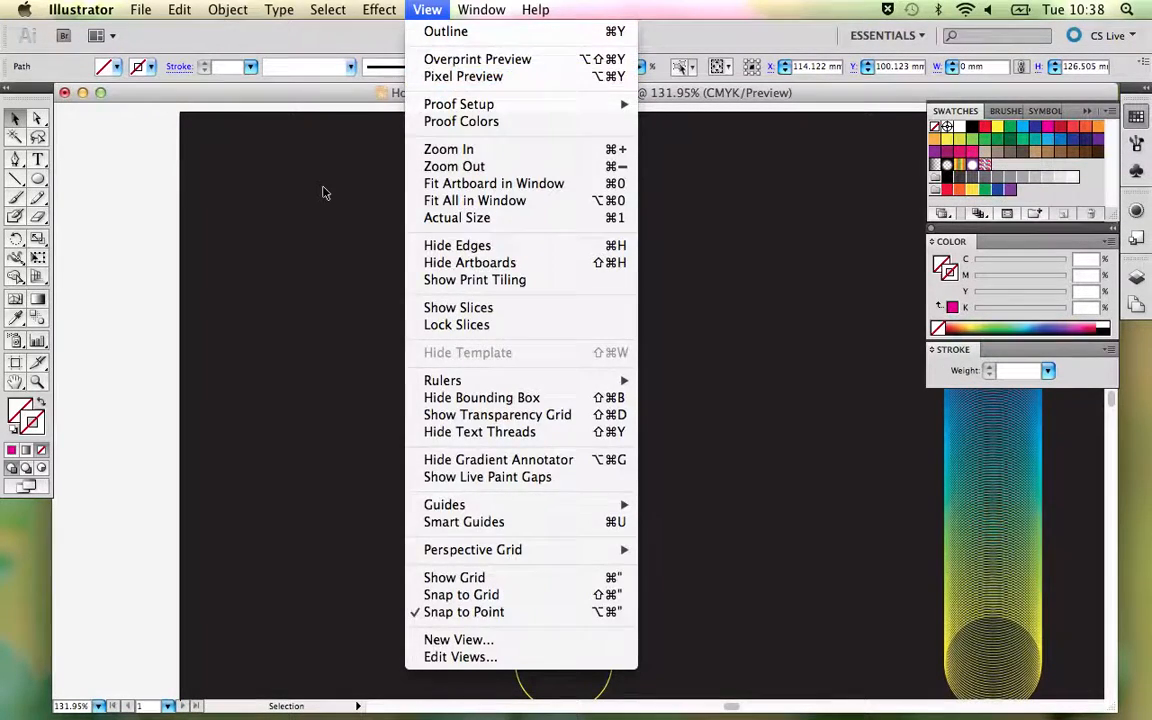
key(super+y)
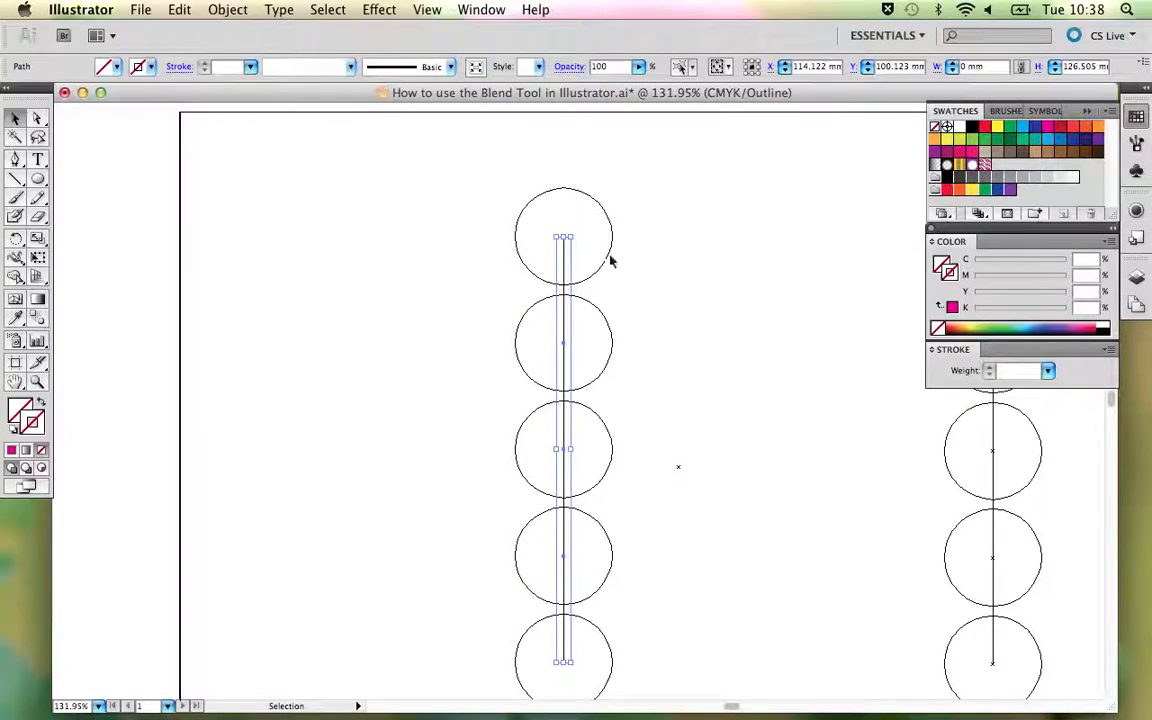
click(607, 257)
key(super+y)
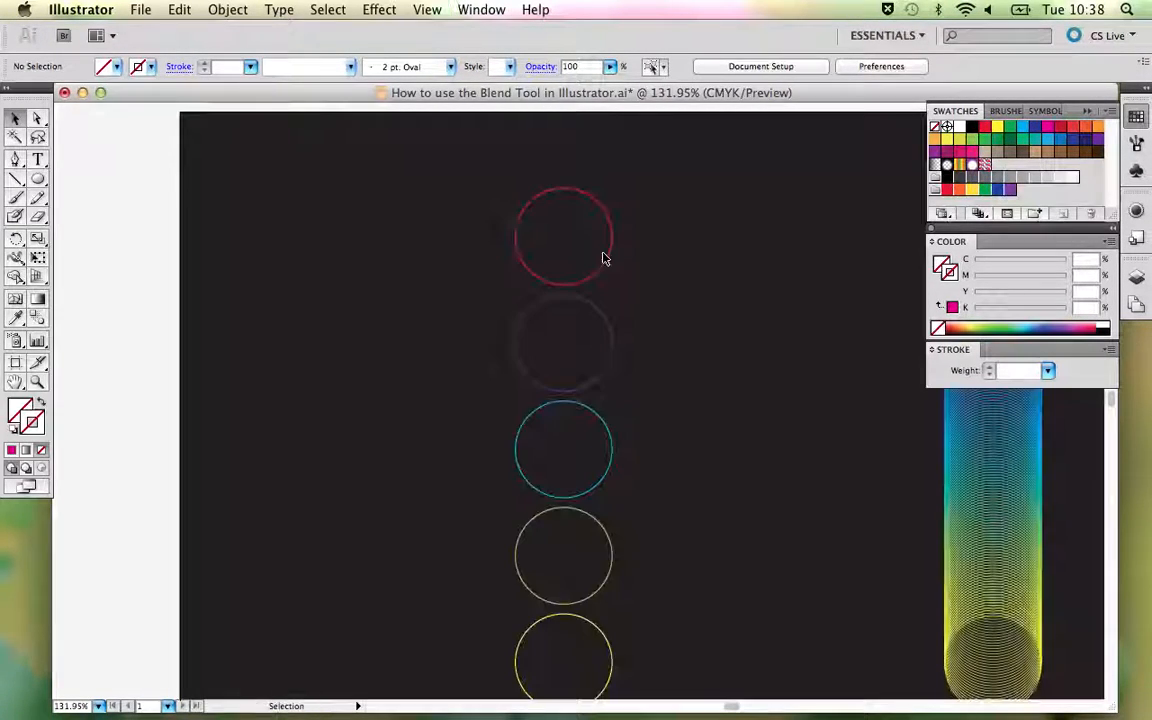
- Examine the stroke colour of each of the five released circles one by one, from magenta down to yellow
click(606, 260)
drag(659, 348, 584, 285)
drag(400, 161, 548, 596)
click(557, 294)
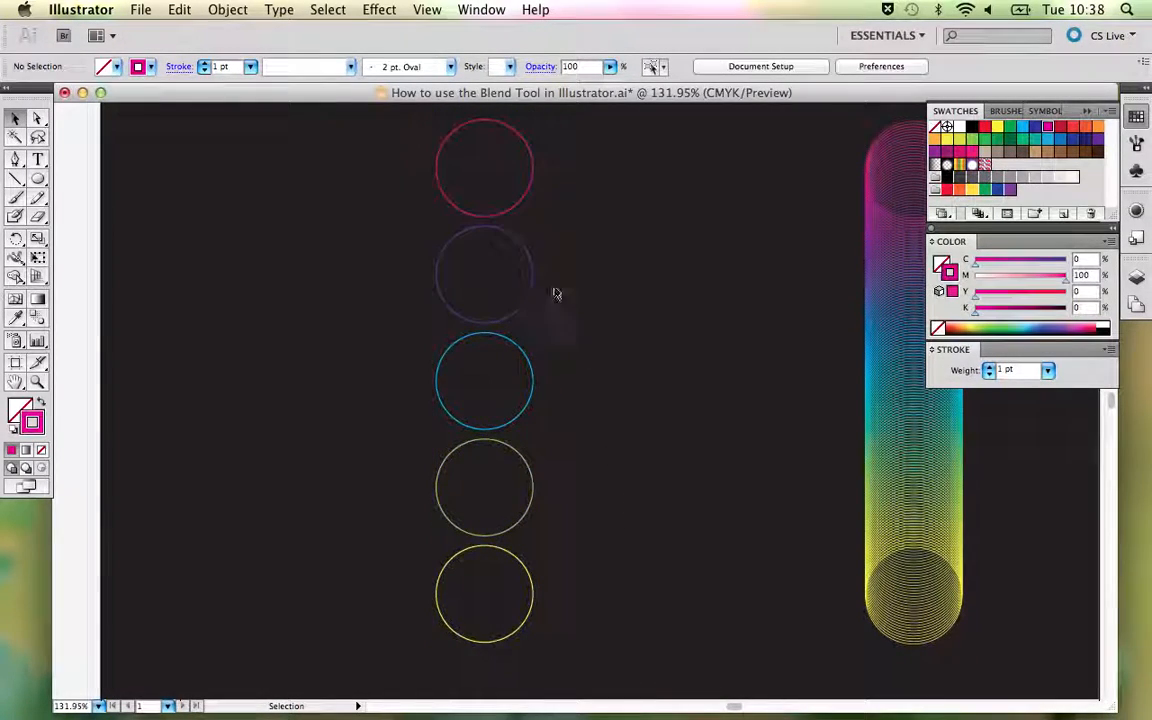
click(516, 210)
click(516, 240)
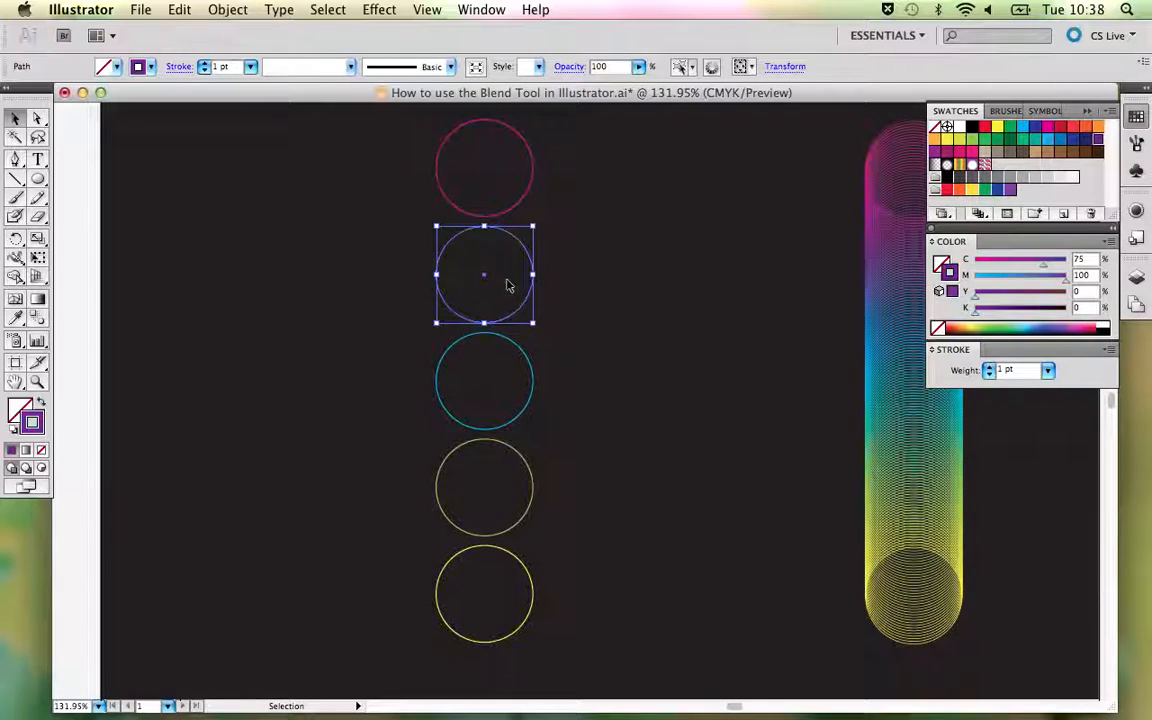
click(514, 342)
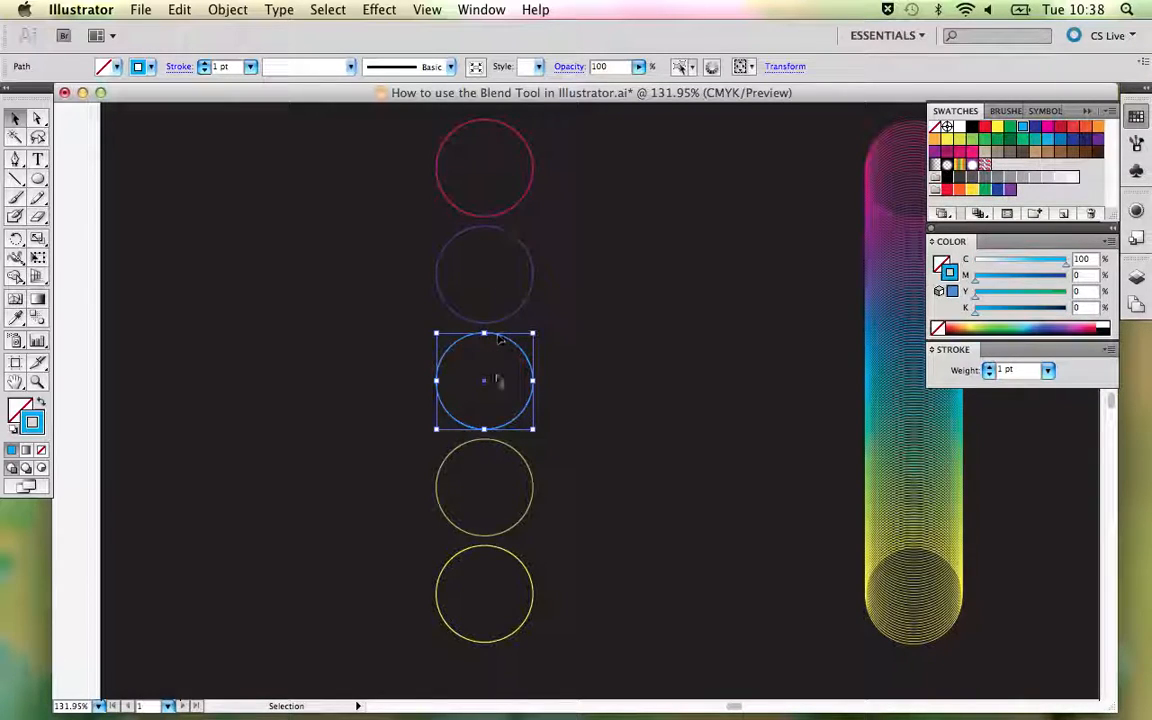
click(494, 217)
click(497, 234)
click(520, 211)
click(522, 208)
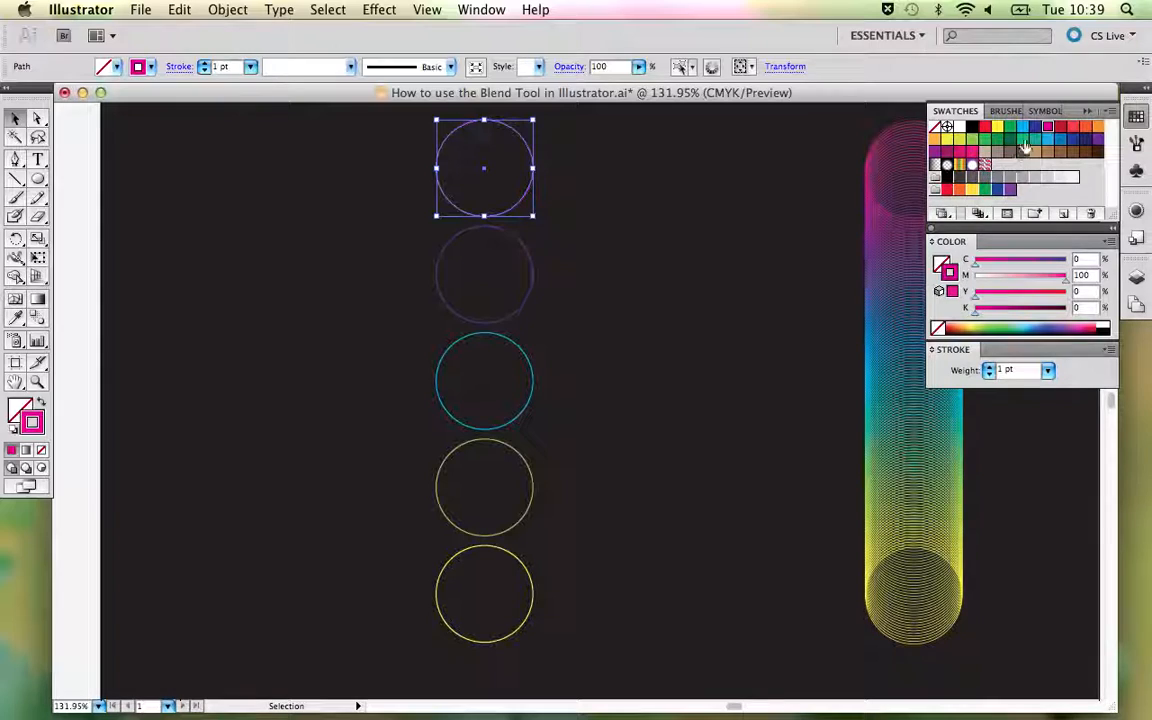
click(529, 260)
click(521, 347)
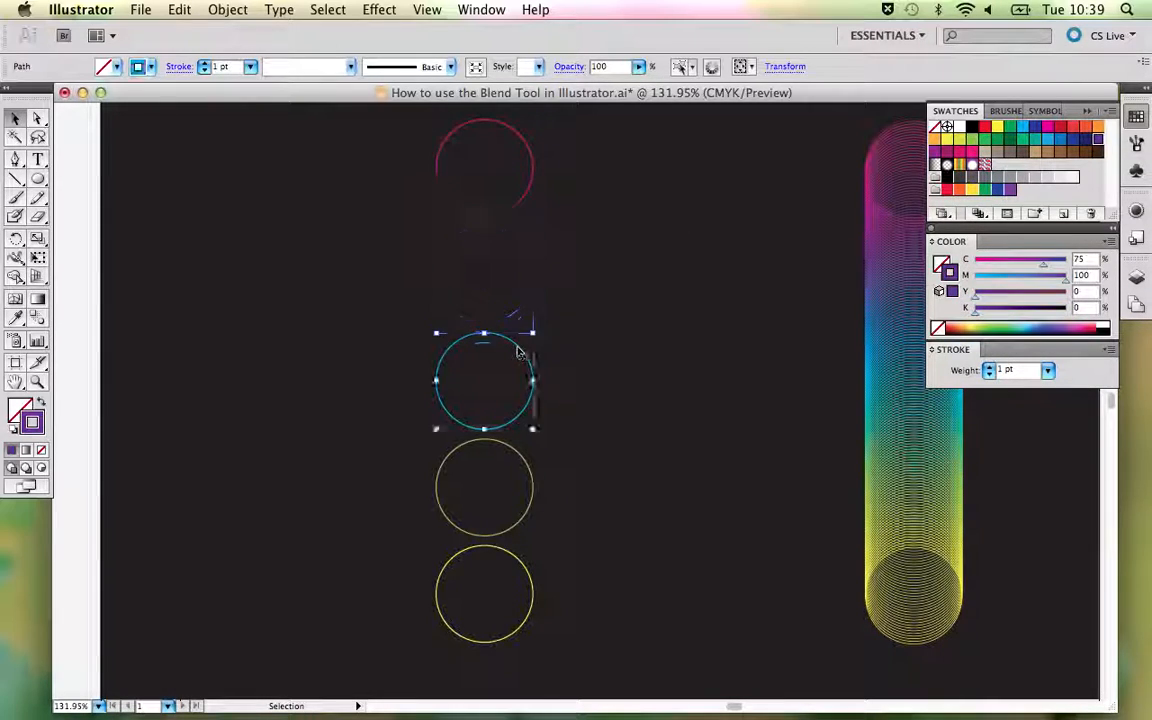
click(518, 456)
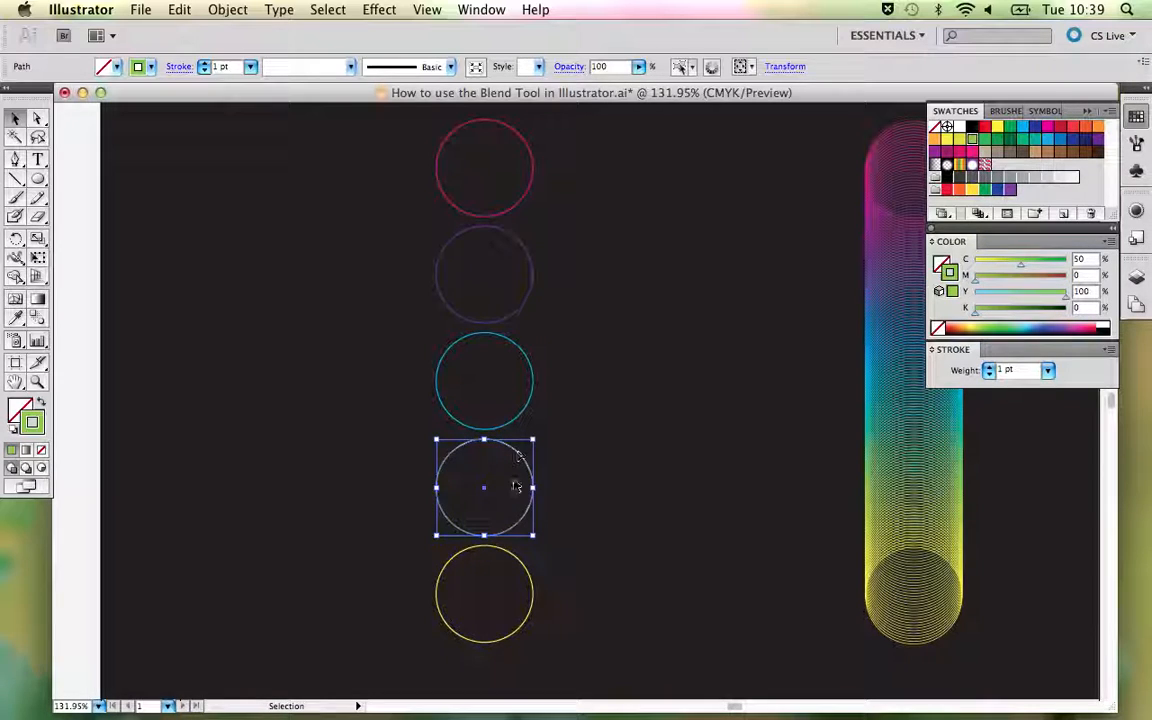
click(510, 553)
click(393, 223)
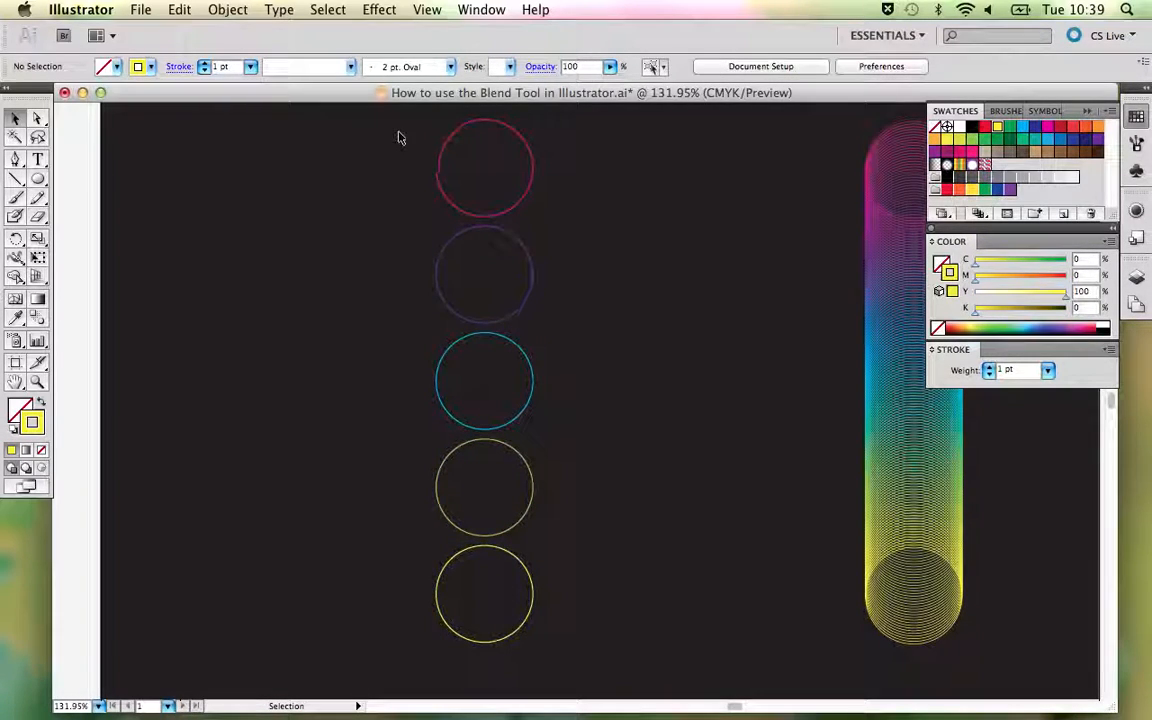
- Blend all five circles in sequence through their centre points with the Blend tool, from the magenta circle down to the yellow one
drag(397, 137, 583, 585)
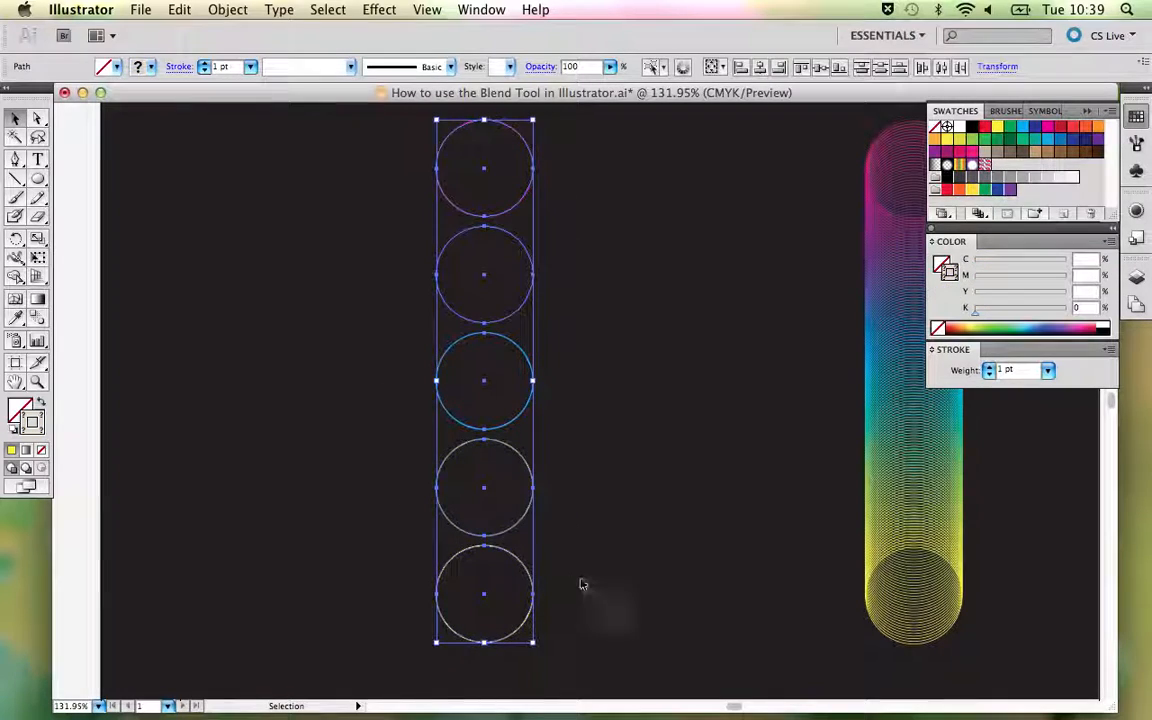
click(36, 318)
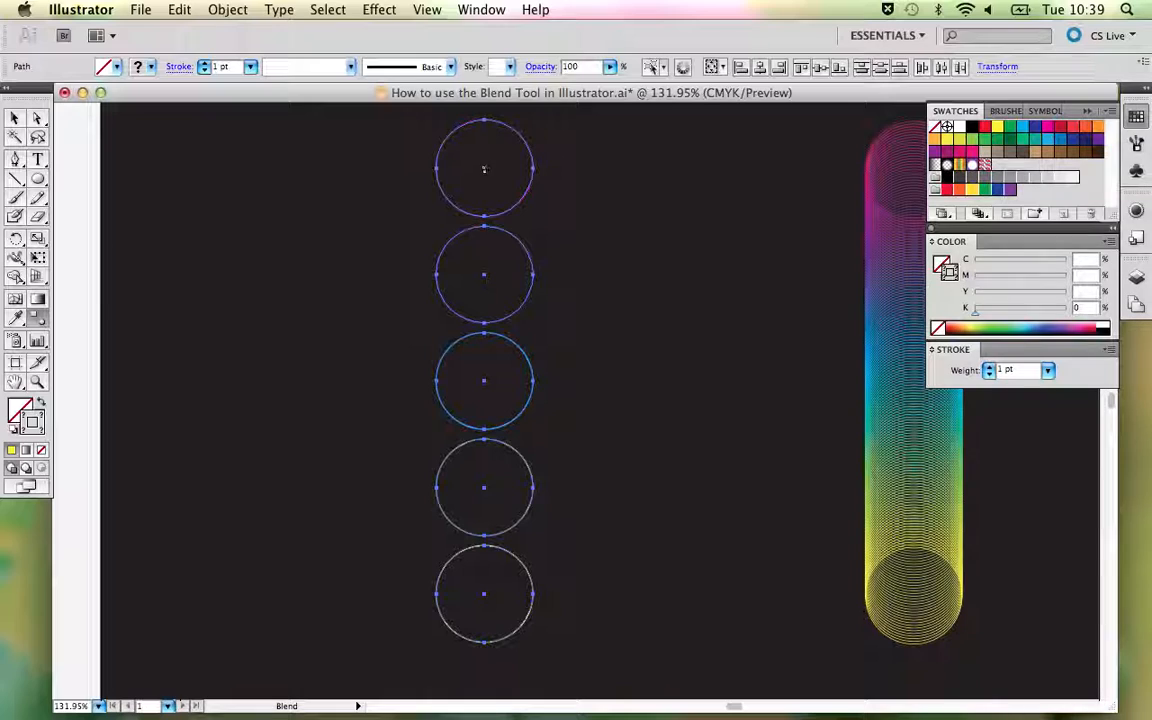
click(484, 274)
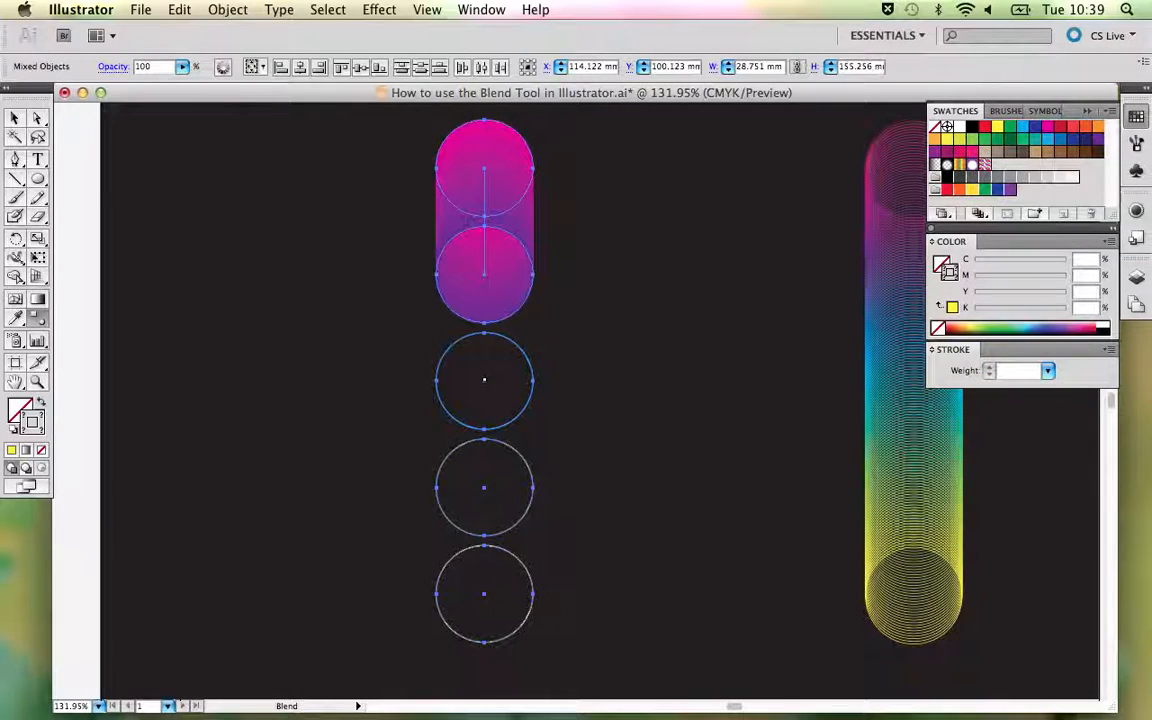
click(484, 381)
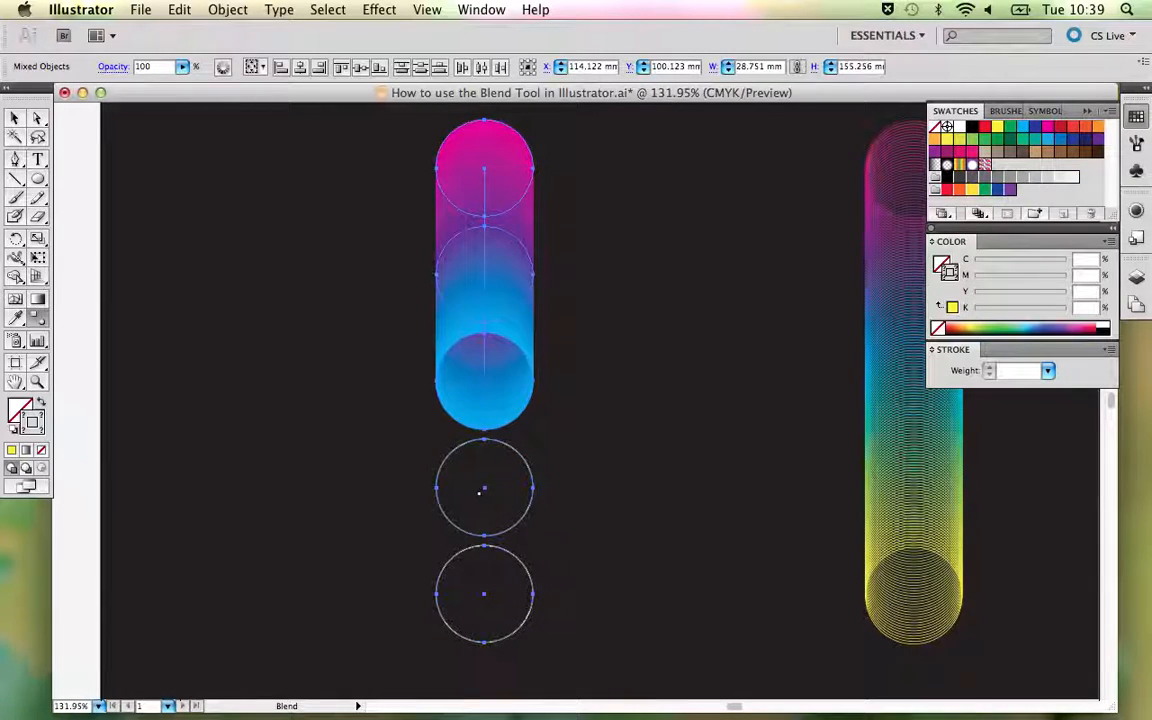
click(484, 487)
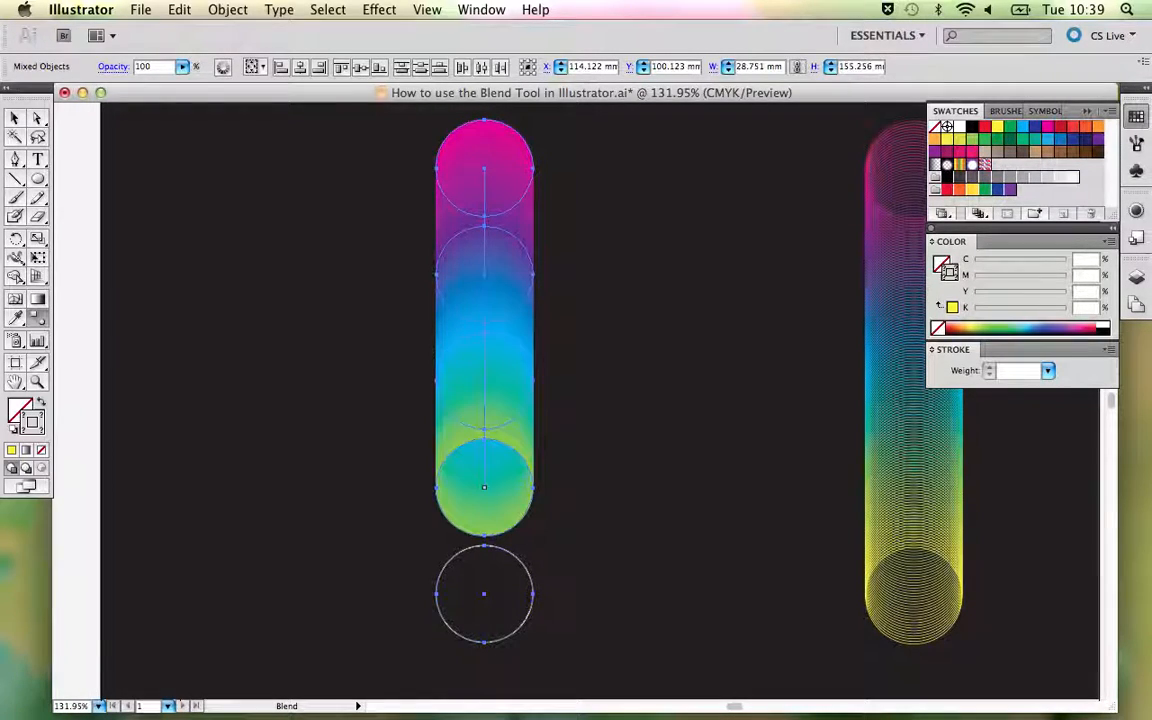
click(484, 597)
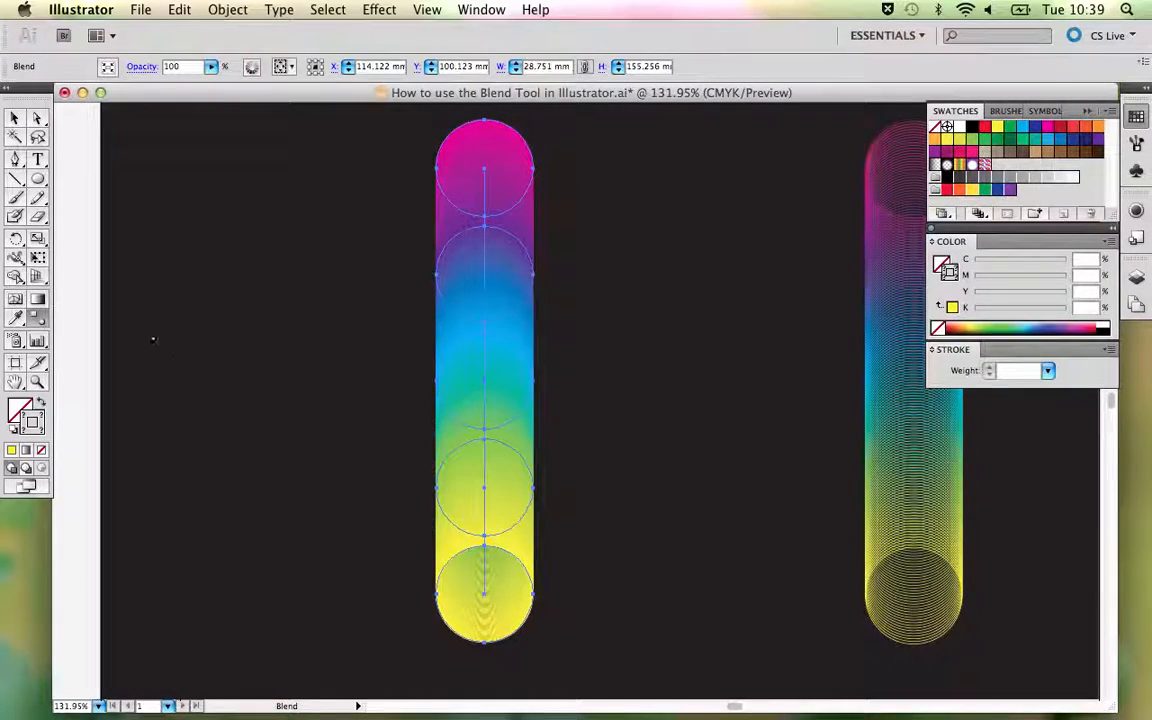
- Set the five-circle blend's spacing to Specified Steps with 50 steps and deselect it
double_click(37, 319)
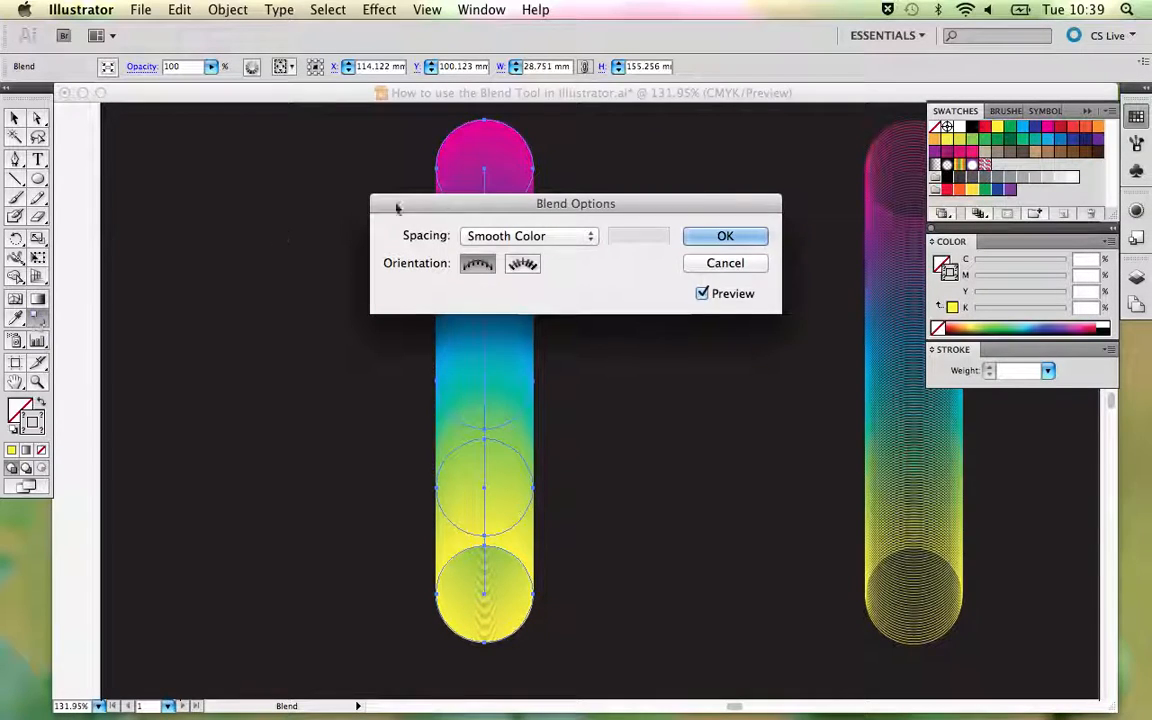
drag(490, 203, 687, 97)
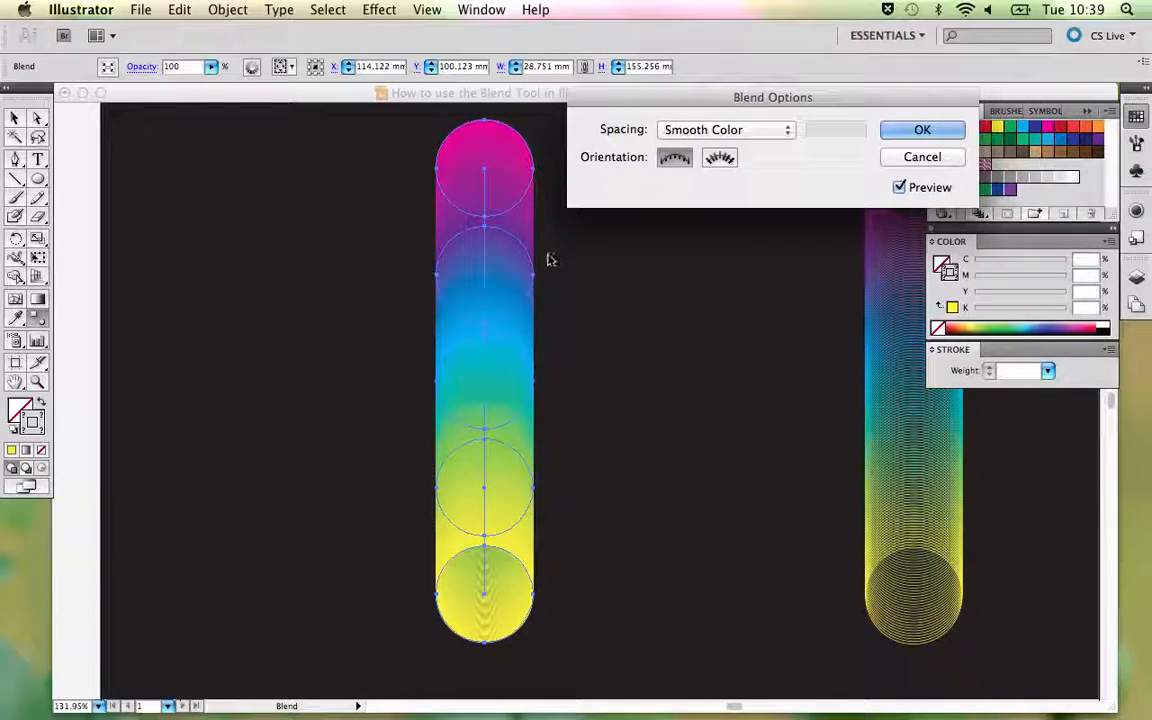
click(757, 131)
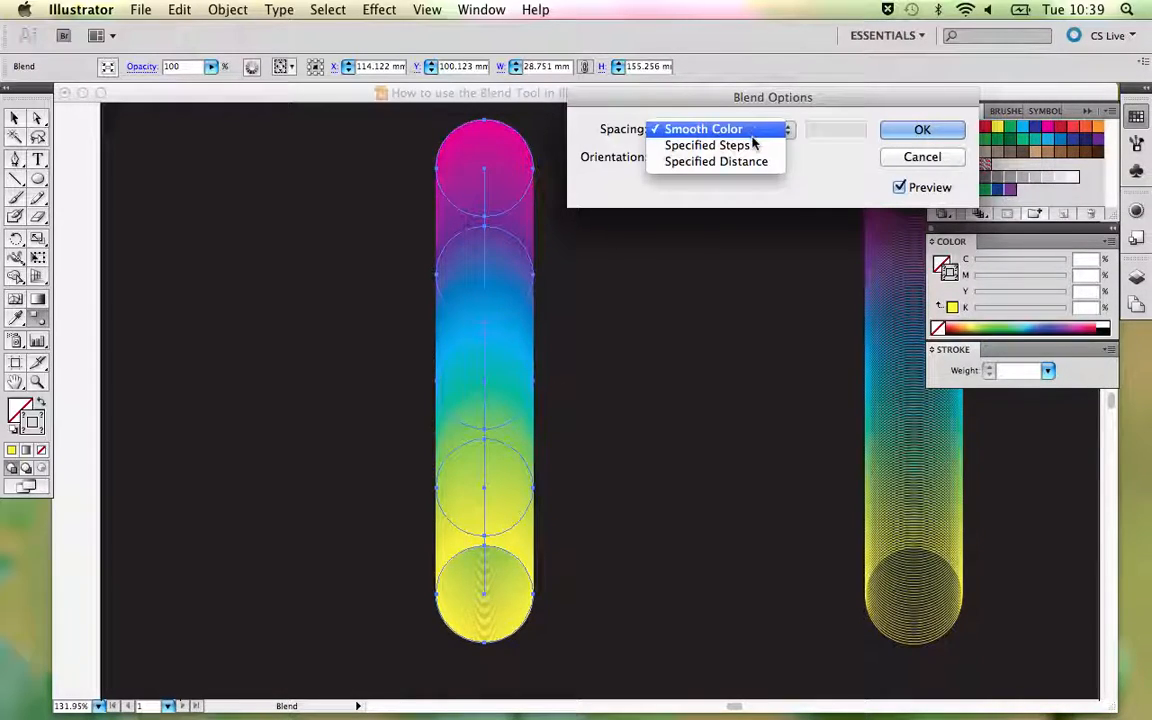
click(753, 146)
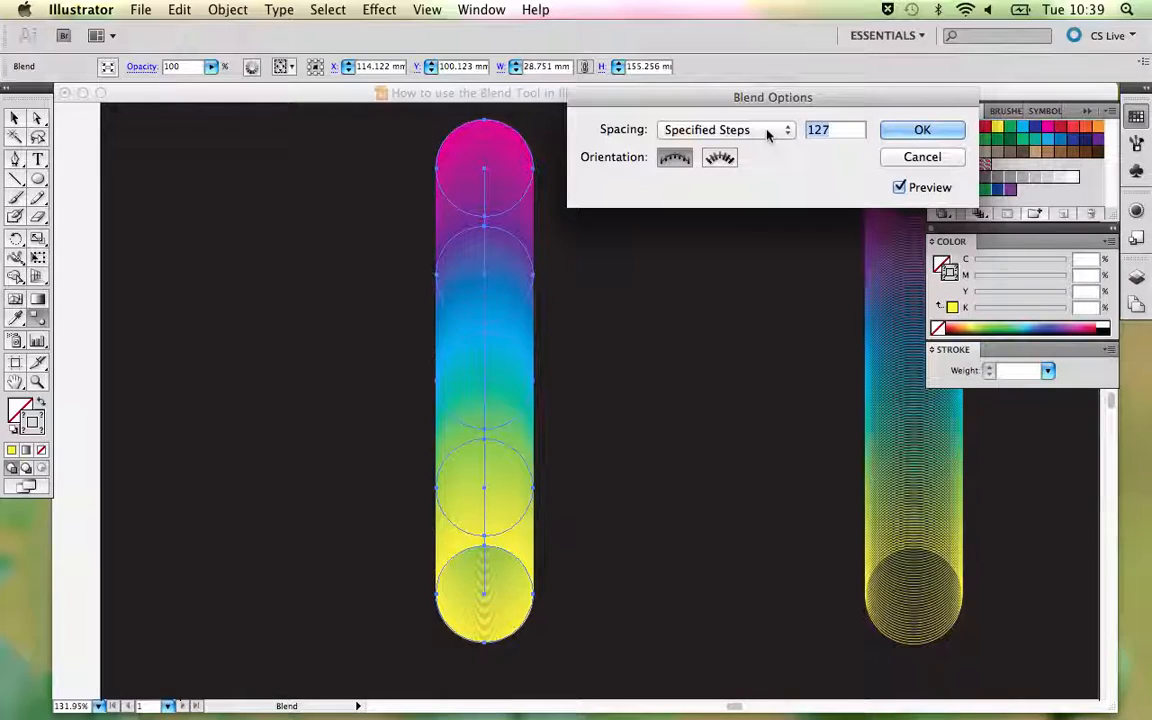
text(50)
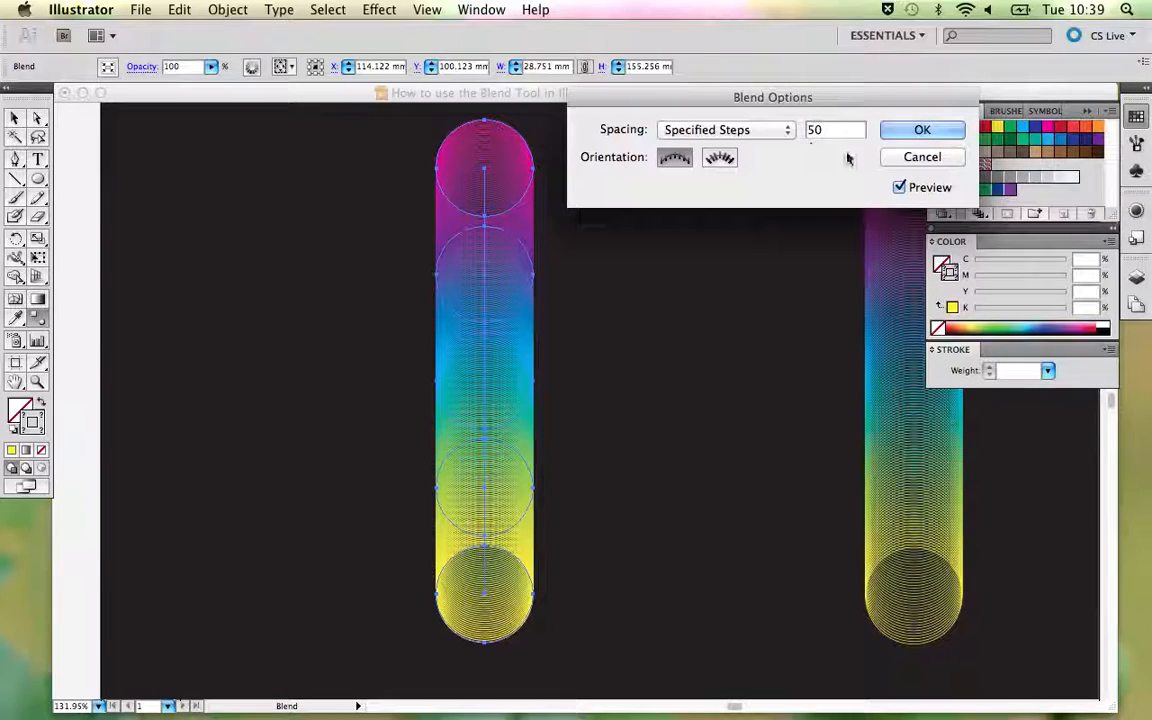
click(921, 132)
key(v)
click(670, 258)
key(super+minus)
key(super+minus)
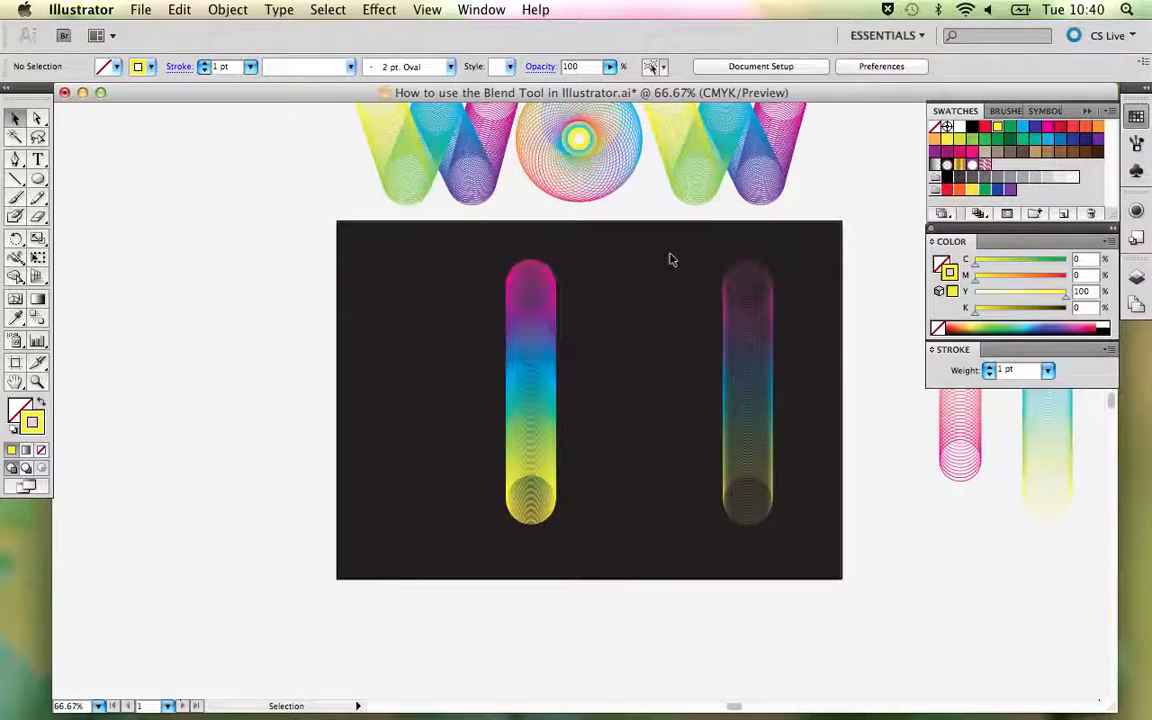
- Move the older blend off the dark artboard and place the new five-circle blend near the artboard's right edge
drag(740, 336, 784, 418)
drag(425, 428, 694, 434)
click(531, 405)
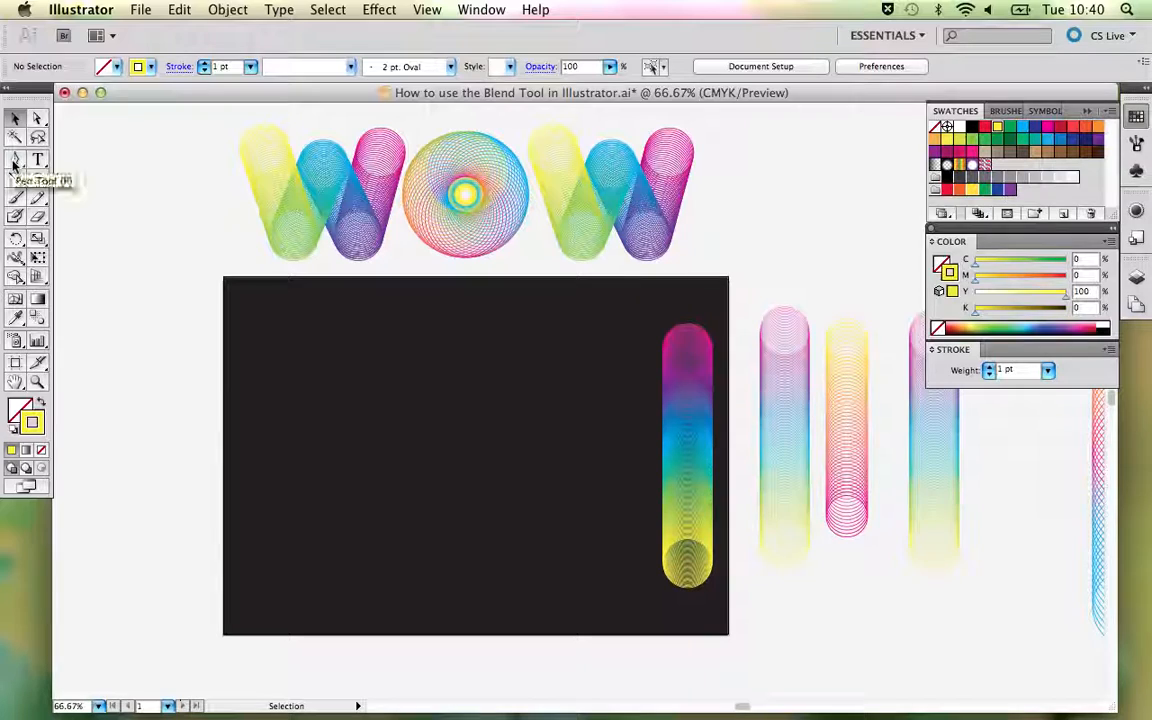
- Draw an open W-shaped zigzag path of five anchor points with the Pen tool on the left part of the dark artboard
drag(15, 163, 60, 166)
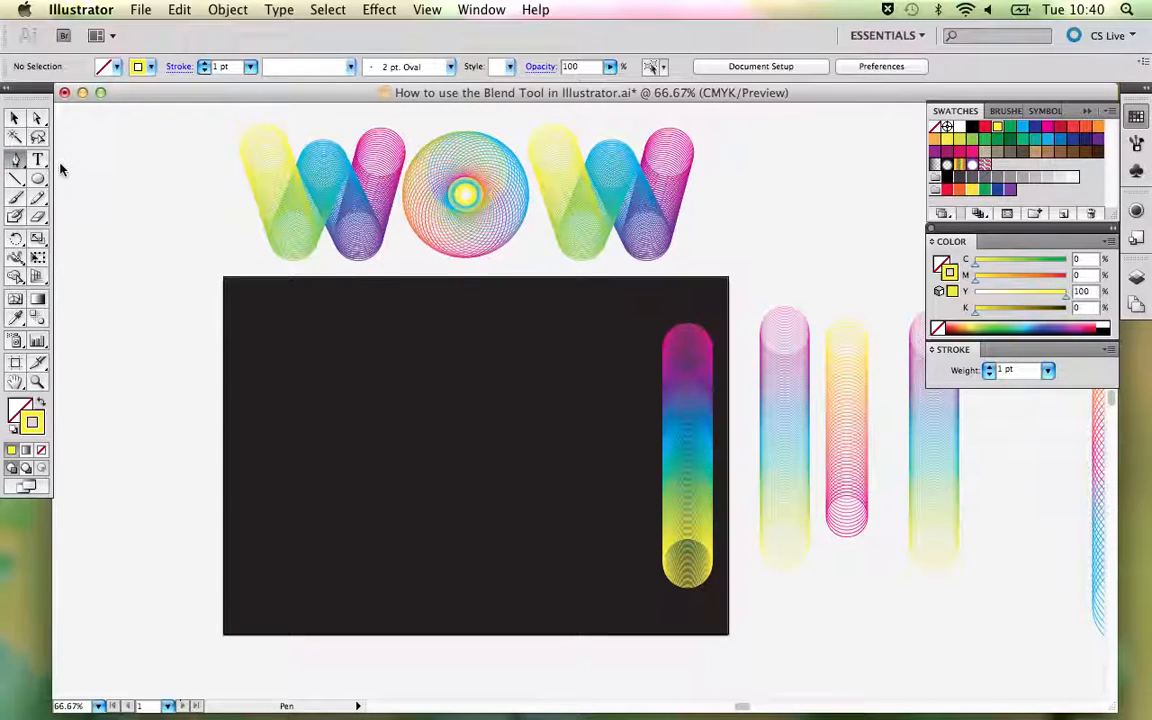
click(271, 387)
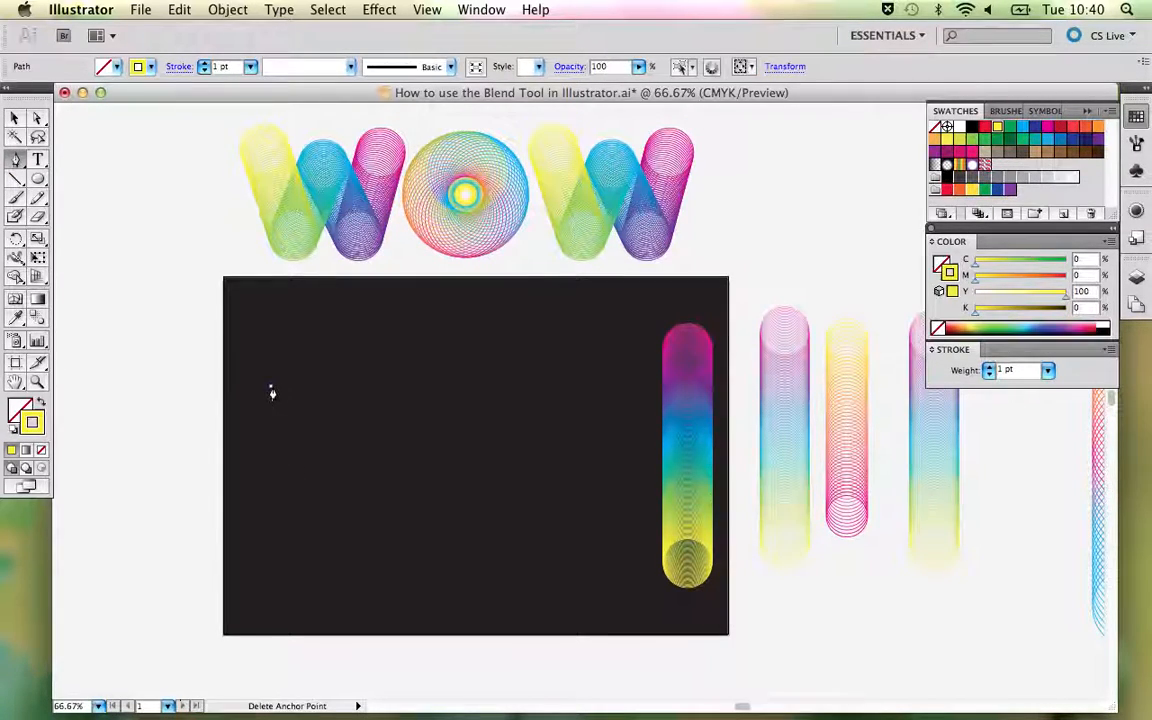
click(303, 479)
click(334, 407)
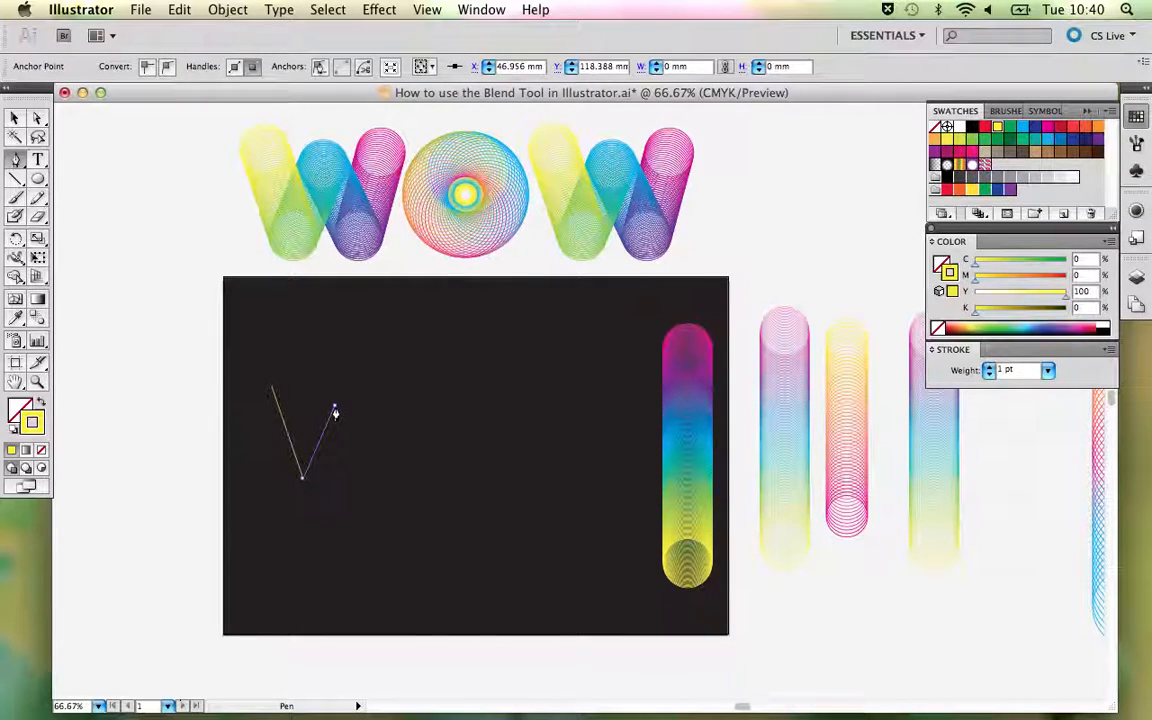
click(372, 482)
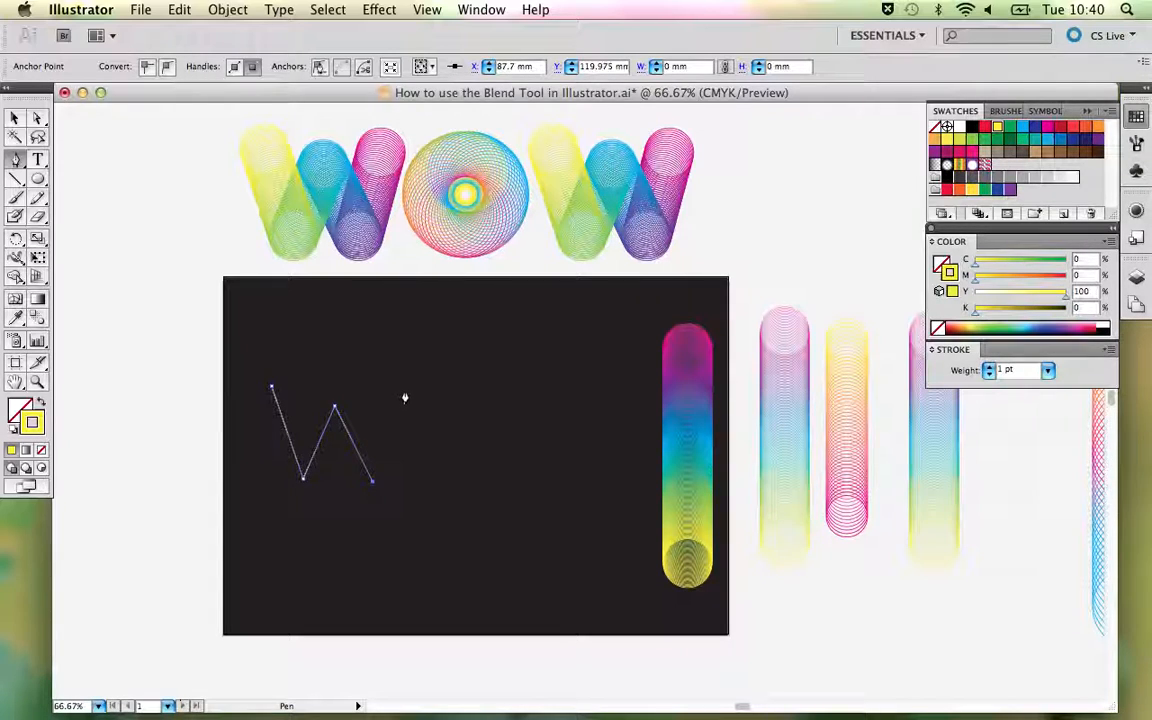
click(404, 388)
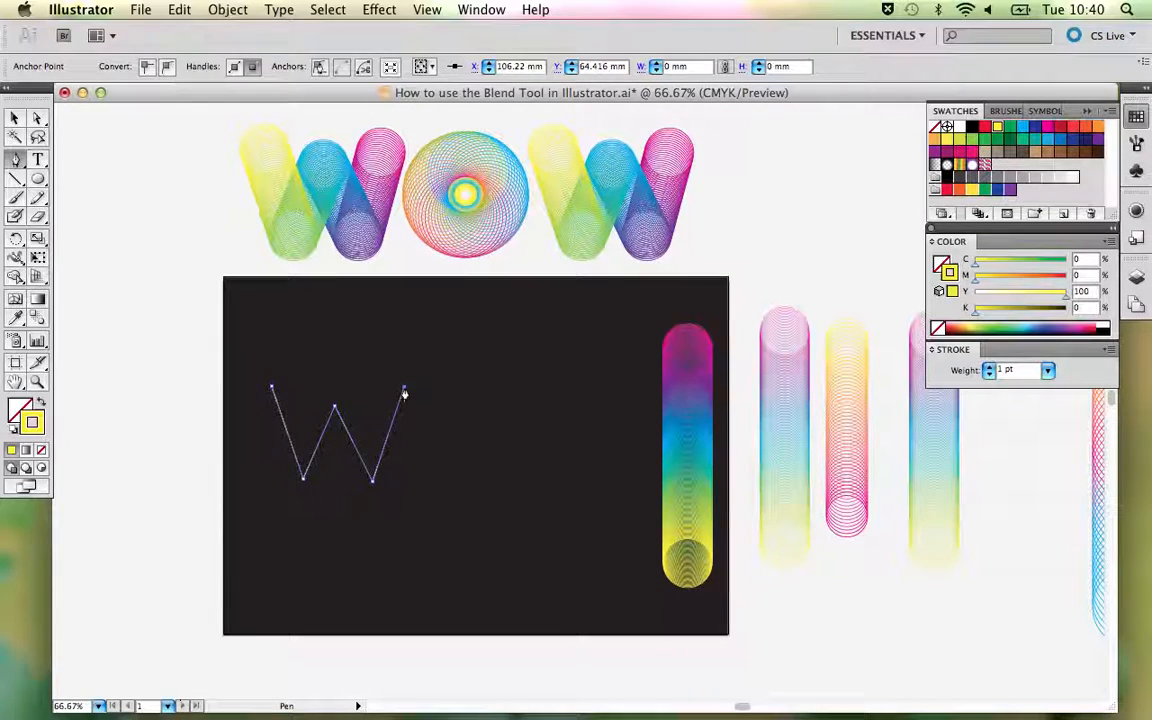
- Turn on Smart Guides and shift the W path's right-hand lower and upper anchor points slightly inward
click(424, 10)
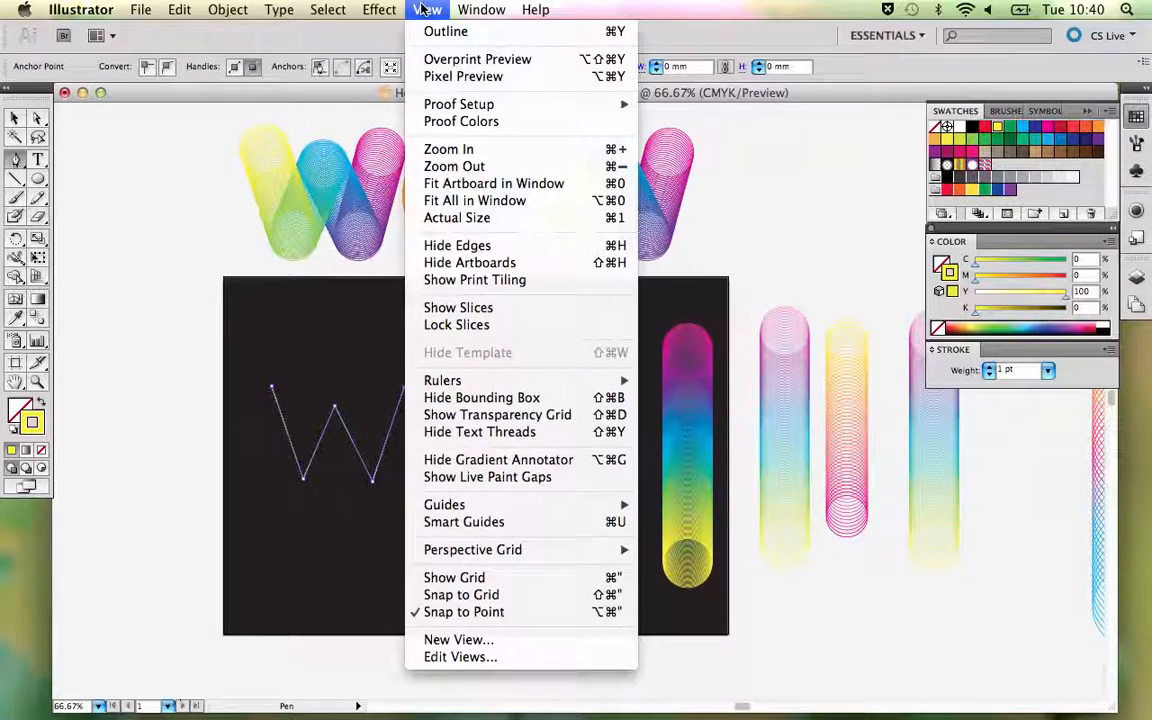
click(495, 522)
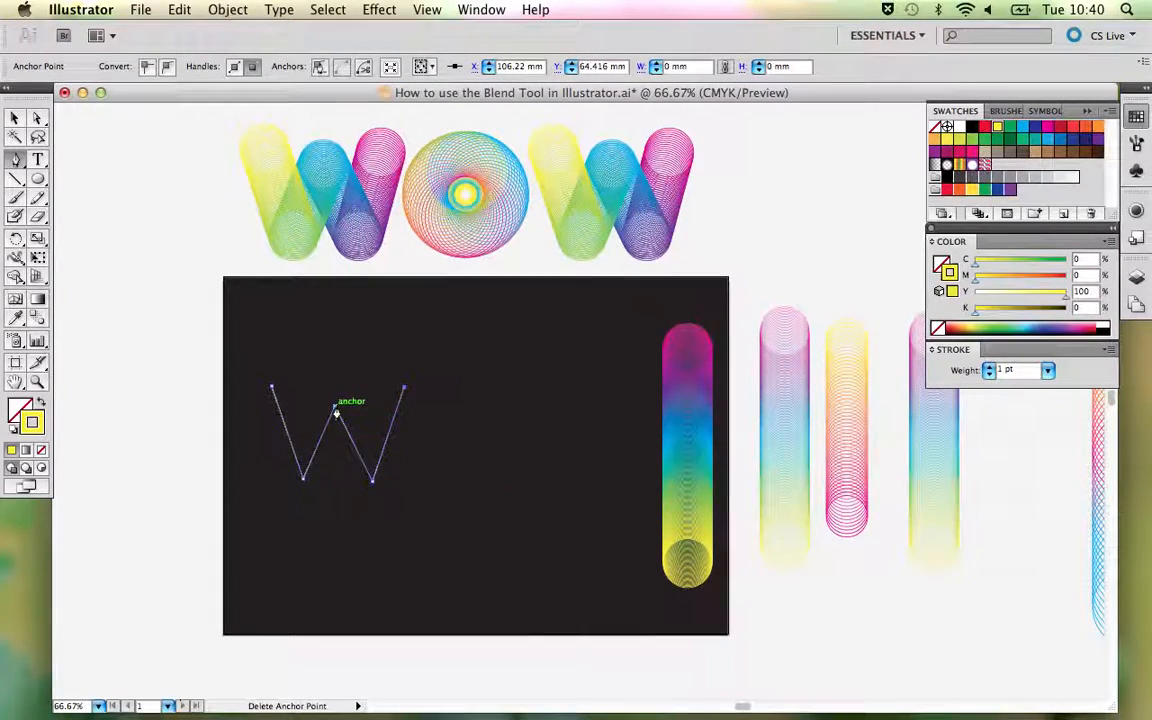
key(a)
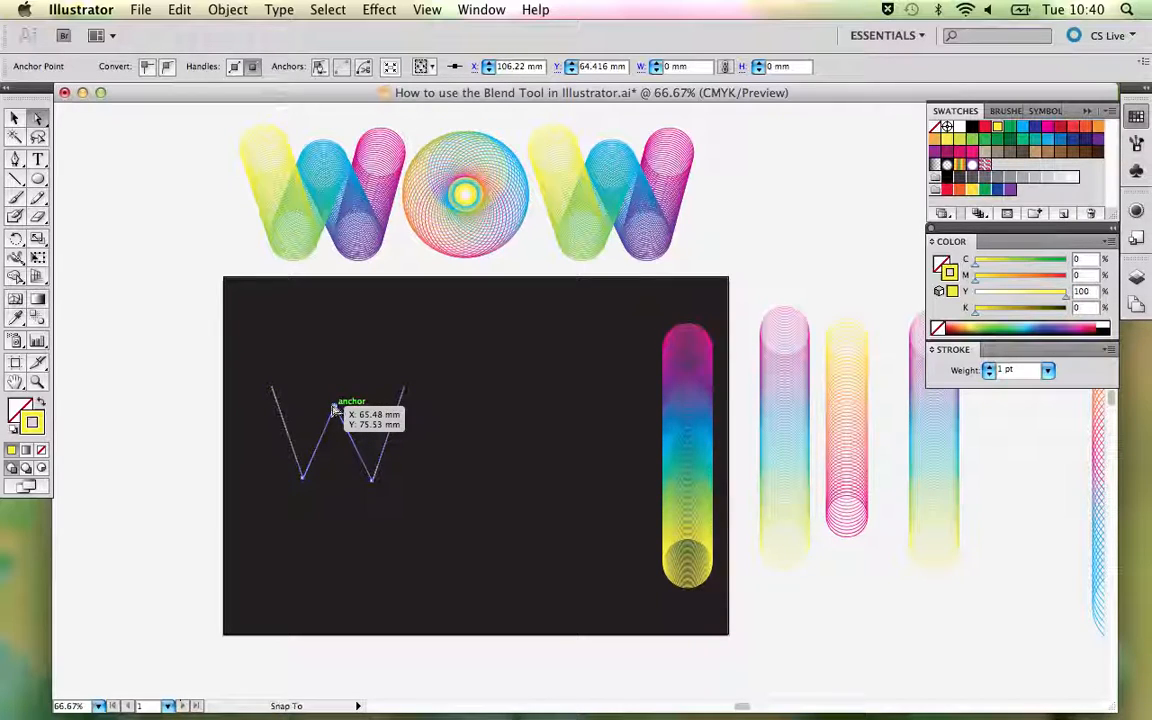
drag(372, 478, 370, 477)
click(440, 475)
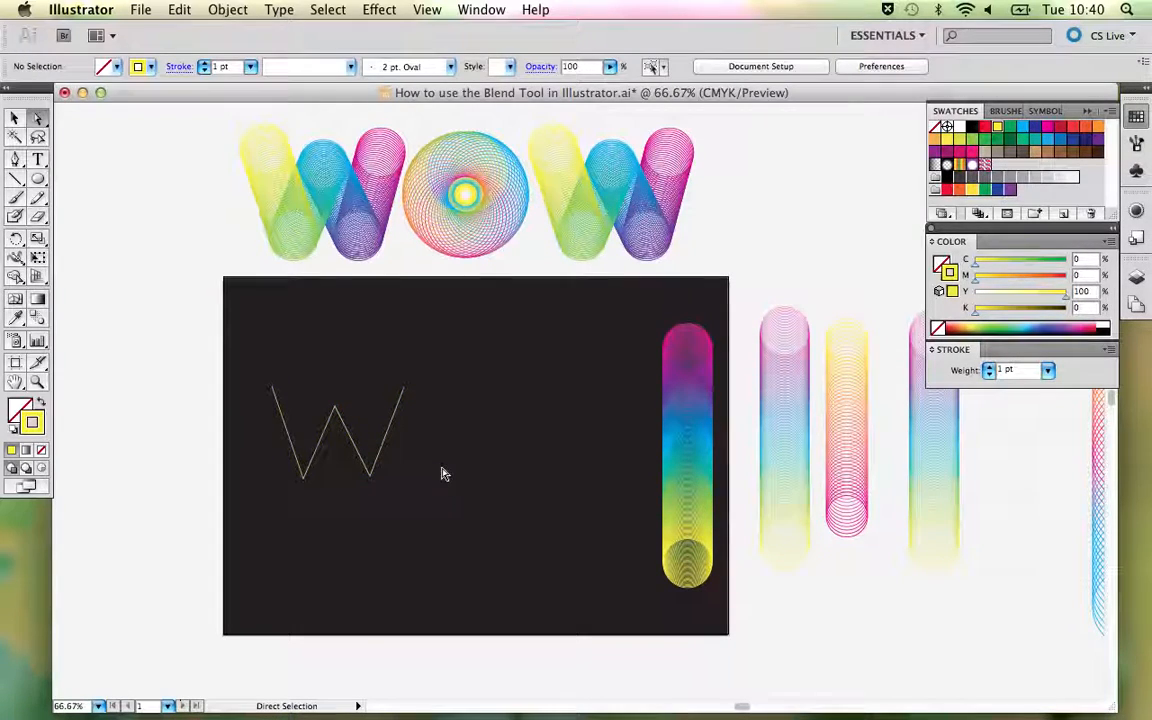
click(403, 393)
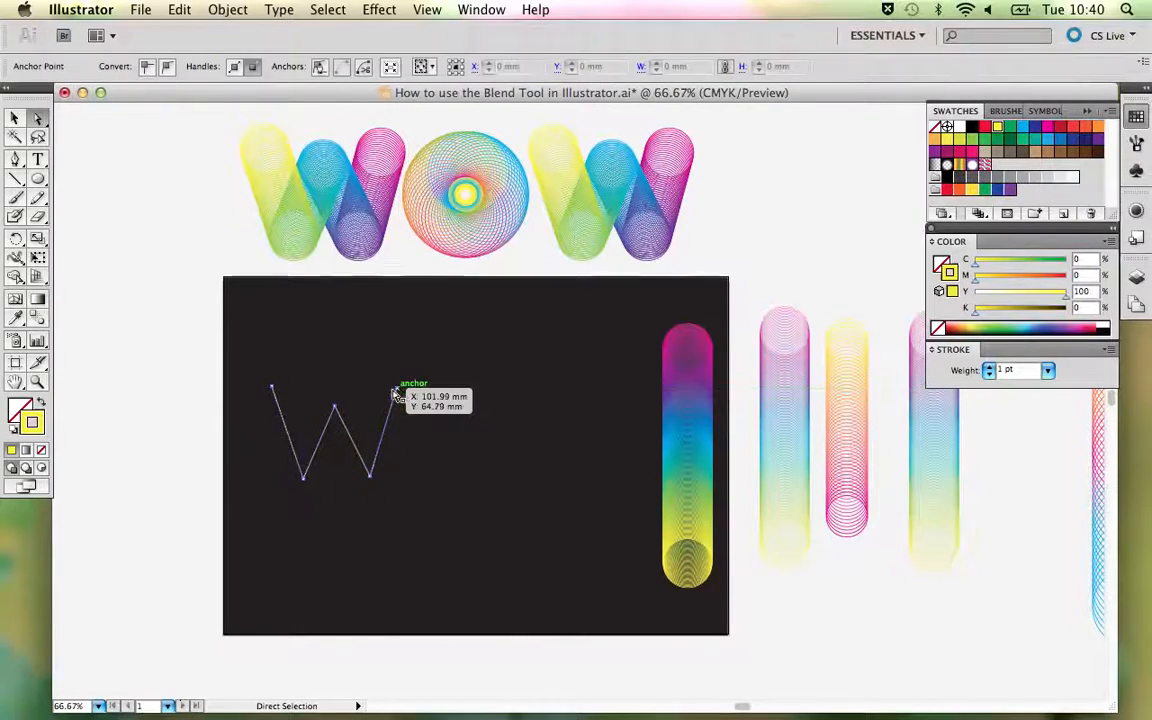
click(424, 463)
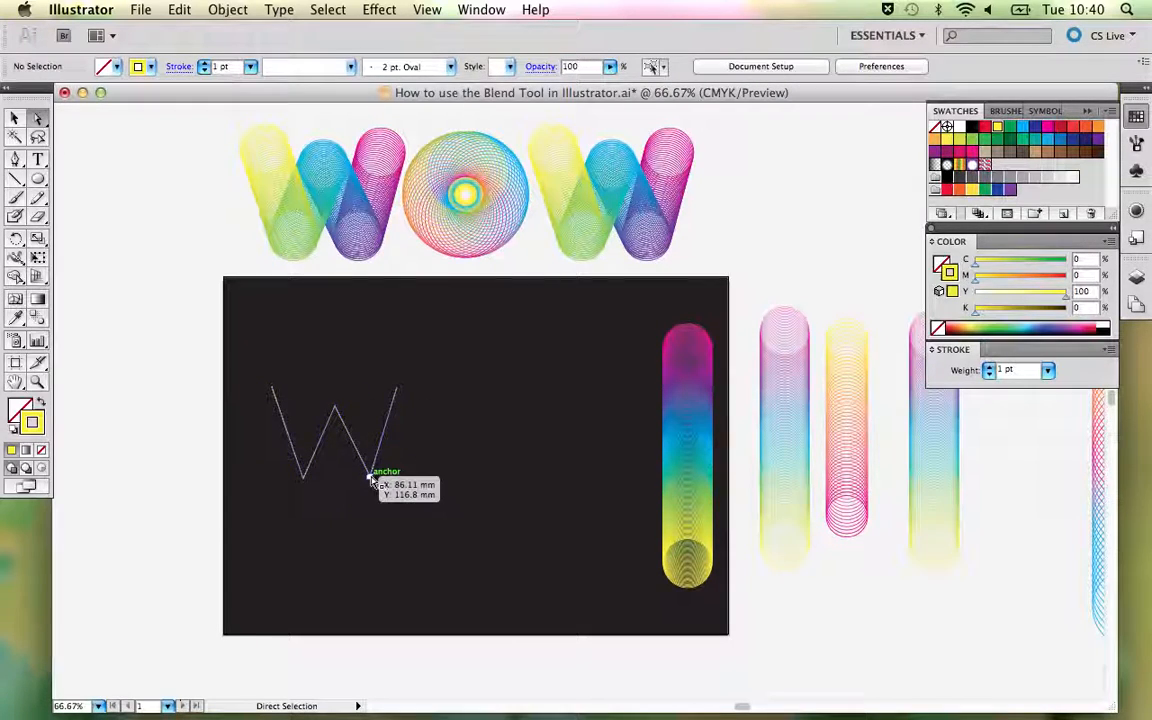
- Fine-tune the positions of the W path's two lower anchor points to even out its shape
drag(375, 483, 378, 482)
click(459, 450)
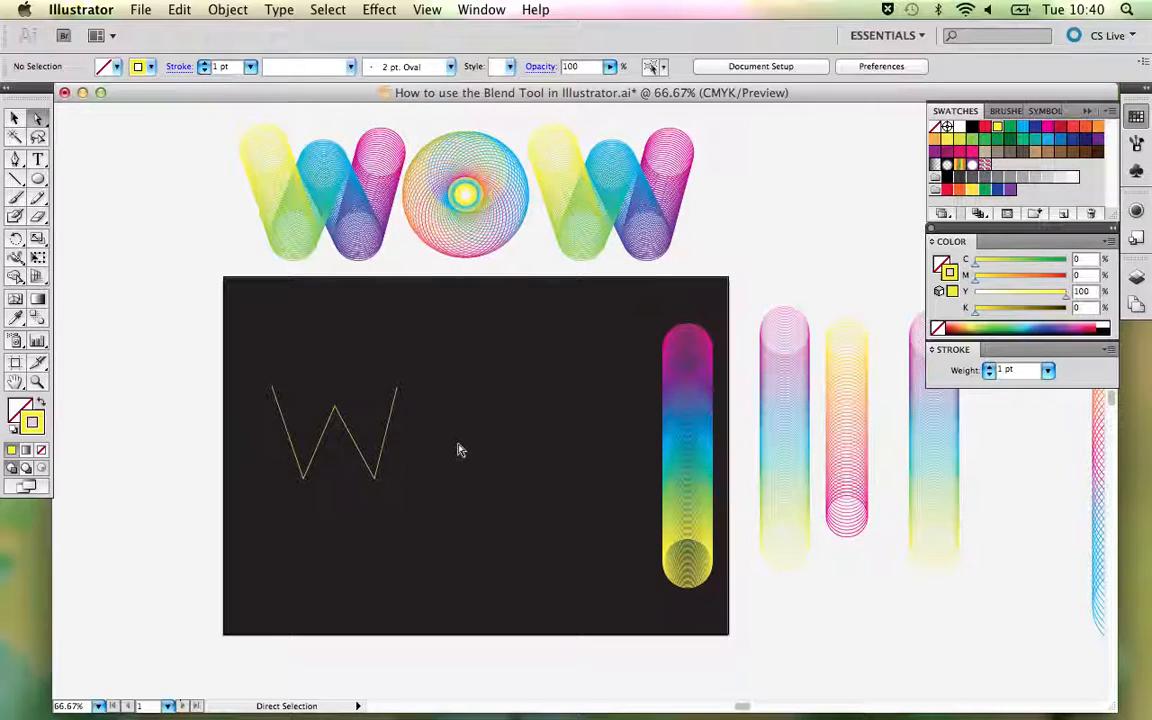
click(304, 480)
drag(304, 482, 308, 482)
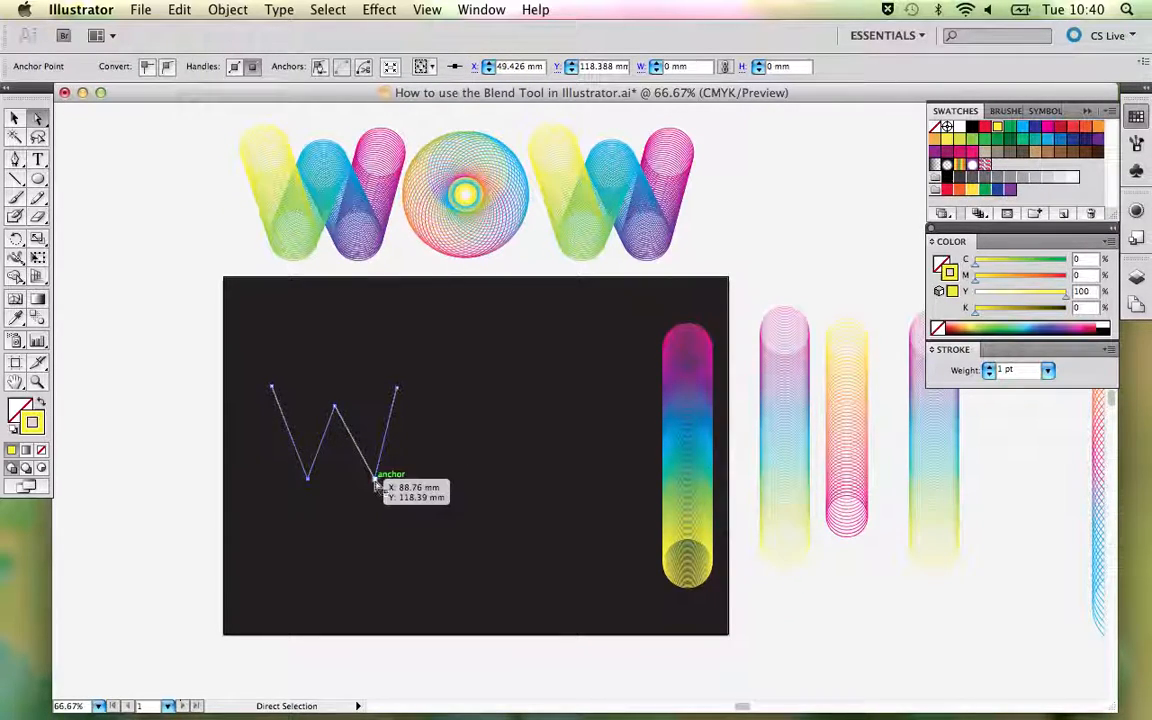
drag(376, 484, 377, 486)
click(435, 455)
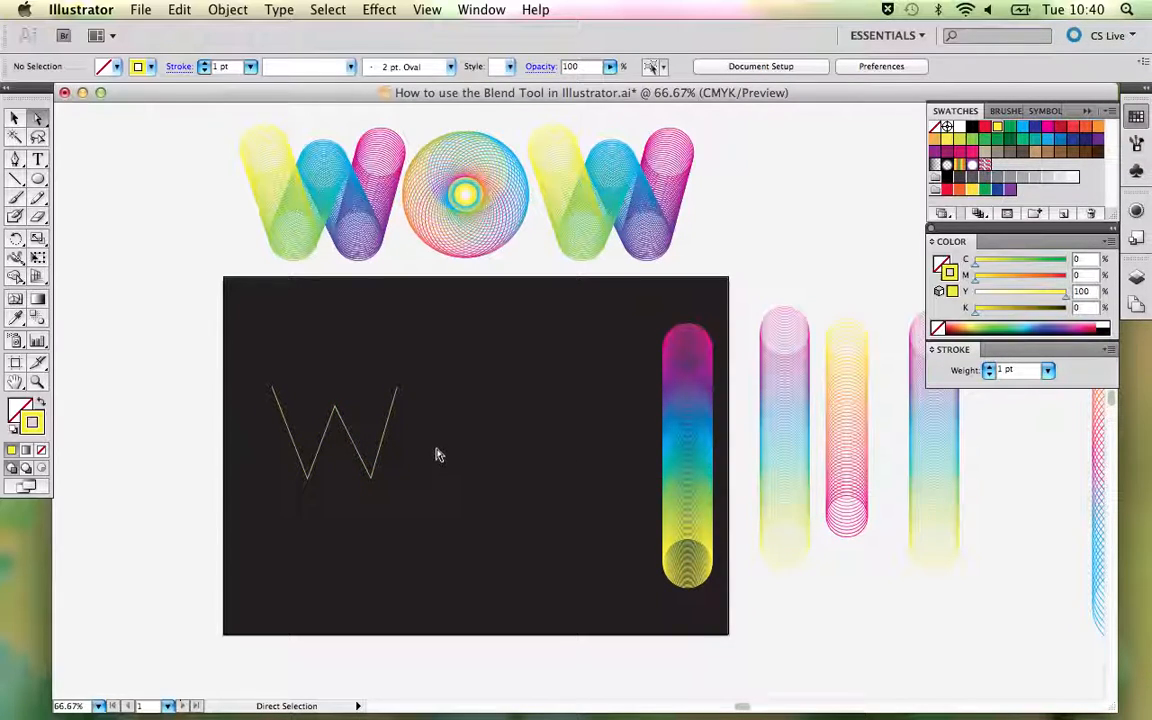
key(v)
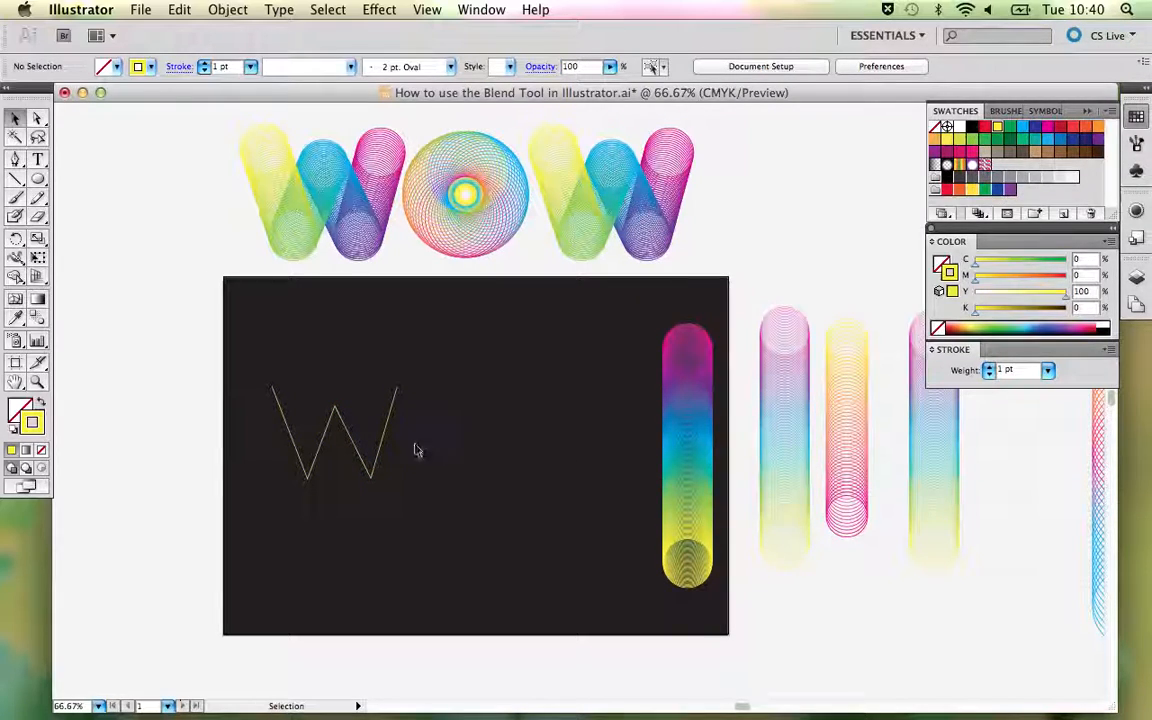
click(355, 443)
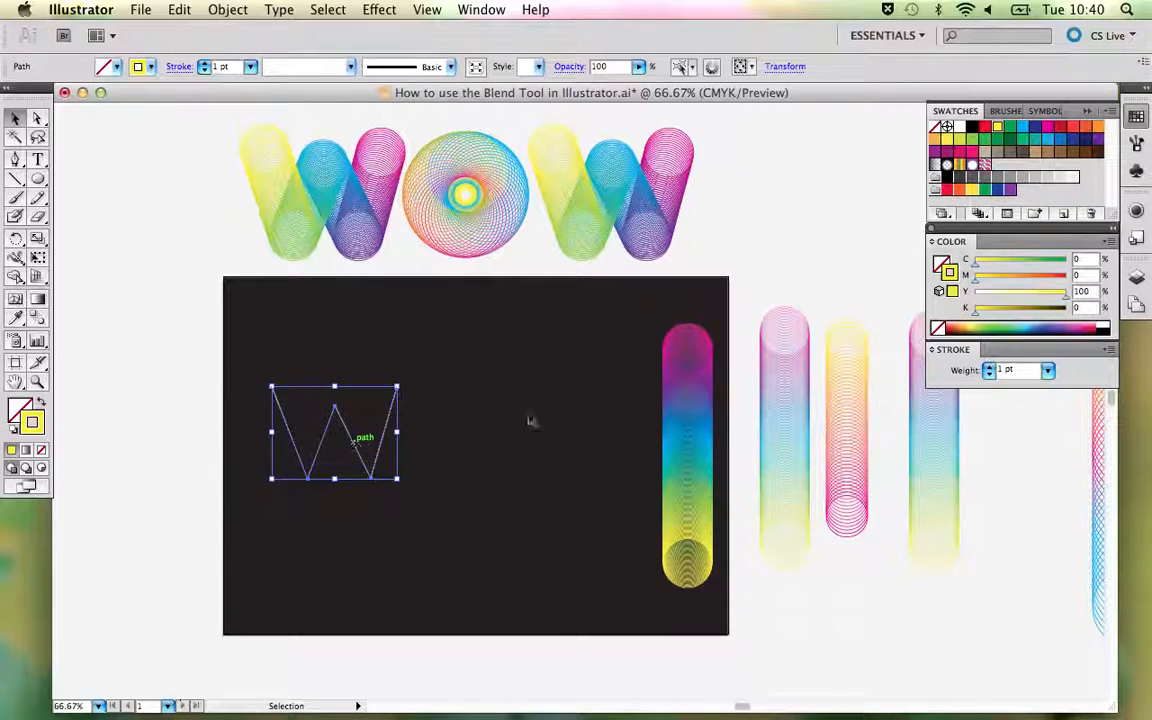
shift+click(700, 430)
click(295, 397)
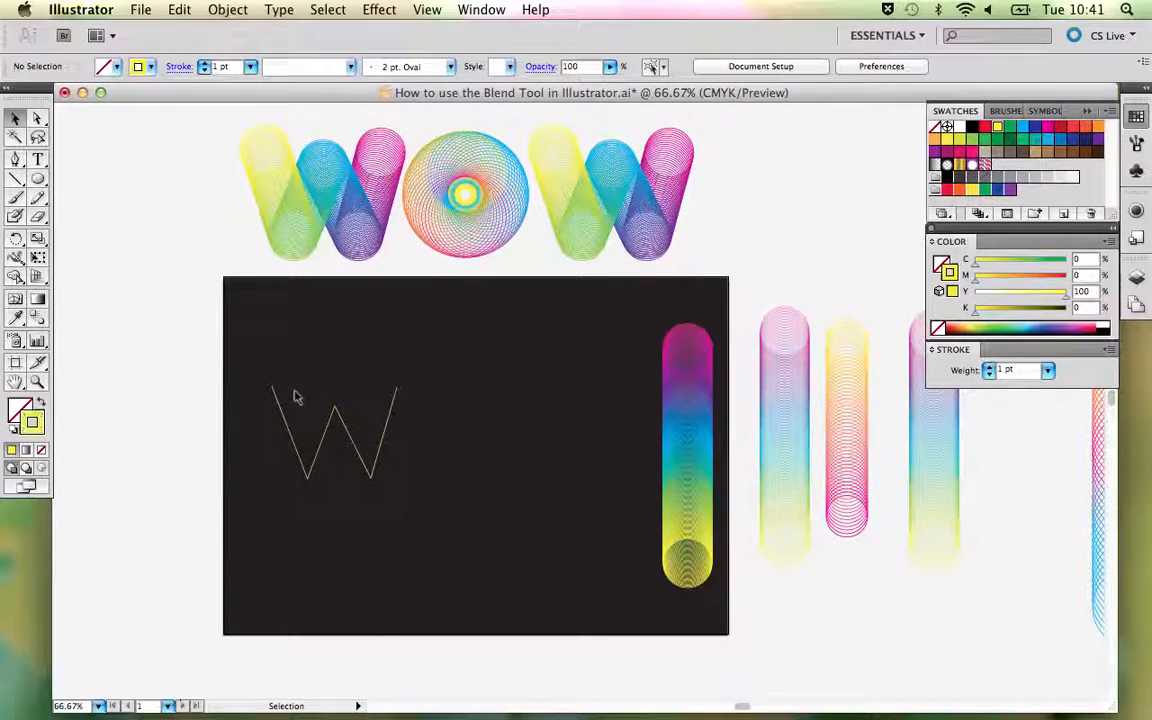
- Replace the five-circle blend's spine with the W path and deselect the result
click(343, 420)
shift+click(688, 435)
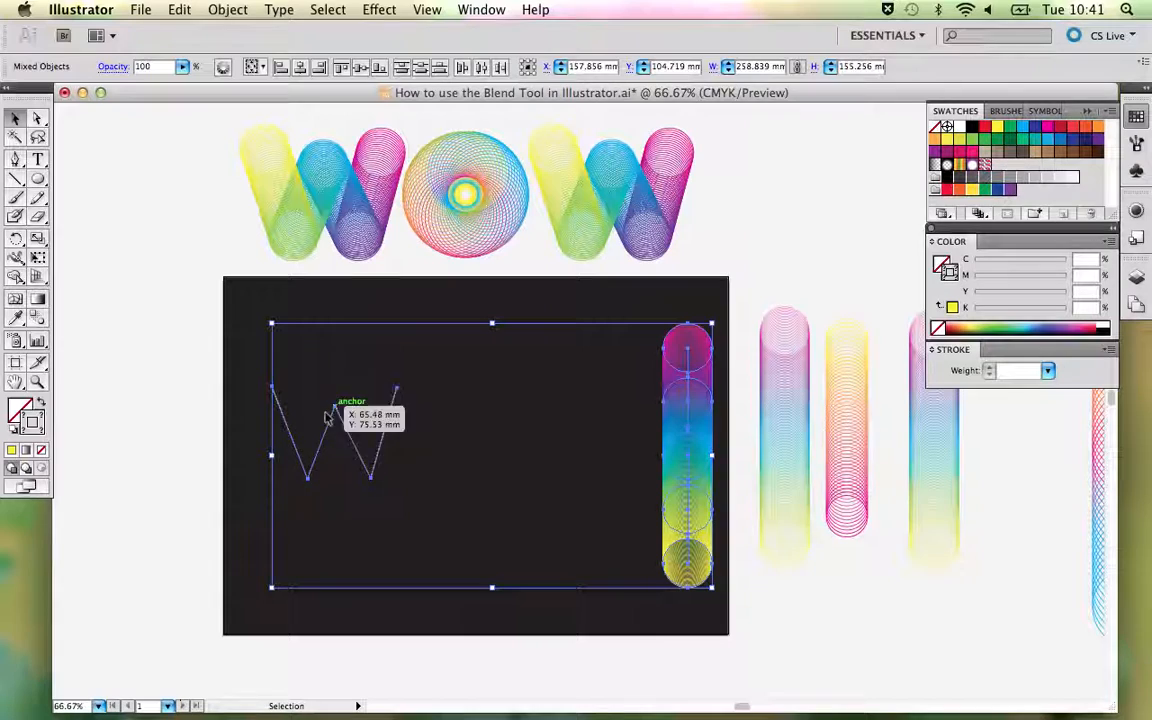
click(228, 10)
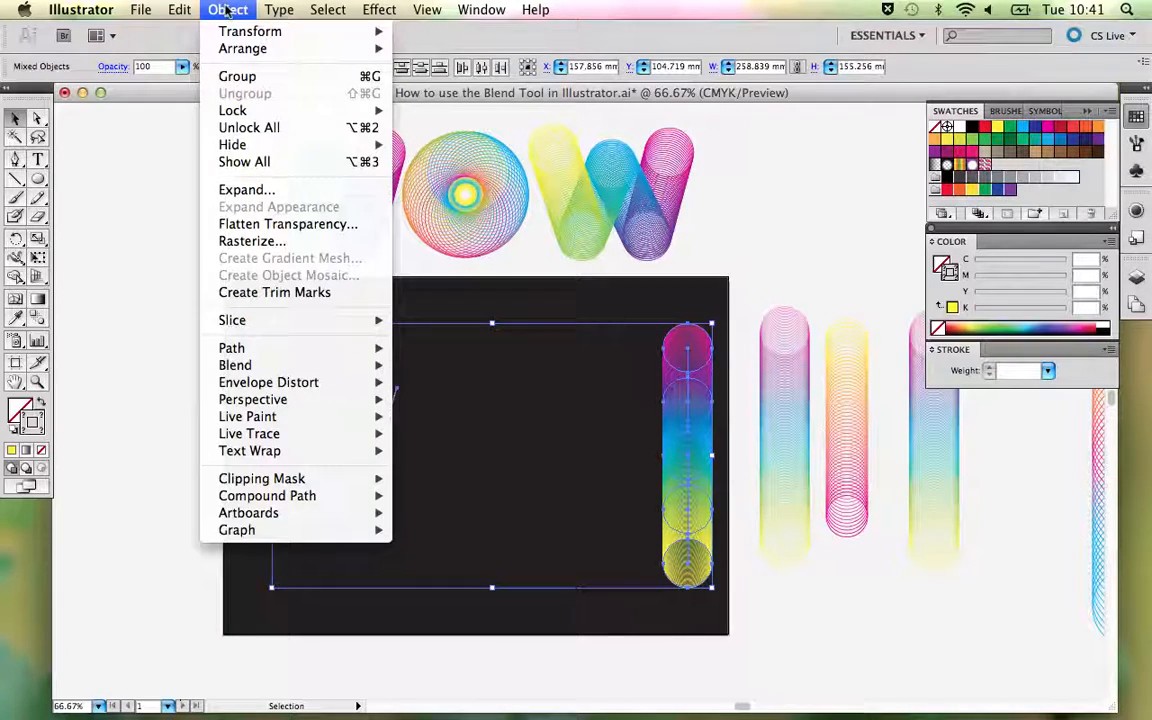
mouse_move(300, 365)
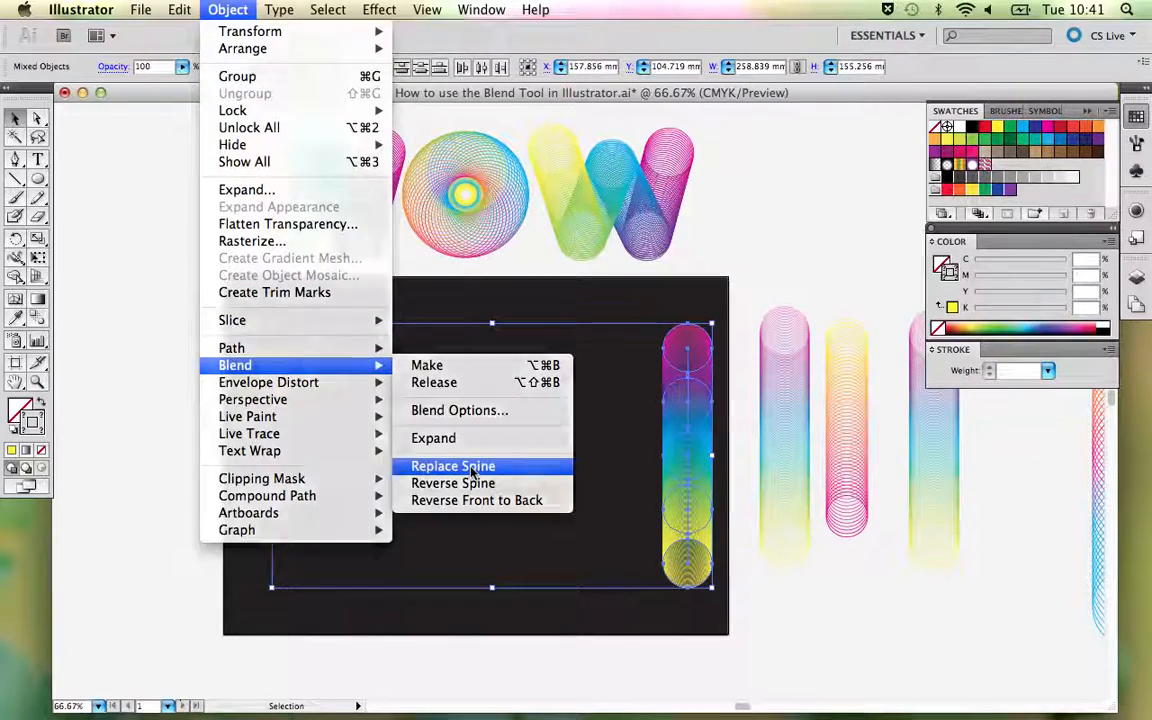
click(453, 466)
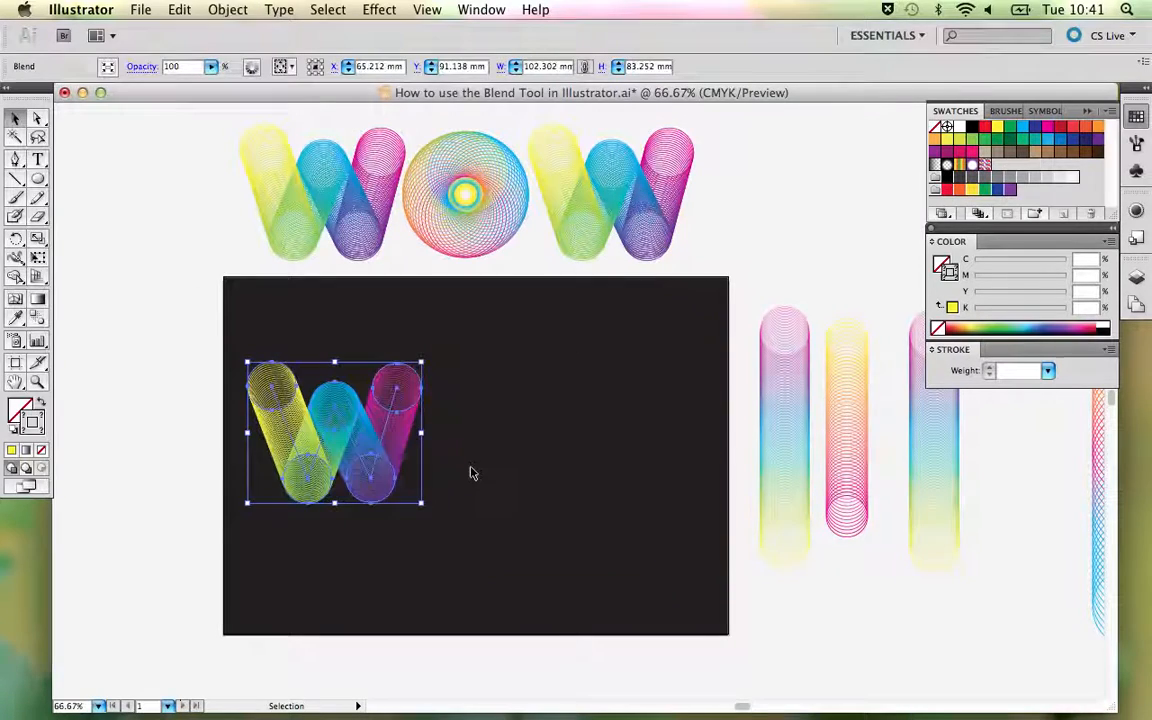
click(532, 470)
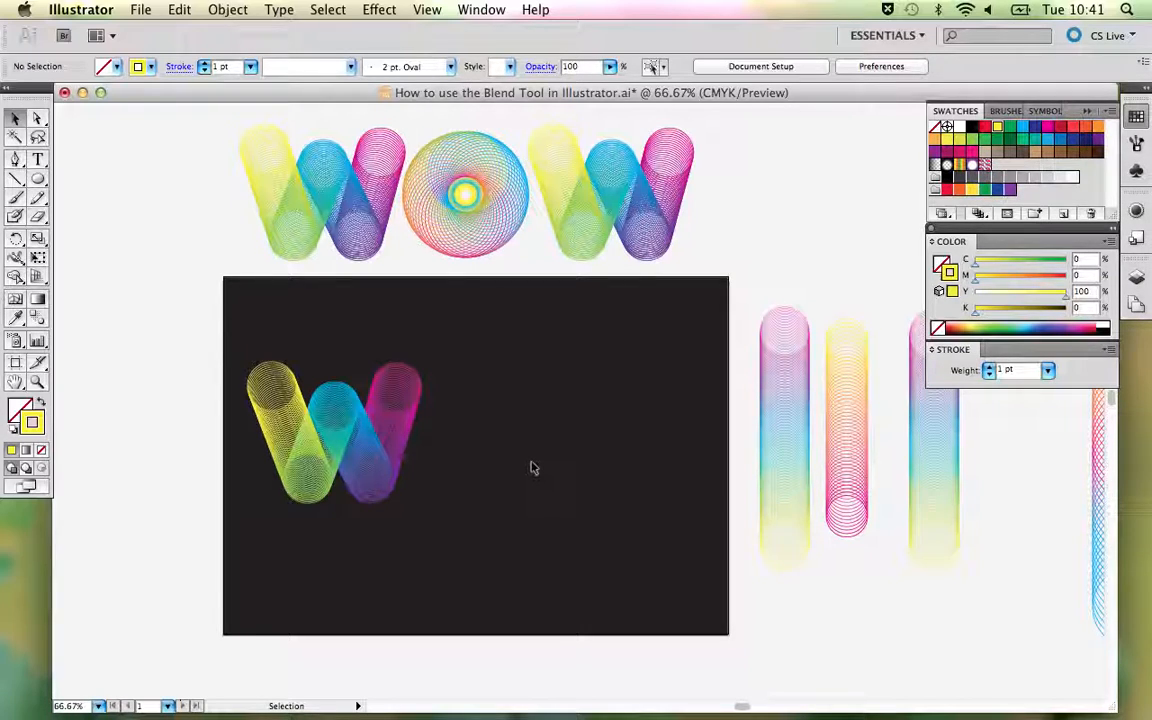
- Try nudging the W blend's yellow end anchor inward along the spine, and undo the edit
key(a)
drag(270, 385, 275, 393)
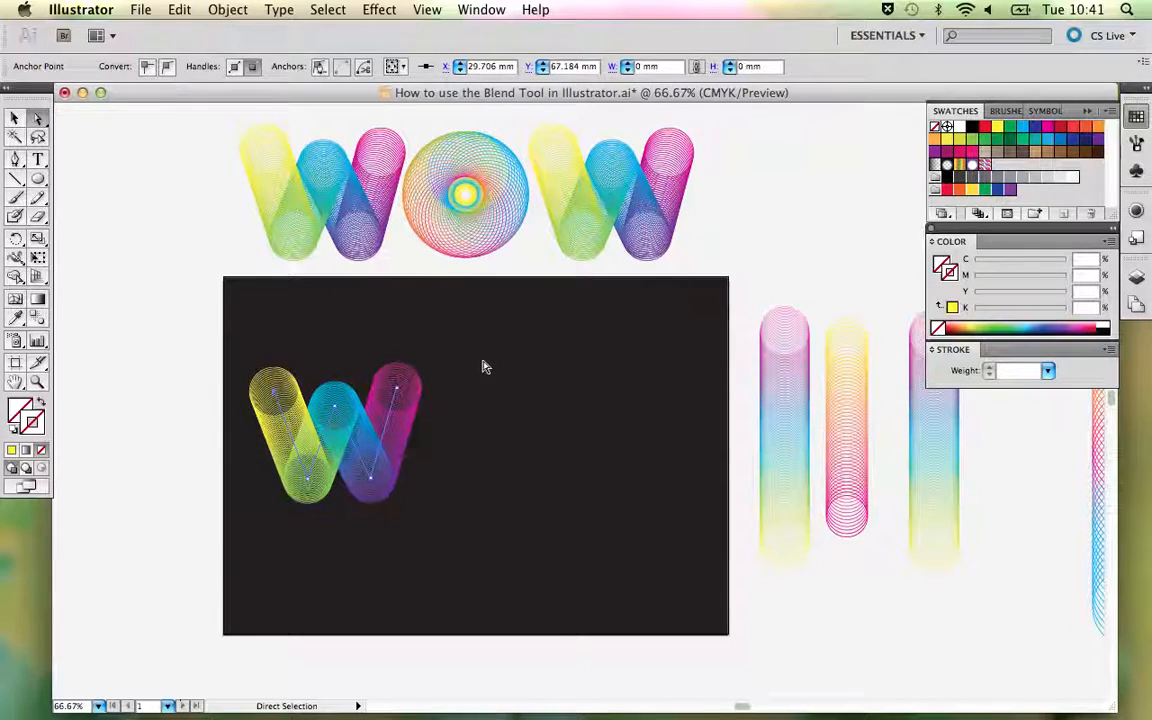
click(482, 367)
key(v)
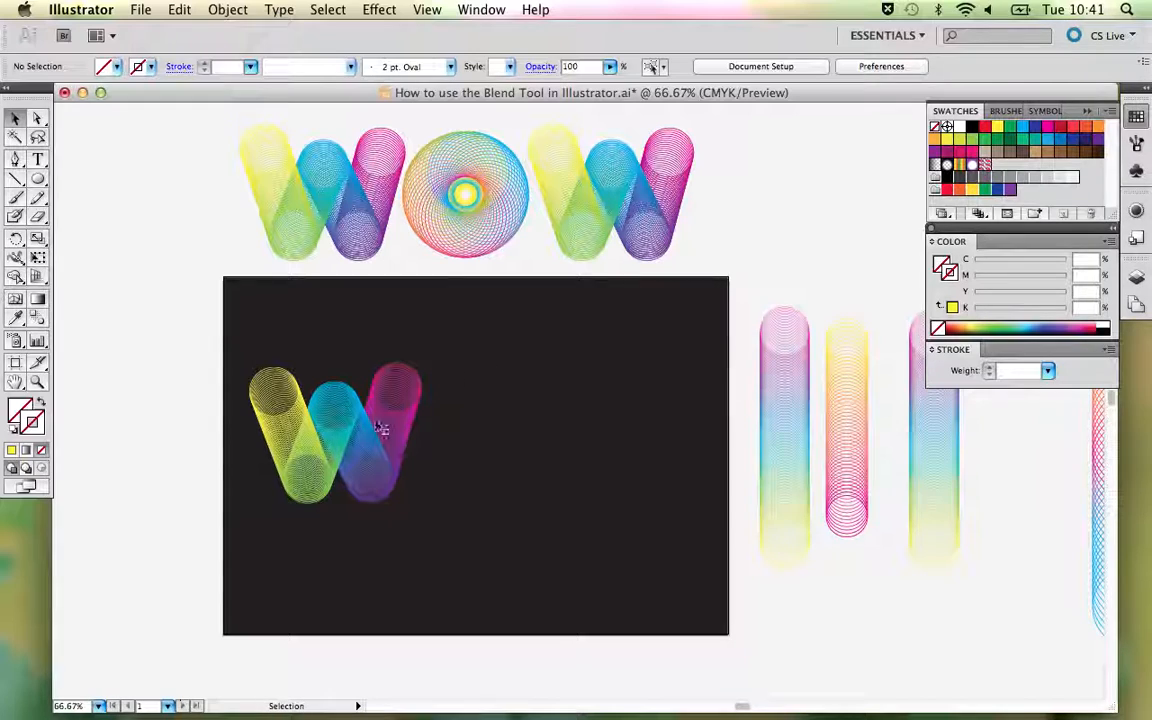
click(375, 428)
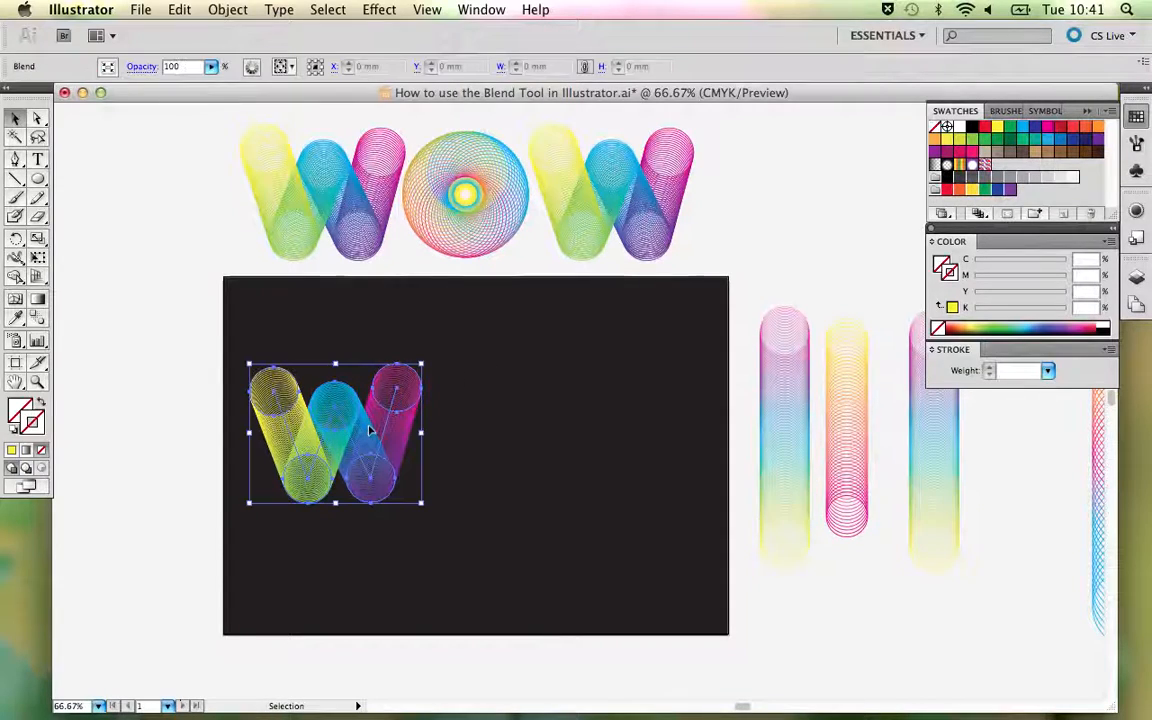
click(473, 447)
key(super+z)
click(473, 447)
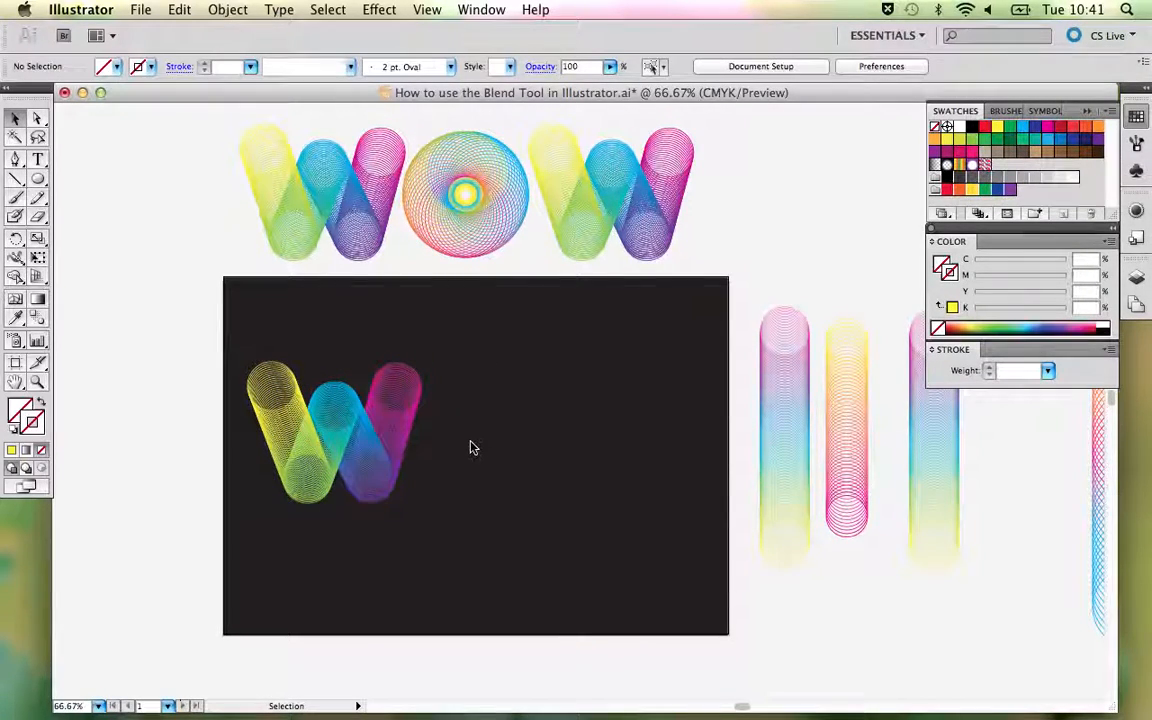
- Place a copy of the finished circular O blend on the dark artboard just beside the new W
drag(602, 424, 506, 427)
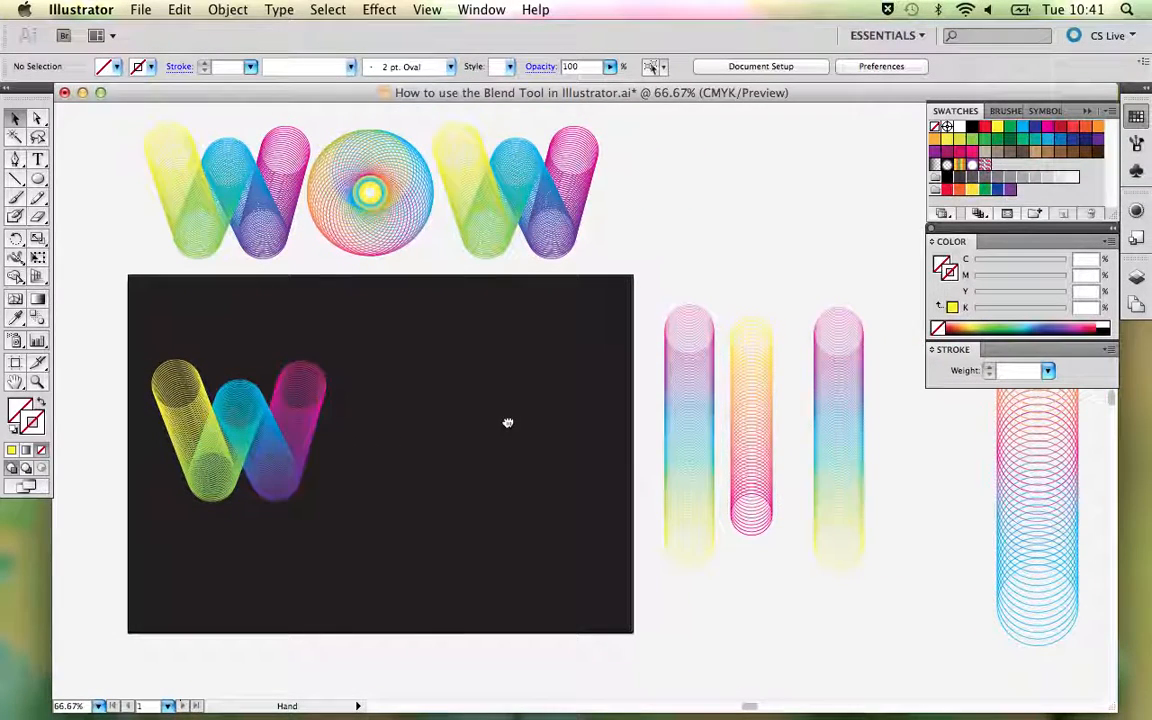
click(390, 224)
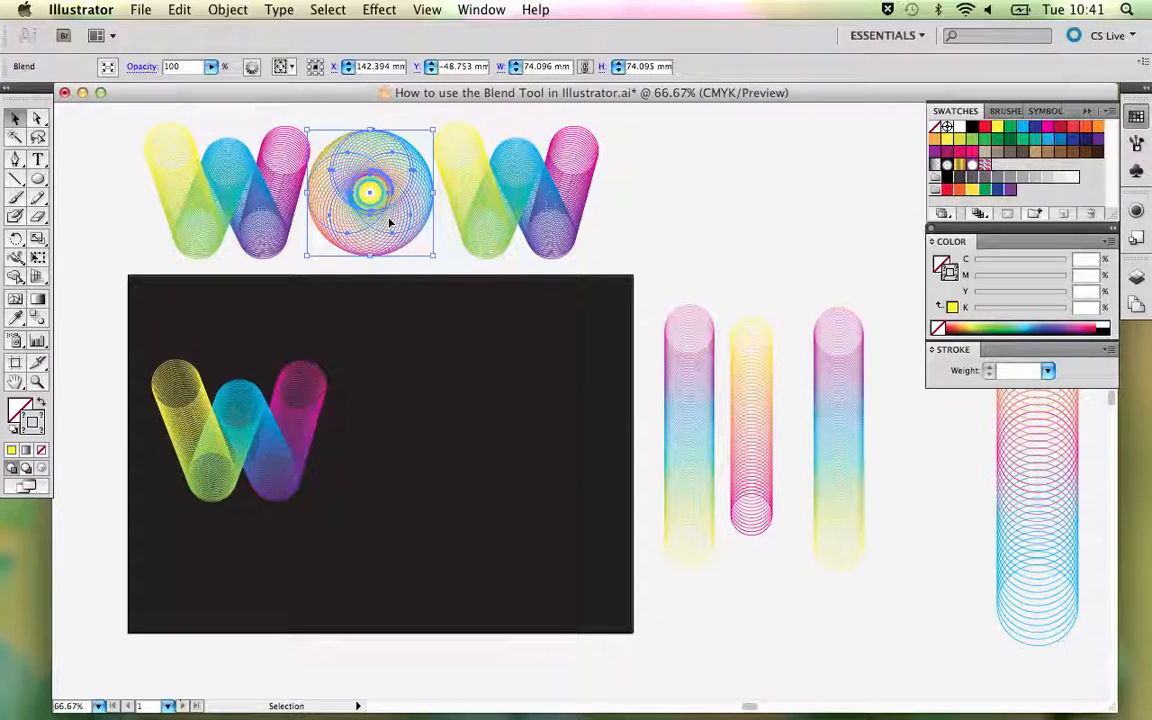
drag(393, 223, 420, 459)
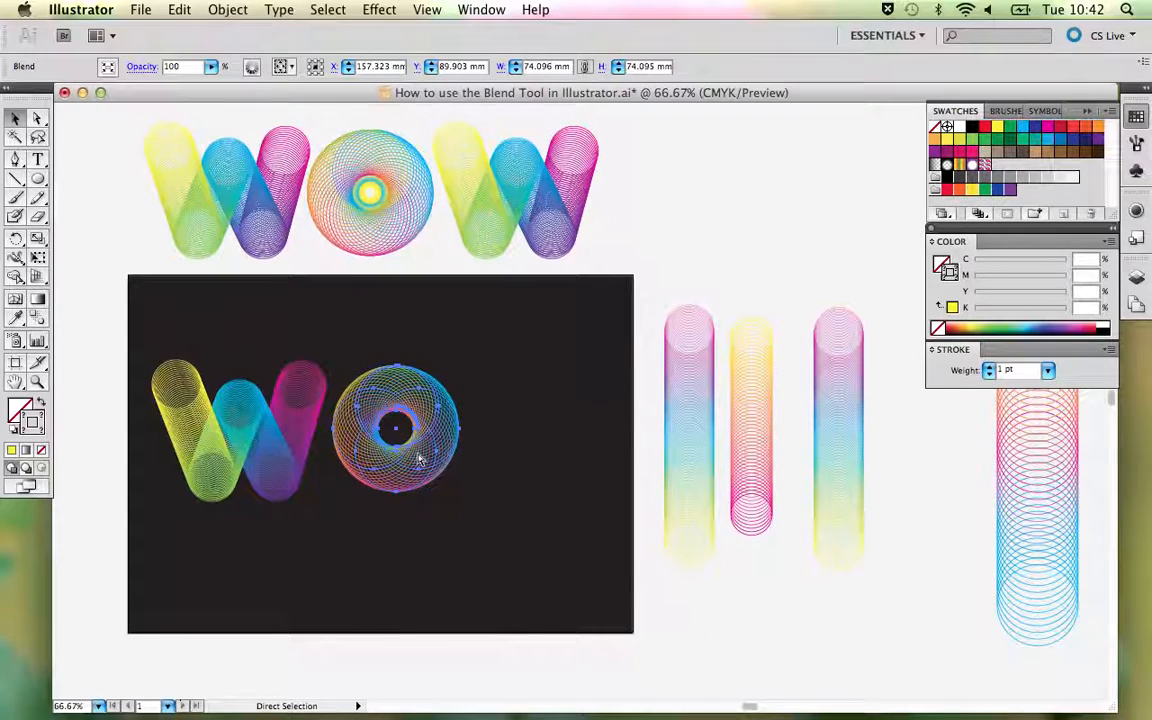
- Examine the copied O's underlying circles in Outline view and return to Preview
key(super+y)
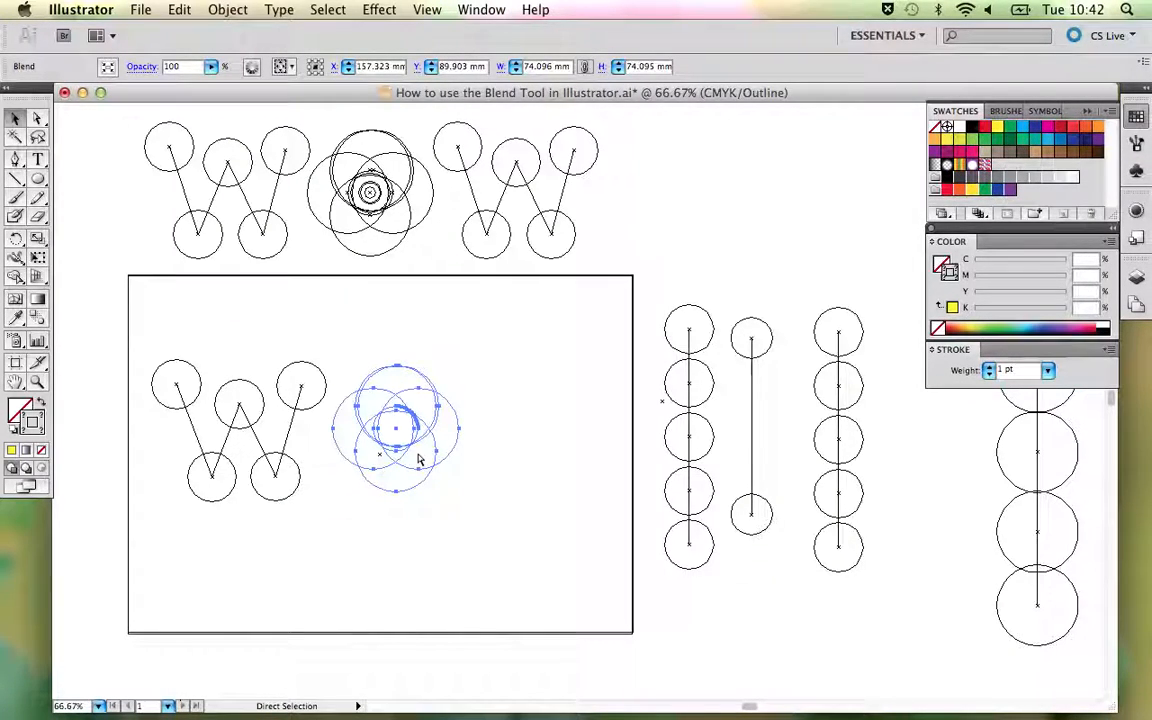
key(v)
click(563, 487)
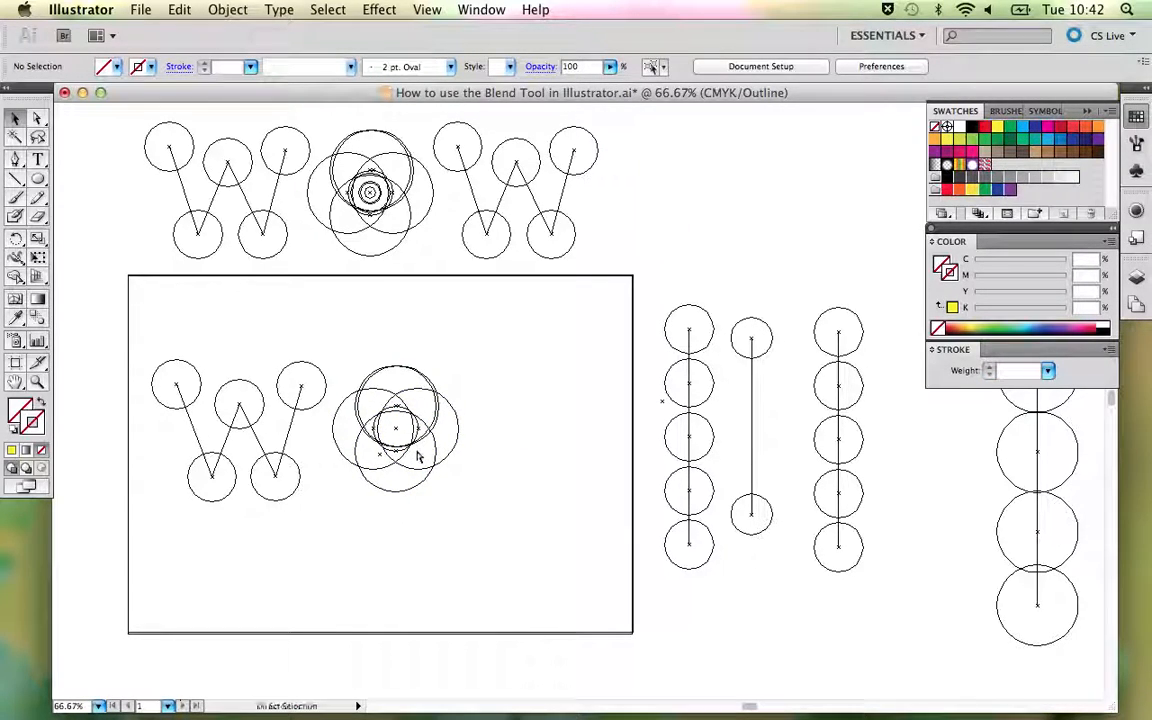
key(super+y)
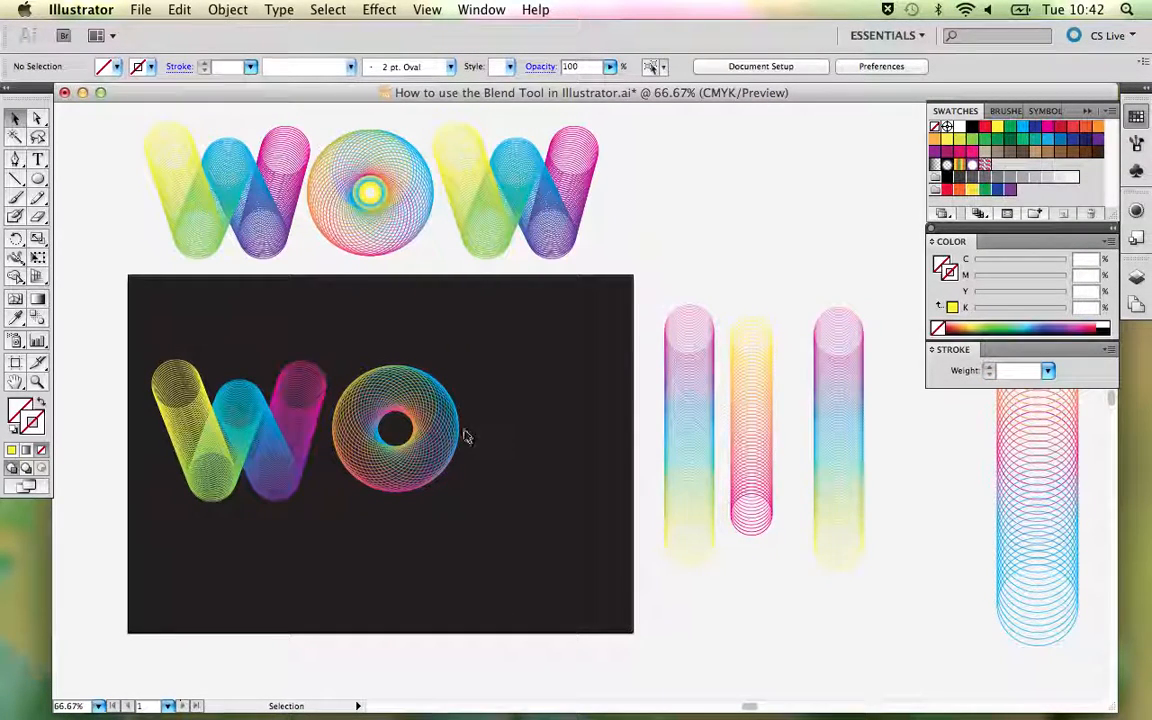
- Release the copied O blend into its separate circles and deselect them
click(441, 428)
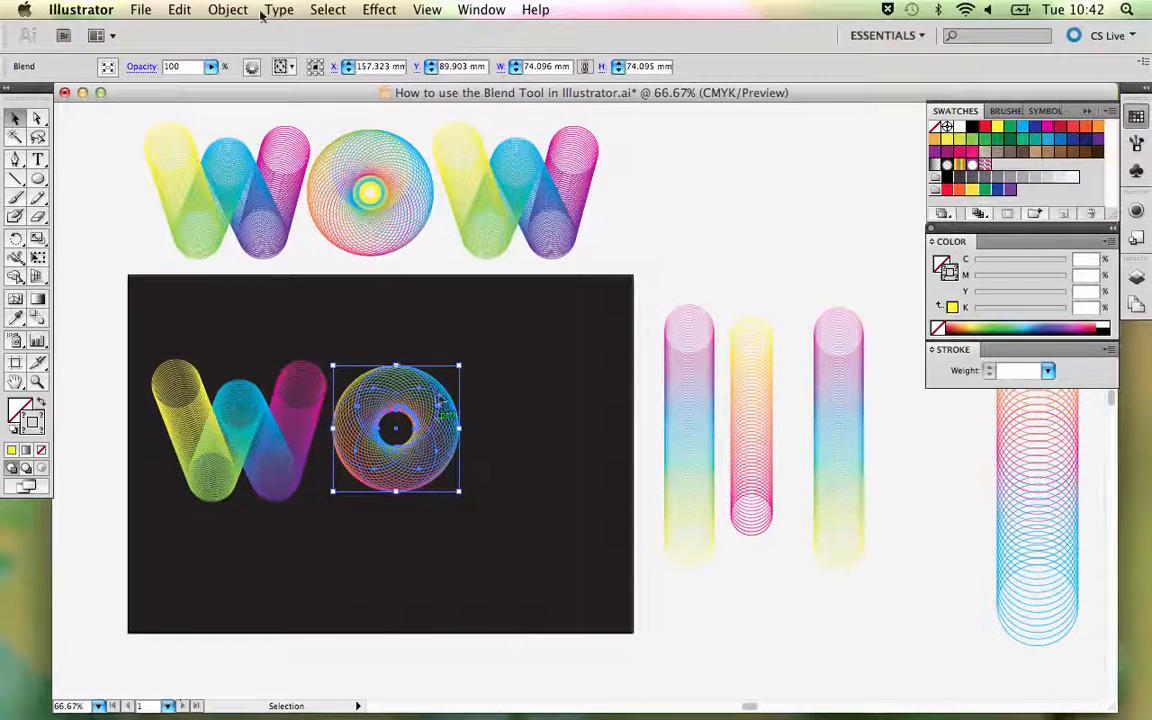
click(228, 10)
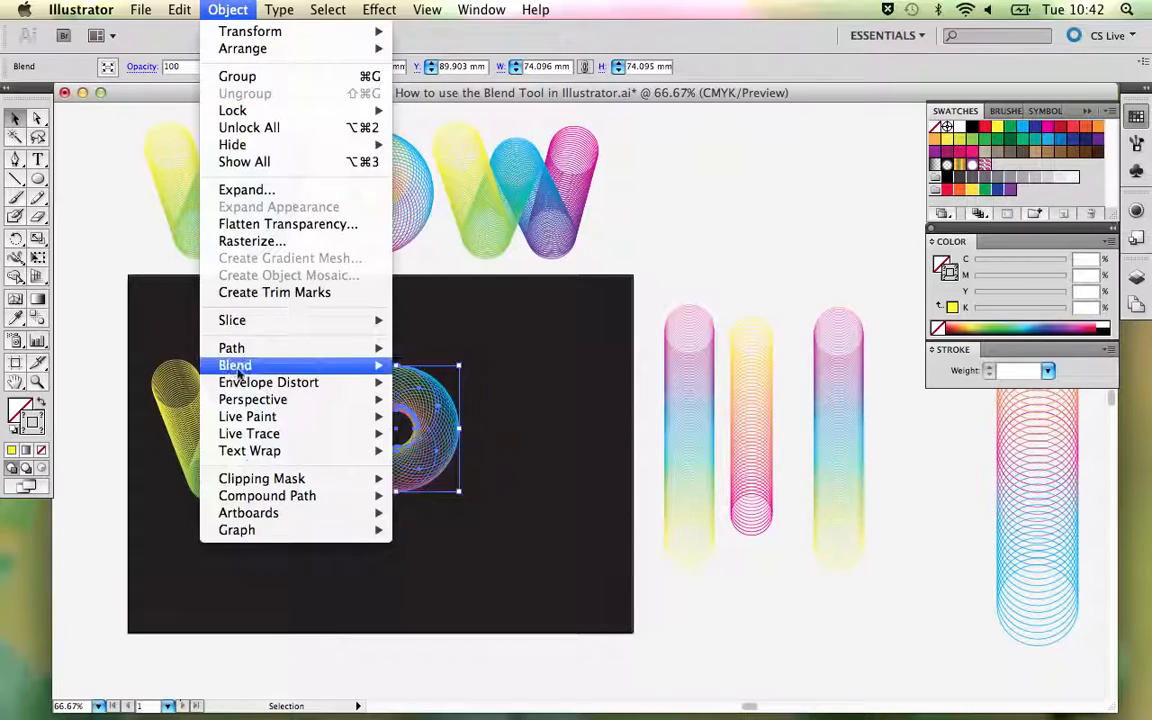
mouse_move(245, 400)
mouse_move(240, 365)
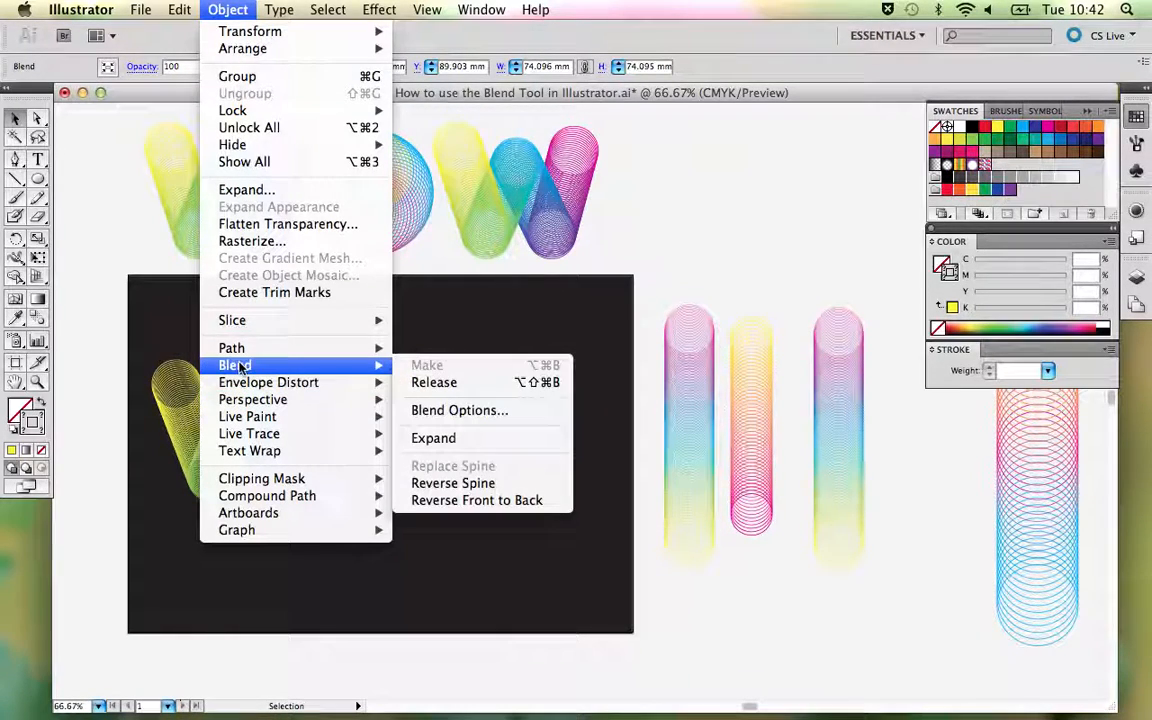
click(470, 381)
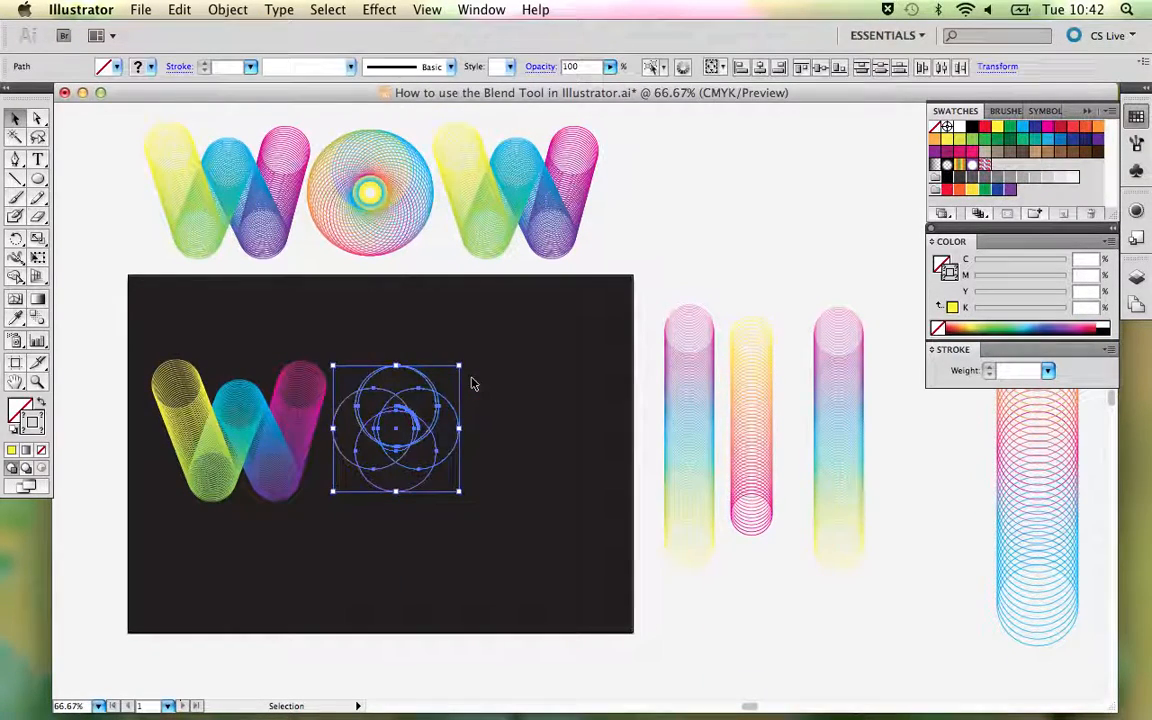
click(472, 382)
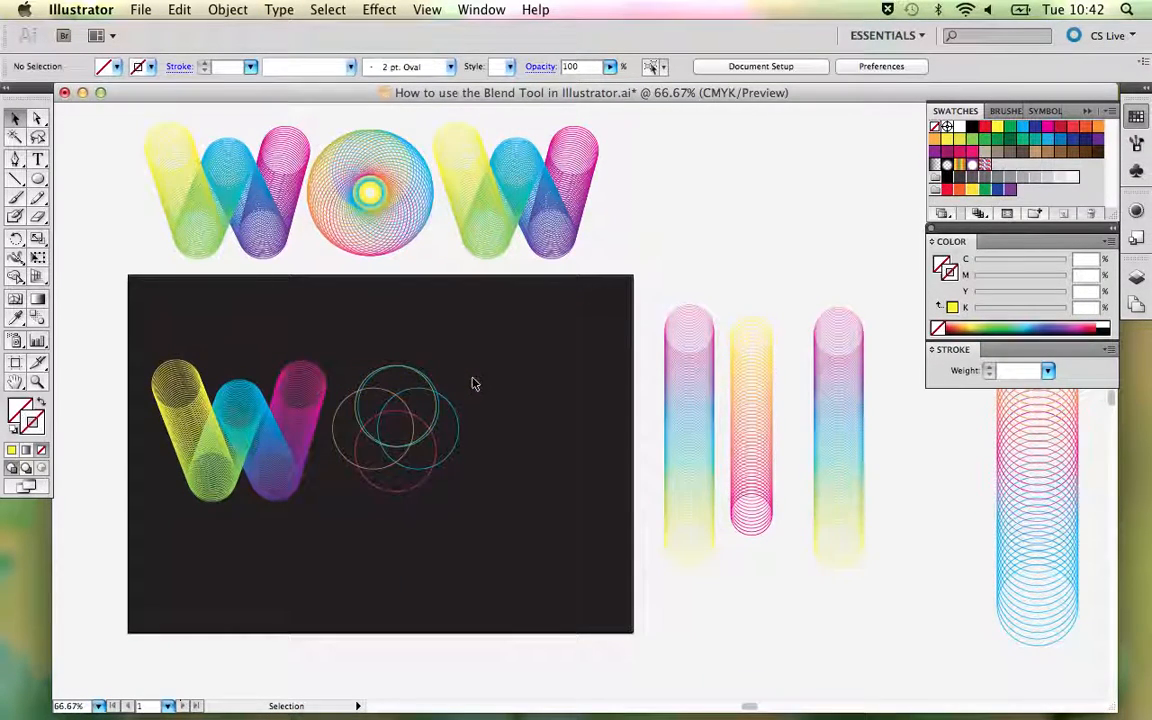
- Move the released O's small central spine circle about 68 mm to the right and give it a yellow 1 pt stroke
click(397, 426)
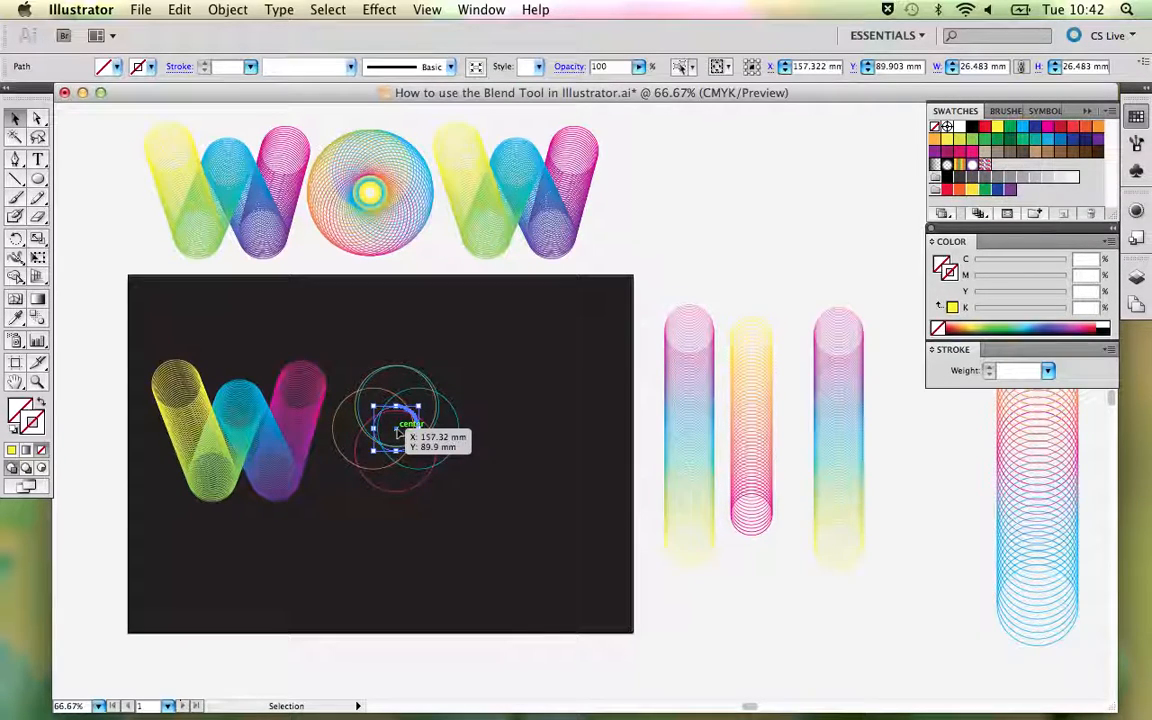
drag(400, 430, 514, 433)
click(12, 452)
click(485, 555)
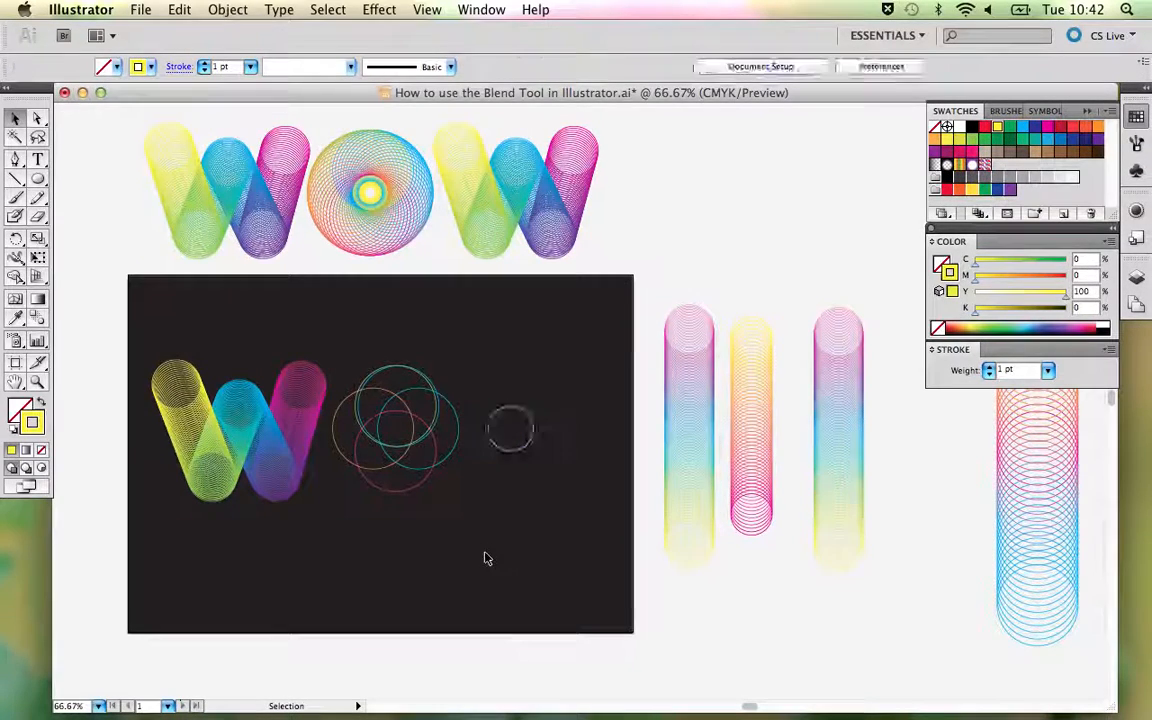
- Delete the released O's overlapping large circles, keeping the small yellow spine circle
drag(356, 348, 458, 514)
key(Return)
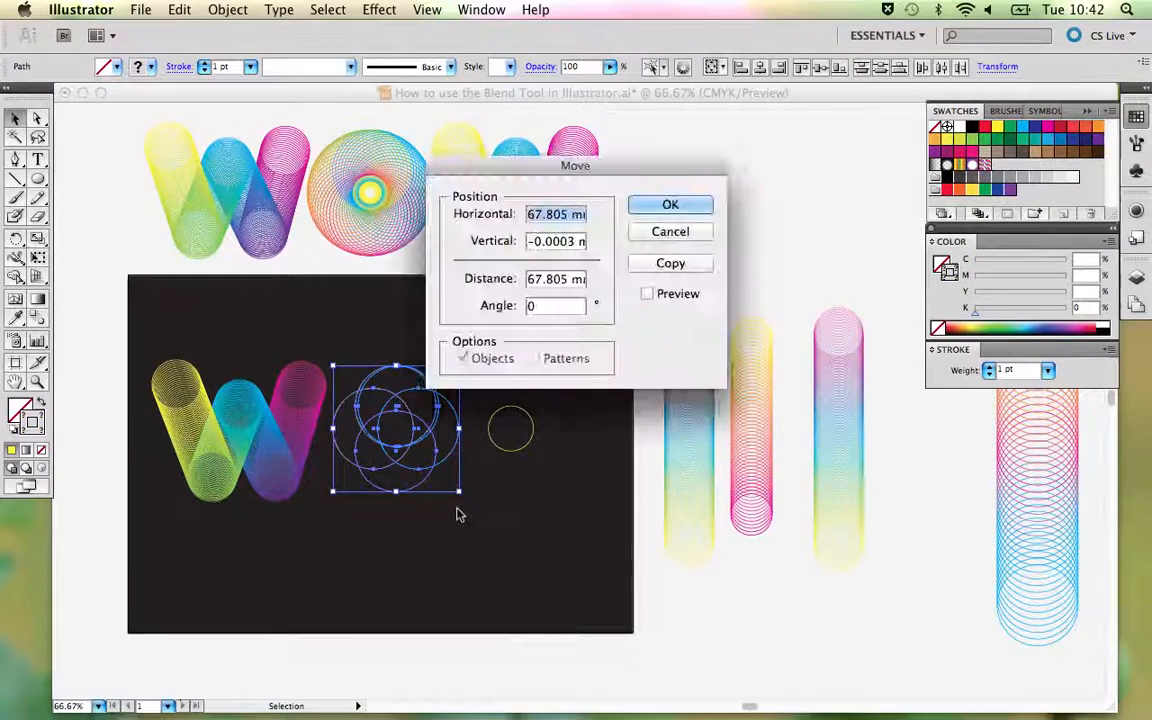
click(677, 203)
click(682, 231)
key(Delete)
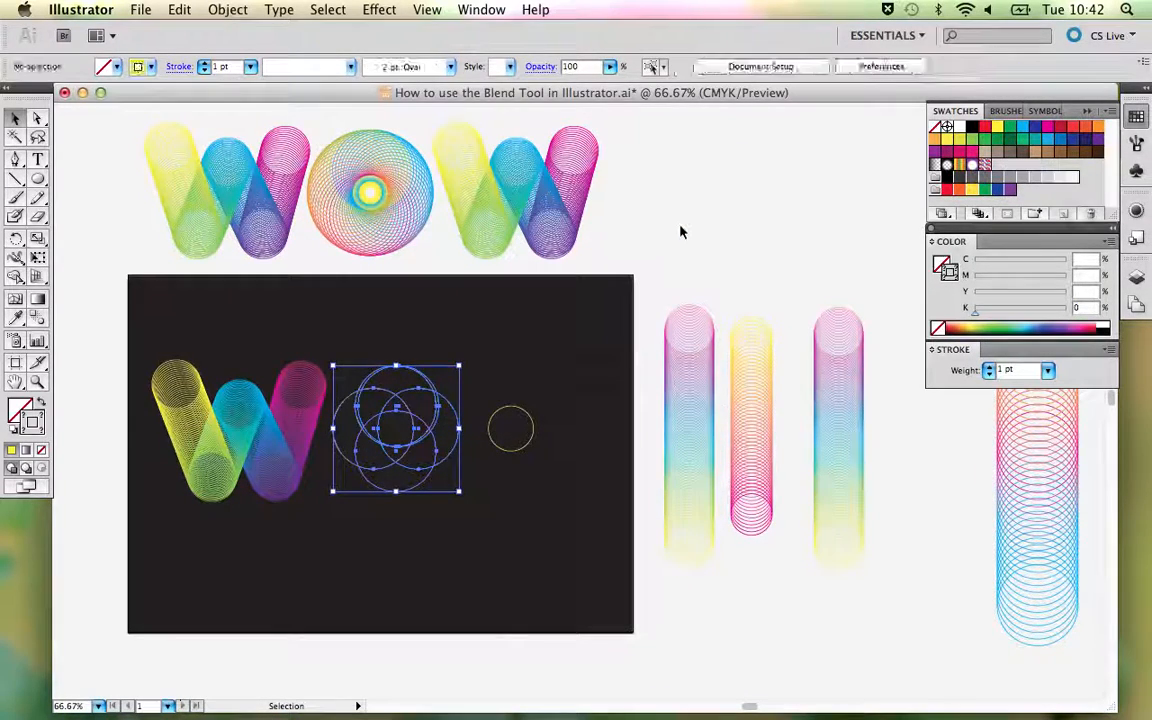
- Move the small yellow circle closer to the new W on the dark artboard
key(space)
drag(552, 313, 306, 298)
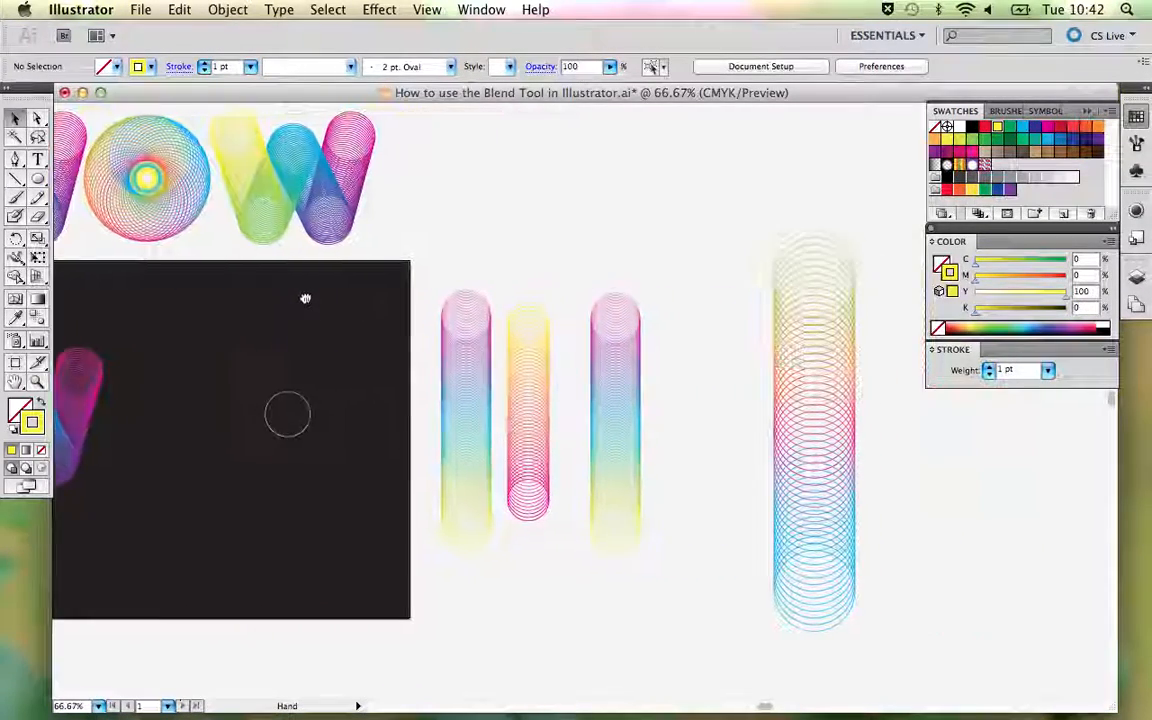
drag(290, 390, 169, 391)
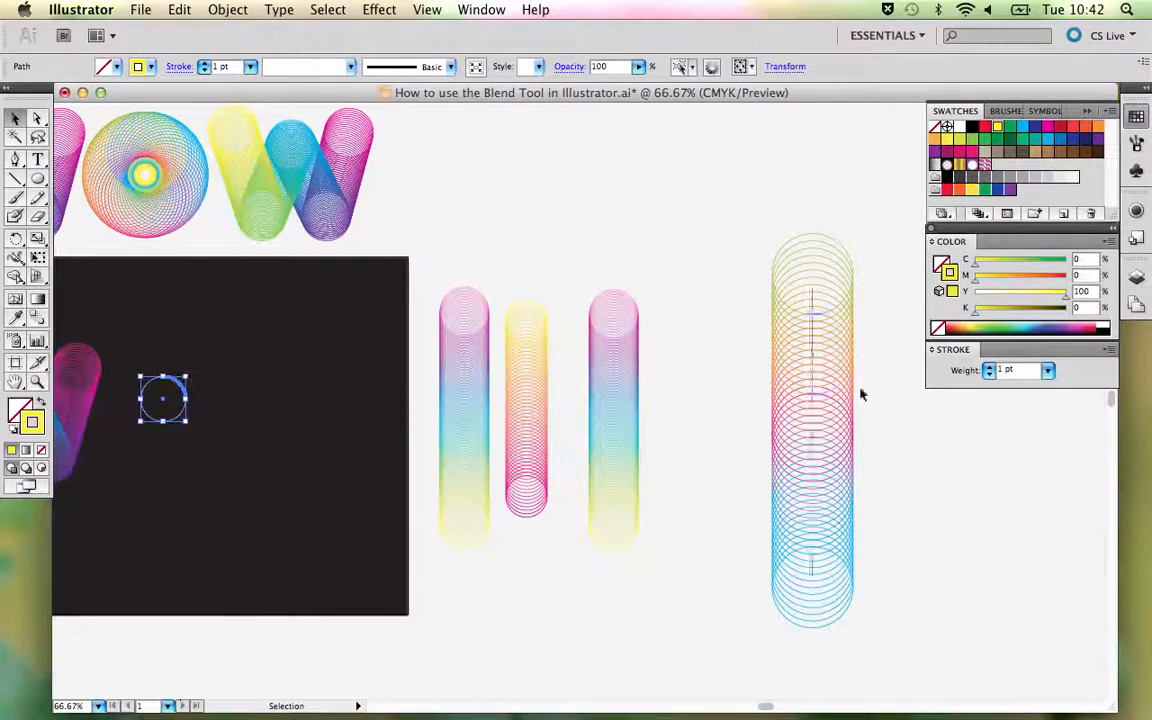
- Place a copy of the large vertical green-to-blue circle blend over the dark artboard, between the small circle and the artboard's far edge
click(816, 371)
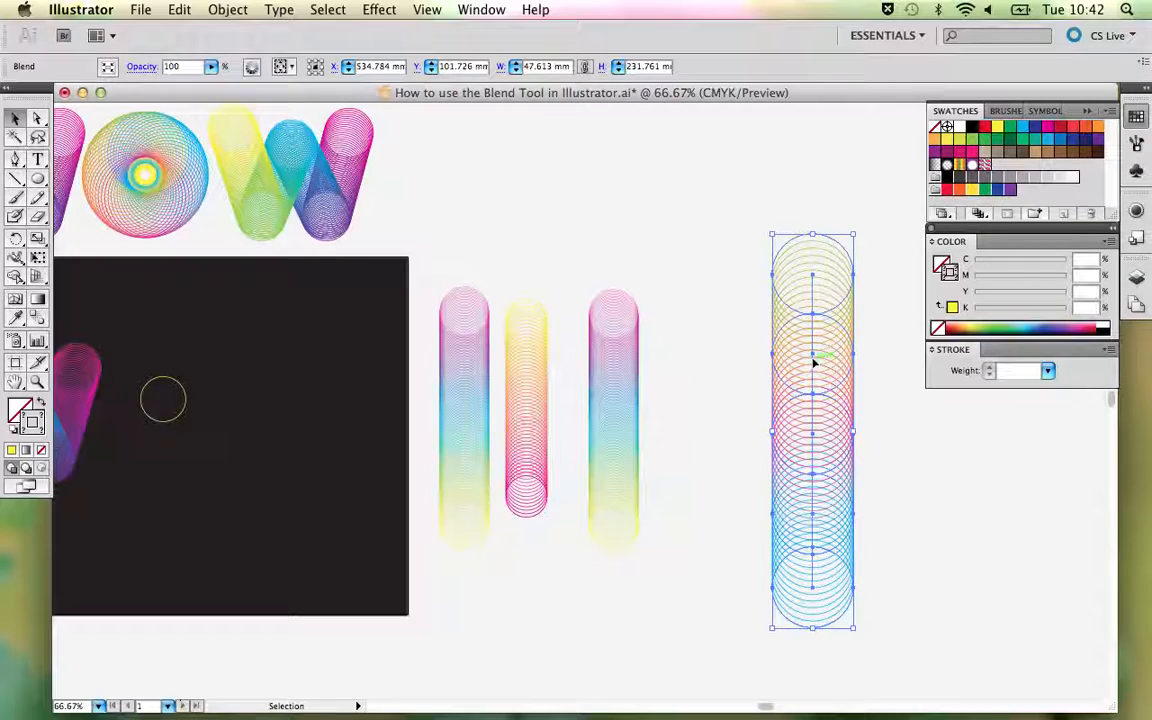
drag(815, 360, 335, 382)
drag(335, 383, 335, 384)
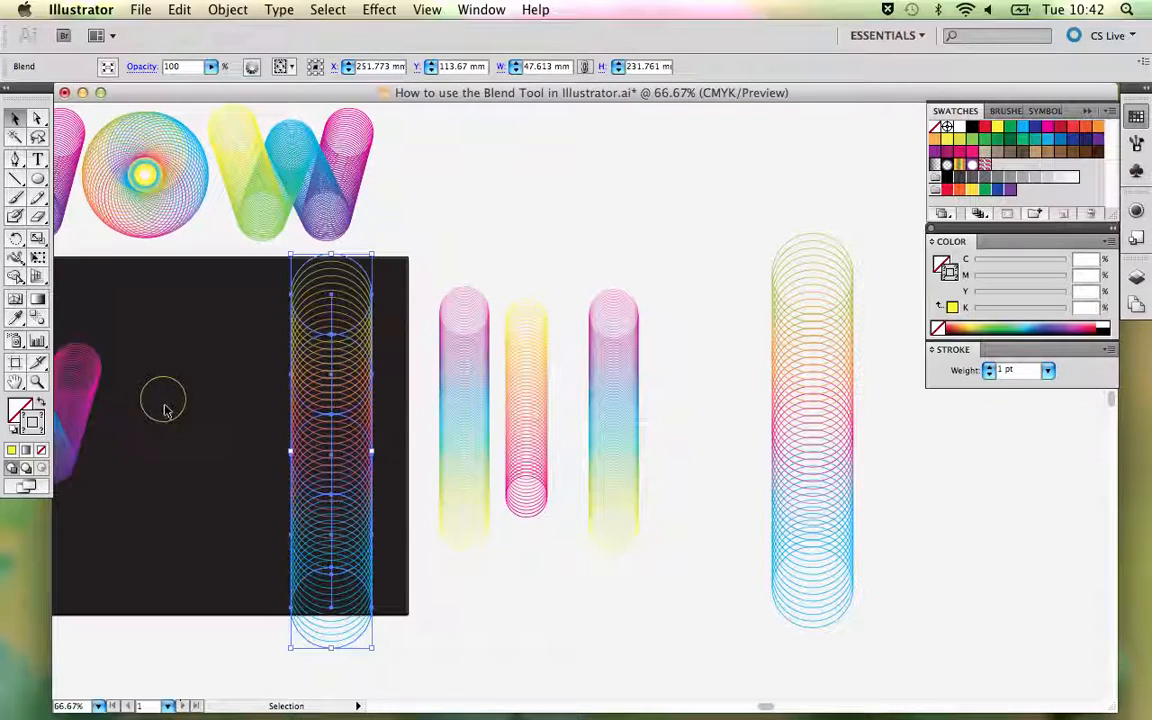
- Release the copied vertical blend into its separate circles and deselect them
click(247, 412)
click(323, 390)
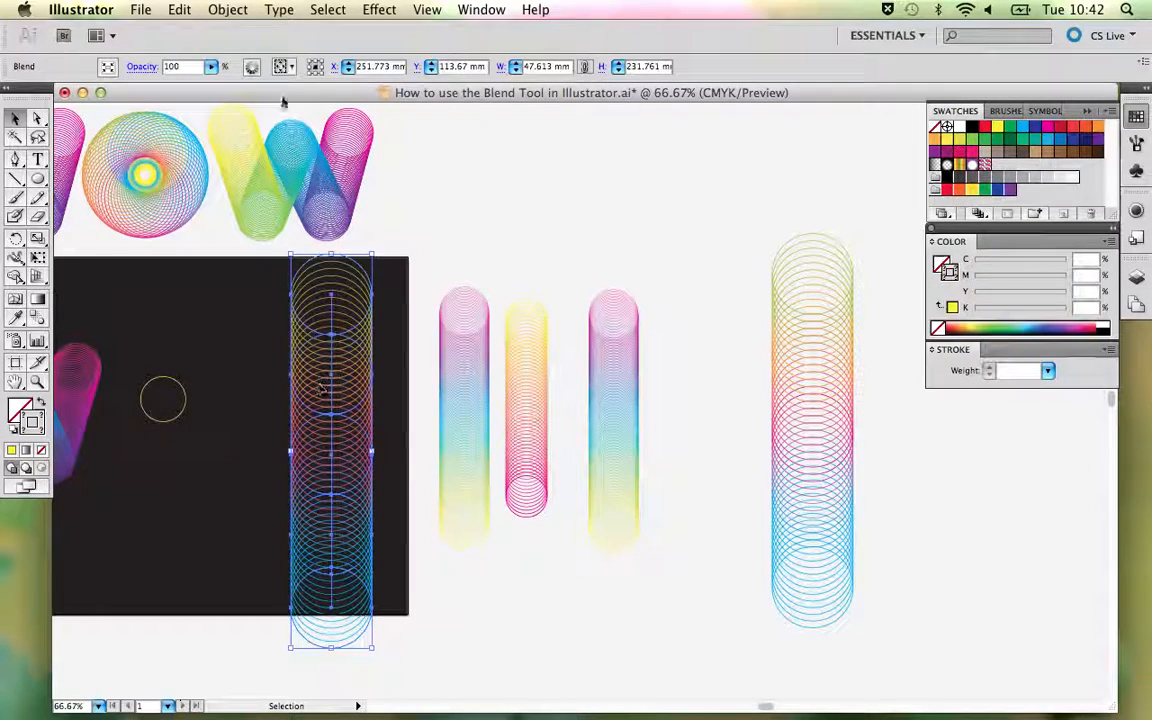
click(227, 10)
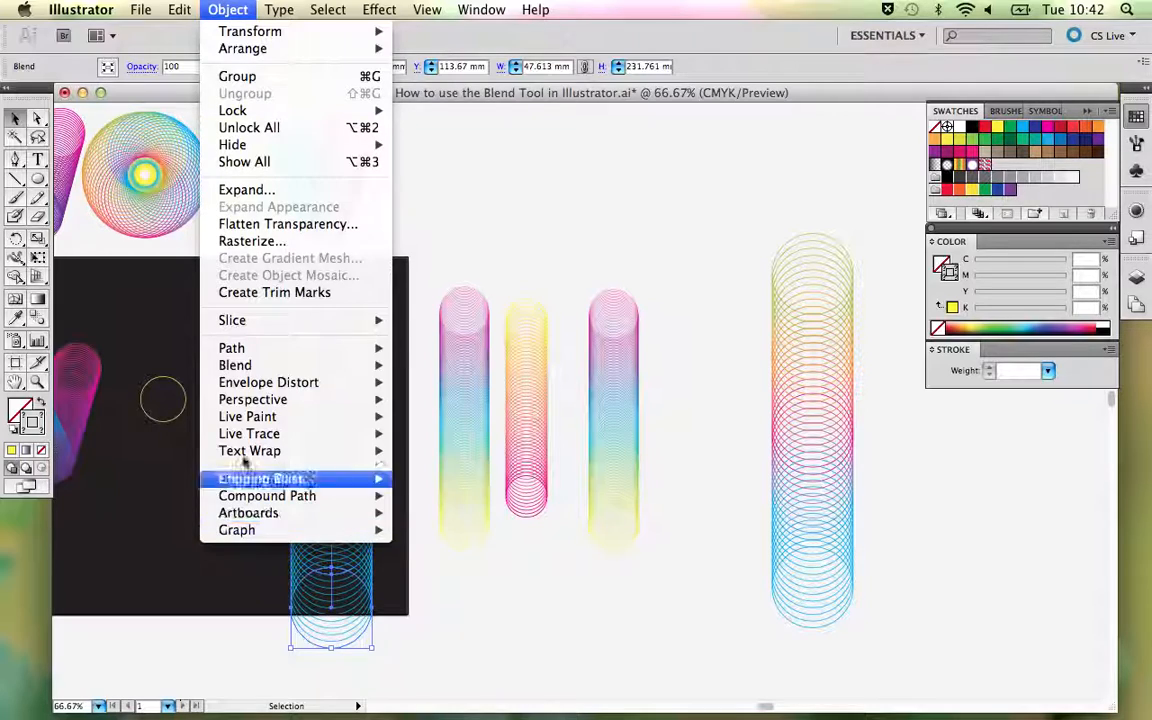
mouse_move(237, 369)
click(432, 382)
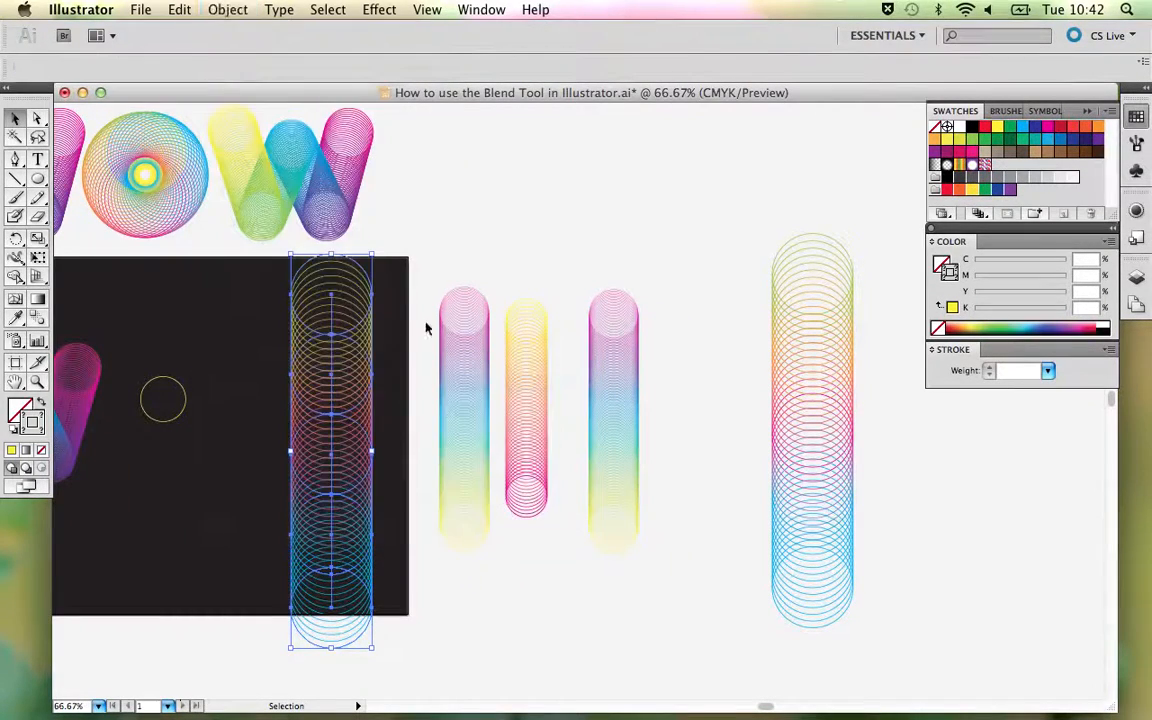
click(398, 310)
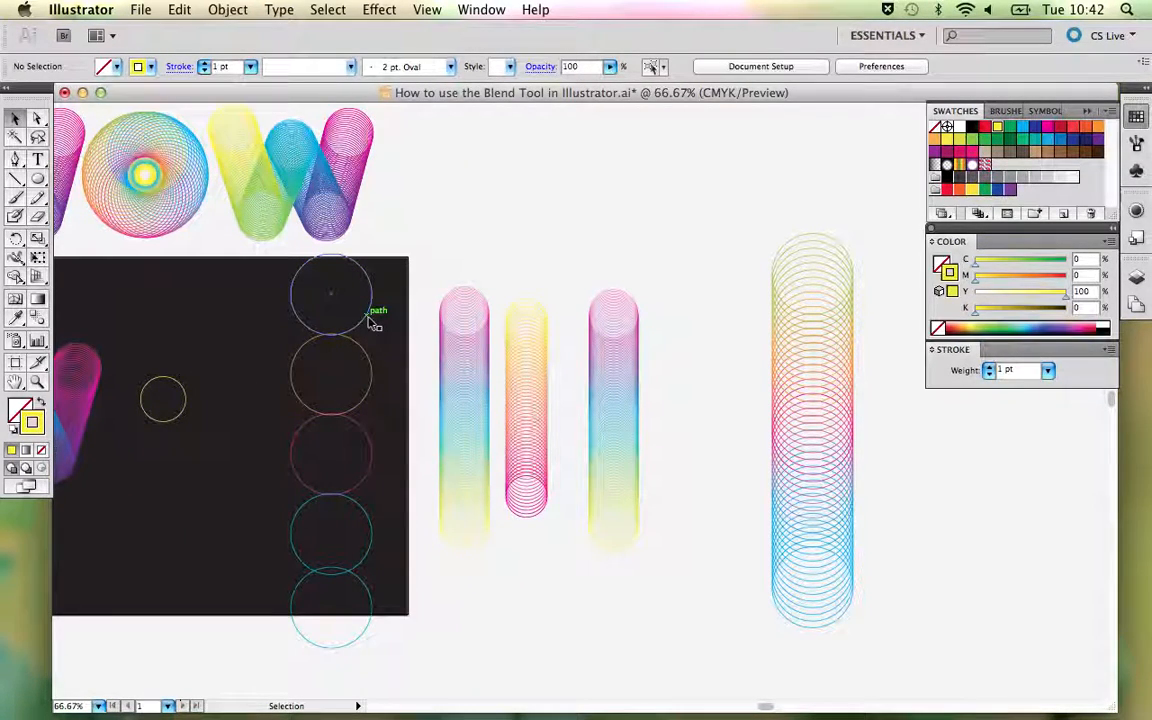
- Show the Transform values and check the width and height of the top released circle
click(371, 318)
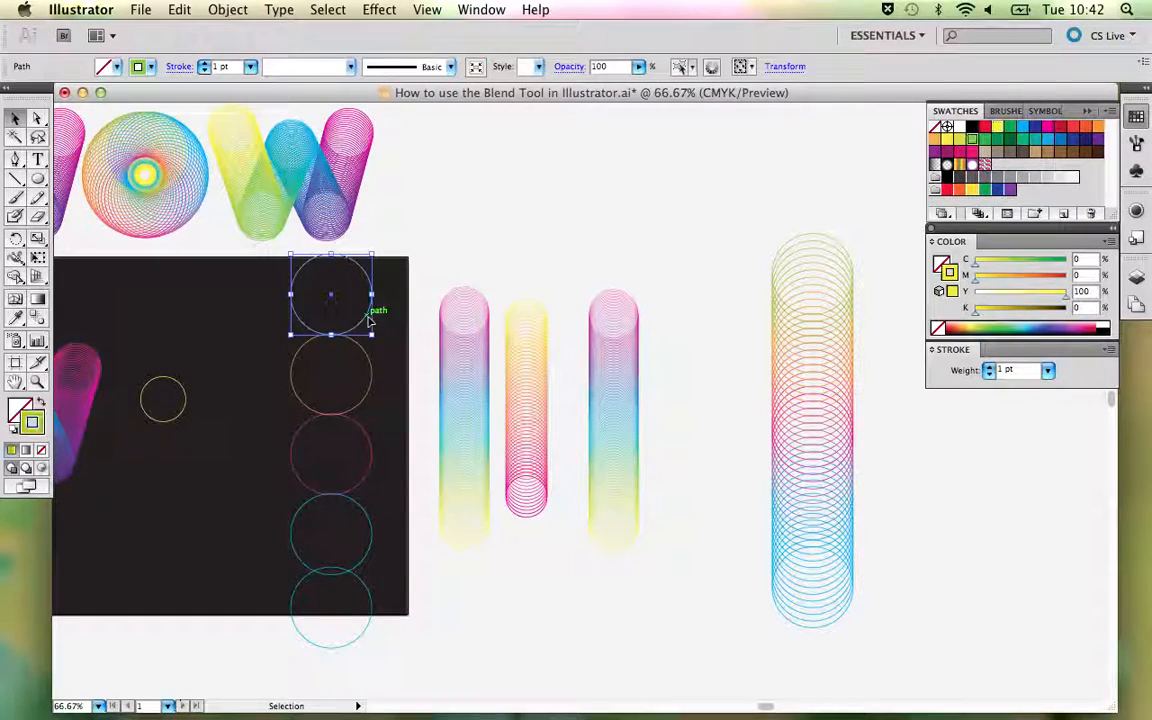
click(483, 10)
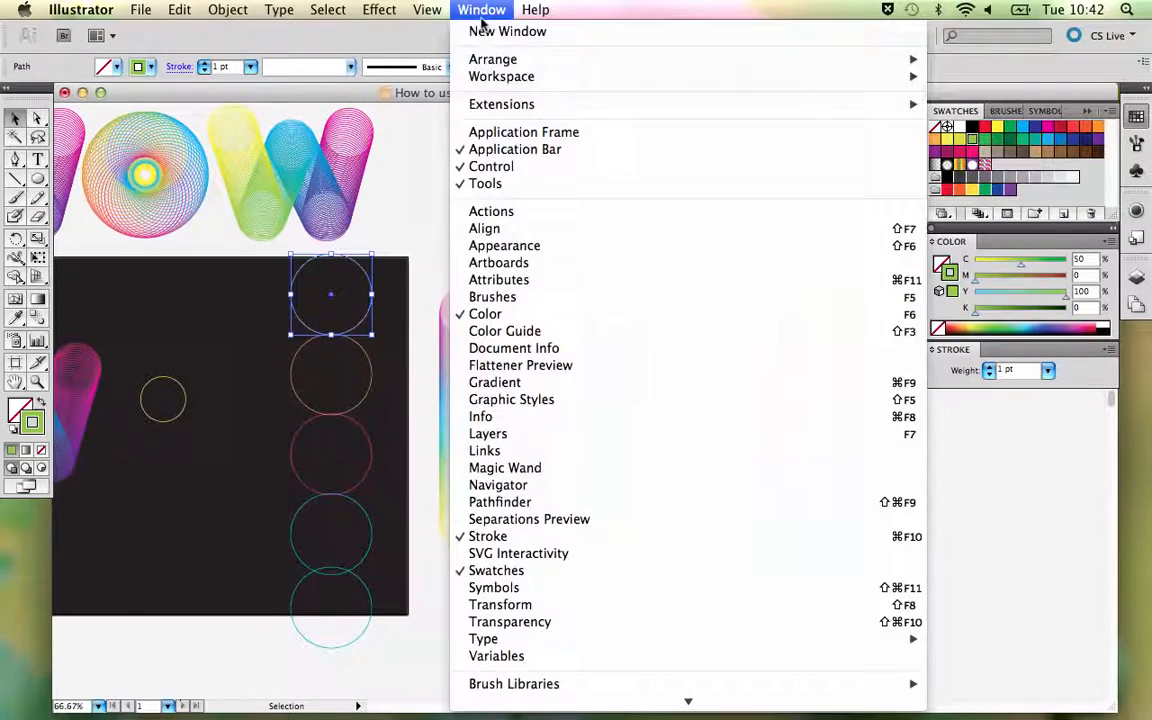
click(558, 605)
drag(118, 381, 770, 106)
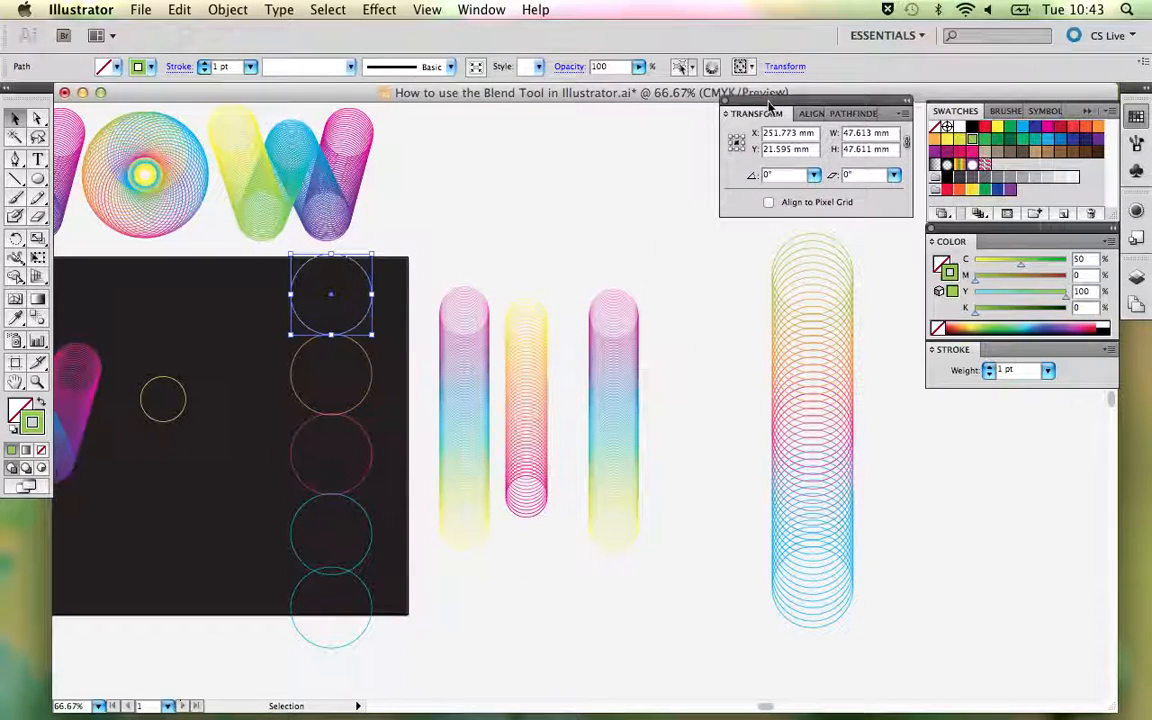
click(874, 148)
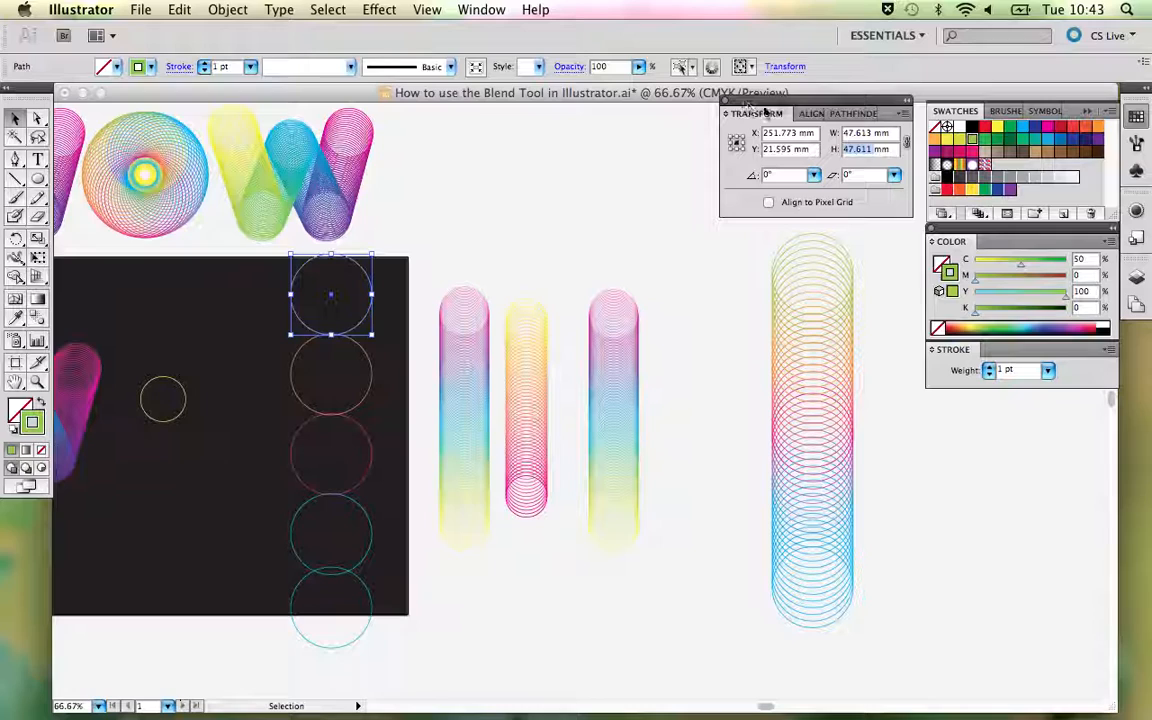
click(491, 216)
click(372, 290)
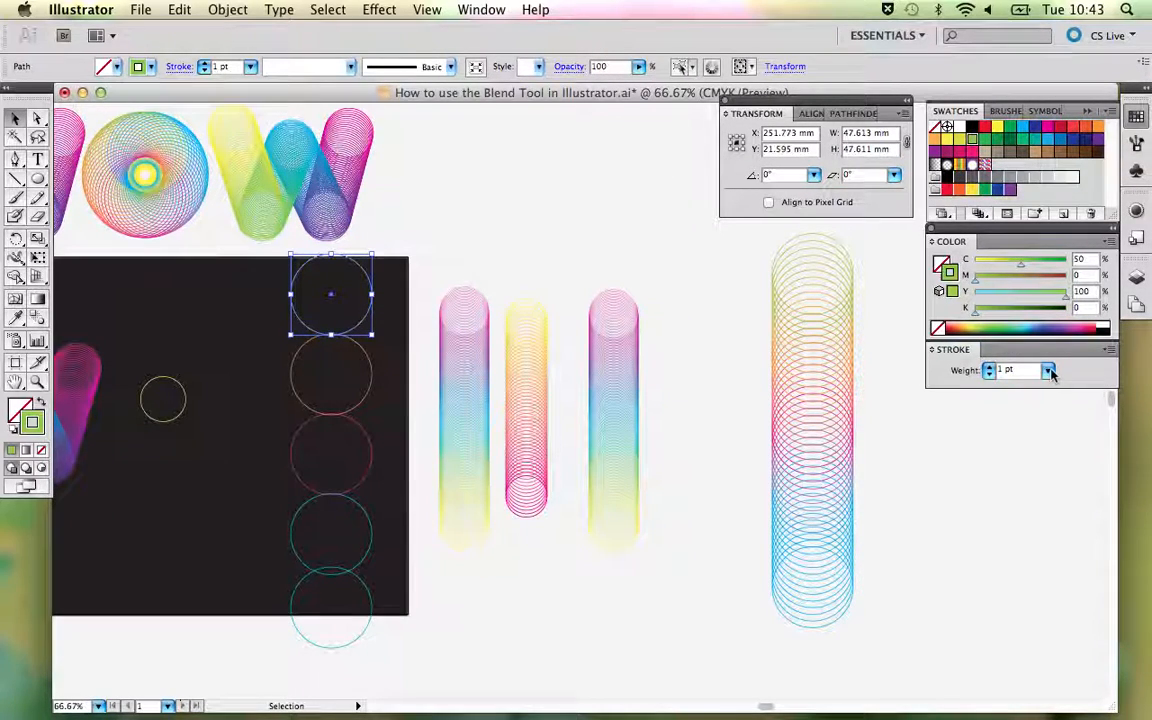
drag(333, 292, 360, 540)
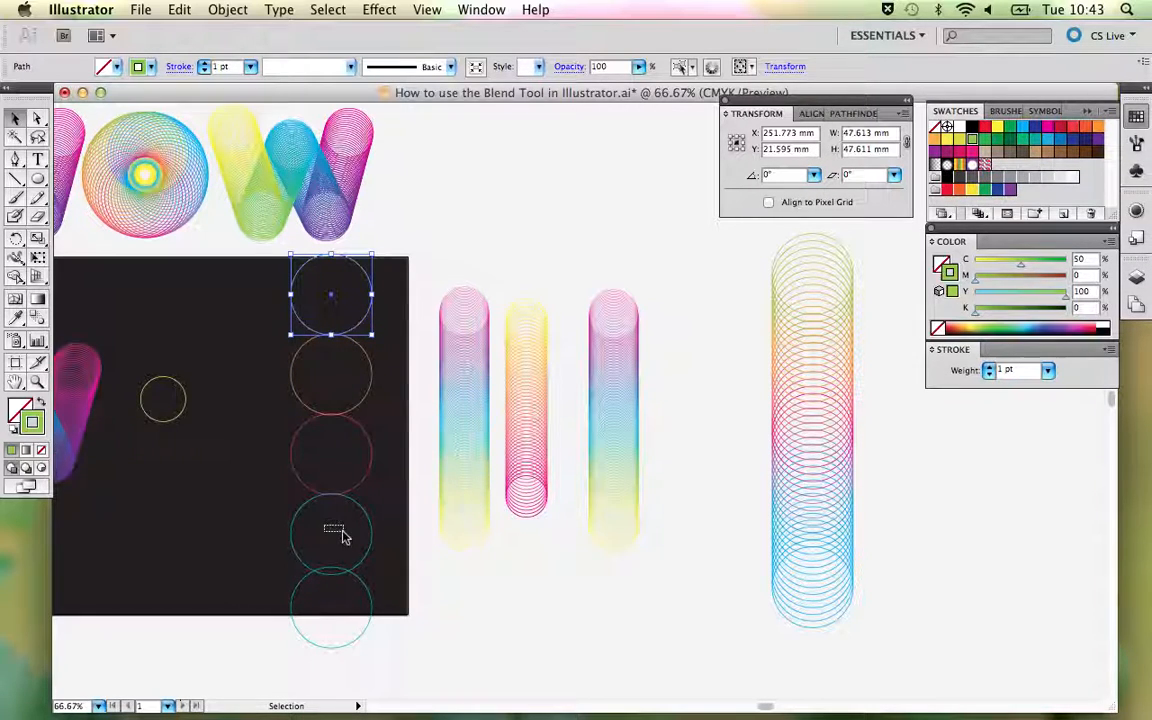
click(339, 530)
key(Delete)
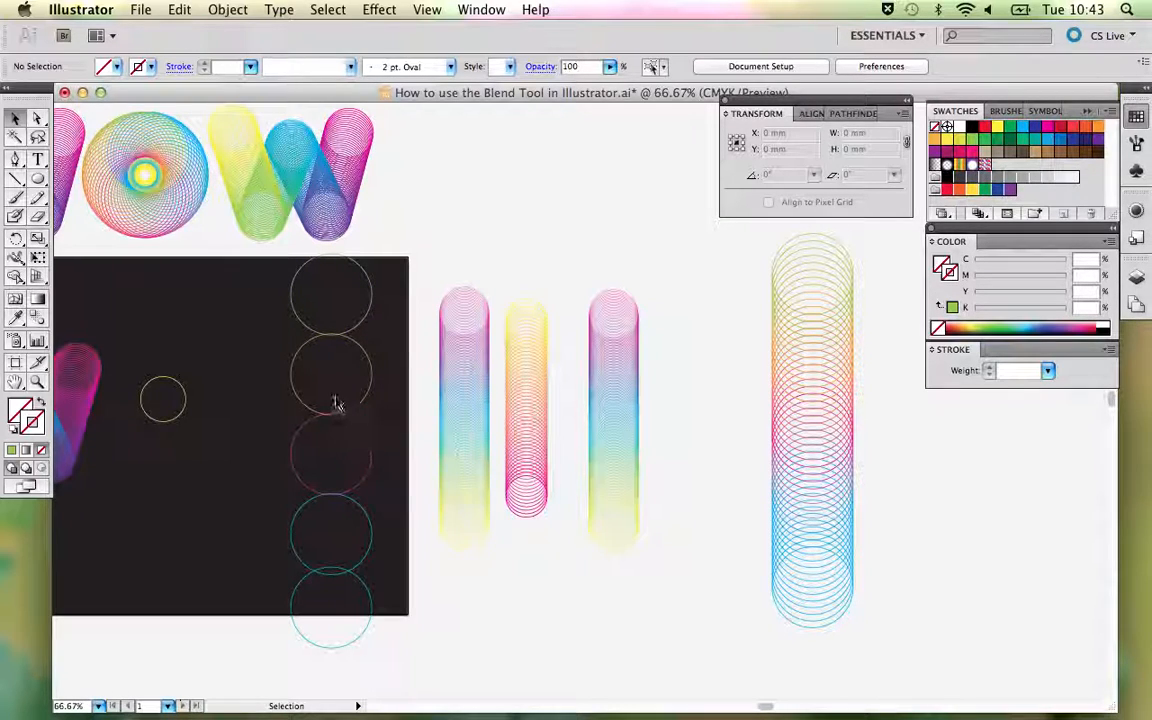
- Nudge the column's bottom circle down about 4 mm and its top circle up about 1 mm, and deselect
click(370, 597)
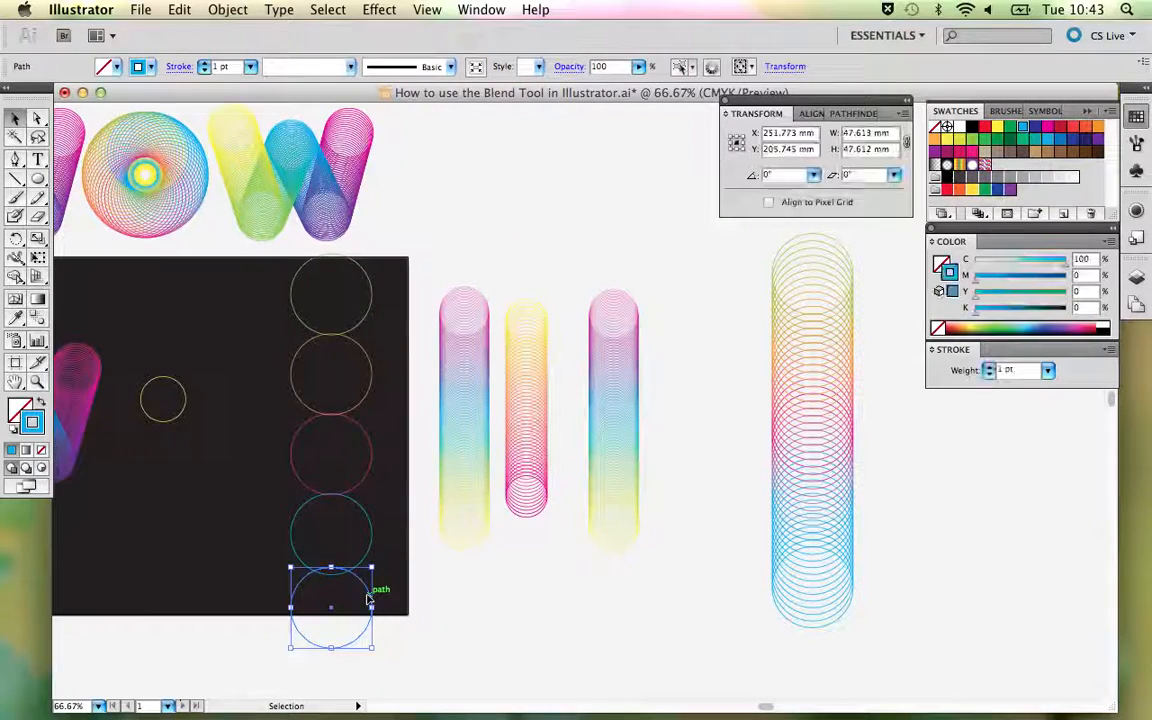
drag(369, 597, 370, 600)
click(480, 607)
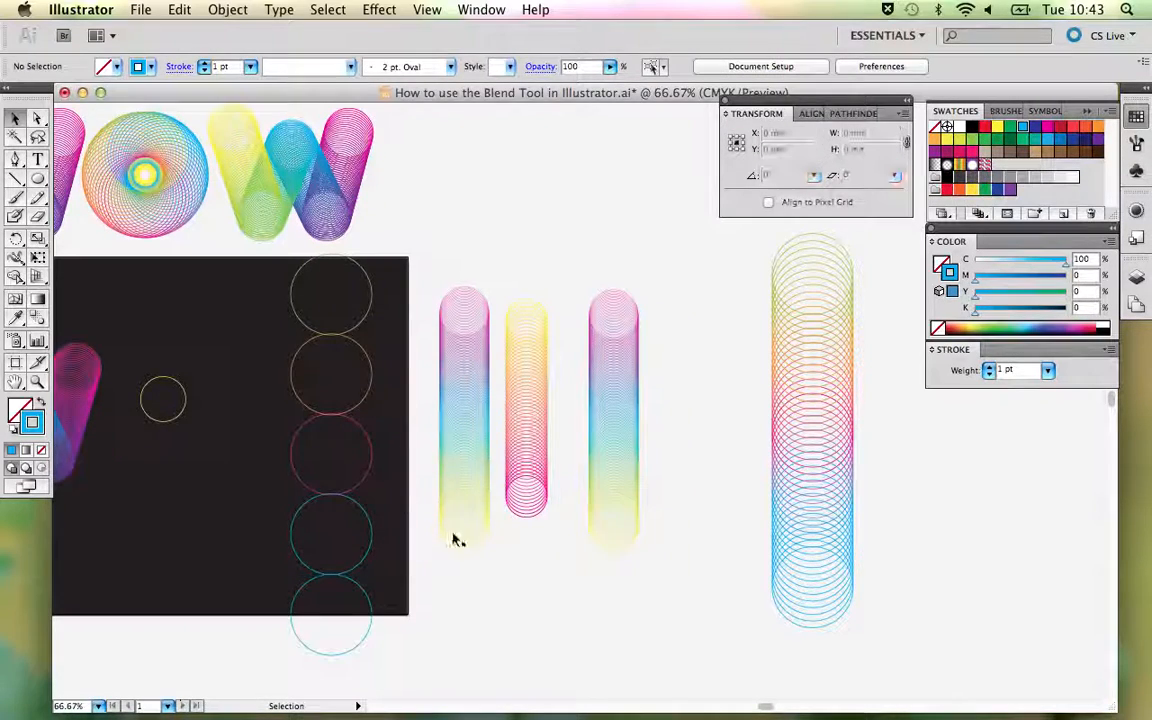
click(373, 305)
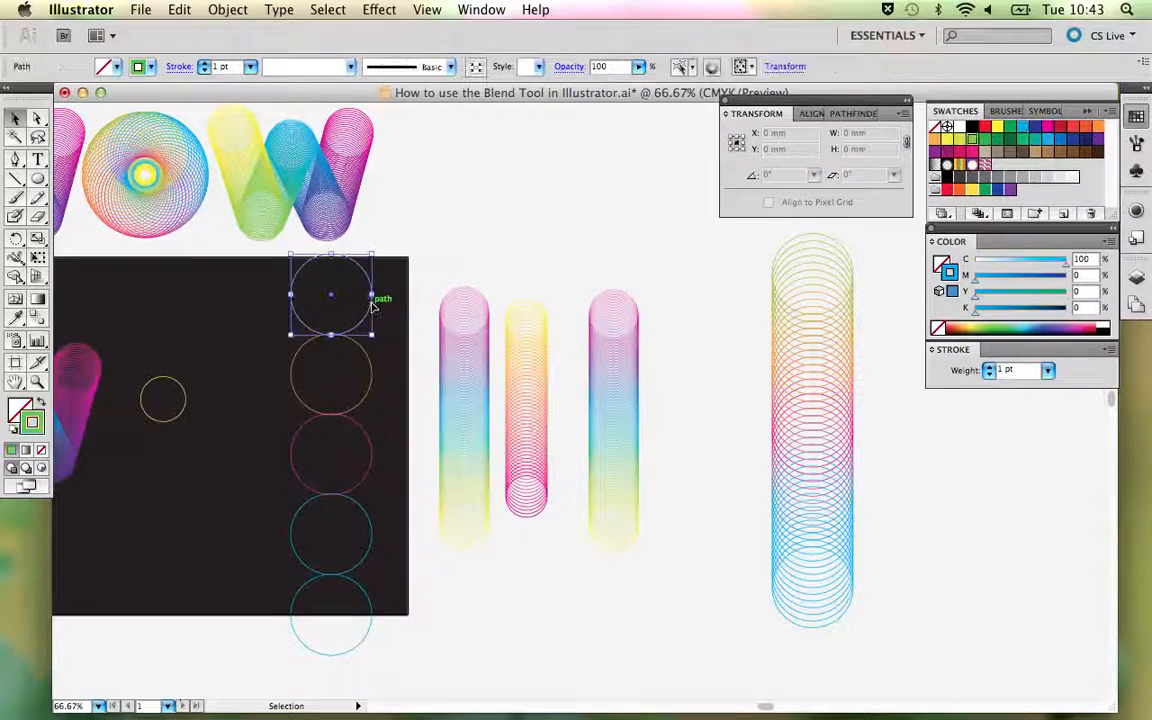
click(442, 298)
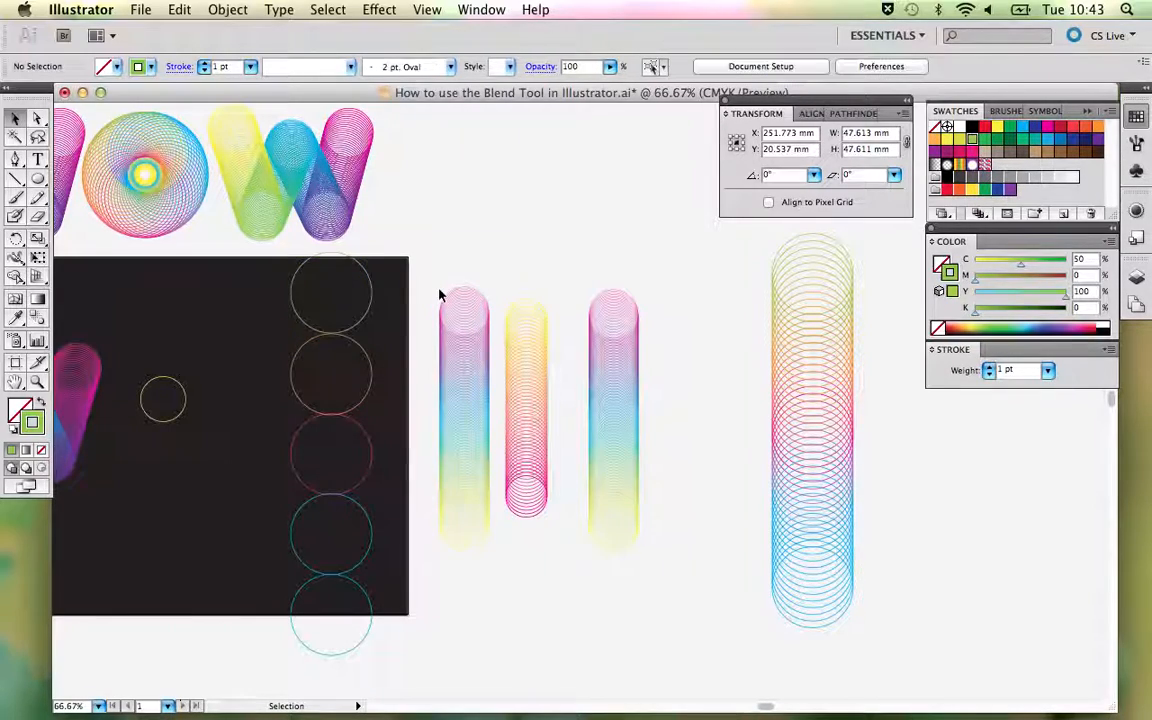
- Blend the upper four circles of the column with the Blend tool, and undo the attempt to add the bottom circle
key(space)
drag(335, 305, 488, 311)
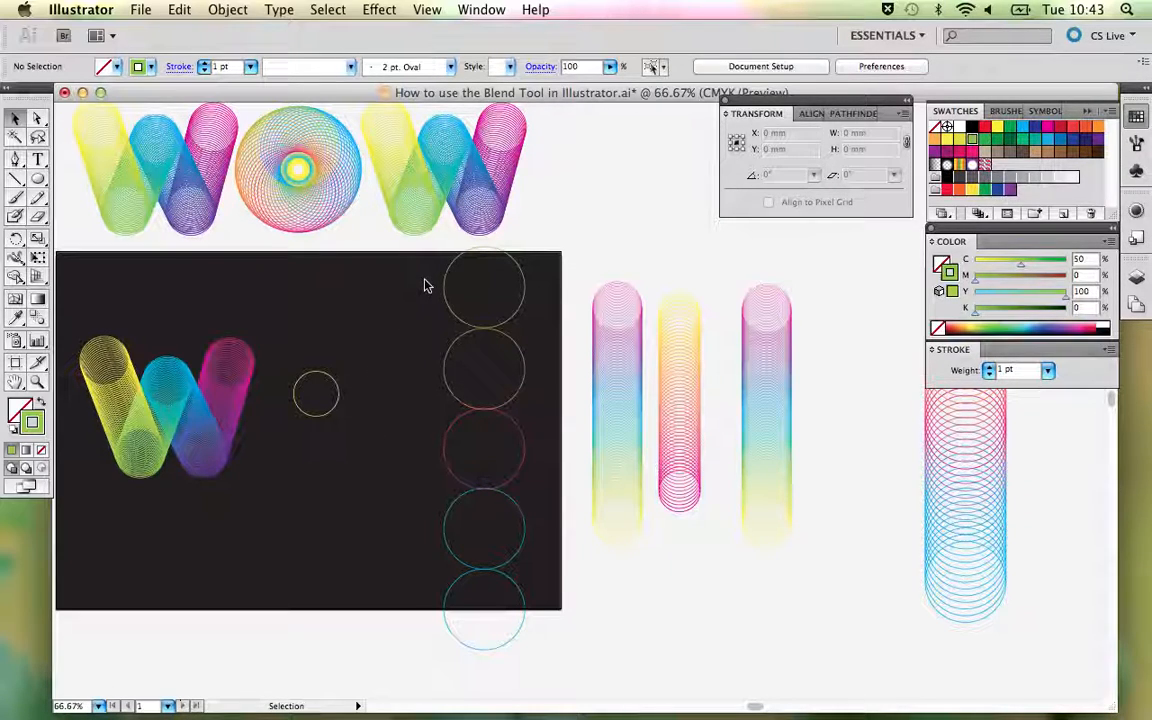
drag(426, 282, 527, 627)
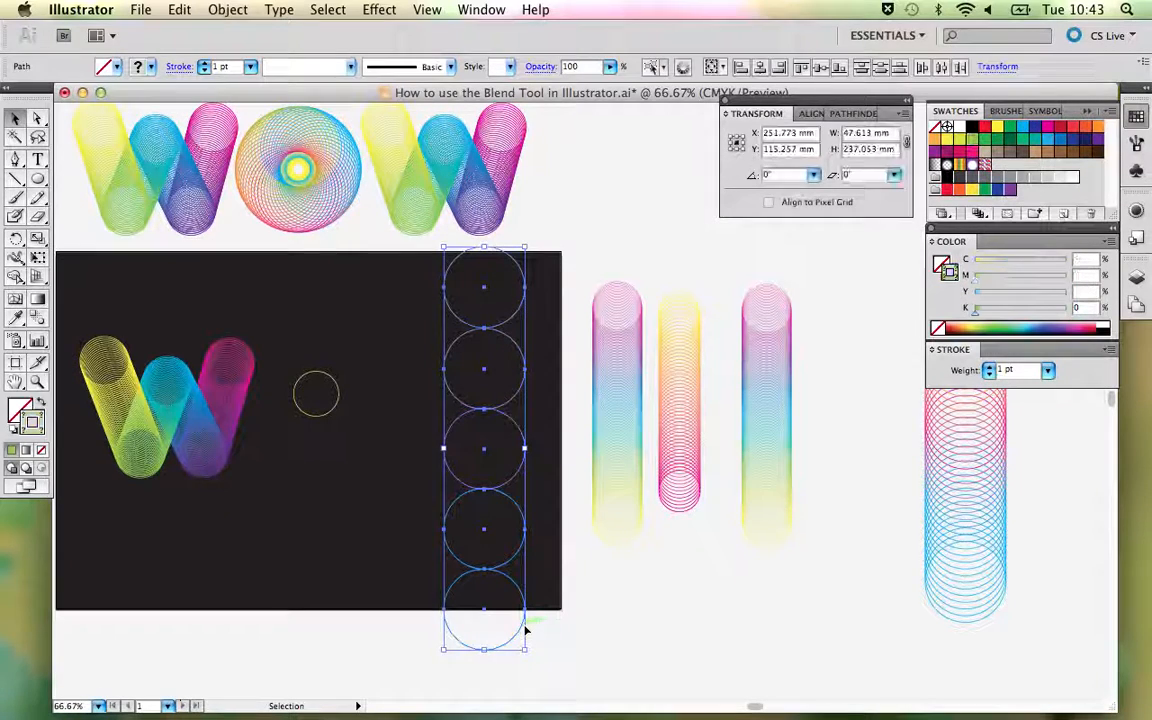
click(38, 318)
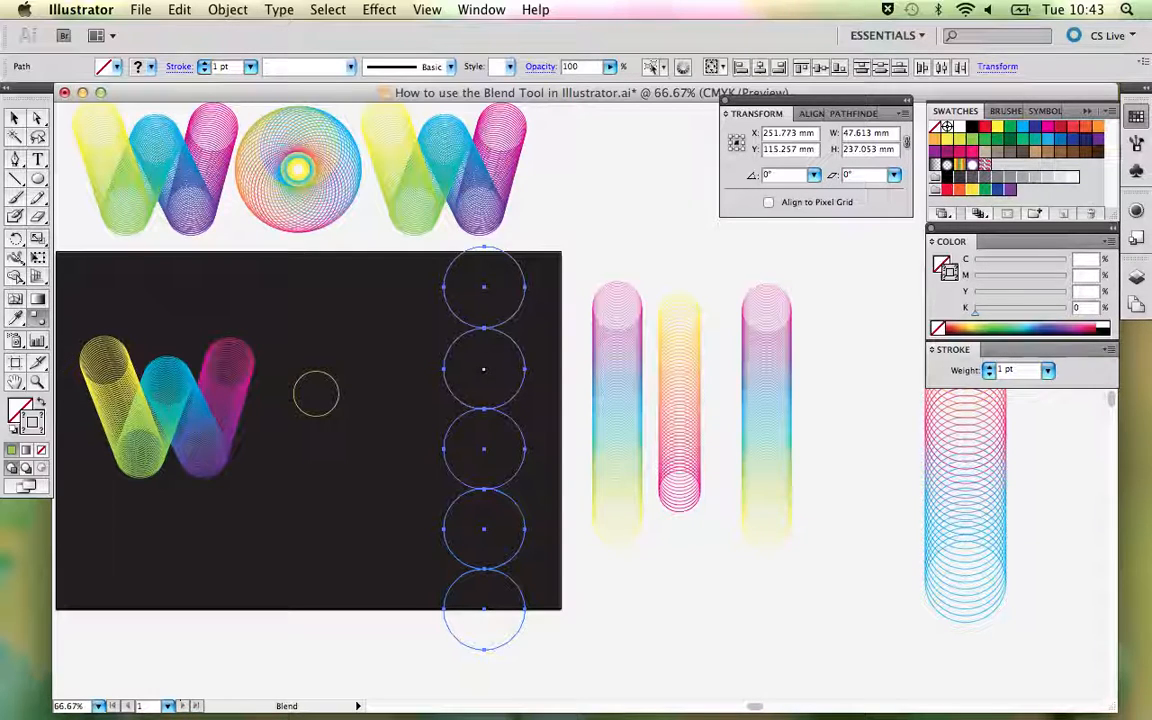
click(484, 369)
click(483, 449)
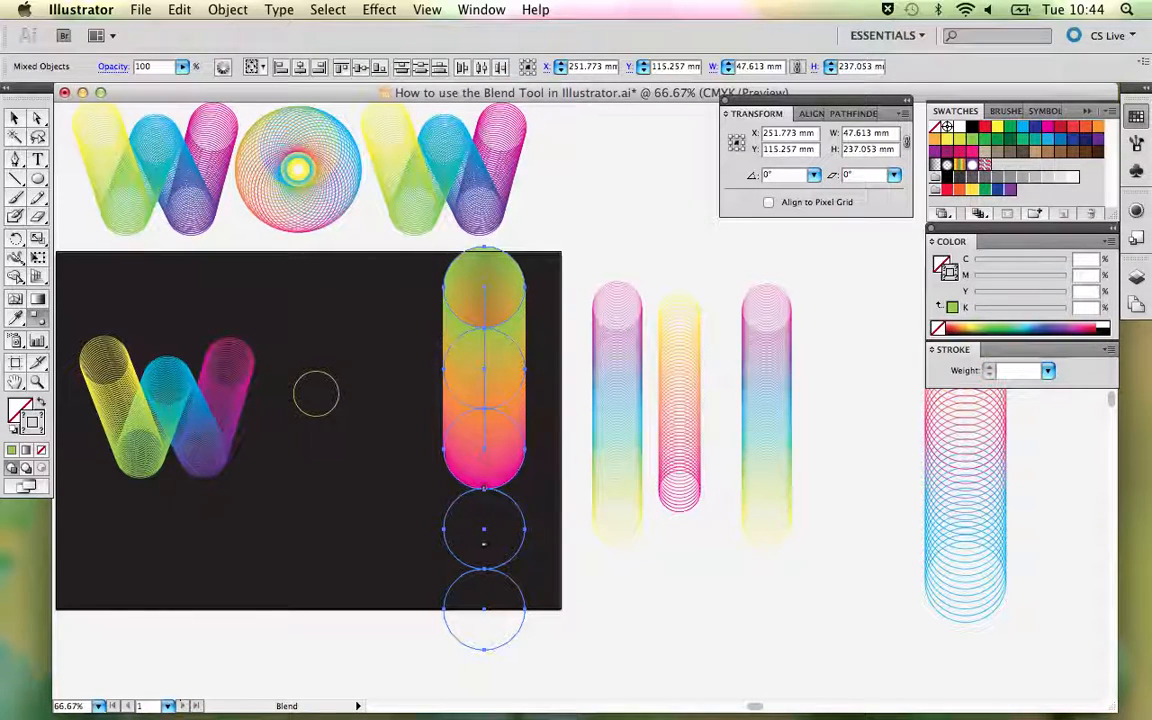
click(483, 530)
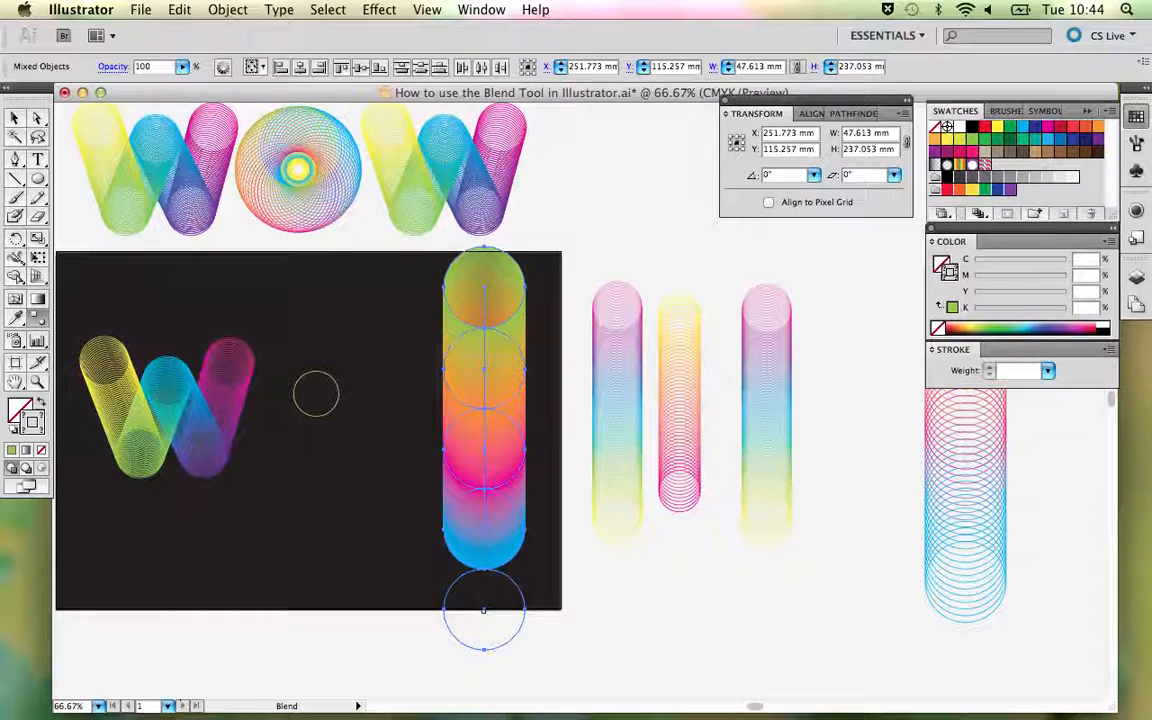
click(484, 609)
key(super+z)
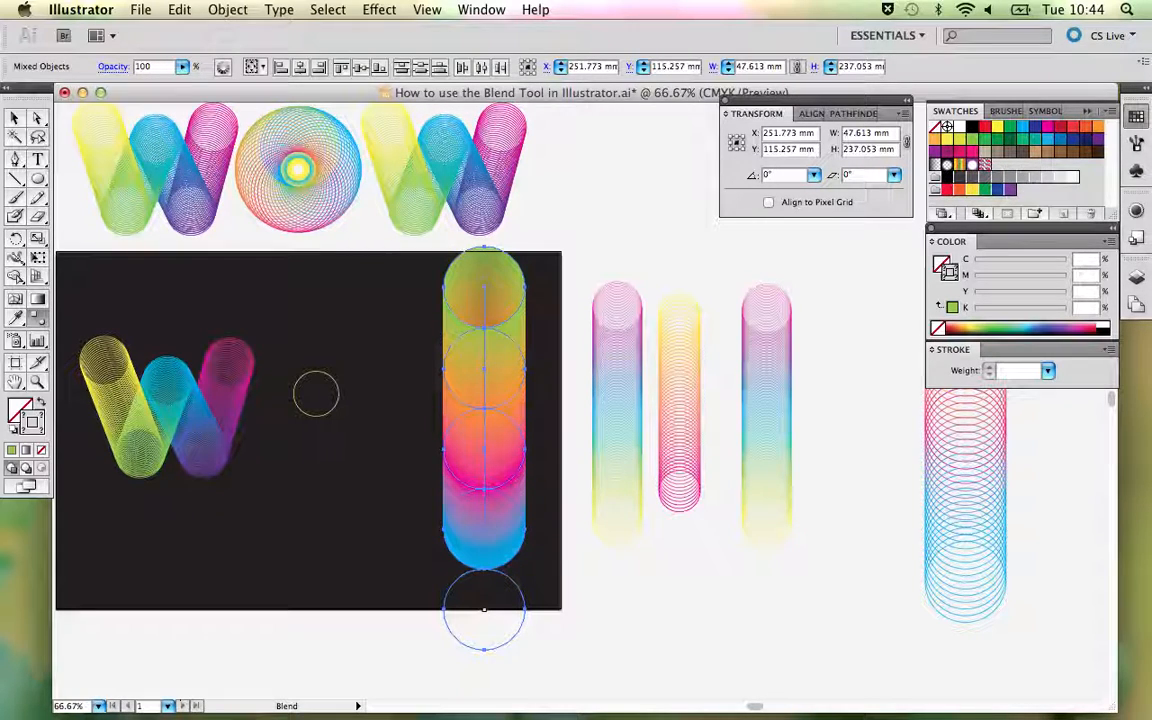
- Delete the unblended circle at the bottom of the column
key(v)
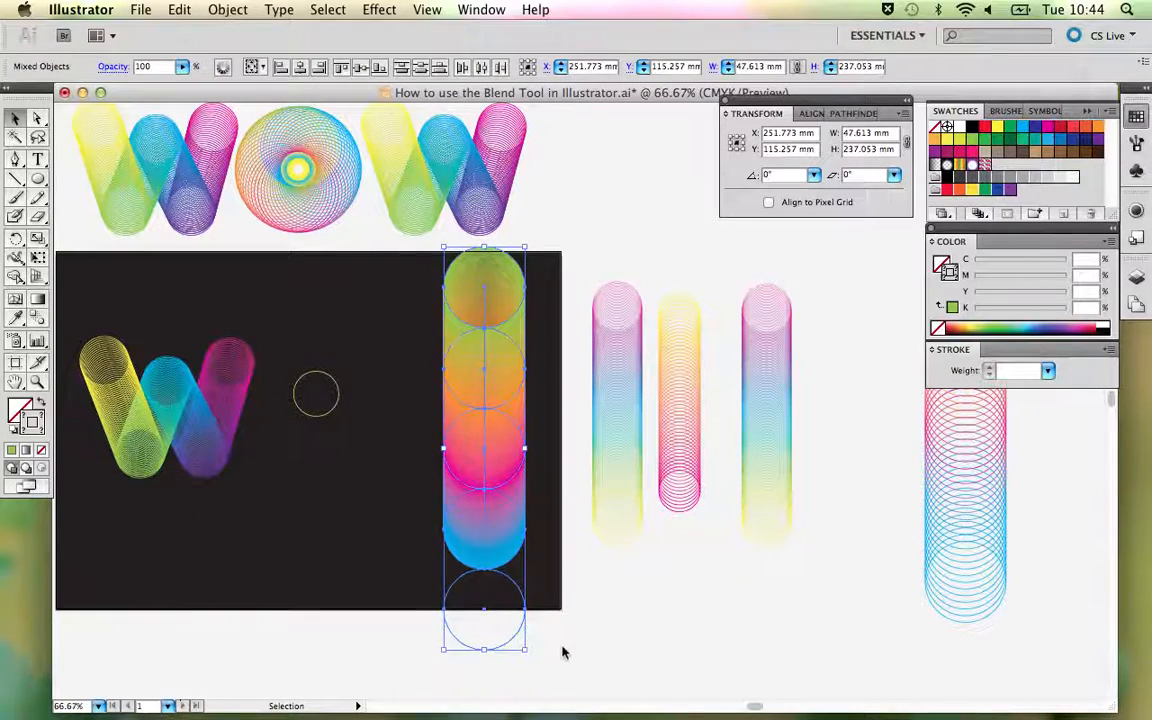
click(558, 648)
click(514, 638)
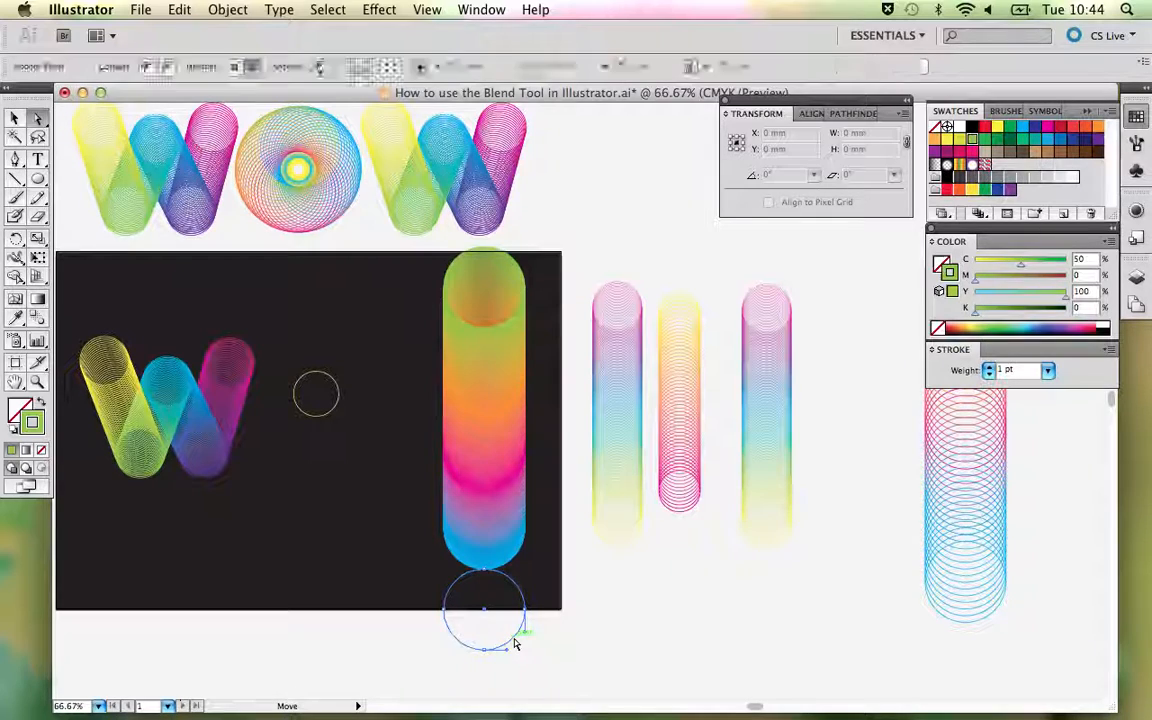
key(Delete)
- Set the new four-circle blend's spacing to Specified Steps, trying 50 steps and settling on 30
click(481, 480)
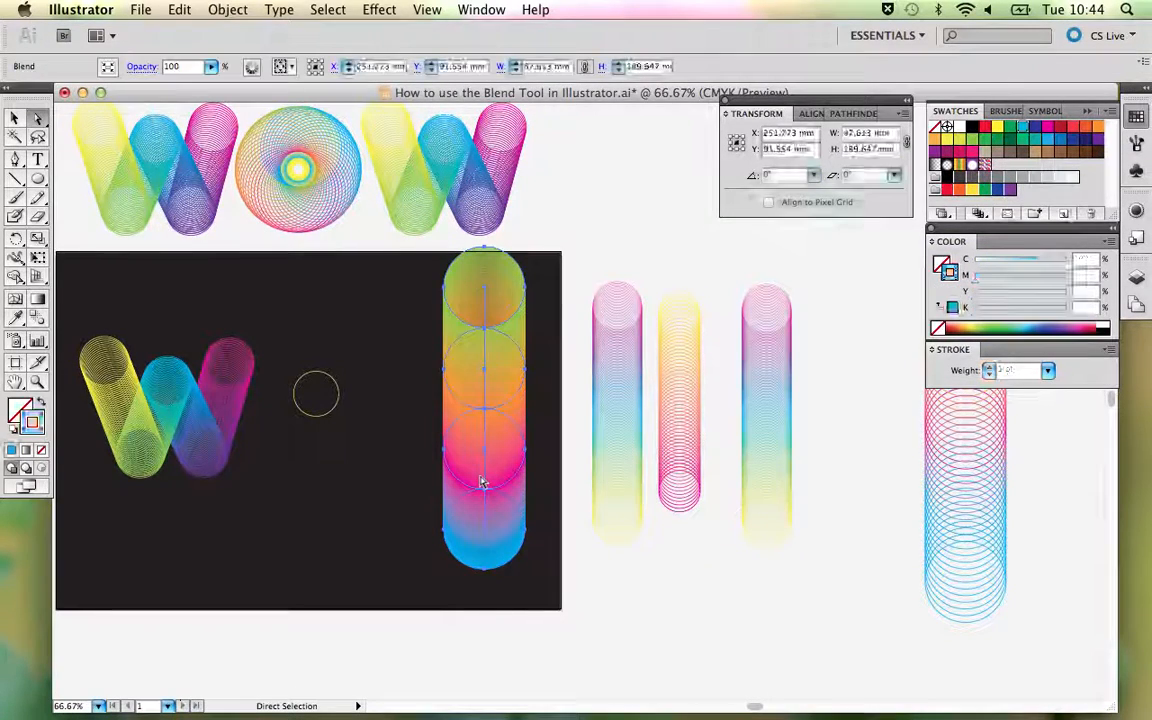
double_click(37, 318)
drag(537, 217, 557, 147)
click(562, 170)
click(560, 183)
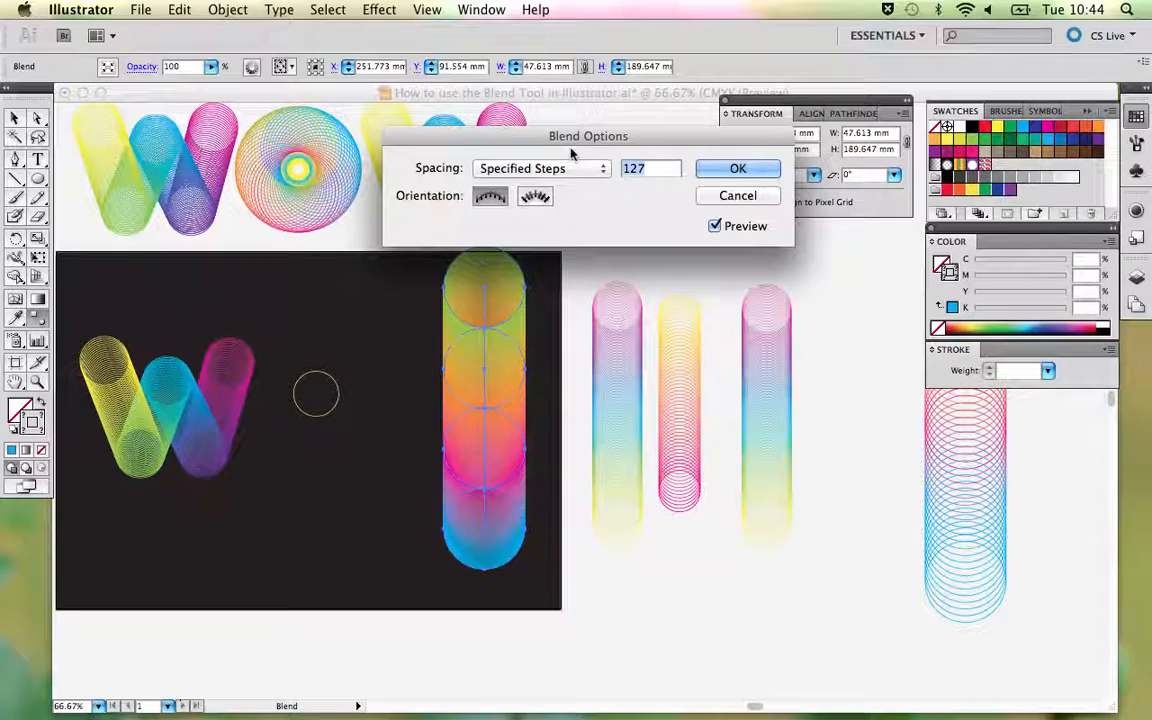
click(521, 169)
click(521, 170)
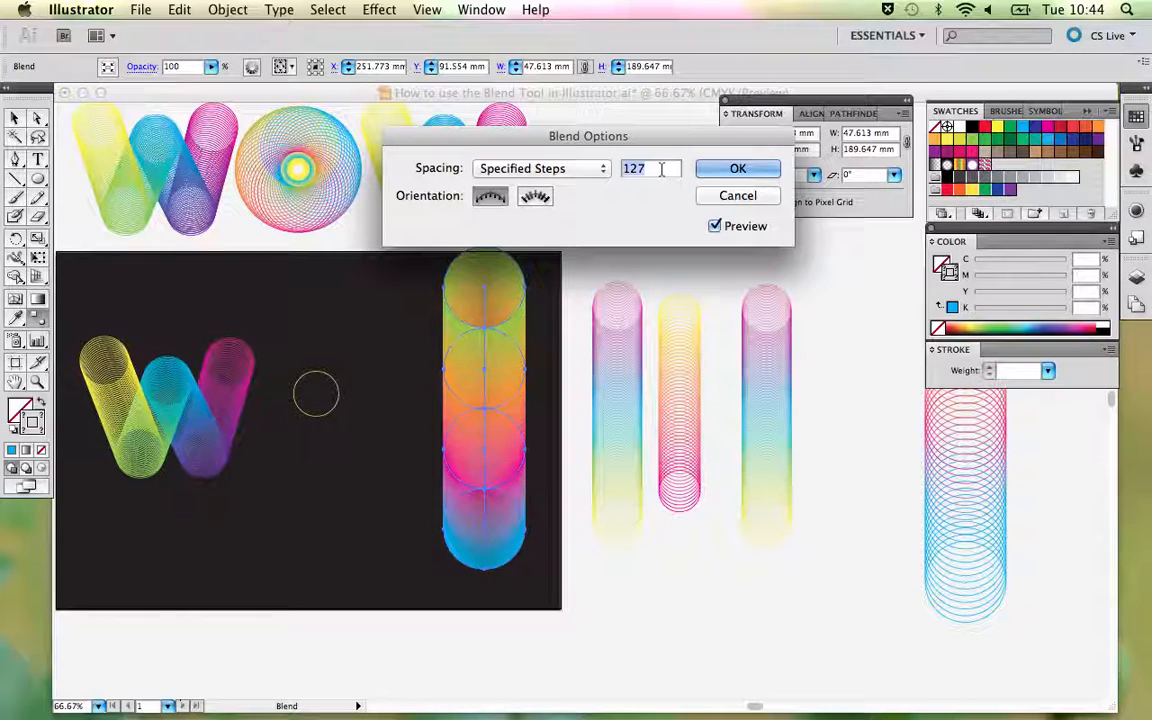
text(50)
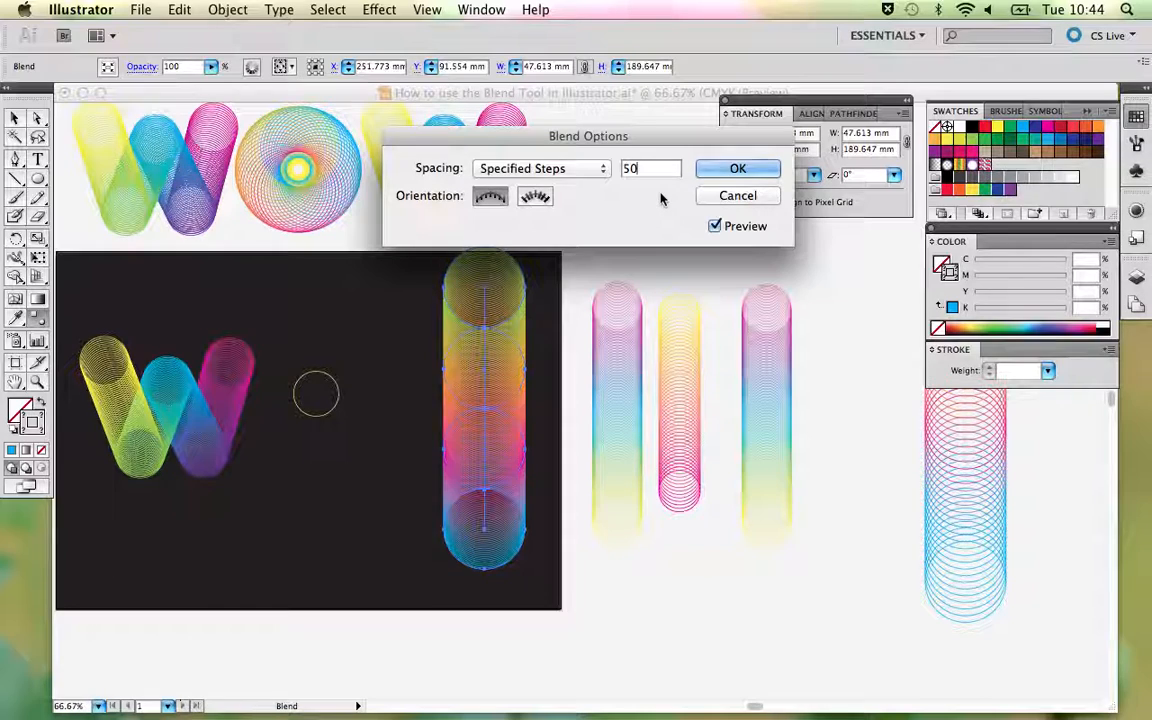
drag(641, 169, 609, 172)
text(30)
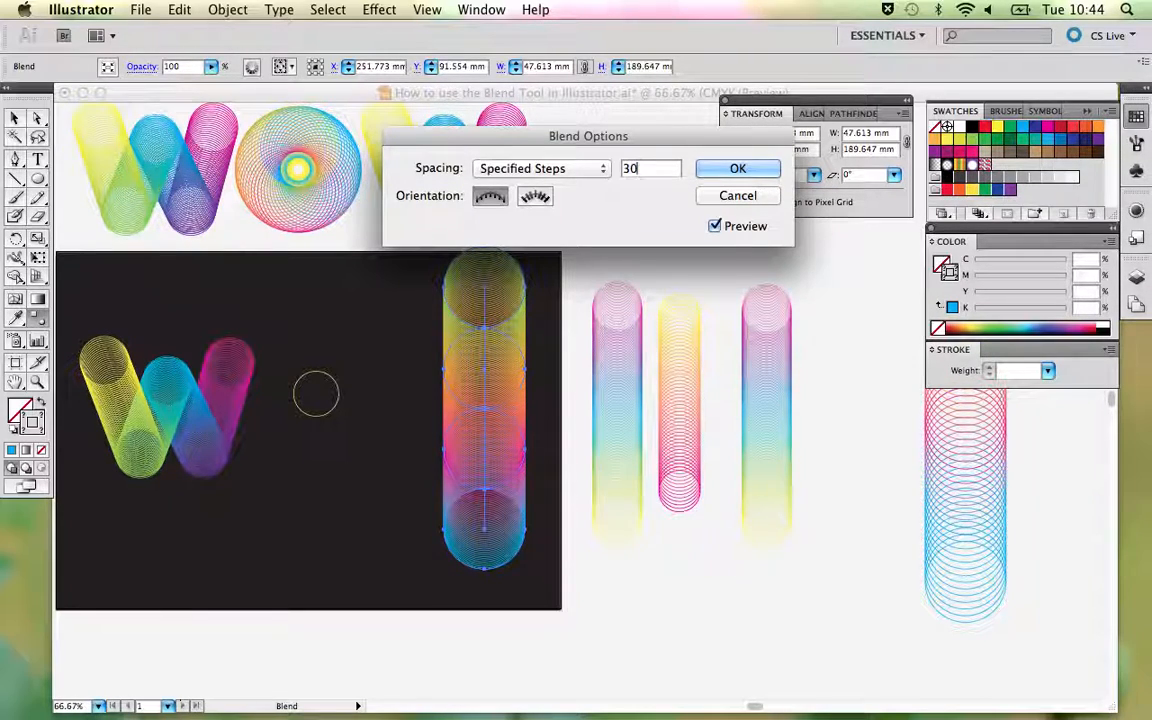
click(739, 172)
- Deselect the four-circle blend and select the small yellow circle to read its width and height
key(v)
click(607, 244)
click(458, 440)
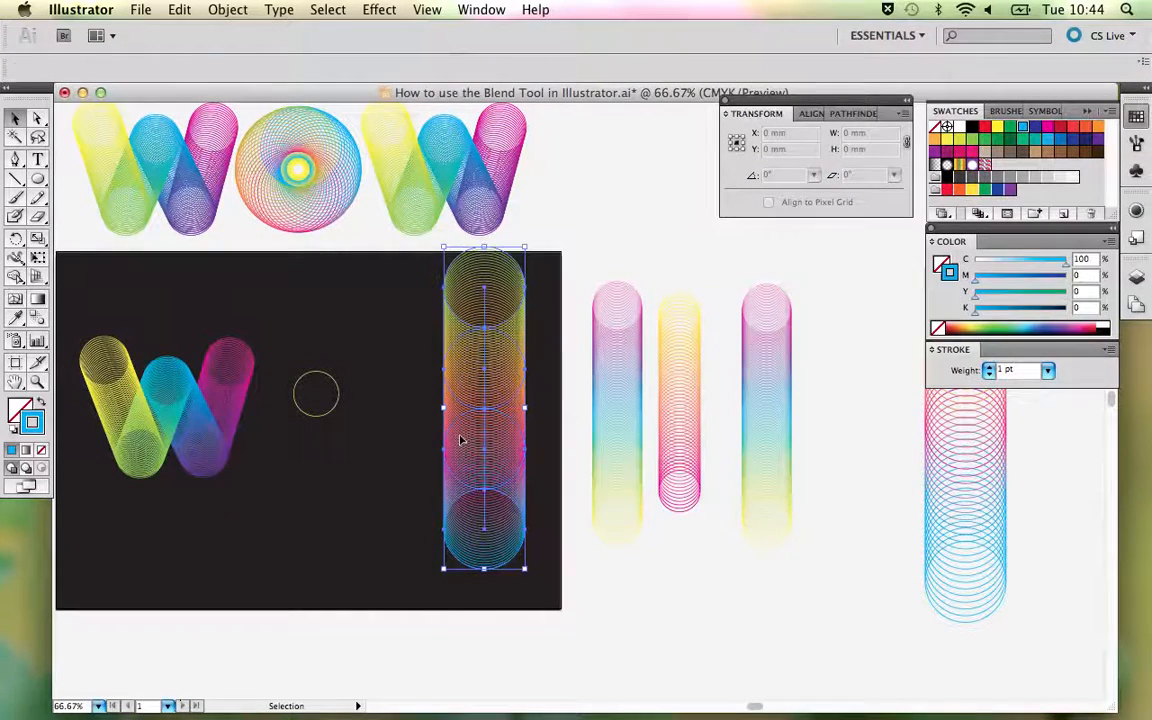
click(376, 425)
click(339, 393)
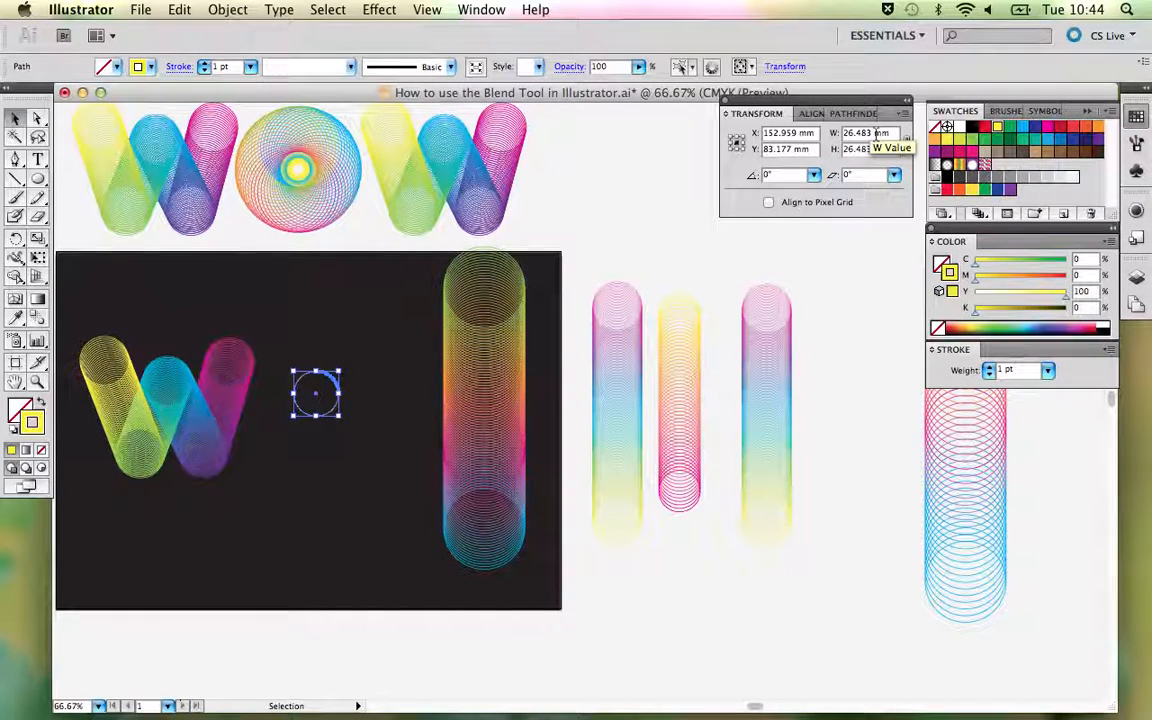
- Draw a new circle with the Ellipse tool above the old small circle and set its width and height to 26 mm
click(38, 178)
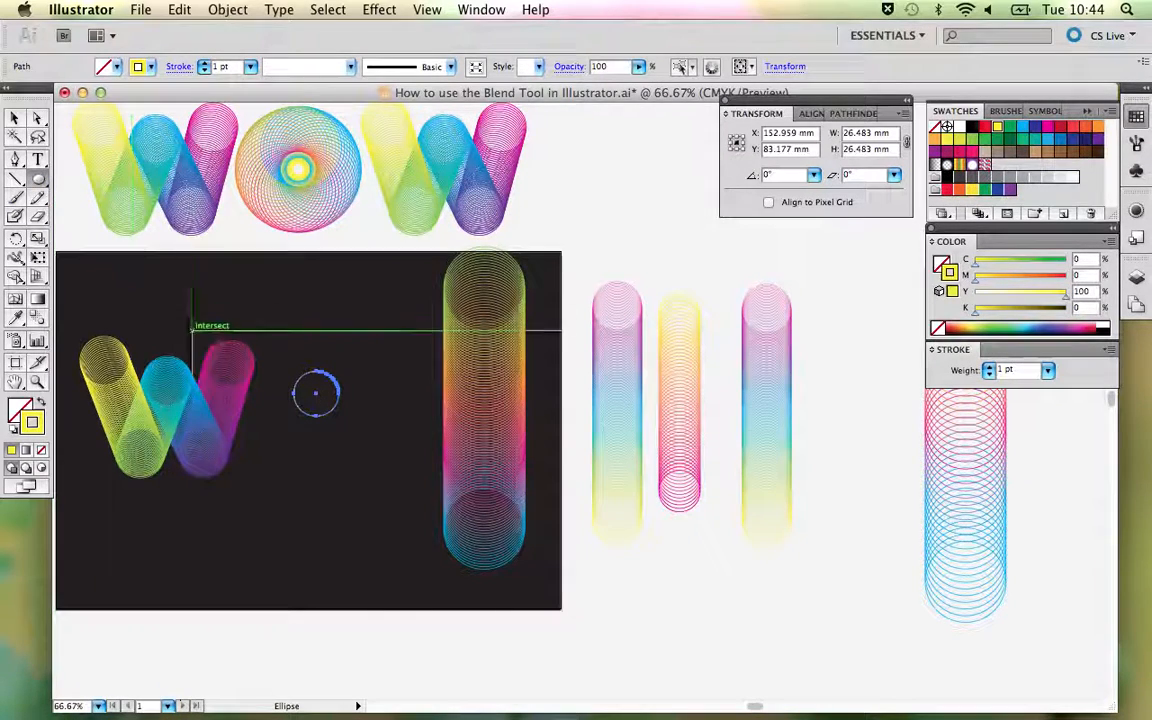
drag(366, 315, 386, 330)
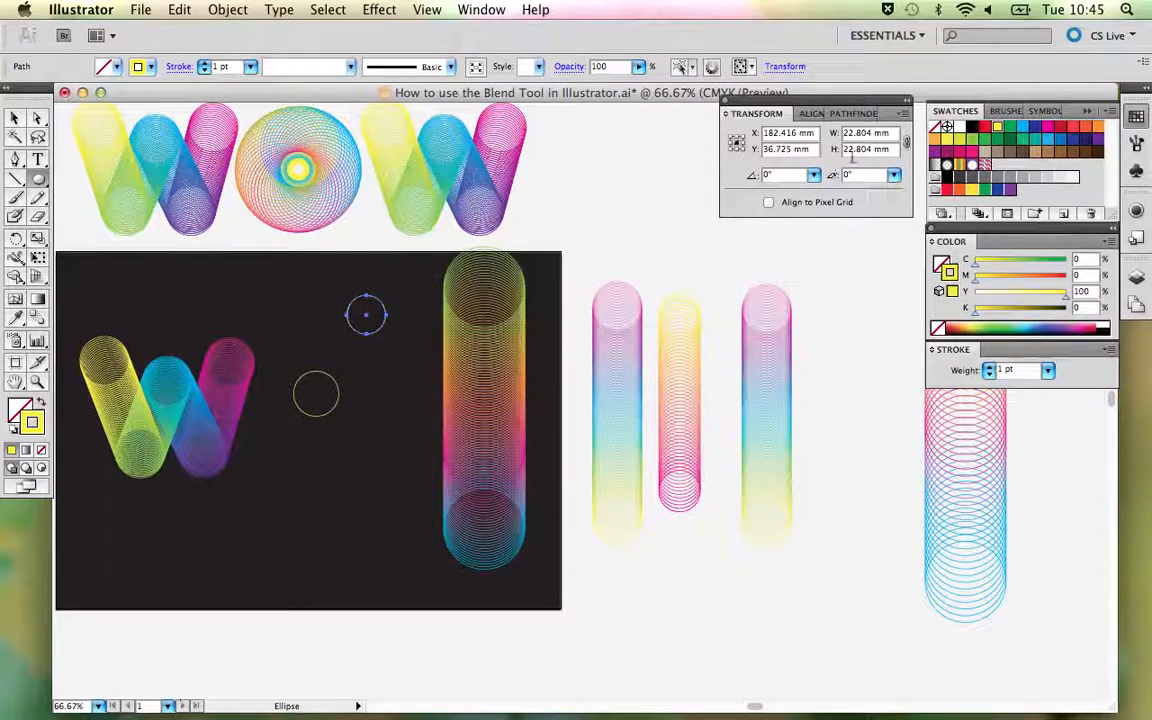
click(870, 132)
text(26)
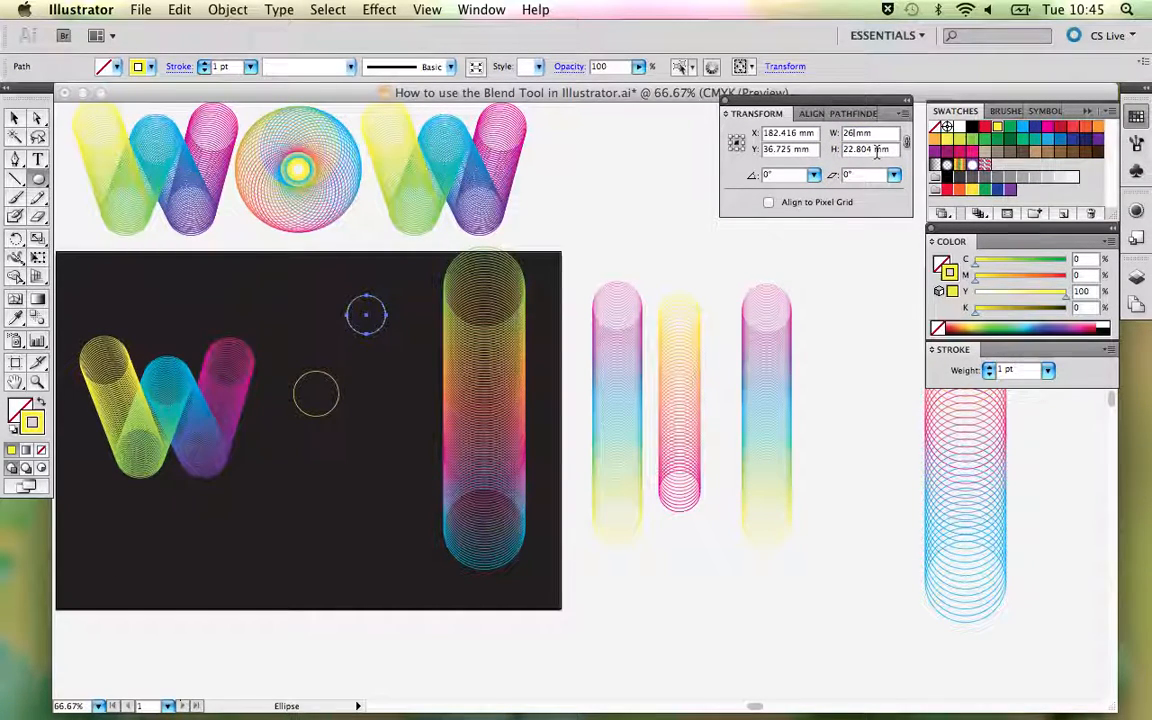
key(Return)
drag(873, 149, 806, 149)
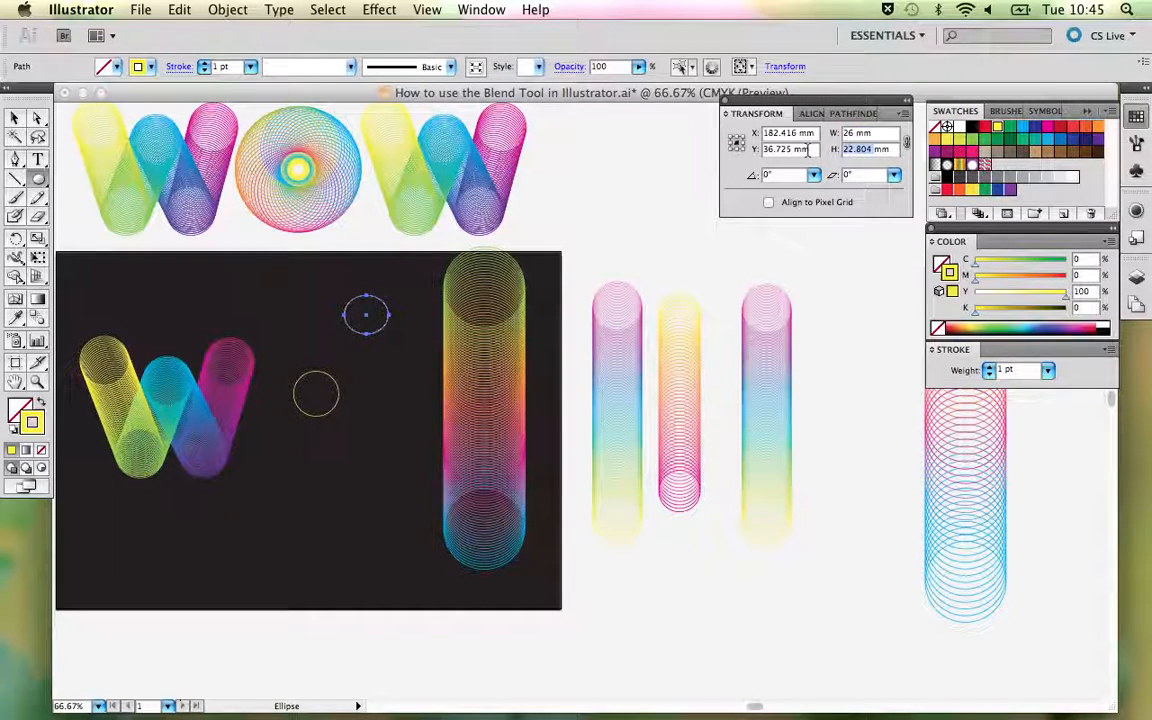
text(26)
key(Return)
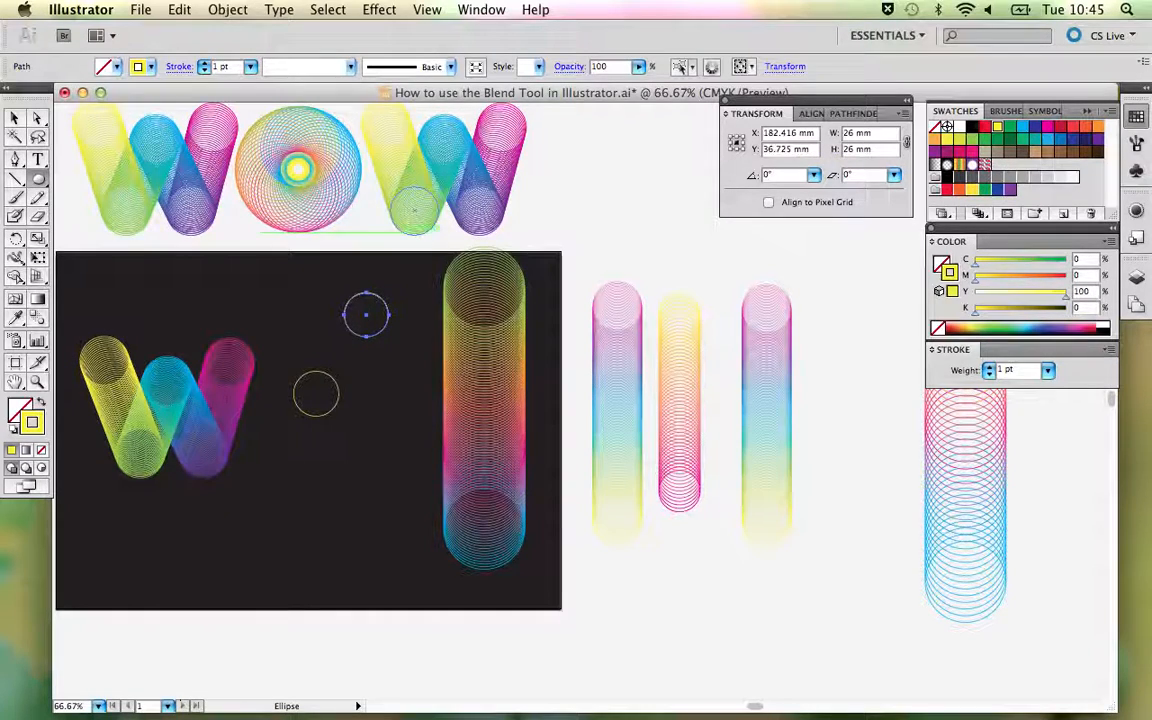
- Delete the old small circle and move the 26 mm circle down into the space between the W and the blend column
click(15, 118)
drag(258, 372, 329, 420)
key(Delete)
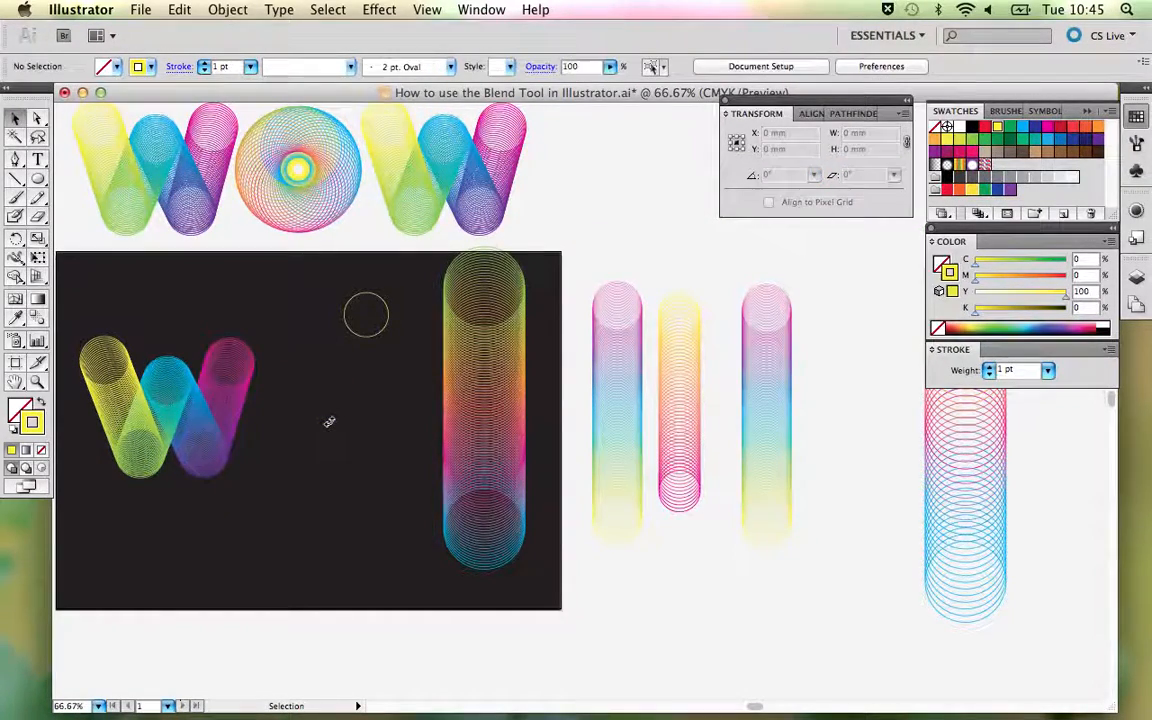
drag(338, 336, 303, 392)
- Replace the four-circle blend's spine with the 26 mm circle, and shift the resulting O slightly down and to the right
shift+click(478, 399)
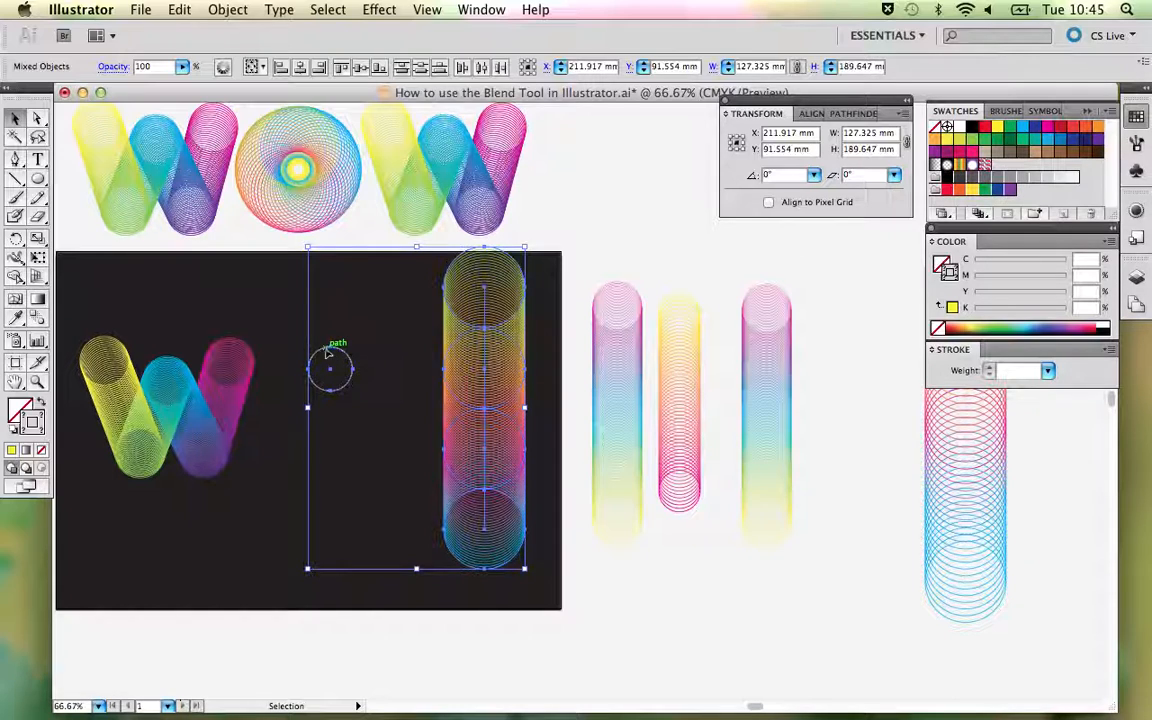
click(228, 9)
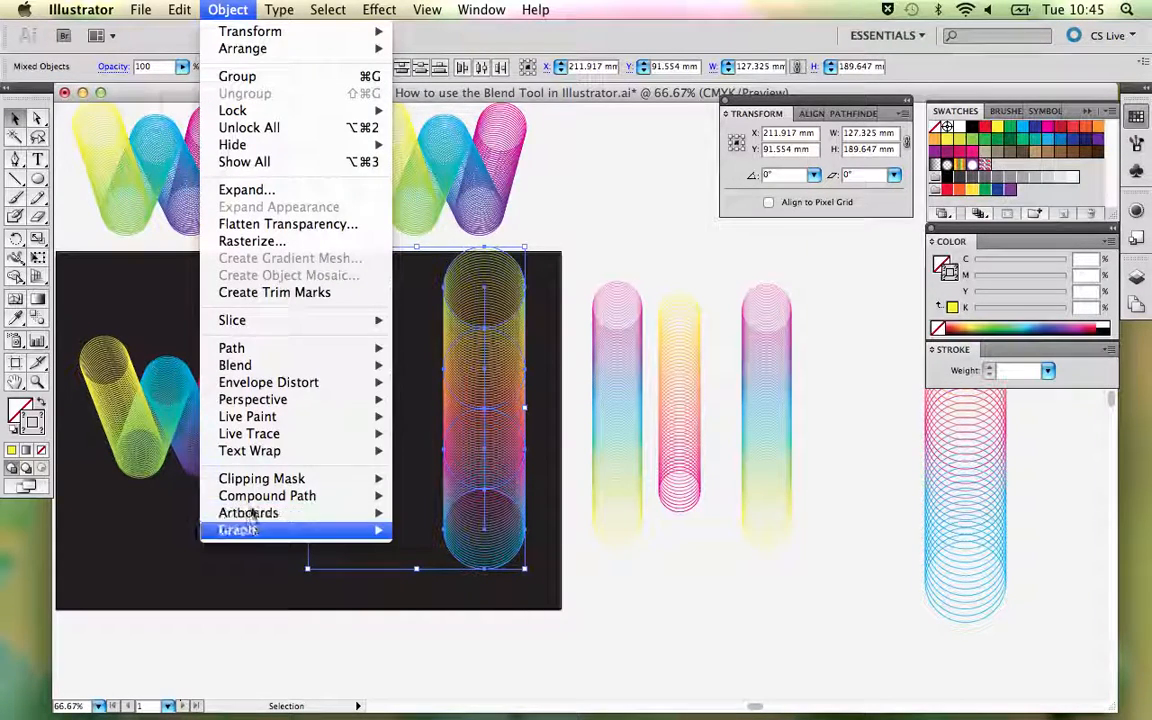
mouse_move(375, 366)
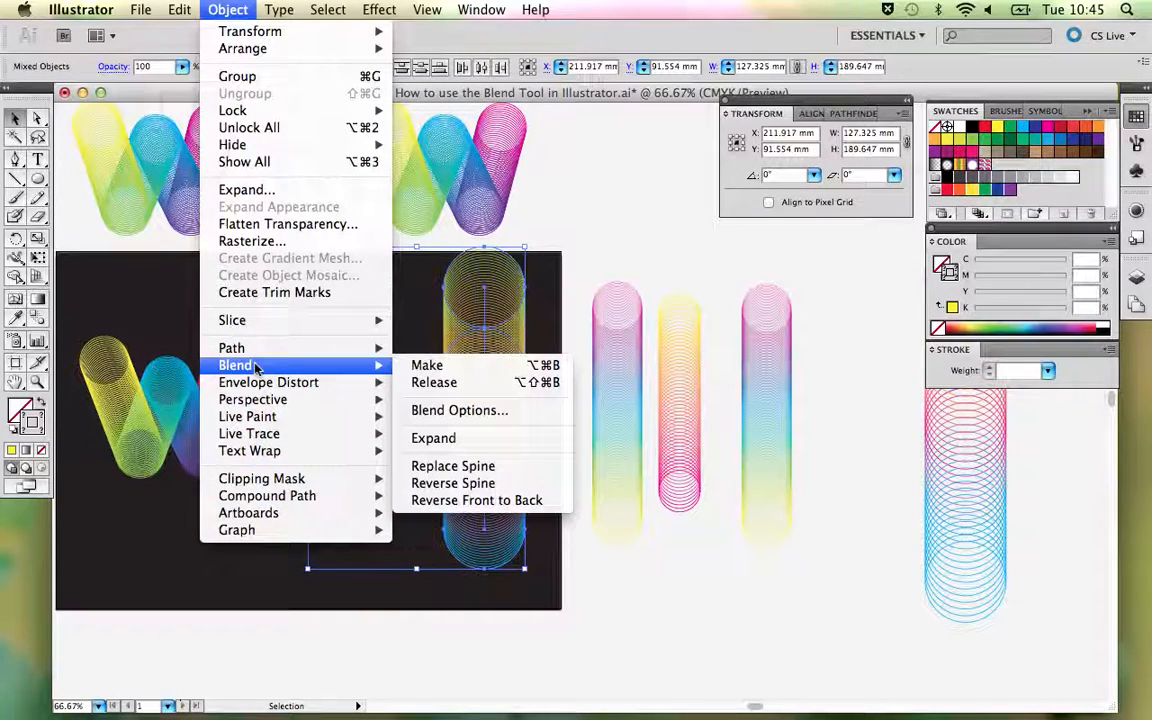
click(490, 468)
click(494, 468)
drag(351, 401, 369, 424)
click(458, 421)
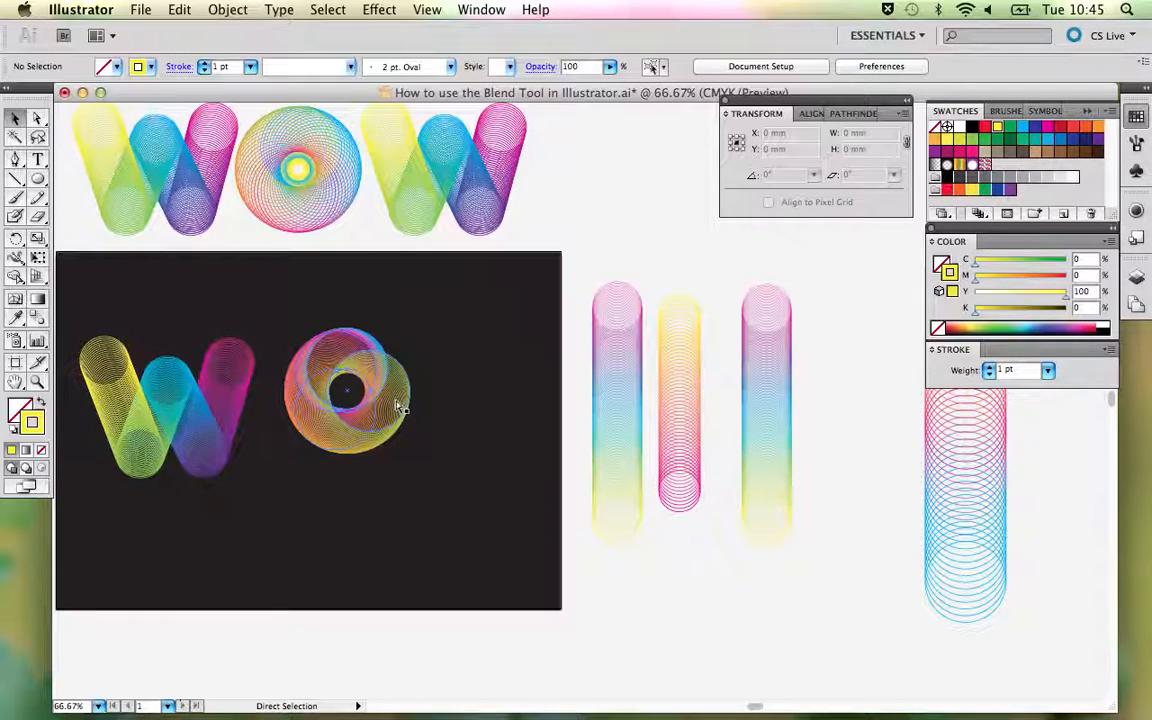
- Display the artwork as outlines, dismiss the server alert, and select the O's inner spine circle with Direct Selection
key(super+y)
key(z)
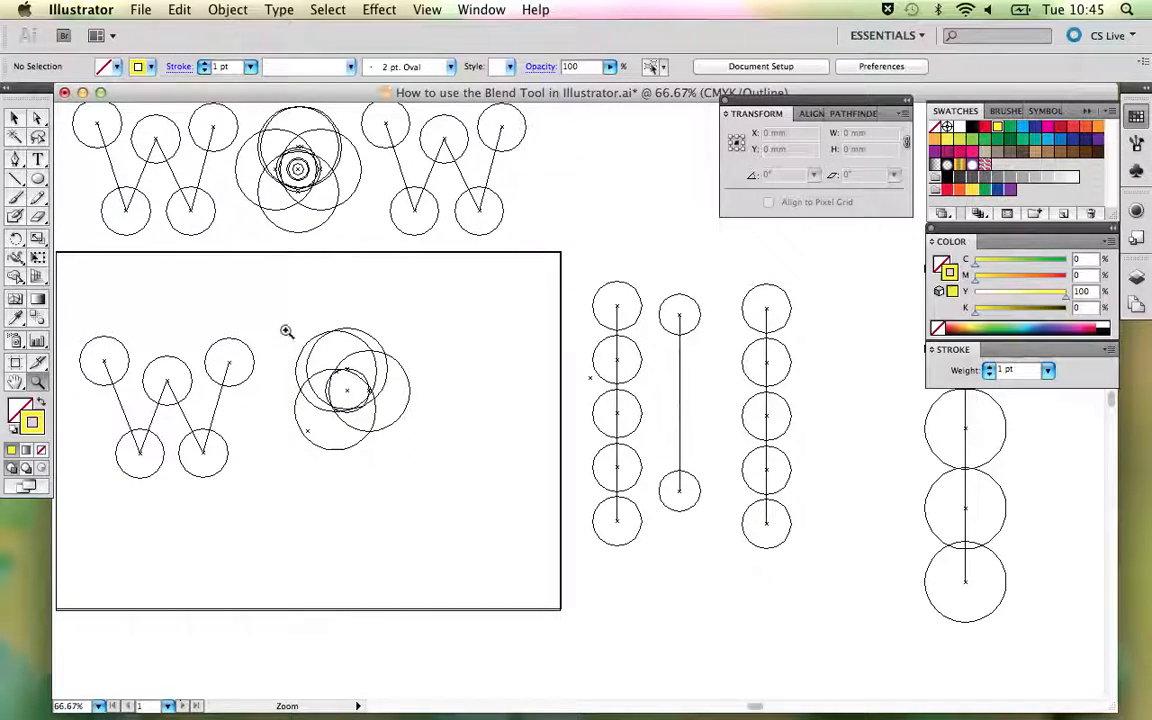
drag(286, 331, 419, 450)
drag(481, 399, 316, 376)
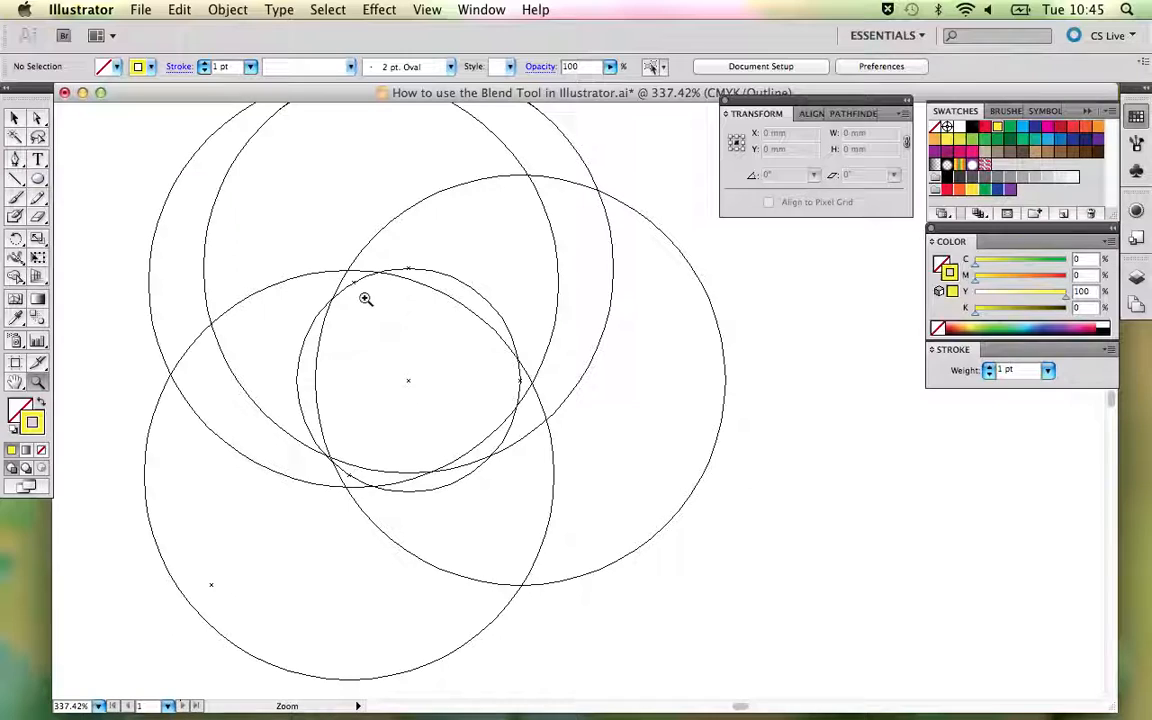
key(a)
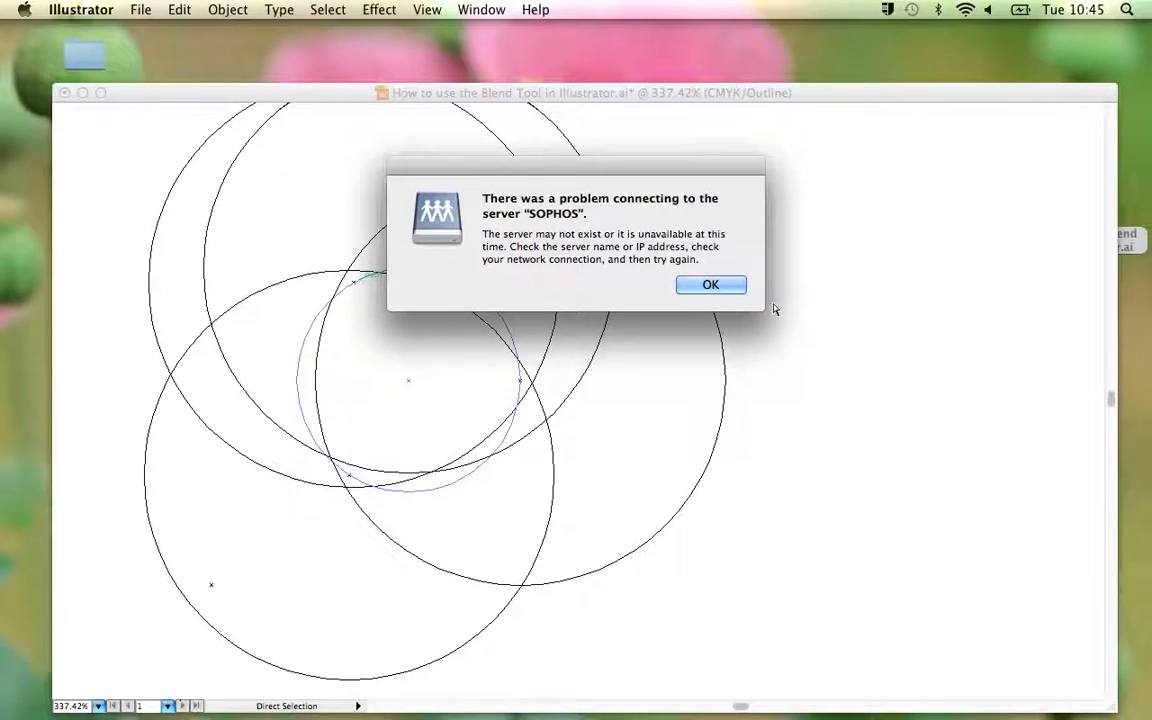
click(725, 287)
click(359, 288)
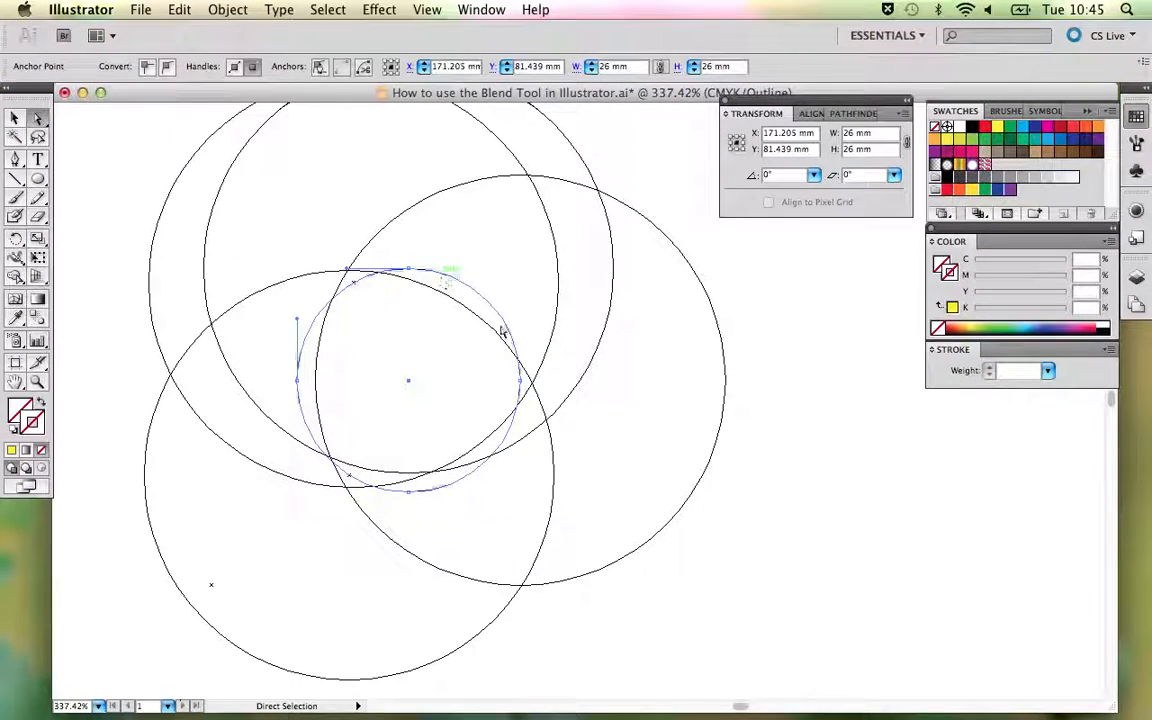
- Add a series of anchor points with the Pen tool along the spine circle's upper-right arc, checking the O in colour preview
click(15, 160)
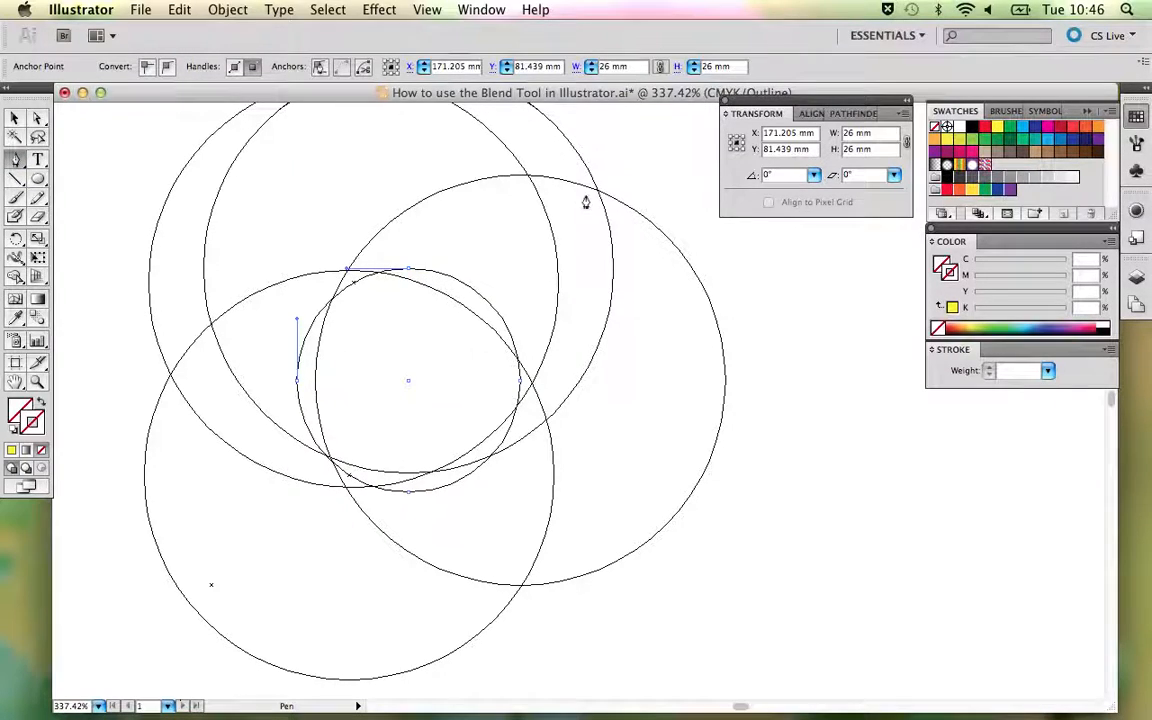
click(428, 276)
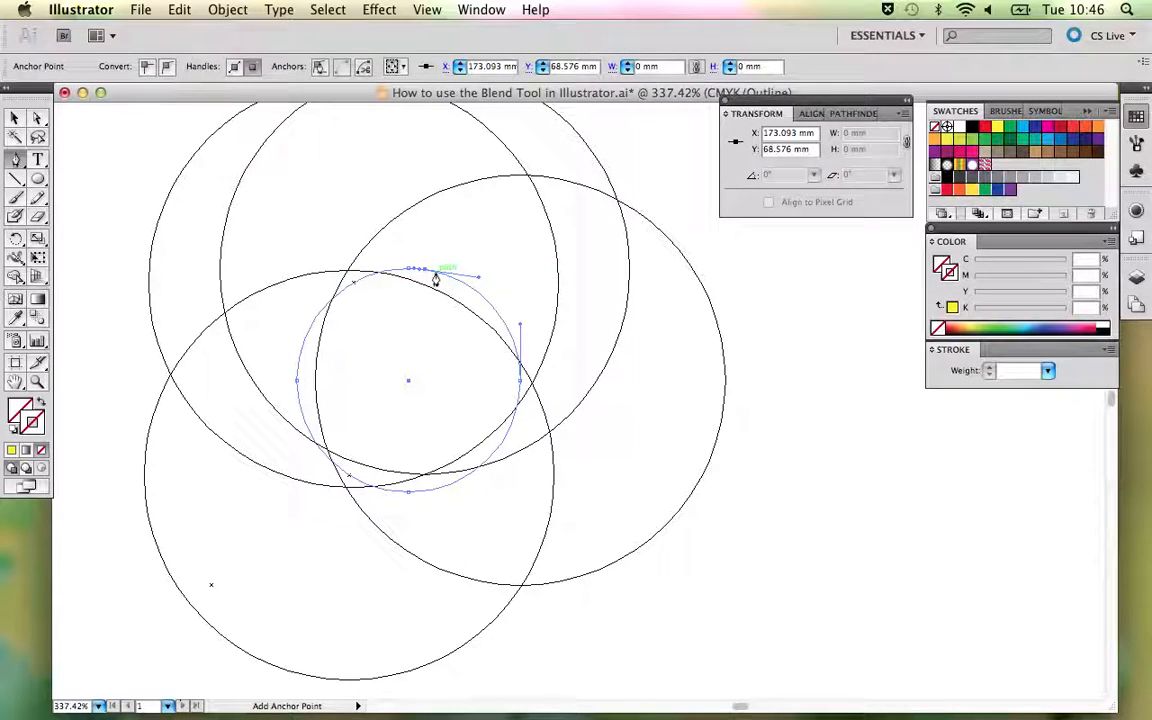
drag(435, 280, 460, 289)
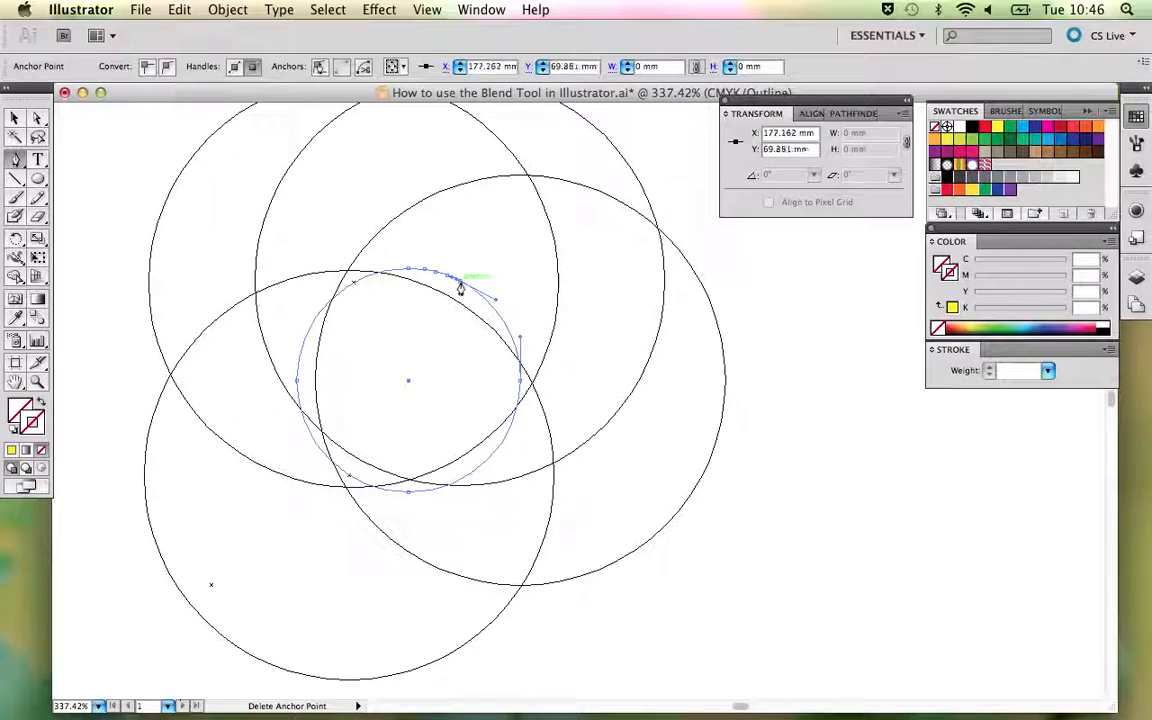
drag(470, 294, 502, 327)
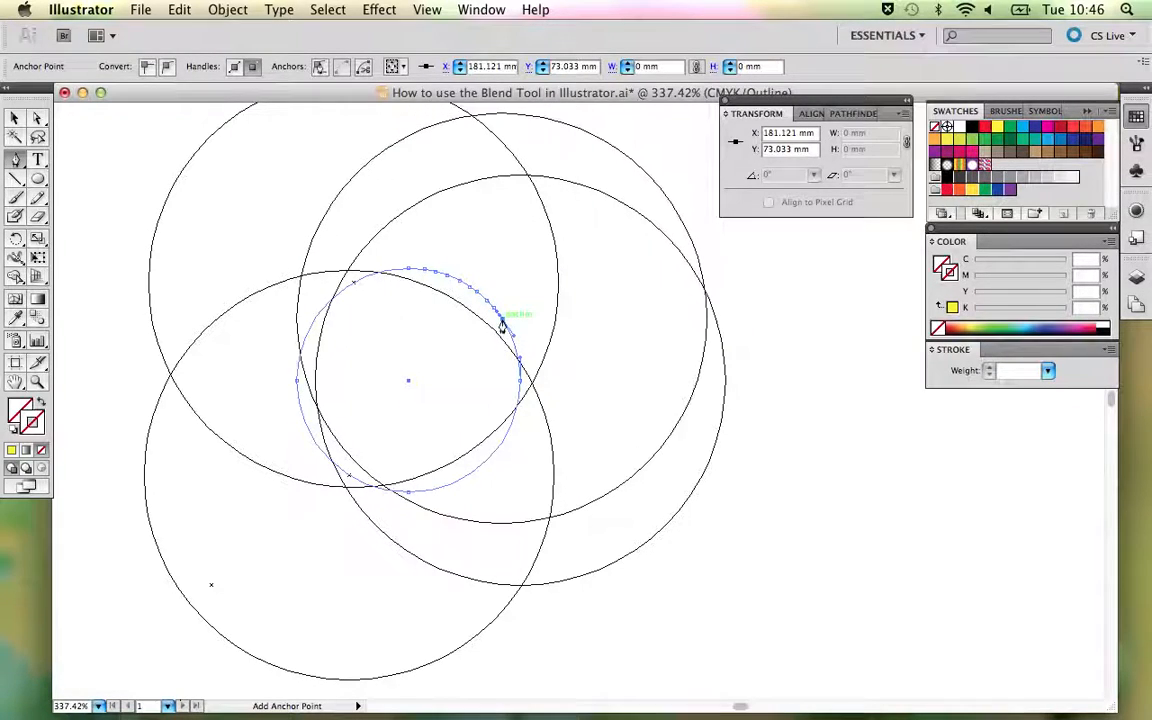
key(super+y)
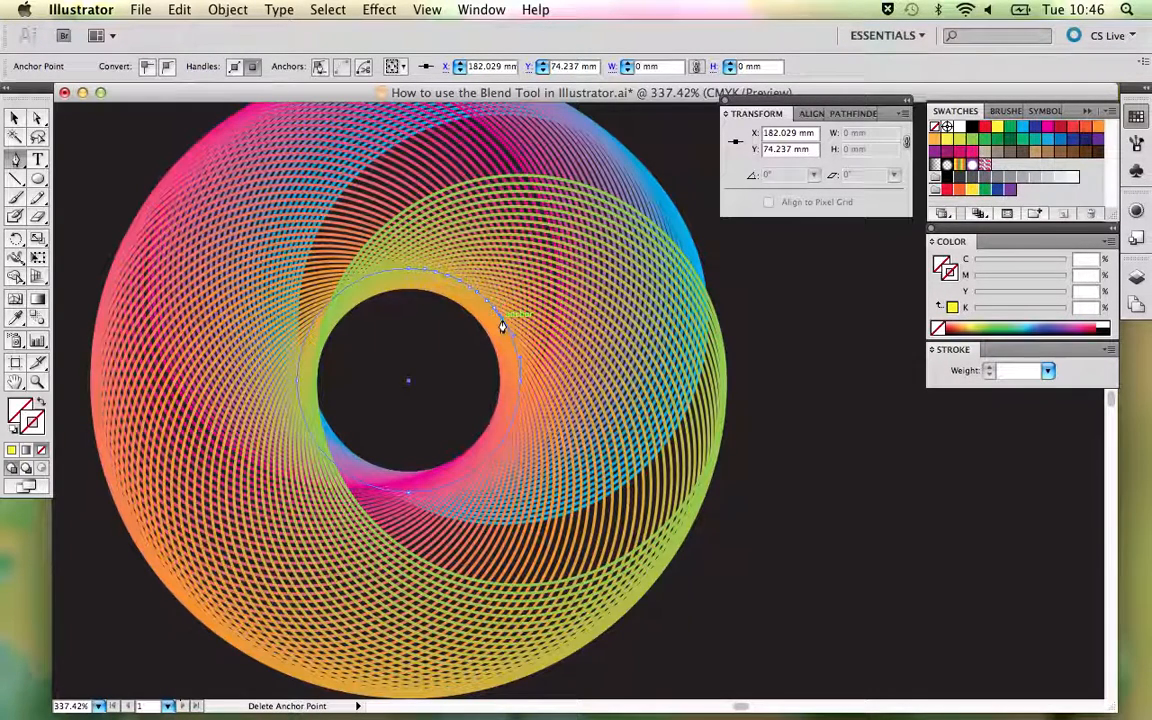
drag(508, 336, 517, 363)
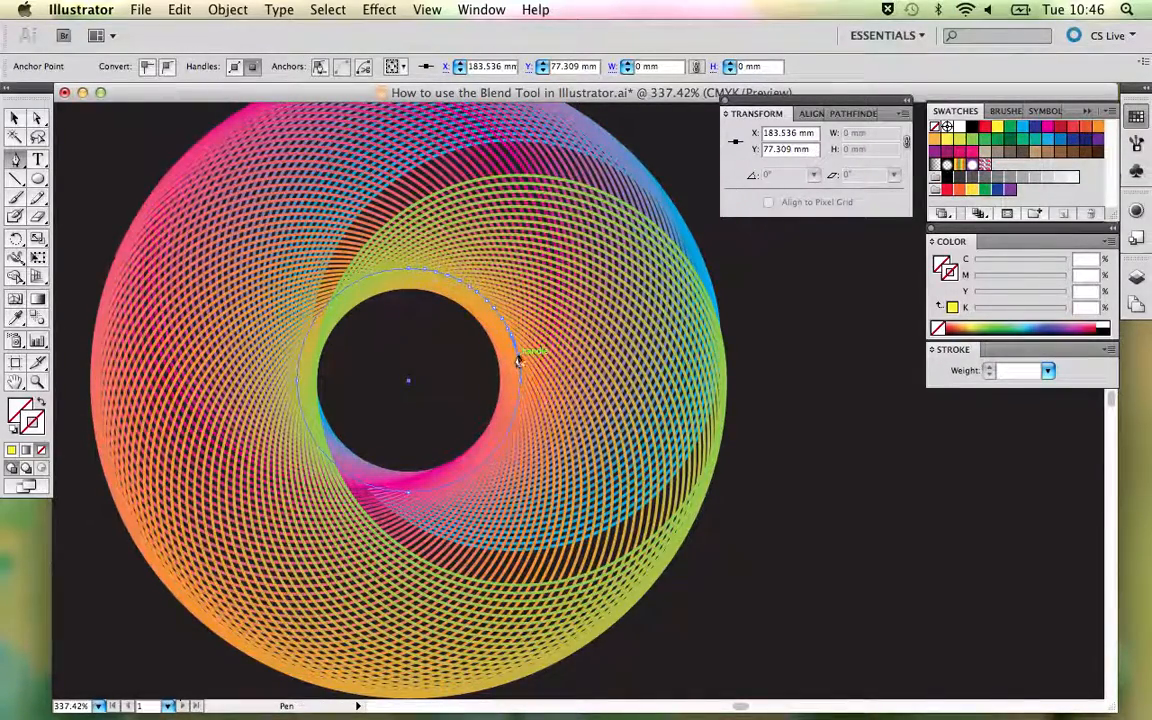
click(518, 359)
key(super+z)
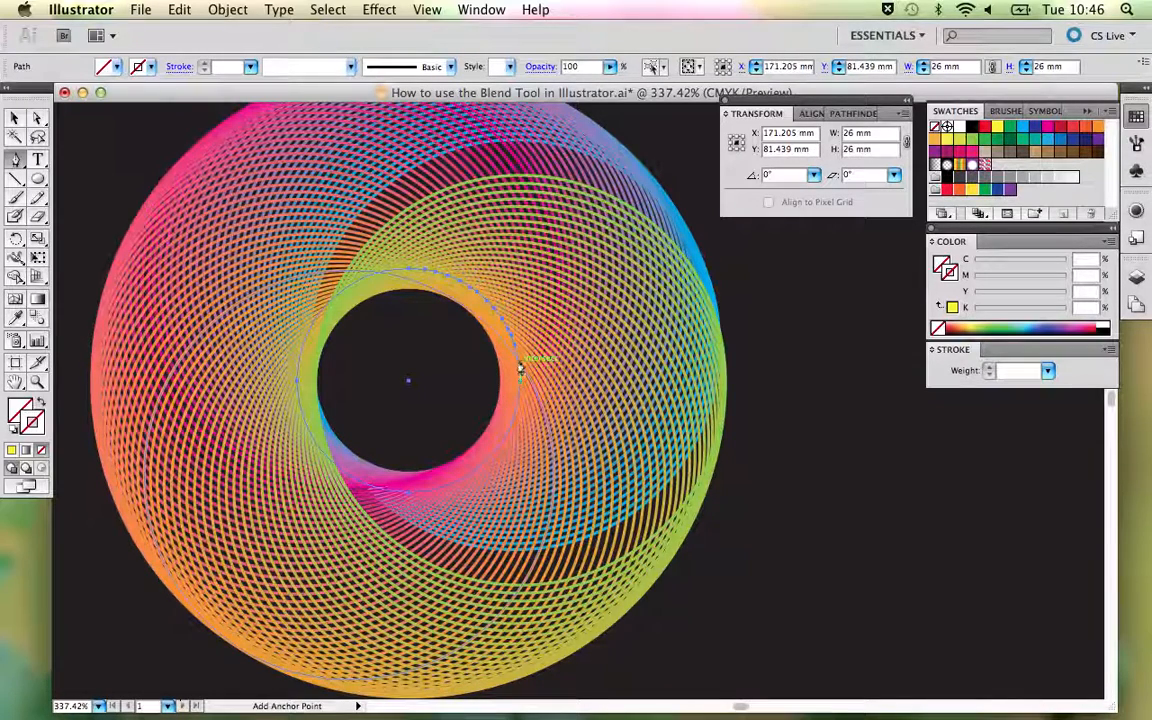
click(516, 362)
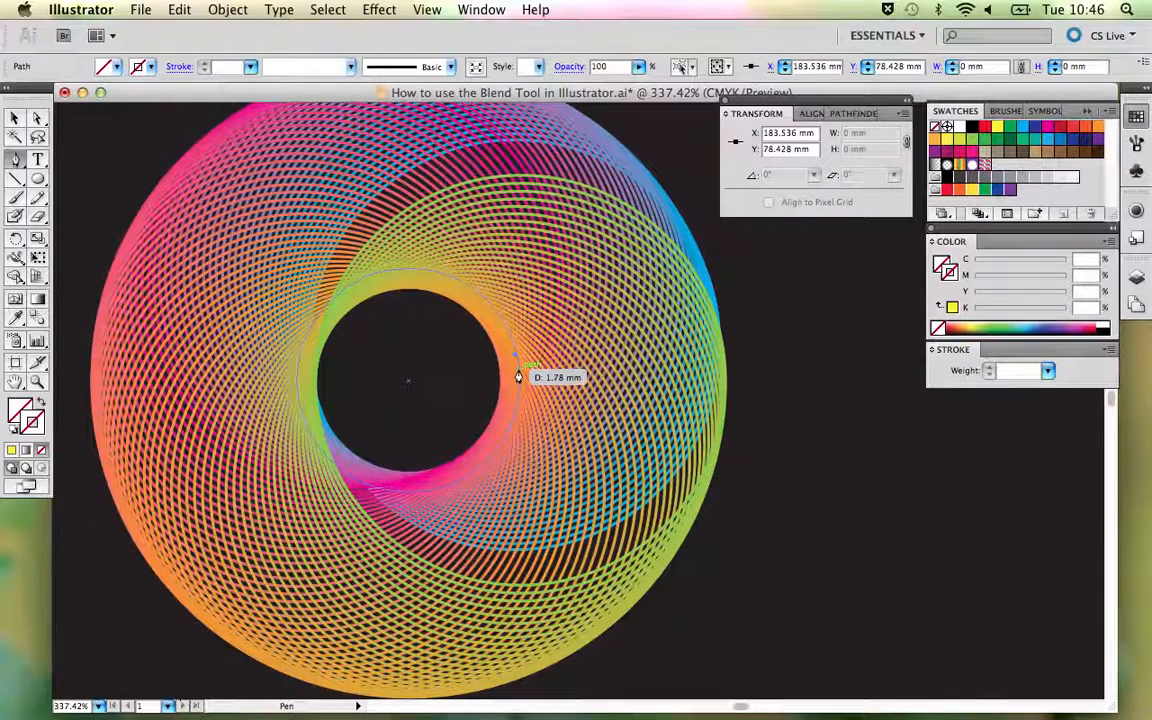
key(super+z)
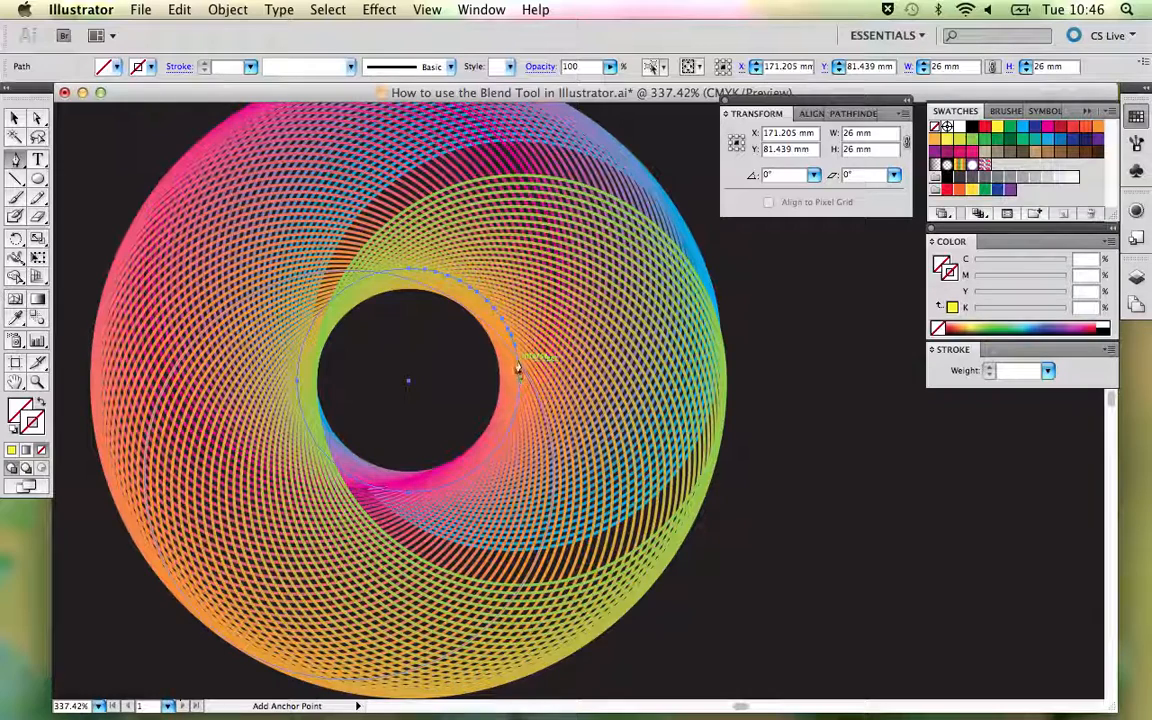
- Add another anchor point in outline view just above the spine circle's right-hand anchor, then restore the colour preview and deselect
key(super+y)
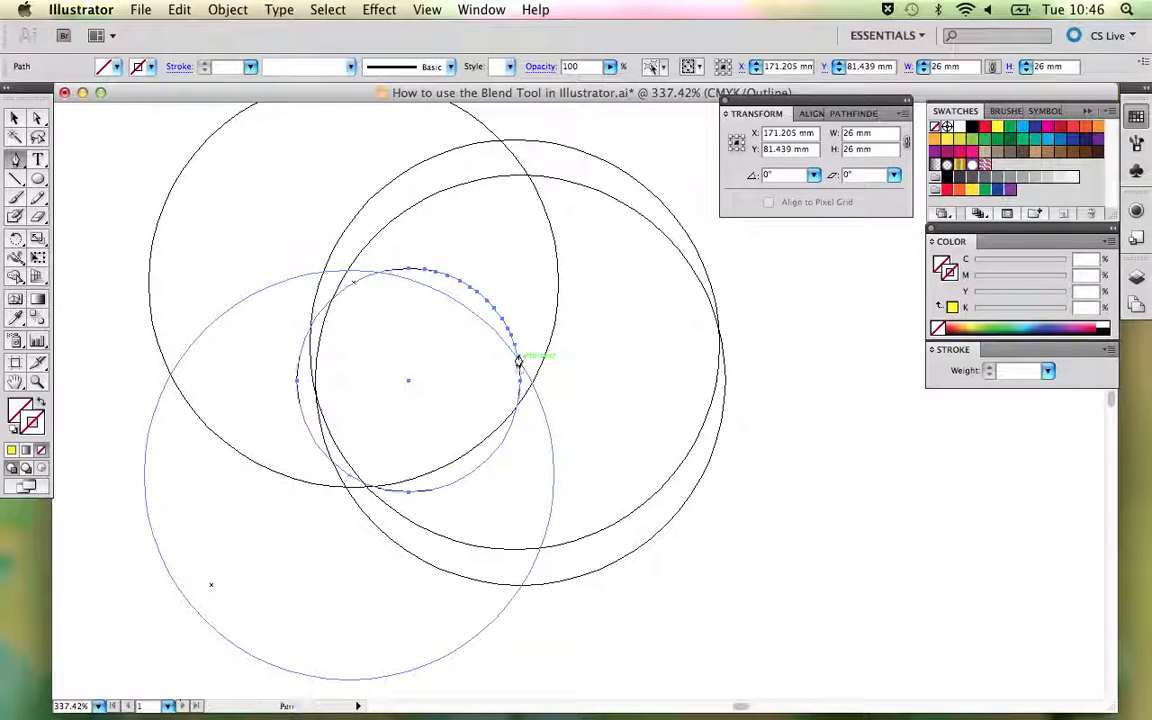
click(518, 371)
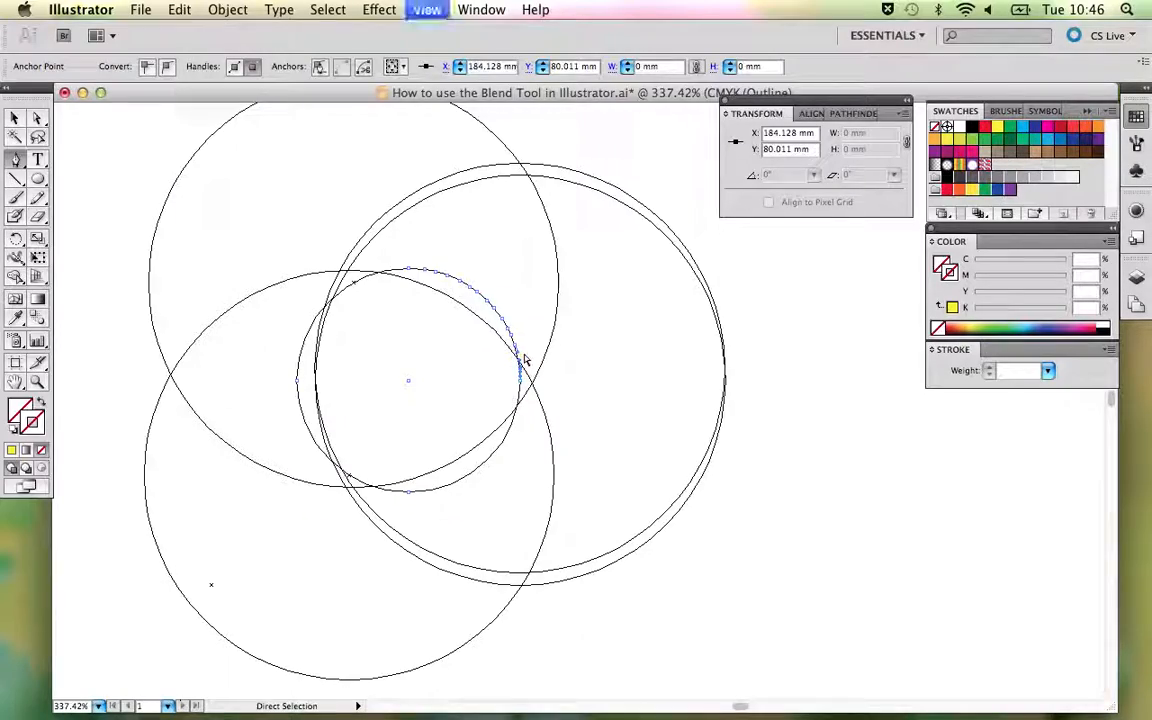
key(super+y)
key(super+minus)
key(super+minus)
key(super+minus)
key(super+minus)
key(super+minus)
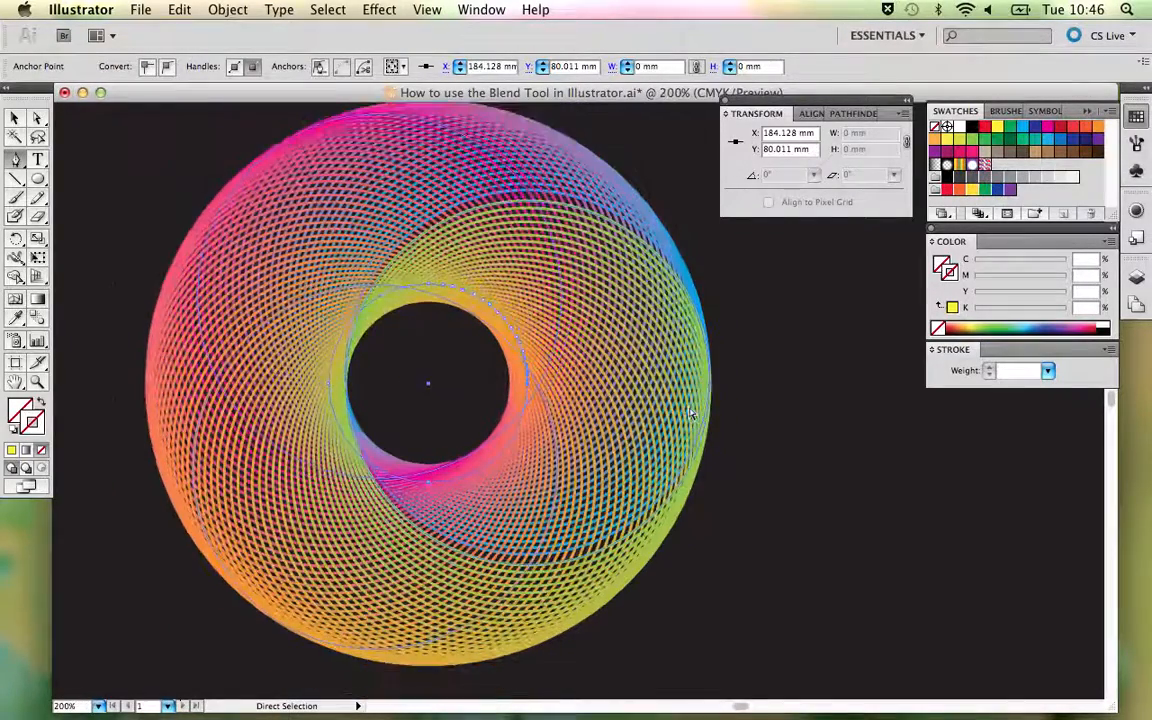
key(a)
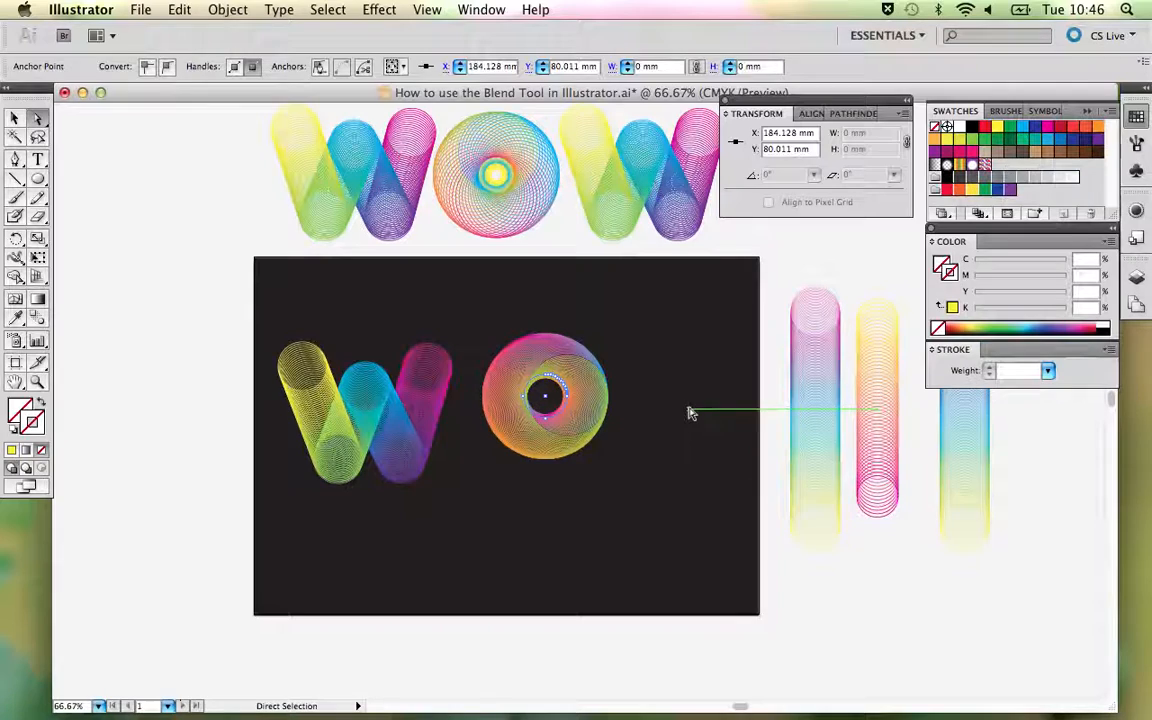
click(688, 412)
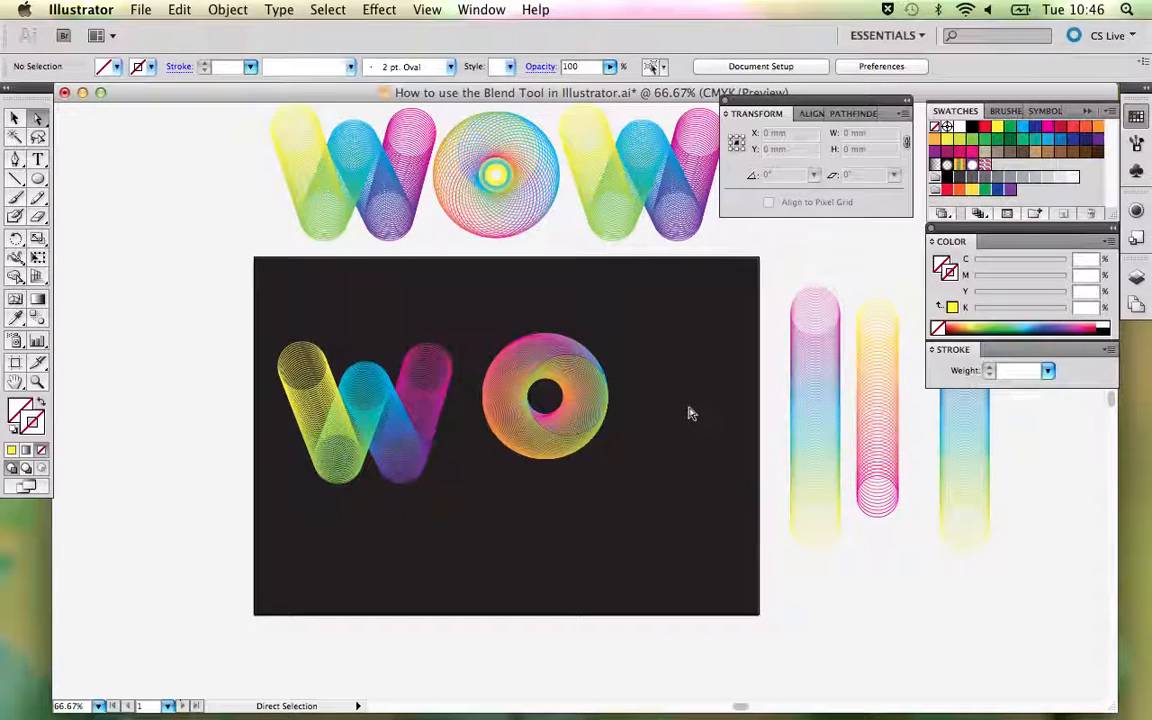
- Move the new O down and slightly left, and place a copy of the finished sample O on the dark background above it
key(v)
drag(600, 400, 577, 470)
click(650, 496)
click(515, 171)
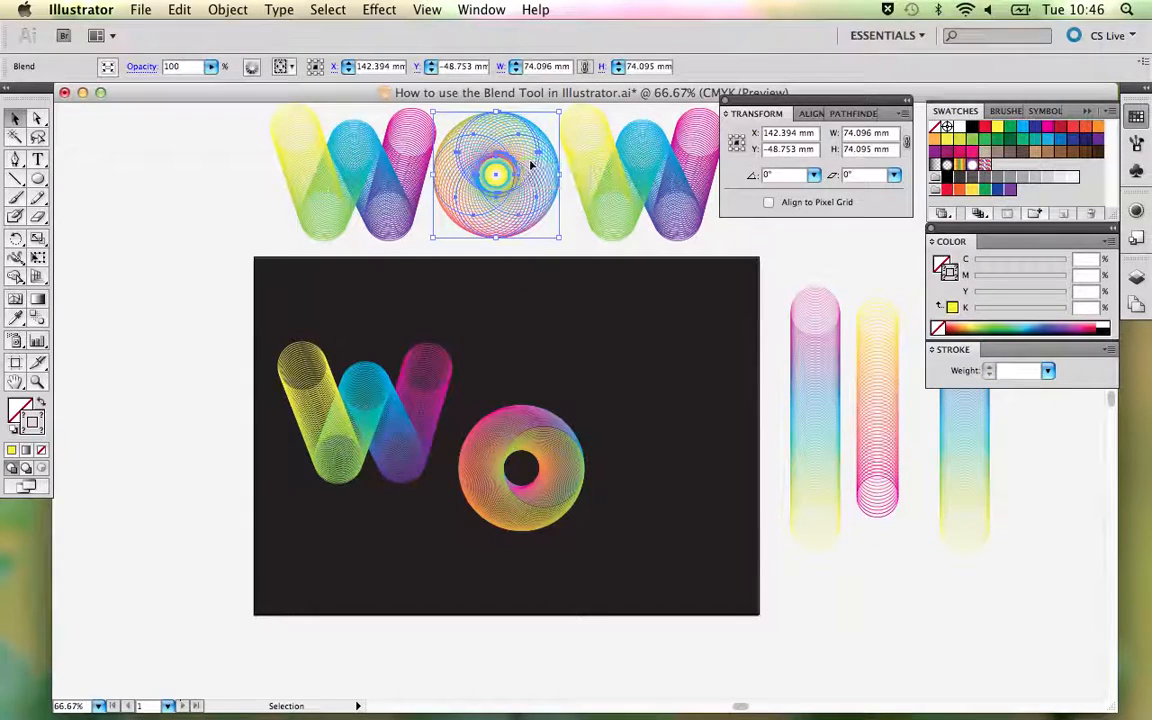
drag(531, 167, 657, 350)
click(724, 457)
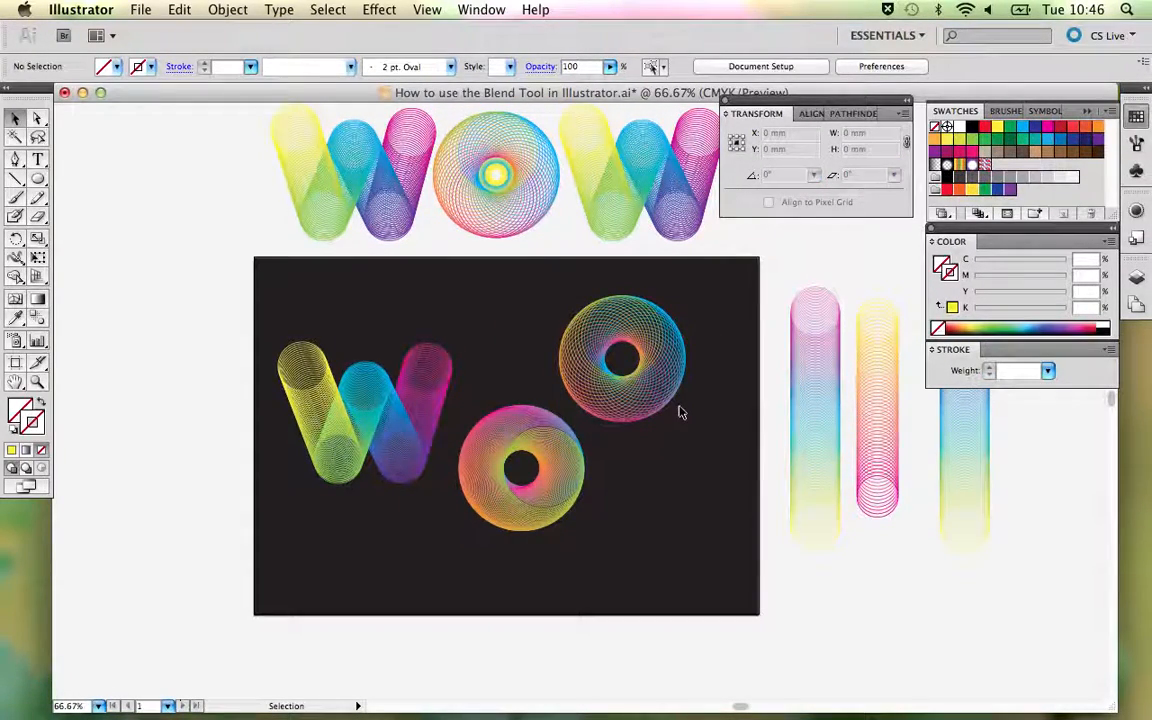
- Set the new O's blend to 18 specified steps after previewing it with 20
click(580, 472)
click(632, 494)
key(a)
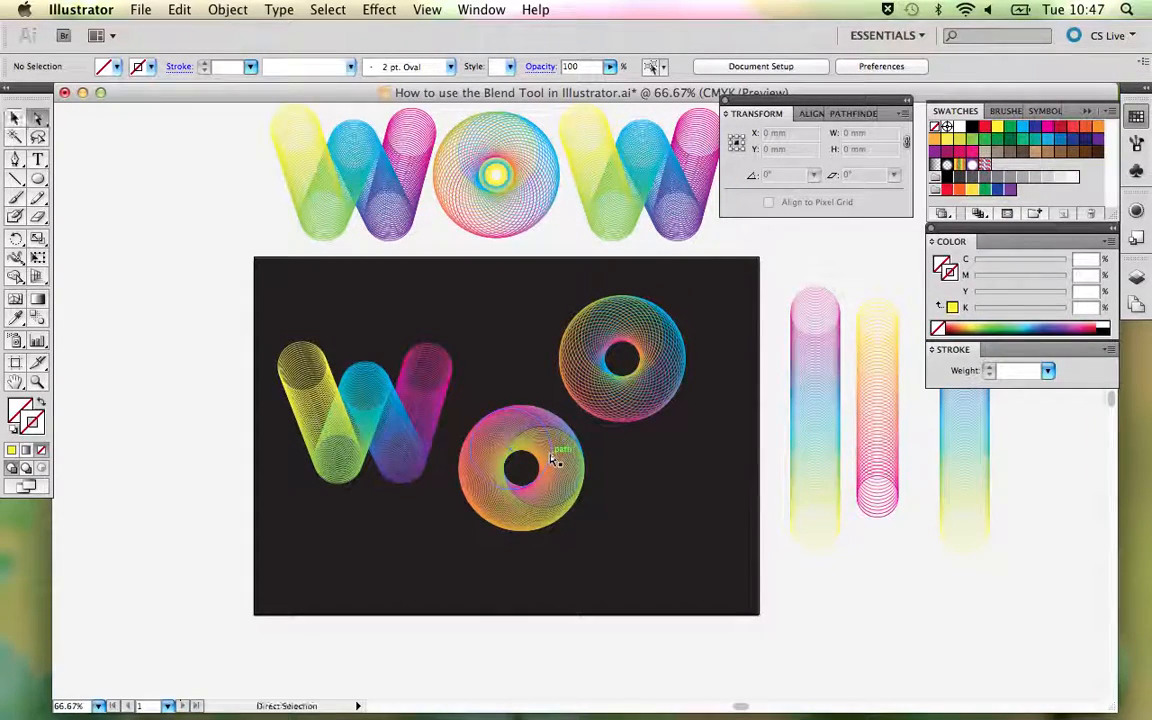
key(v)
click(550, 458)
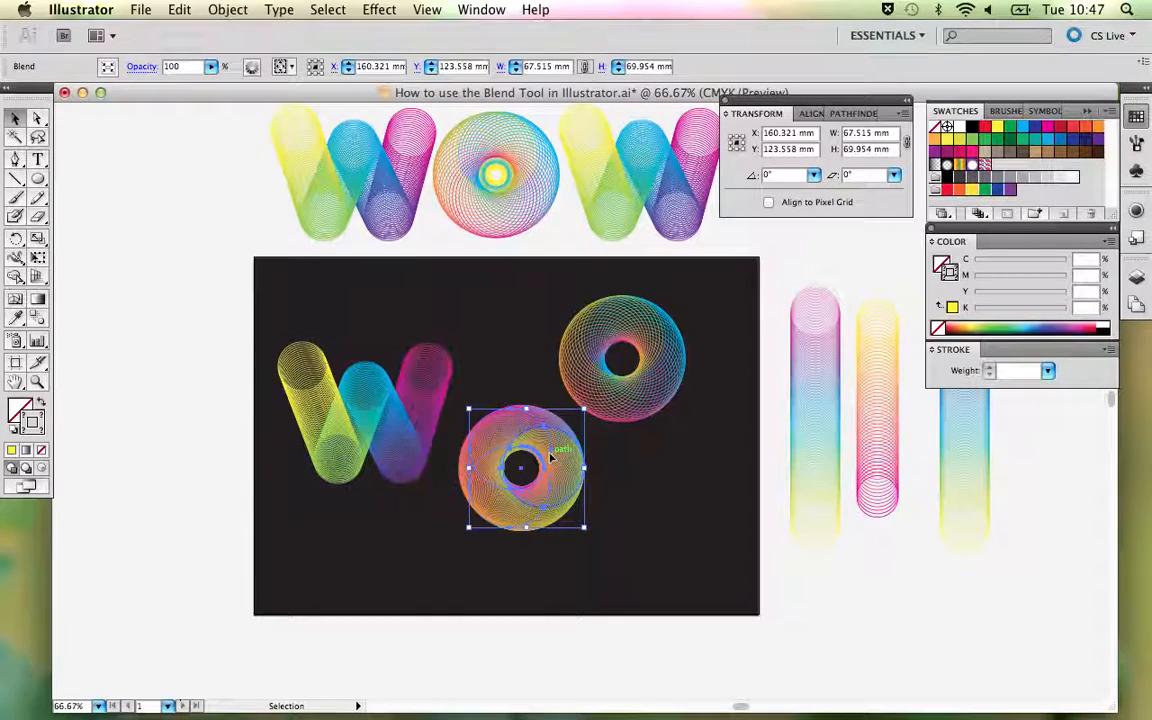
double_click(36, 320)
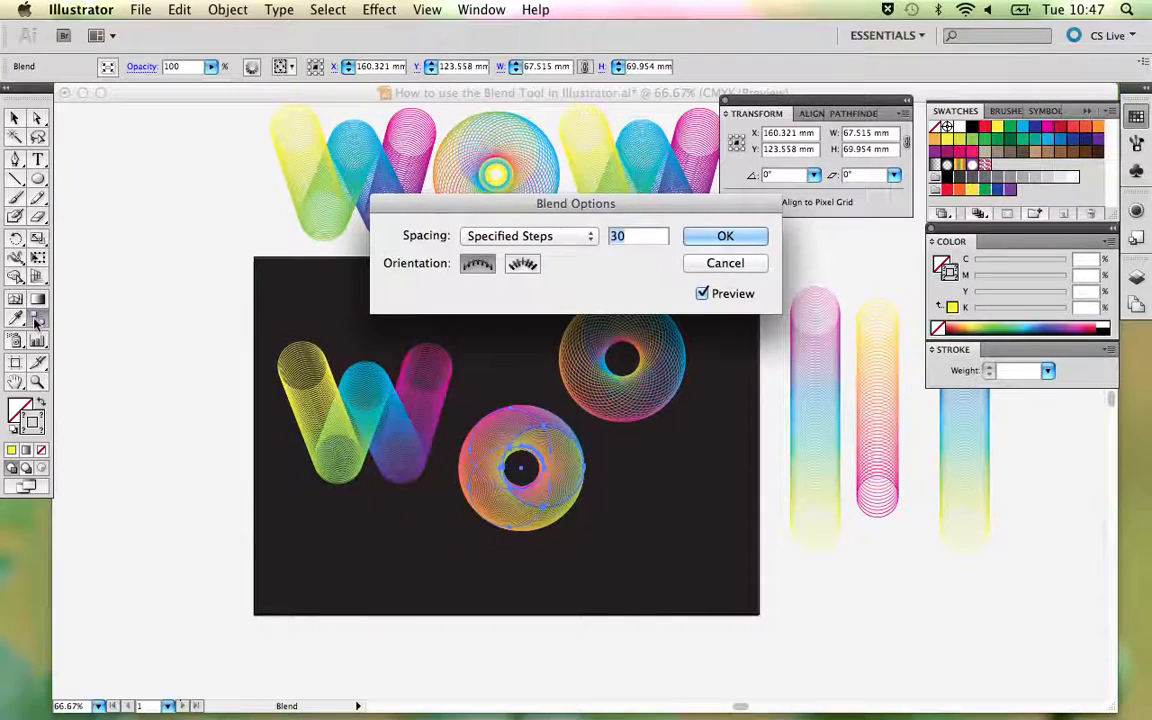
text(20)
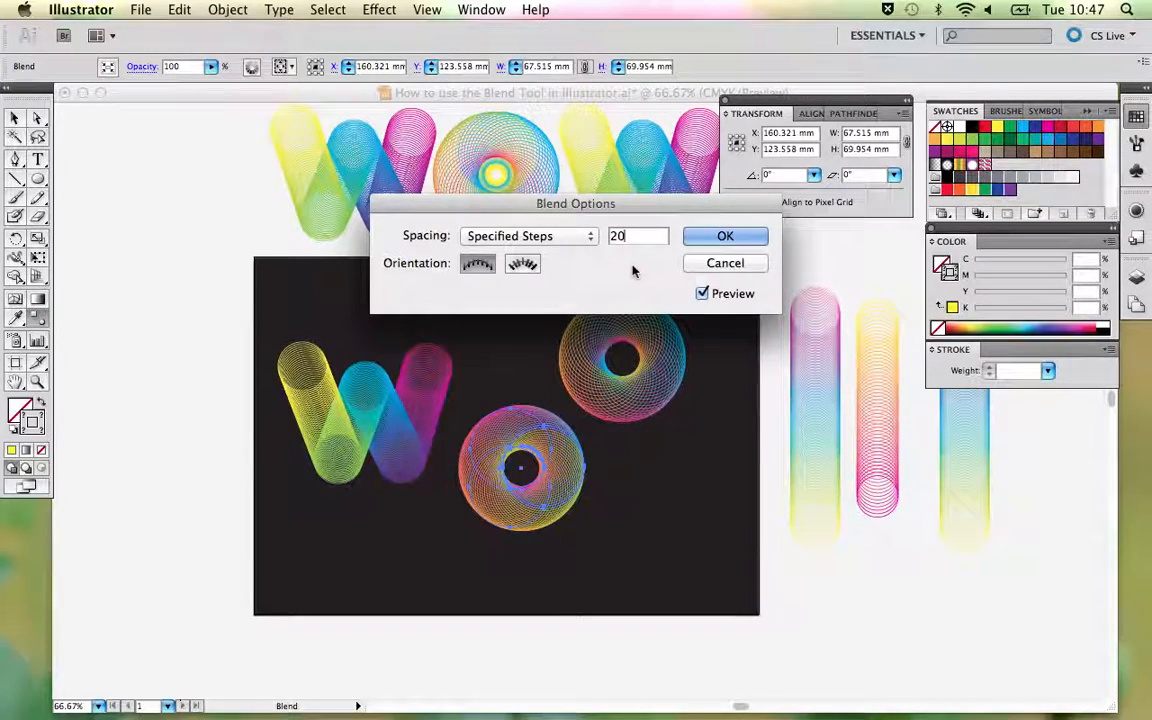
drag(627, 236, 593, 239)
text(18)
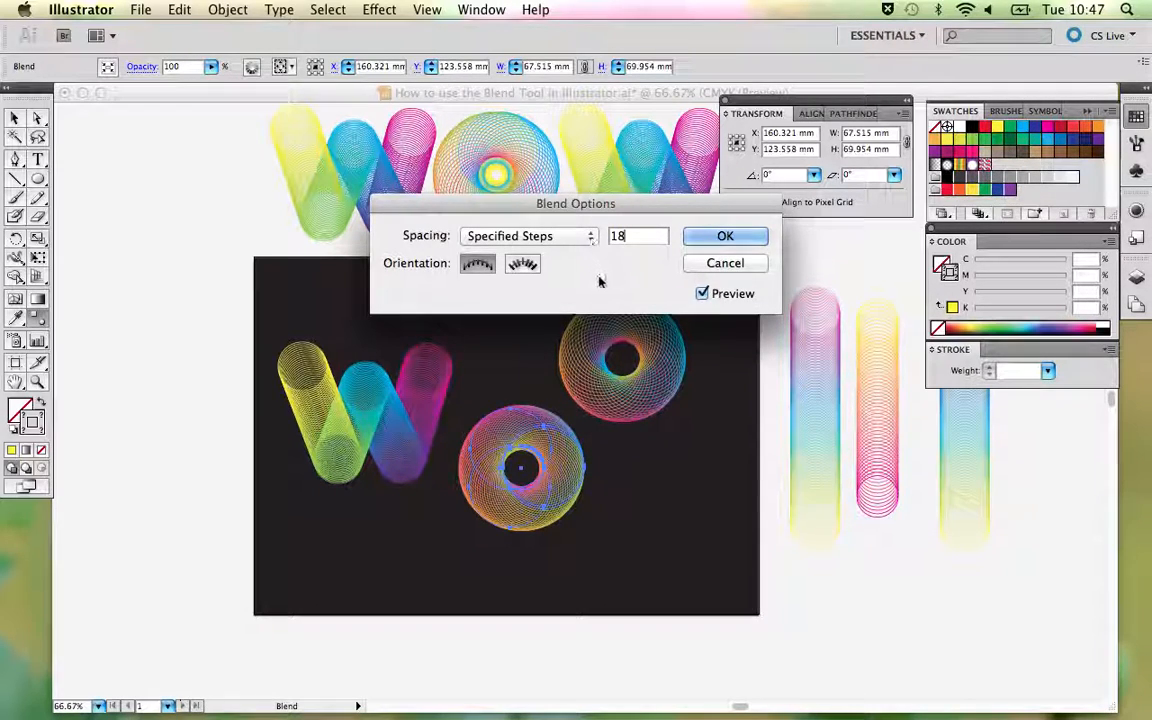
click(722, 237)
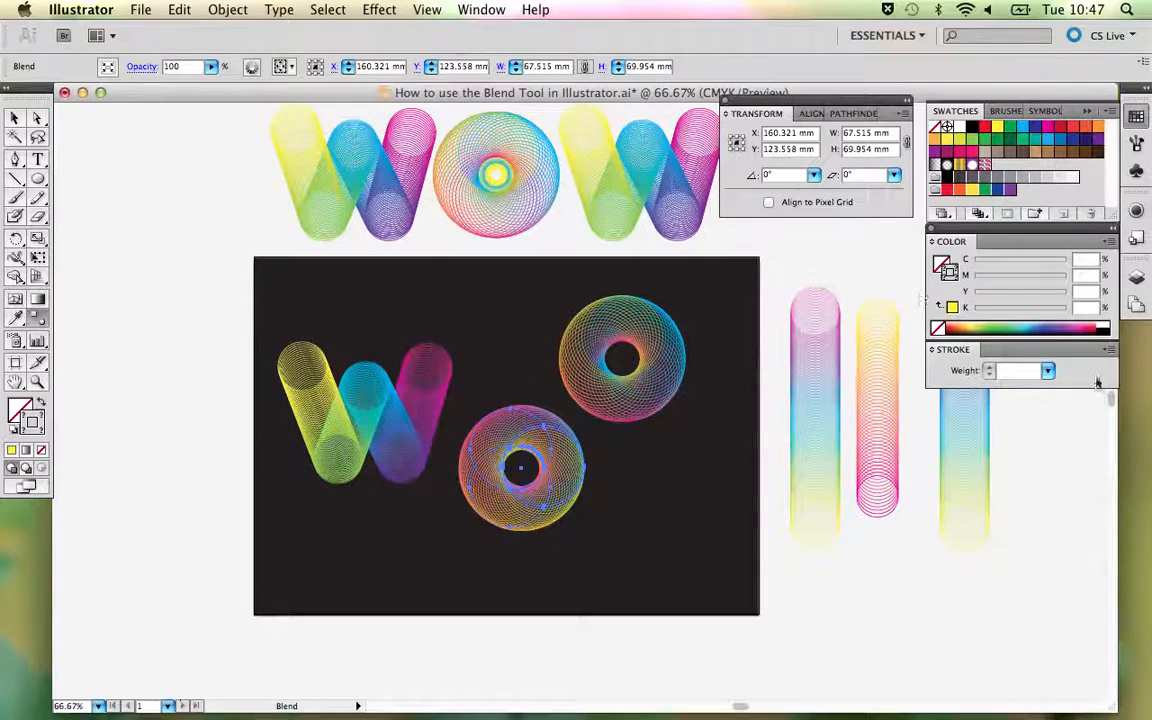
- Set the new O's stroke weight to 1 pt and deselect it
click(1048, 371)
click(1027, 370)
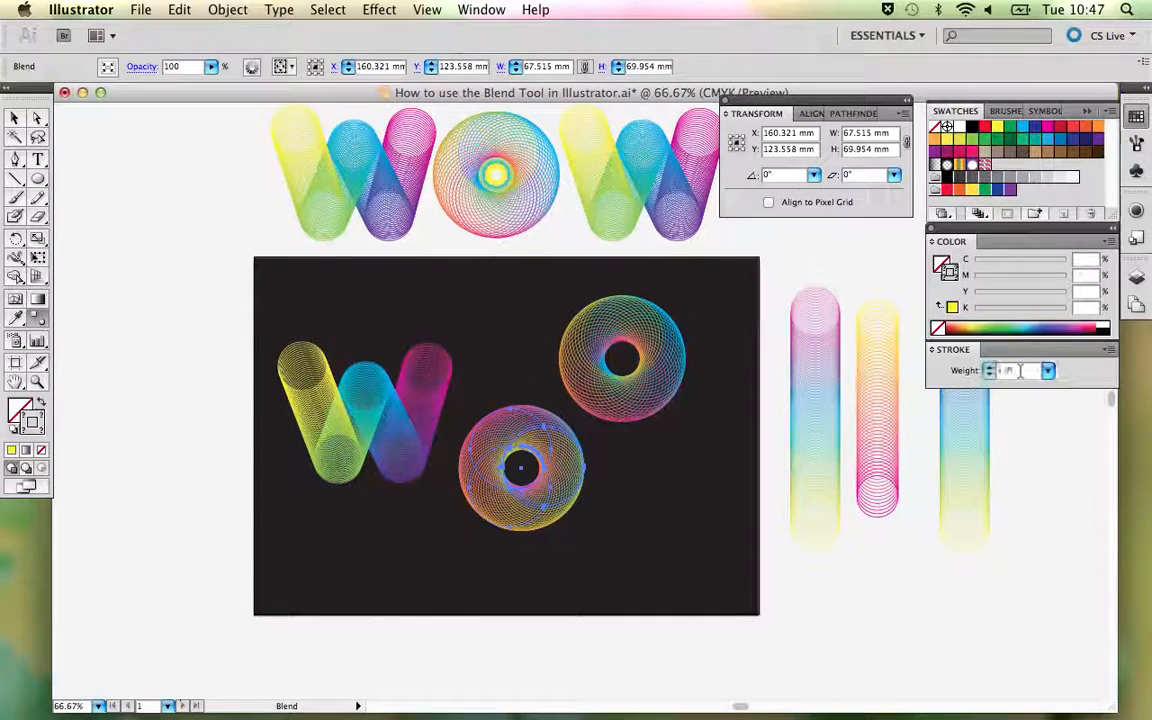
key(v)
click(653, 452)
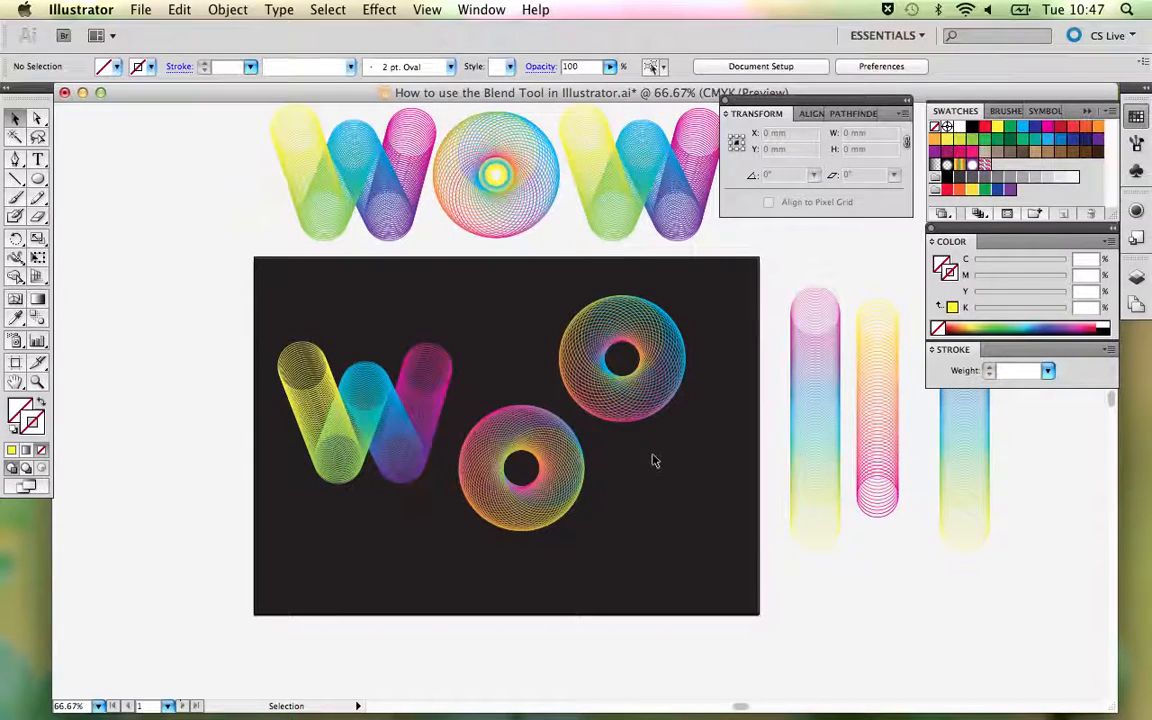
- Reduce the new O's blend to 15 specified steps and deselect it
click(490, 412)
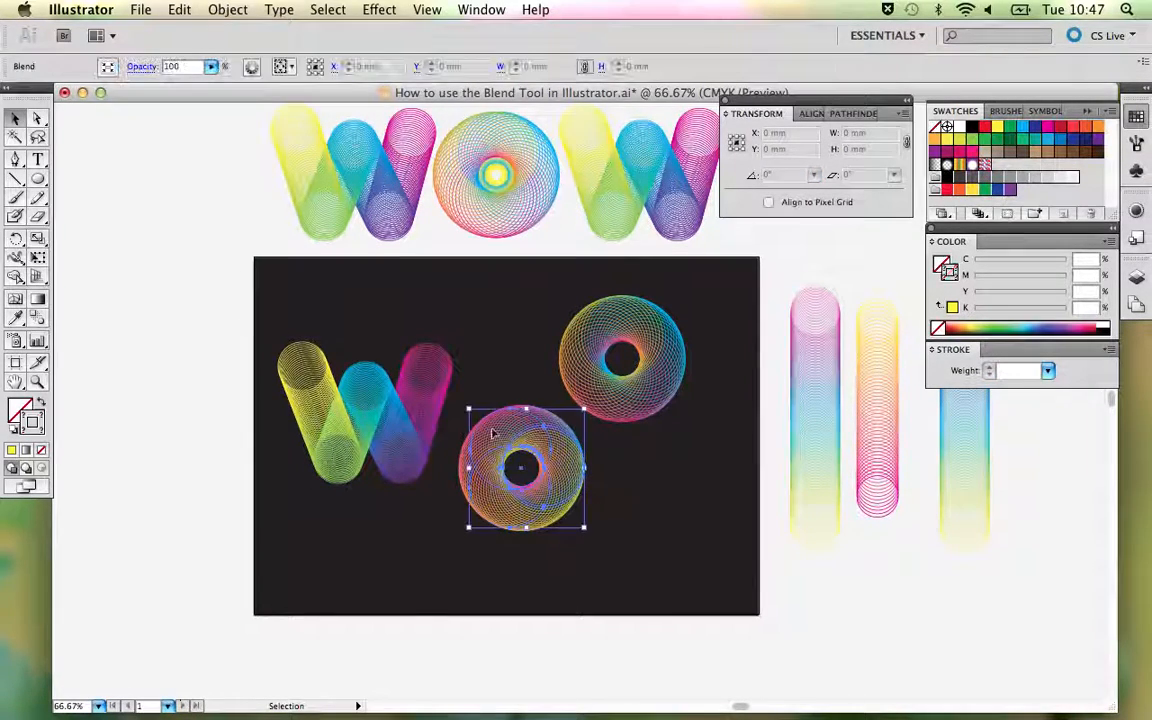
click(36, 317)
double_click(36, 317)
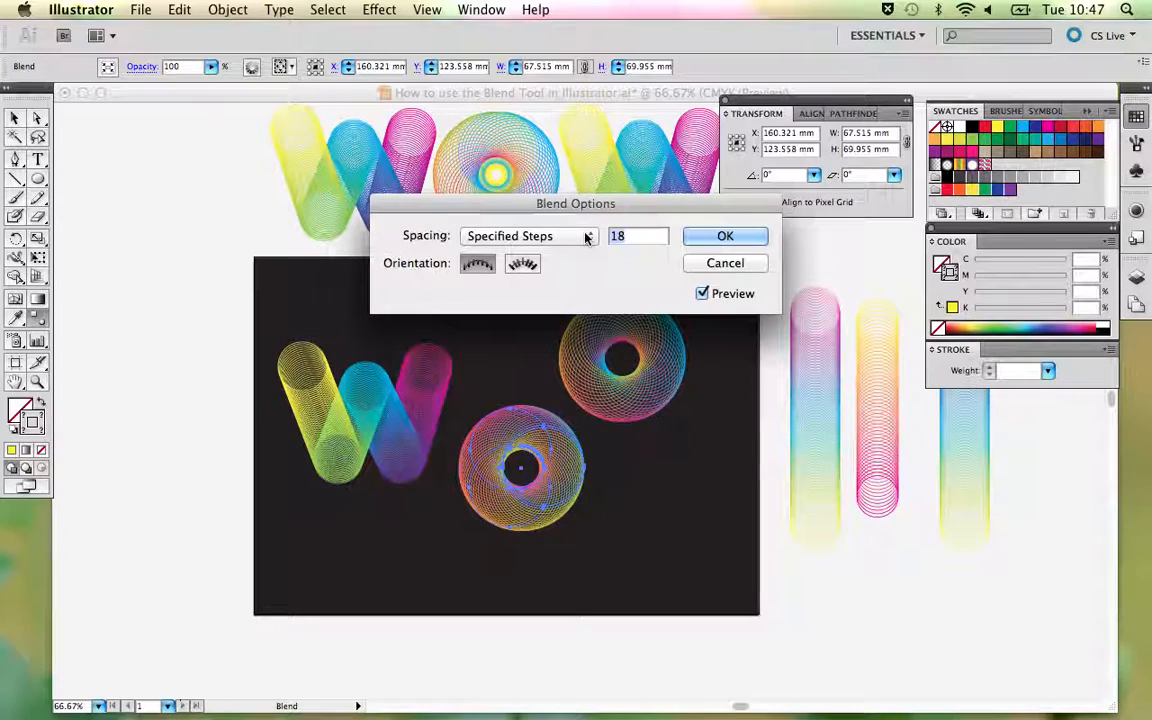
click(727, 236)
key(v)
click(694, 336)
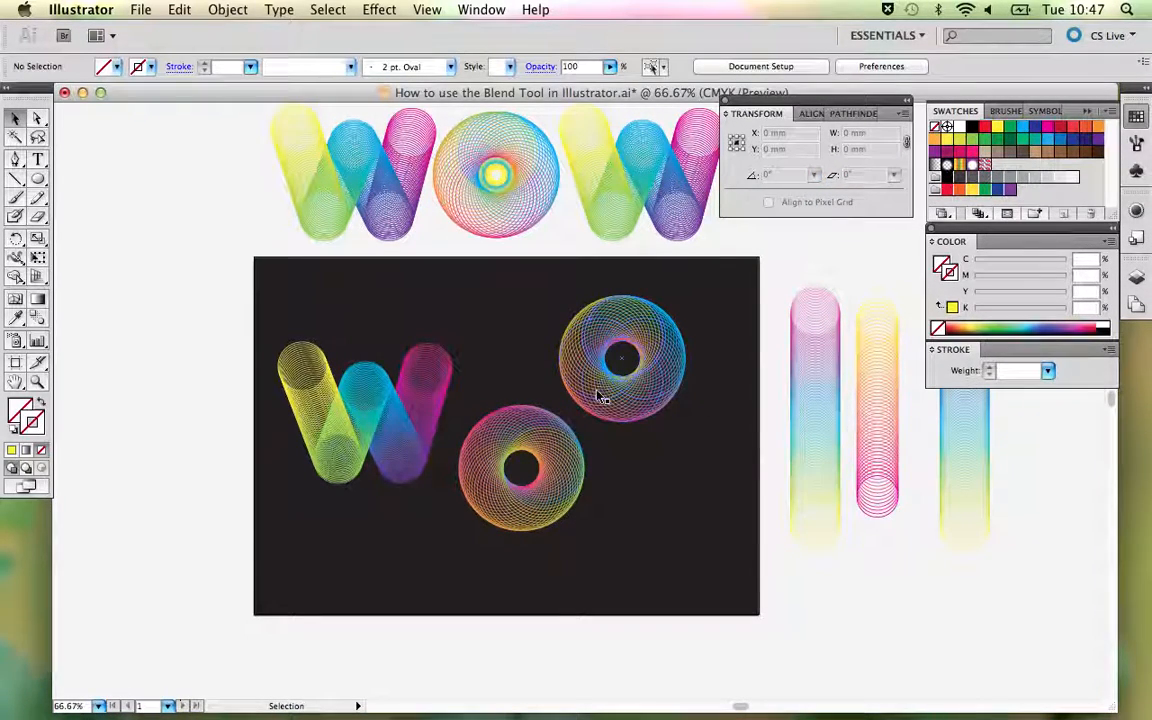
- Recolour the stroke of the new O's upper-left magenta circle, trying CMYK Cyan before applying light green (C 50, Y 100)
click(37, 118)
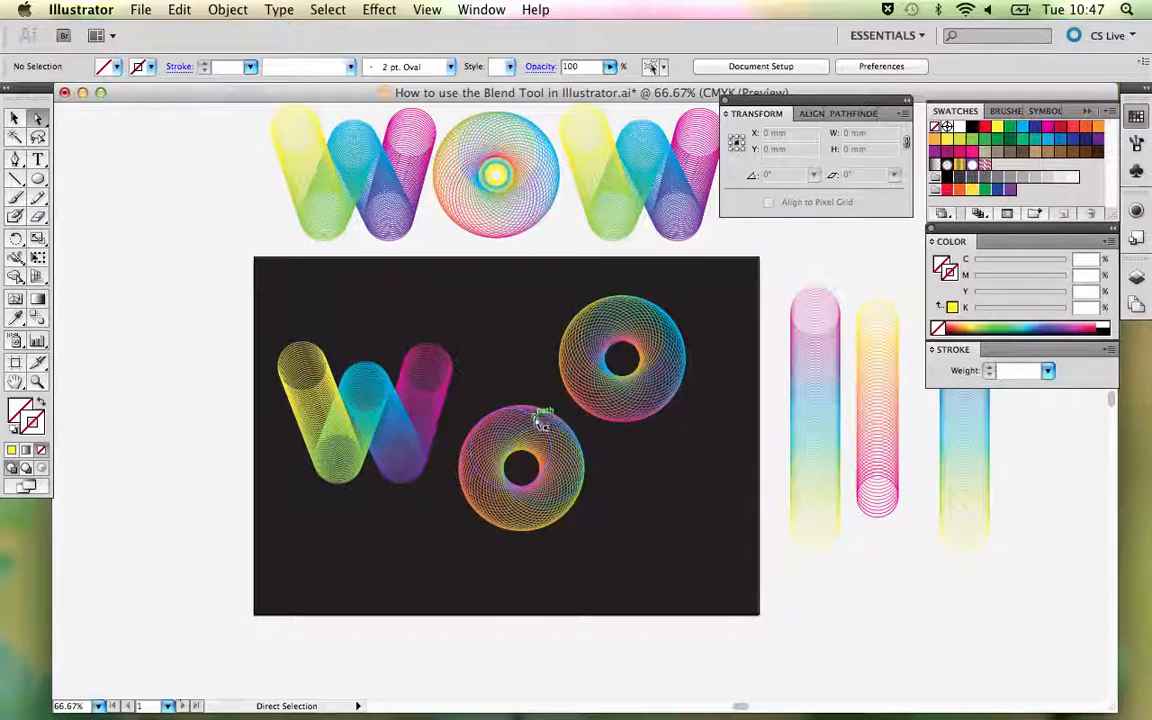
click(427, 9)
click(602, 457)
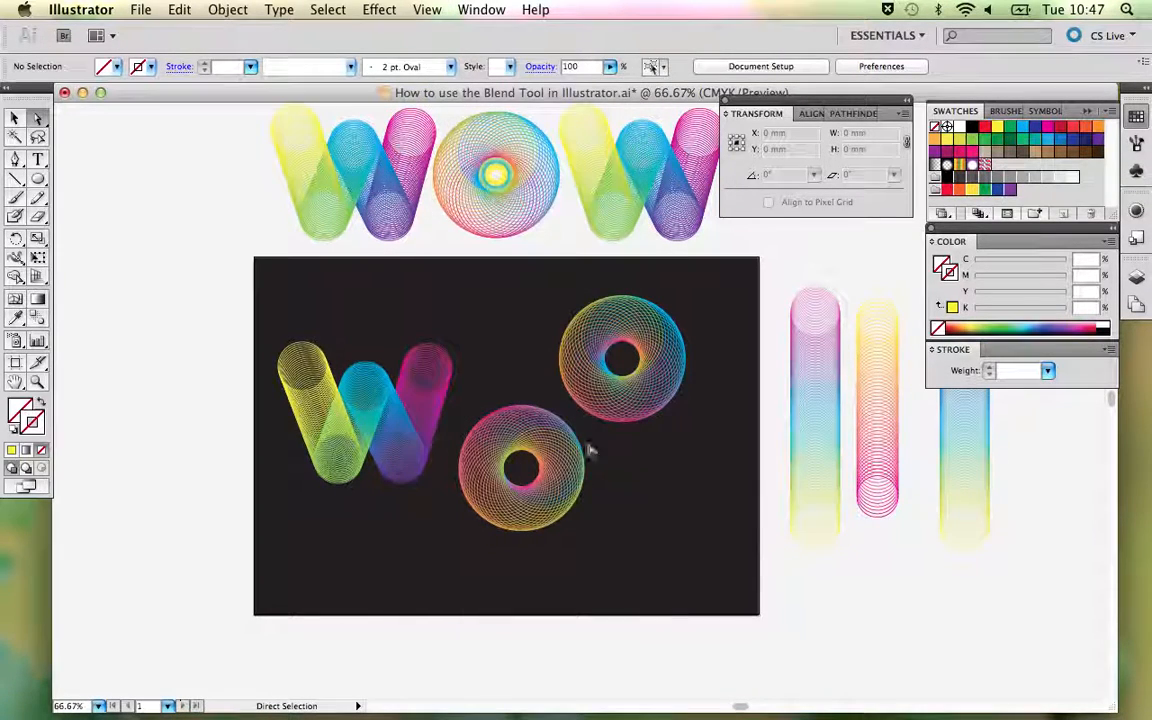
click(520, 414)
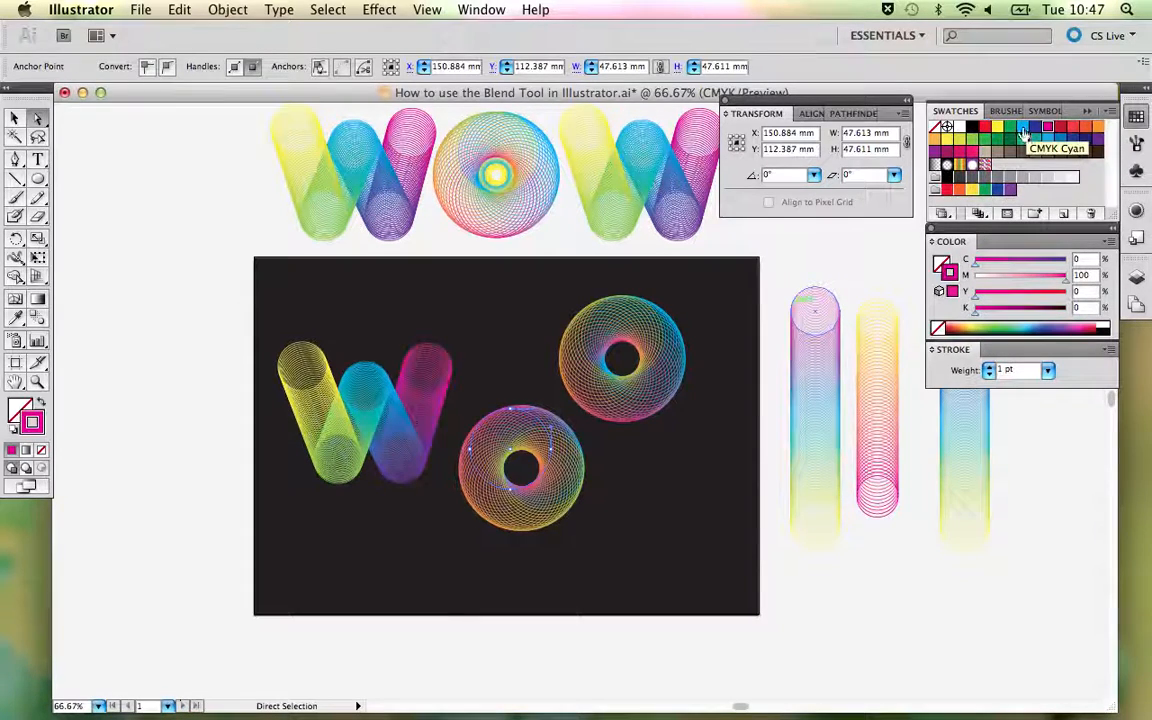
click(1023, 130)
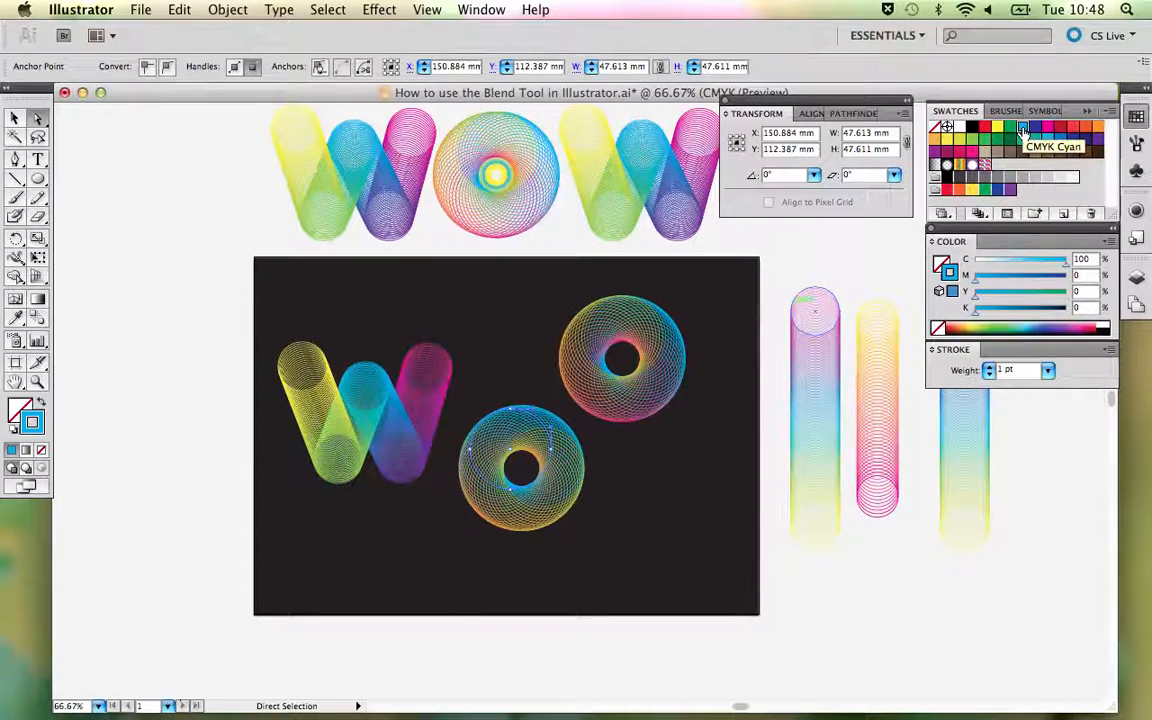
click(971, 147)
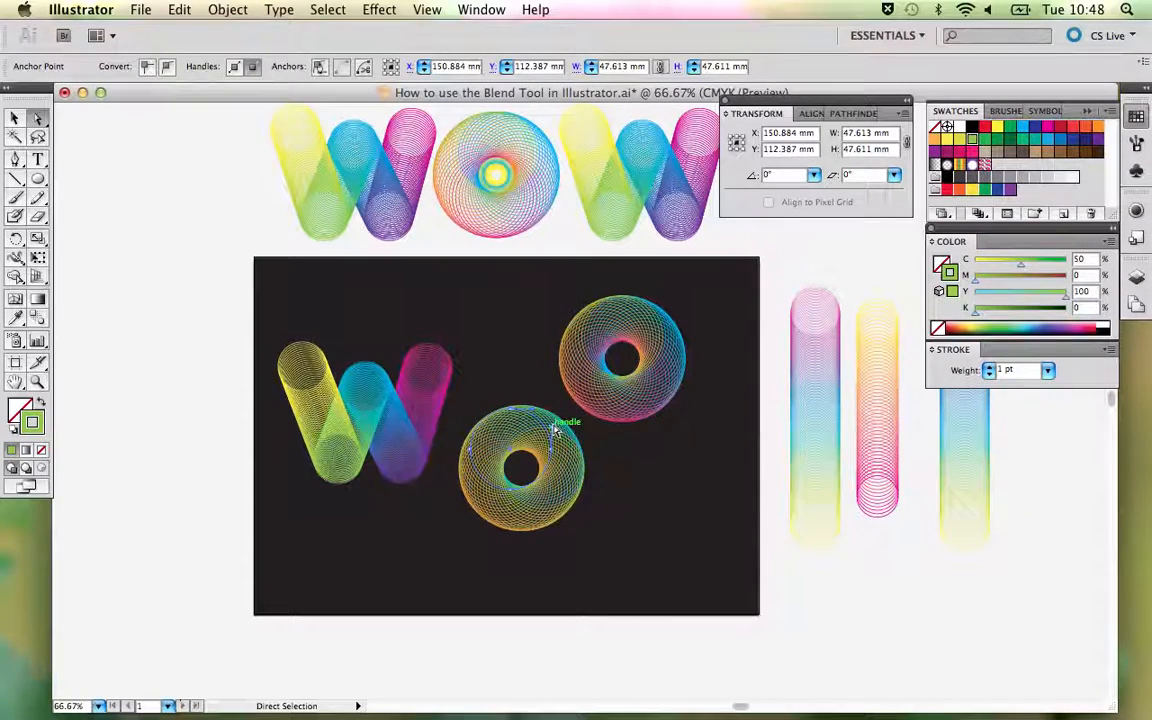
- Recolour the stroke of the new O's right-hand circle to CMYK Cyan and its lower-left orange circle to magenta (M 100)
click(558, 430)
click(1022, 128)
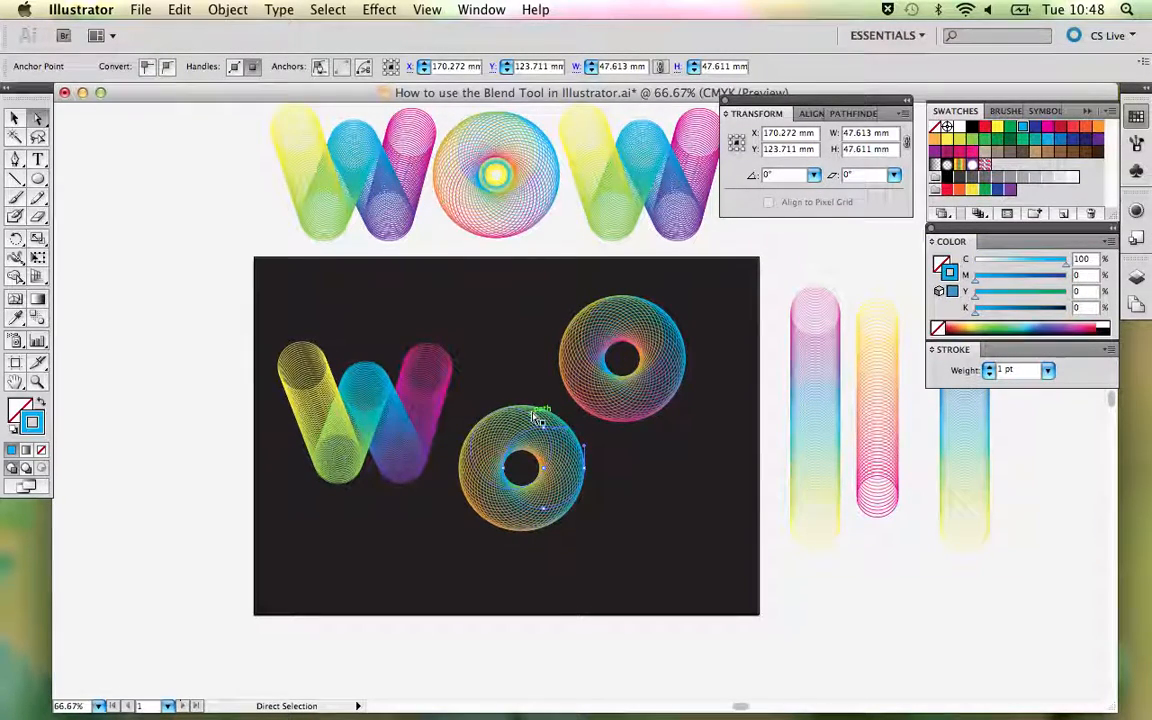
click(500, 530)
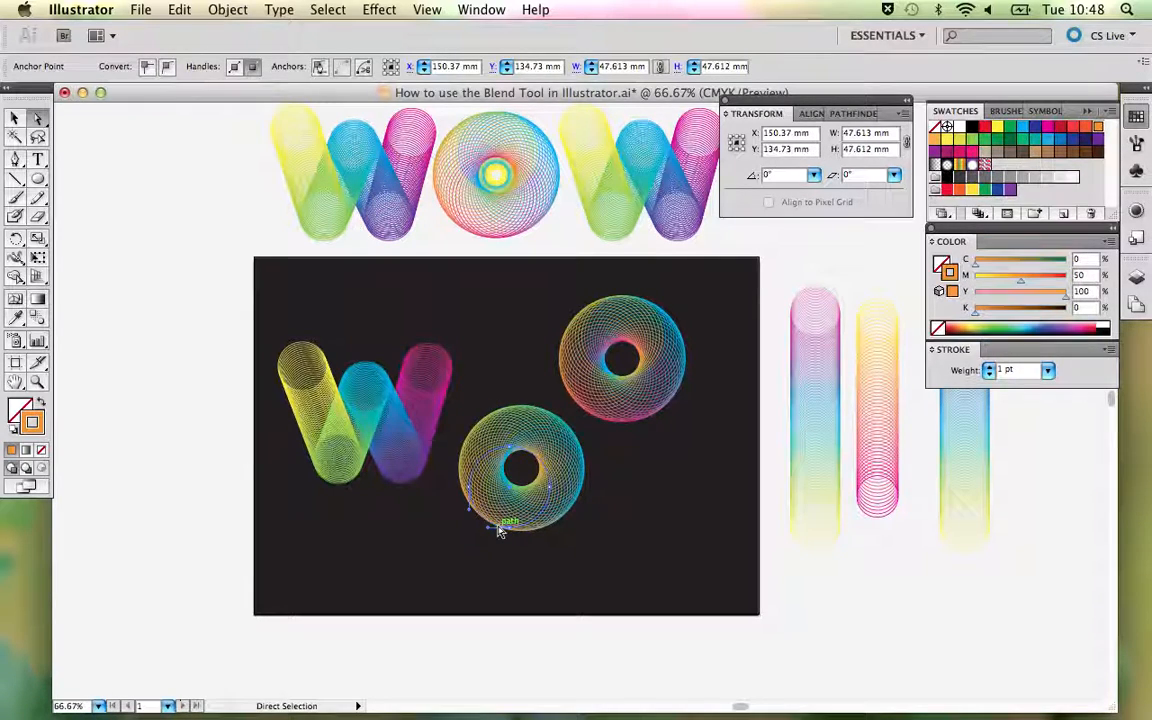
click(1048, 132)
click(643, 522)
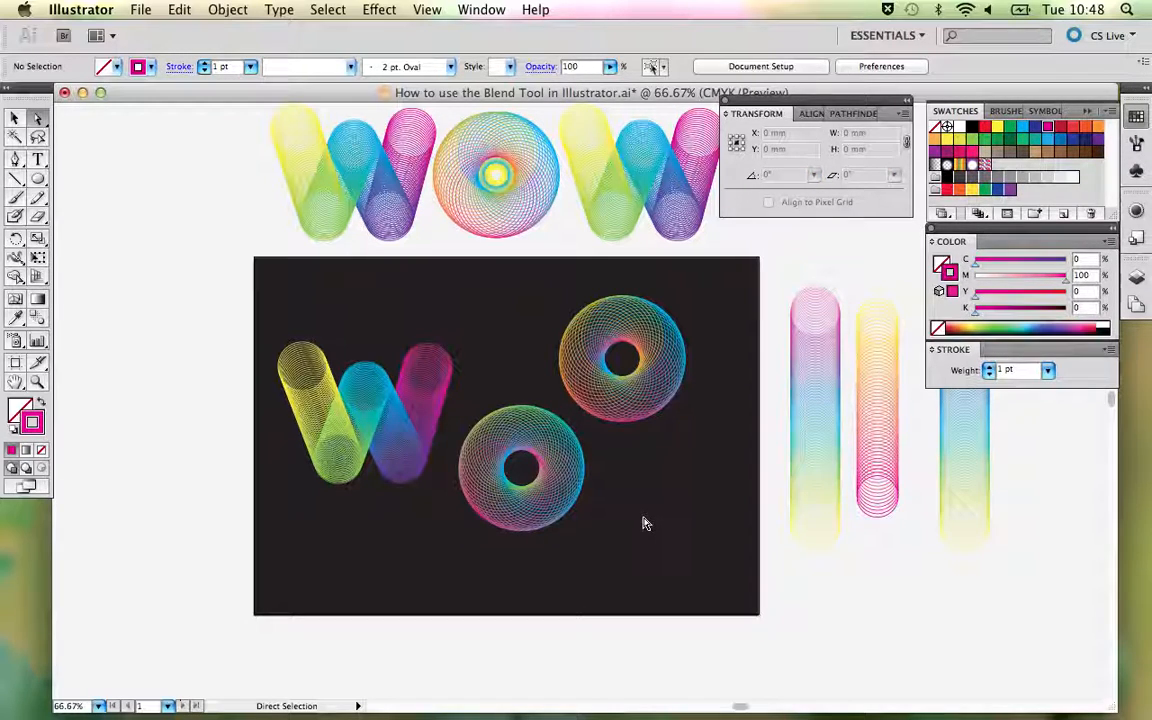
- Try a yellow stroke on the new O's right-hand circle after inspecting it in outline view, and undo the colour change
click(560, 433)
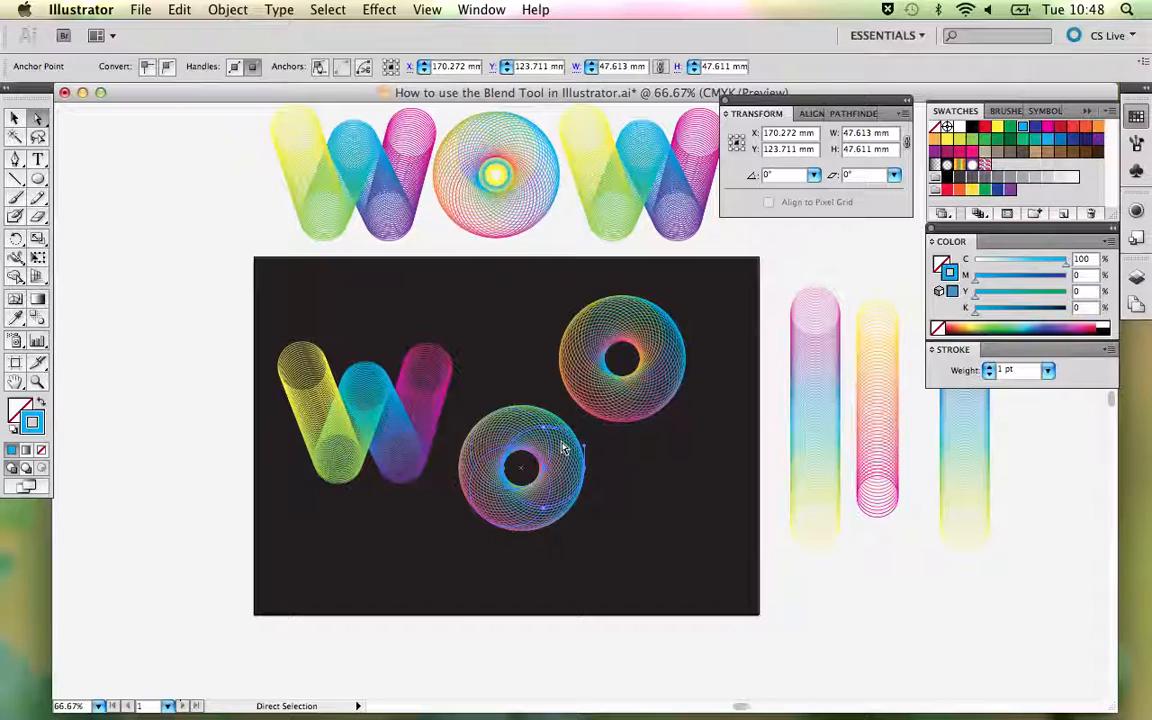
key(super+y)
drag(538, 433, 535, 433)
key(super+y)
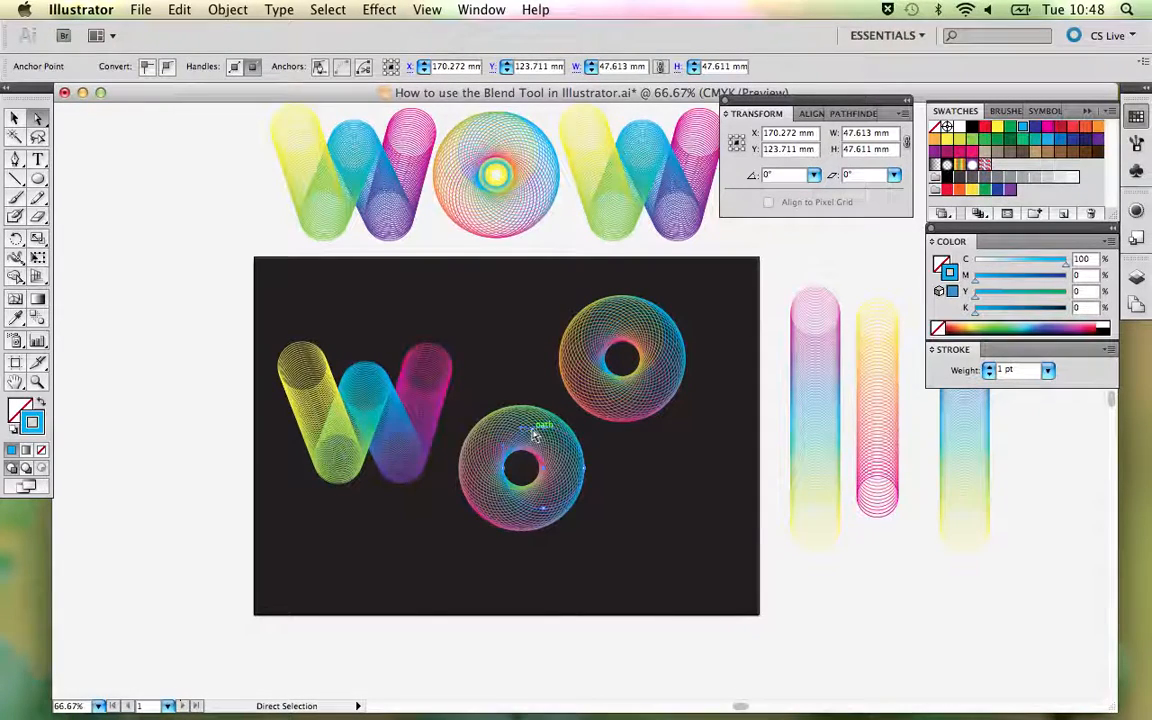
click(997, 130)
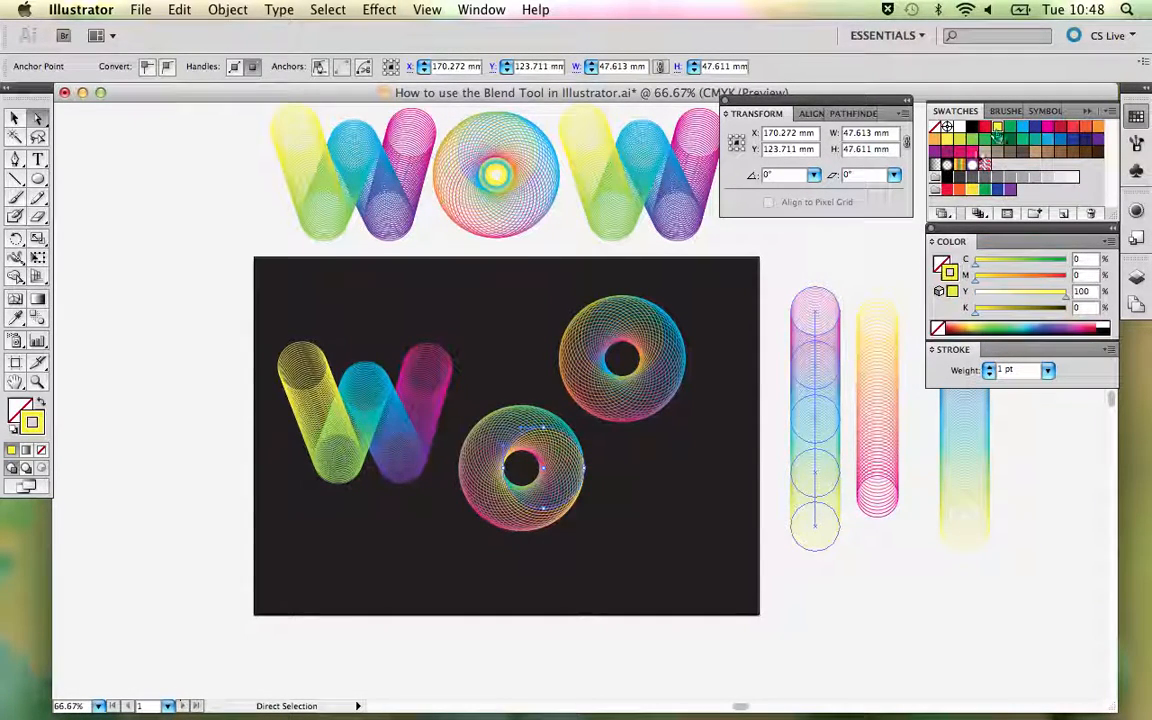
click(625, 503)
key(super+z)
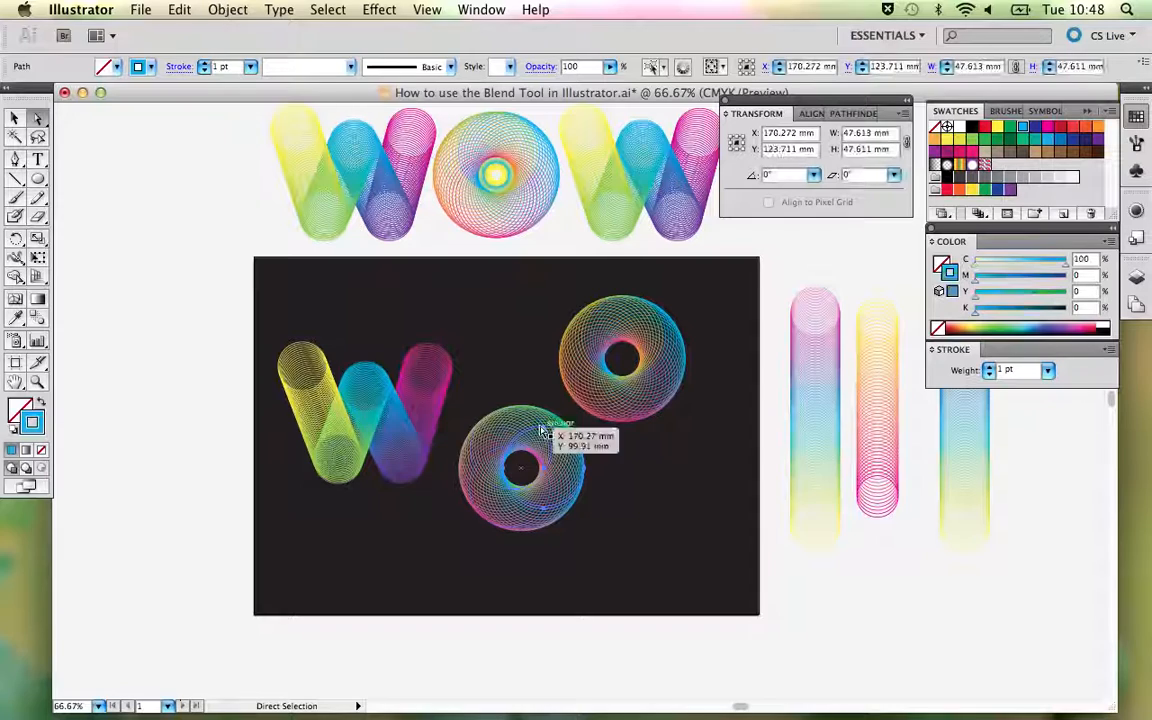
- Try nudging the new O's right-hand circle slightly upward and colouring its stroke yellow, and undo these changes
drag(544, 427, 544, 425)
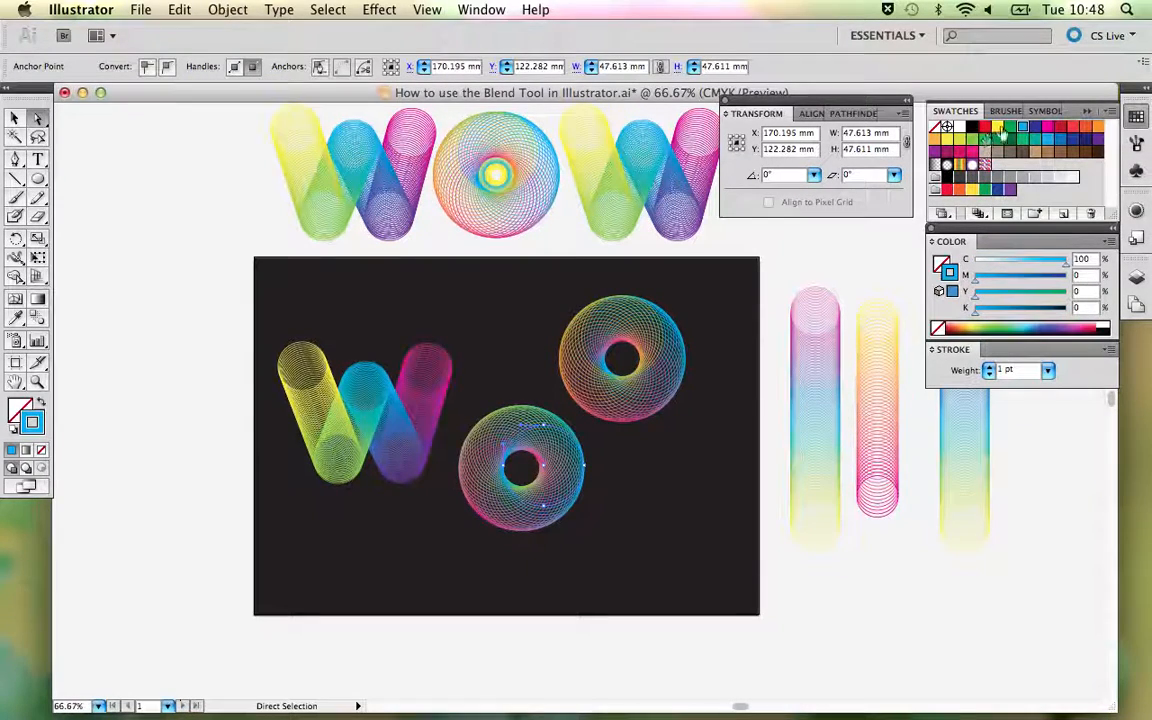
click(999, 129)
click(696, 484)
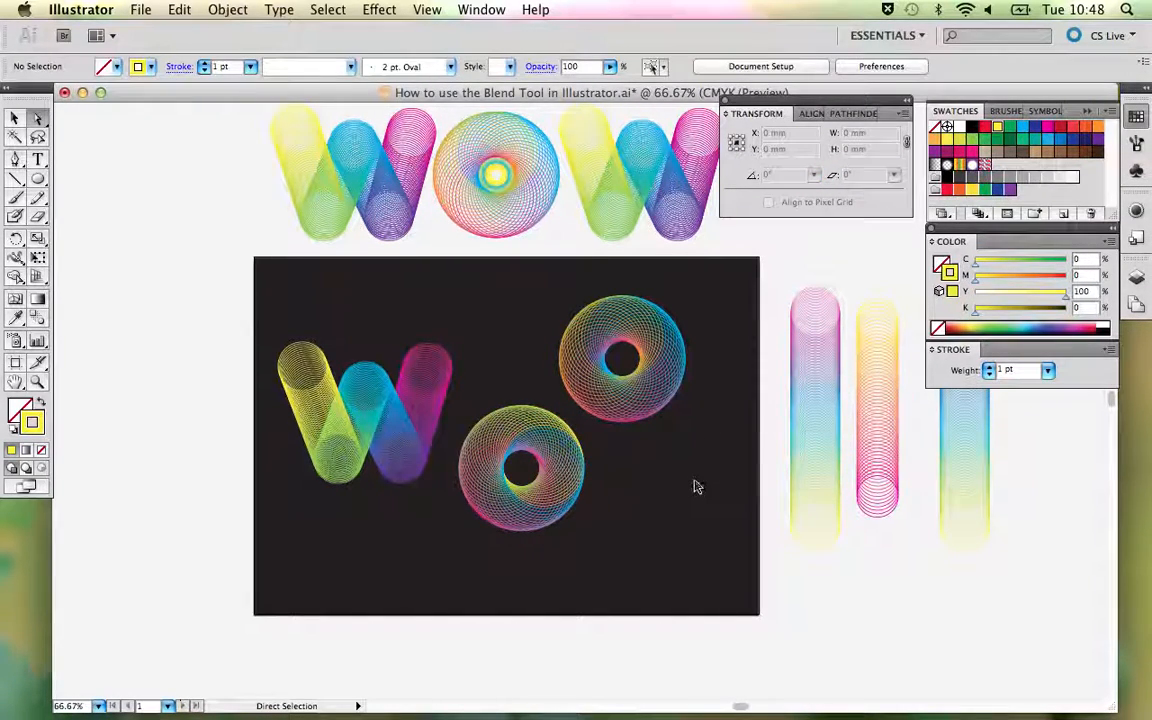
key(super+z)
click(646, 512)
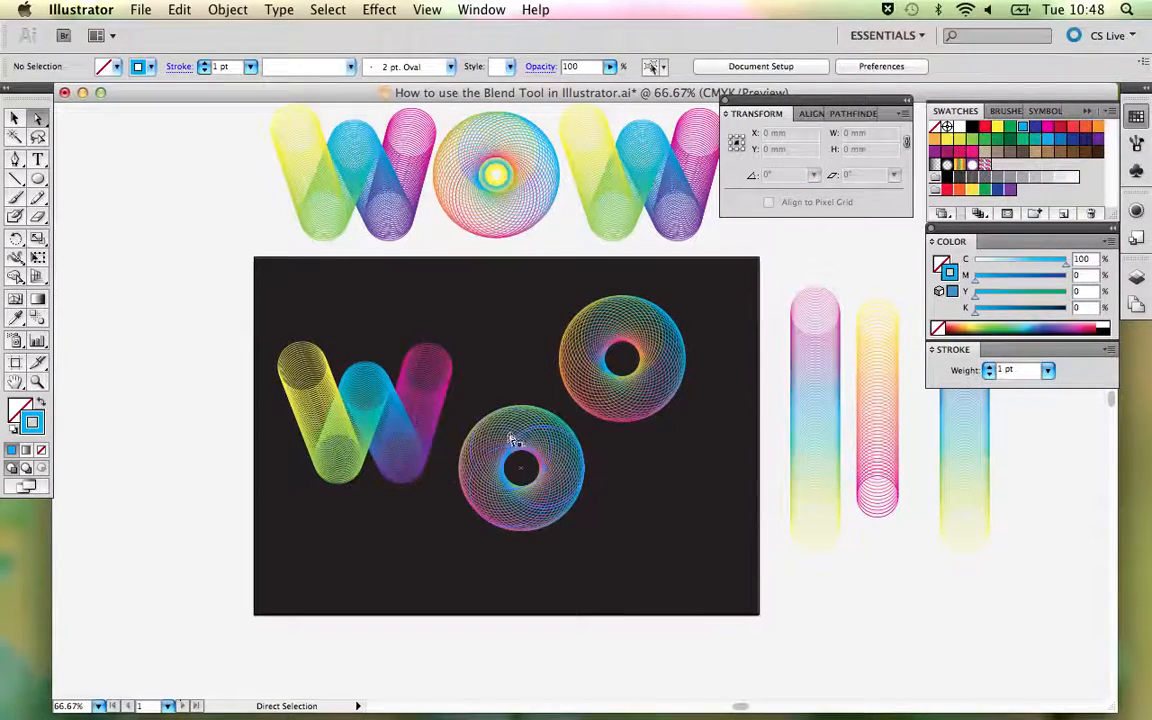
- Reselect the new O's right-hand circle, try the yellow stroke once more, and undo back to cyan
click(561, 435)
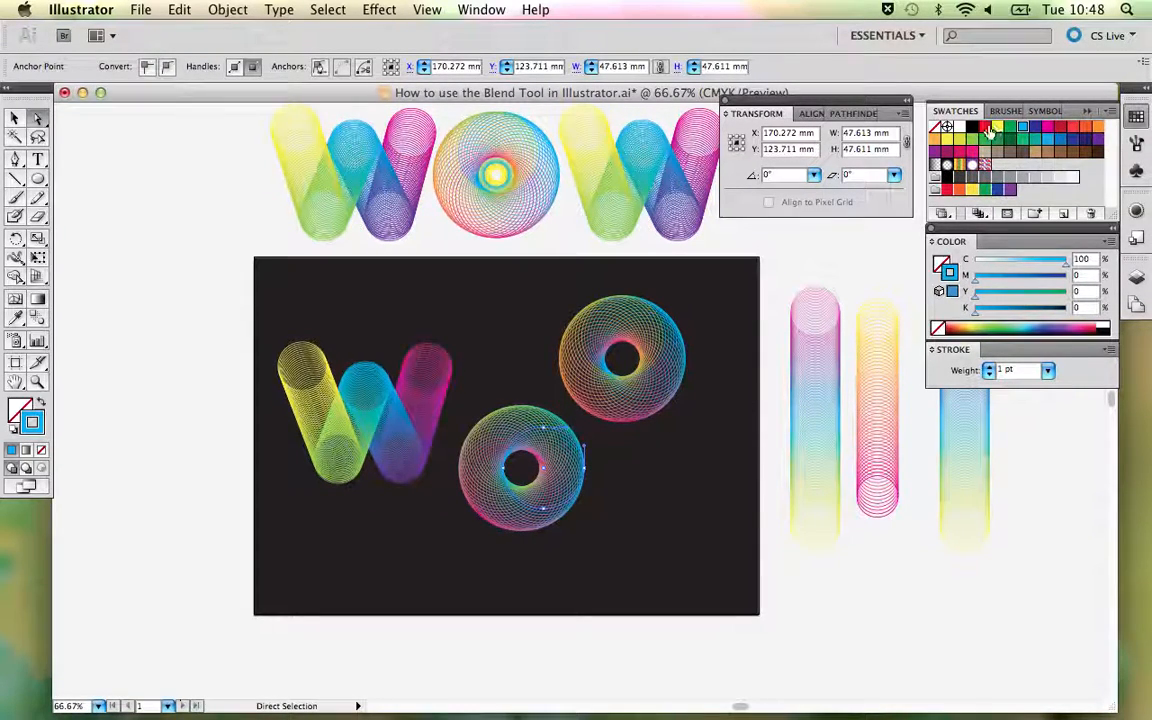
click(617, 470)
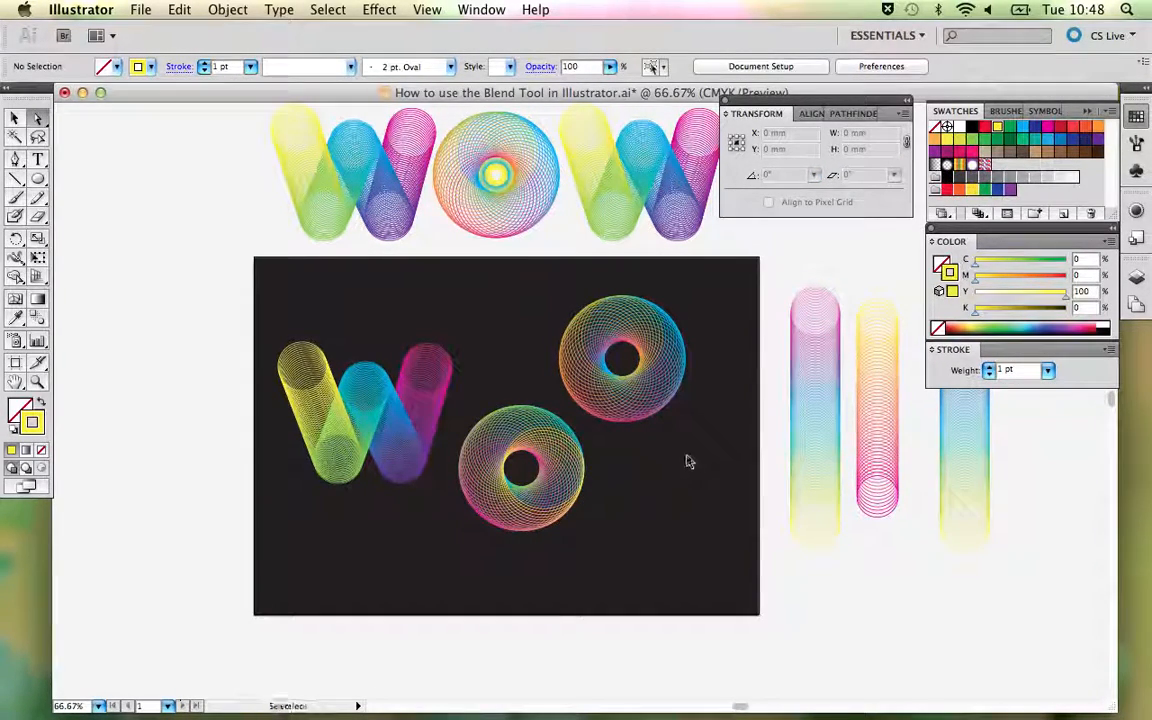
key(super+z)
click(649, 512)
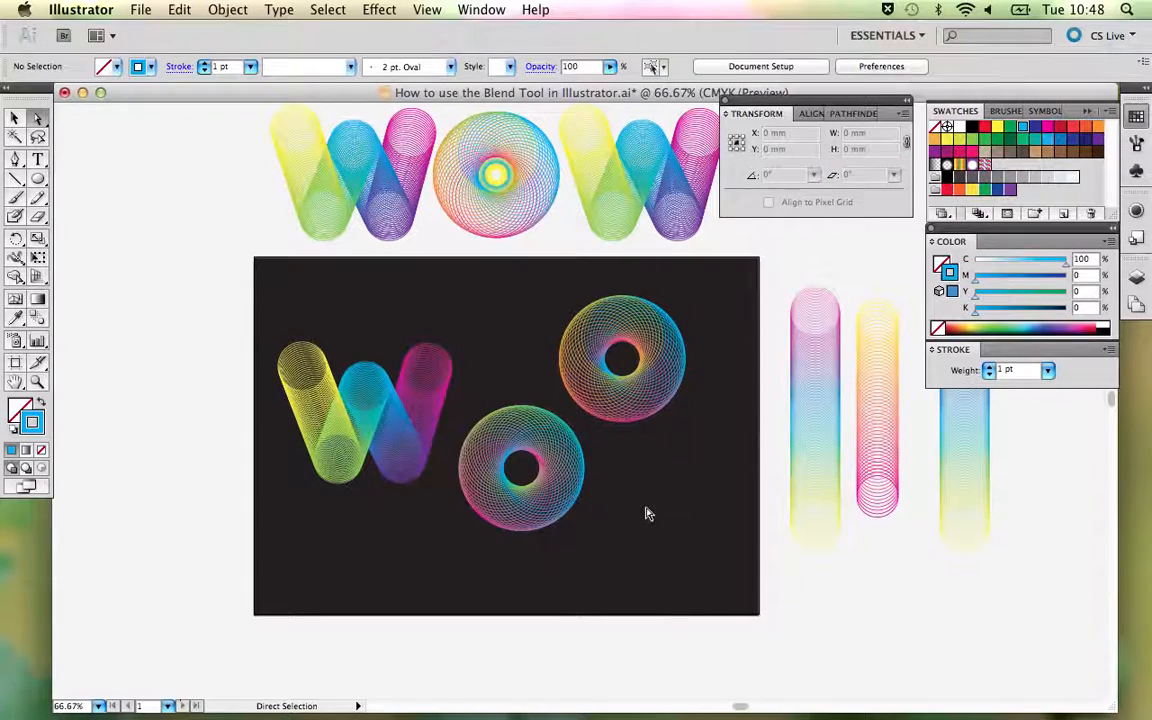
- Move the new O up beside the W, and shift the sample O slightly up and to the right
key(v)
drag(566, 483, 565, 422)
click(681, 488)
drag(645, 397, 685, 389)
click(692, 483)
- Set the new O's blend to 13 specified steps and deselect it
click(572, 456)
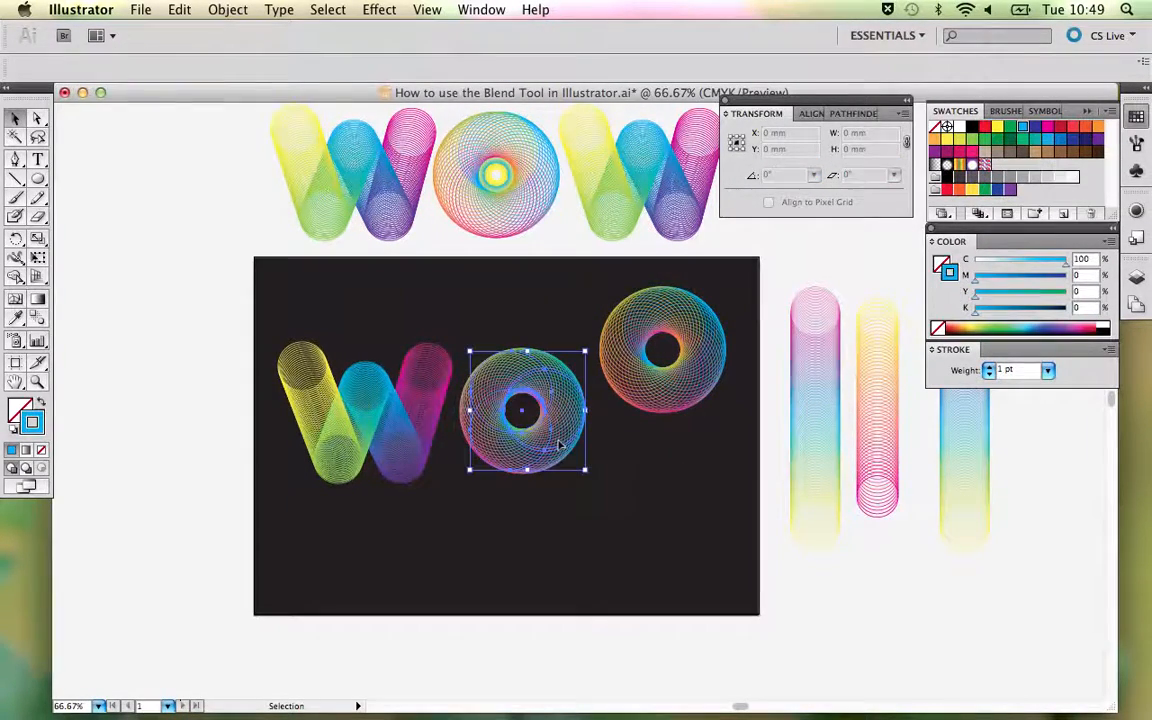
double_click(37, 318)
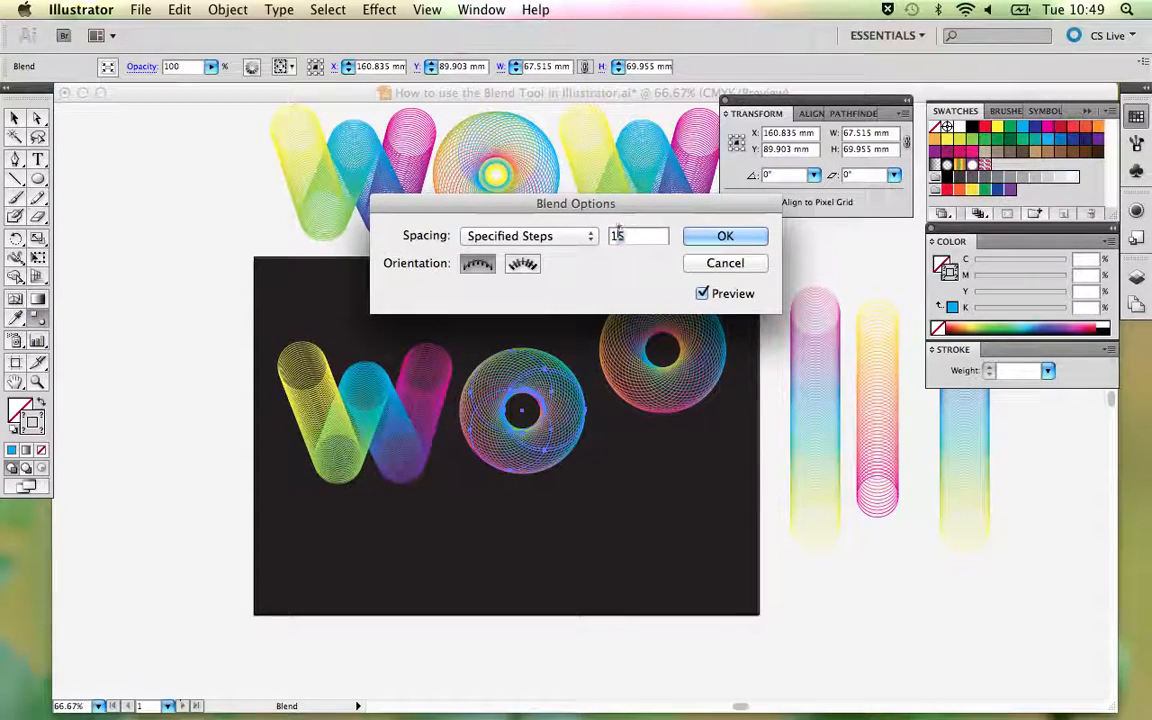
double_click(618, 235)
text(13)
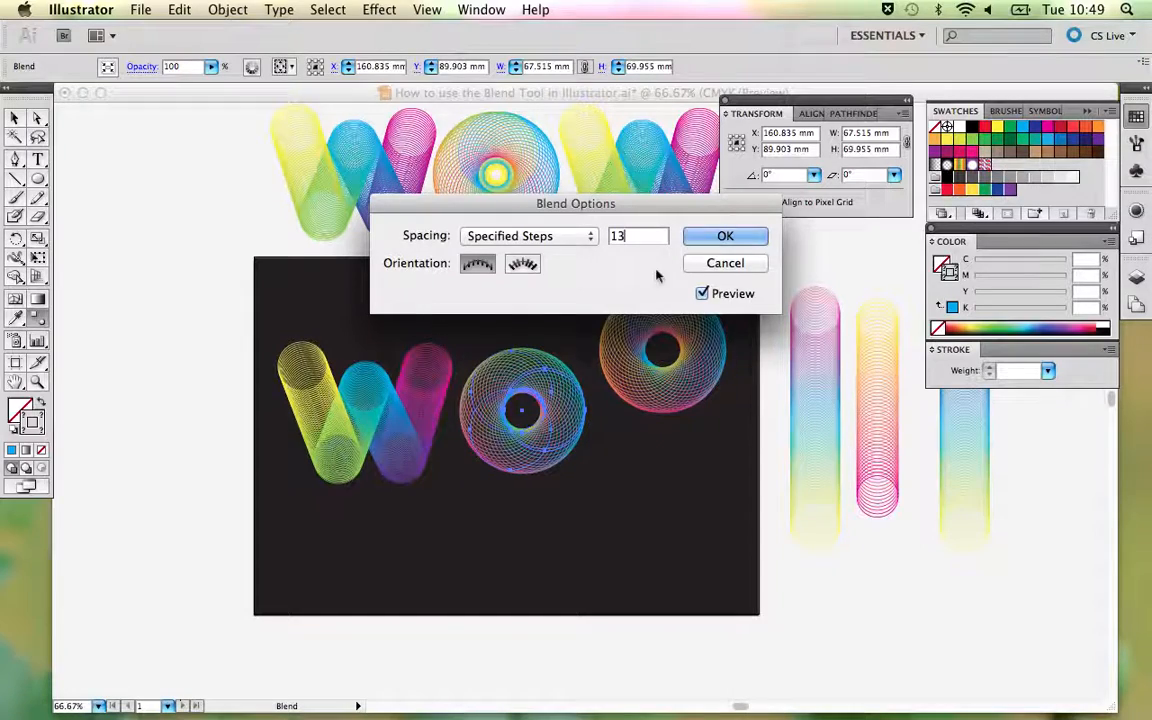
click(700, 236)
key(v)
click(640, 454)
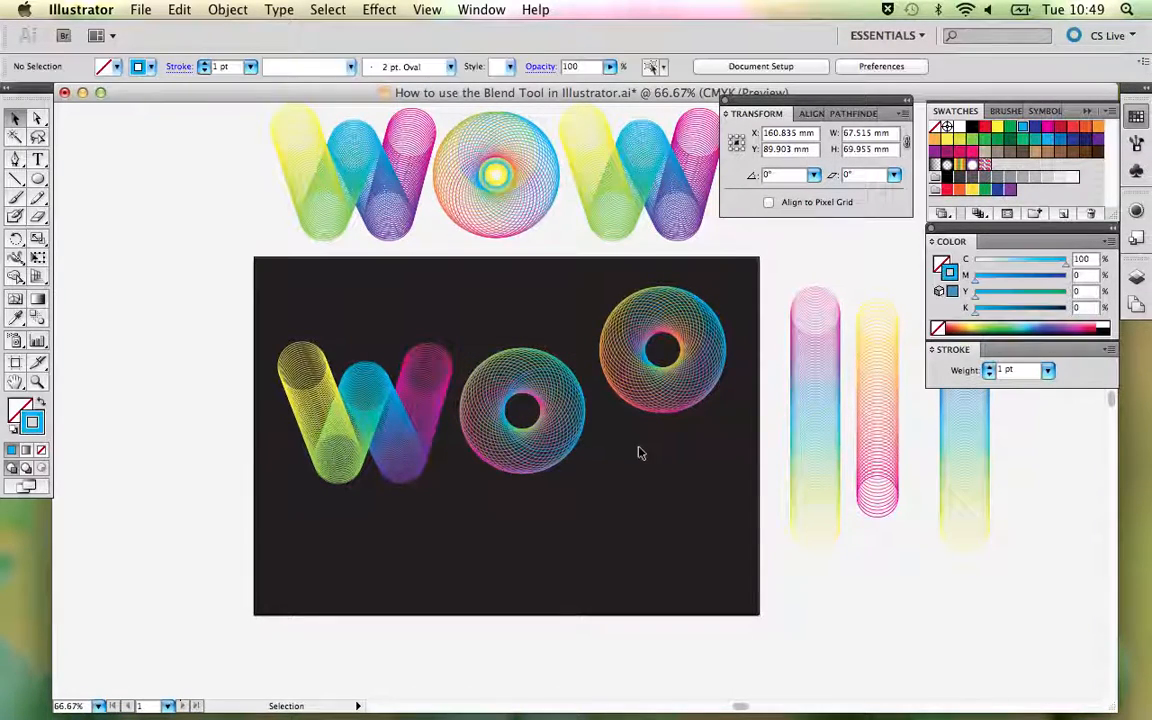
- Check the specified blend steps of the W on the dark background
drag(648, 459, 591, 504)
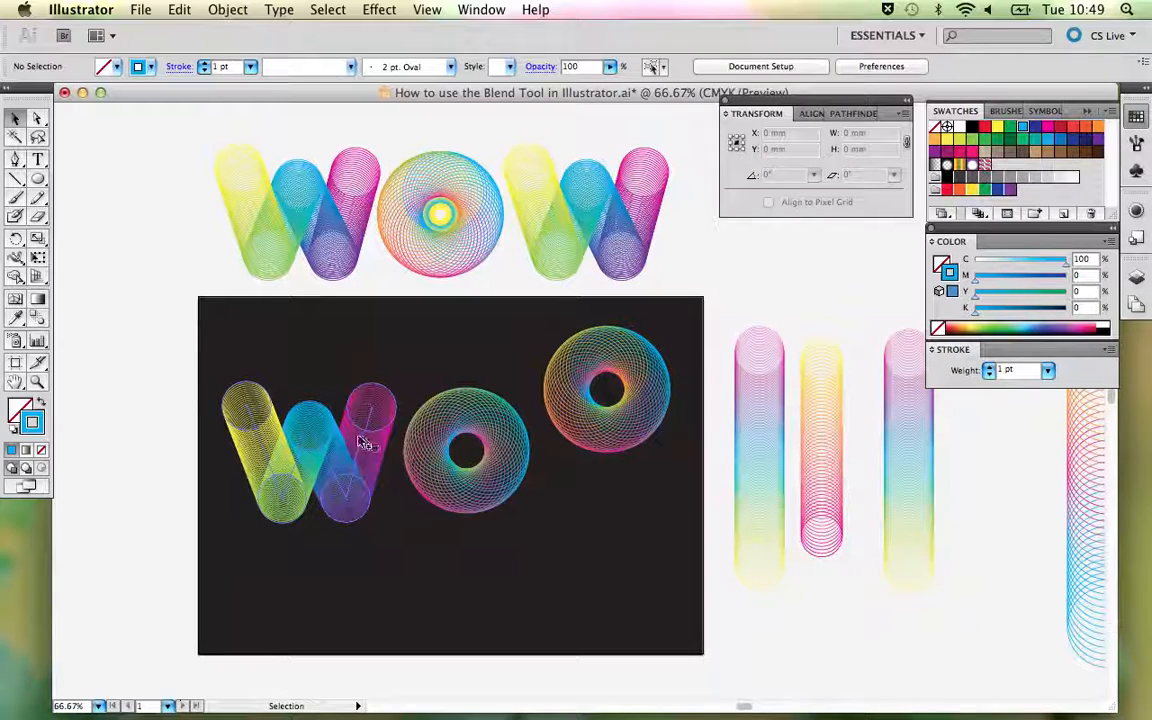
click(328, 400)
double_click(41, 319)
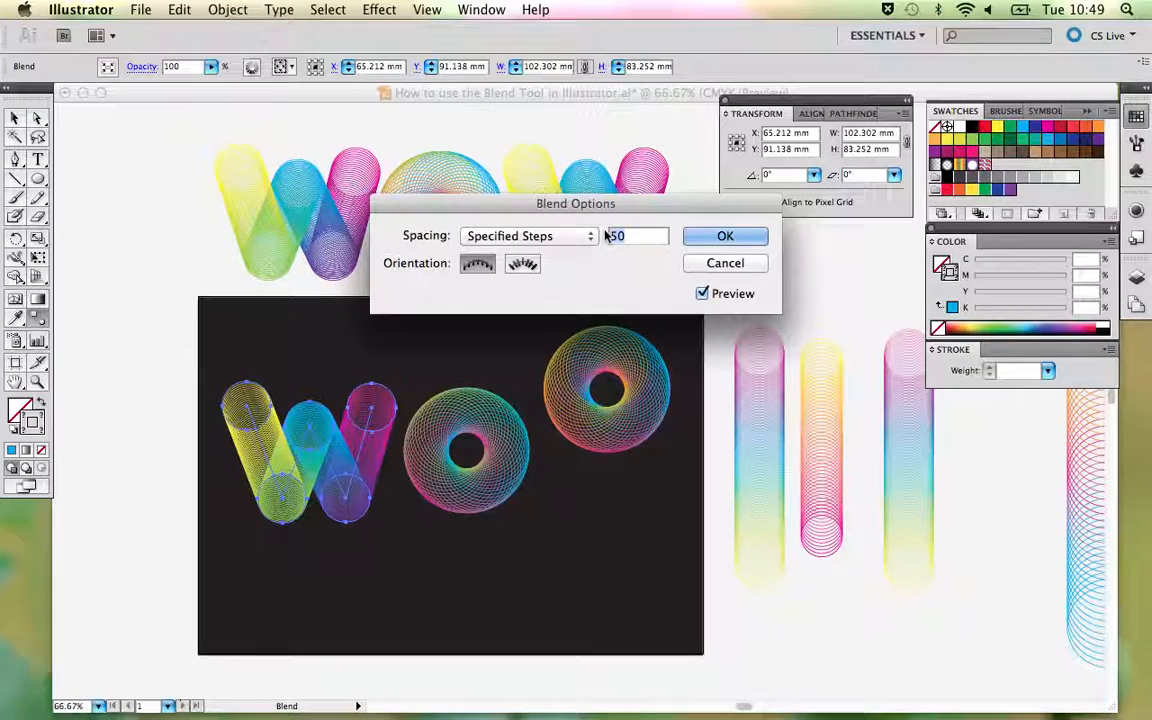
key(Return)
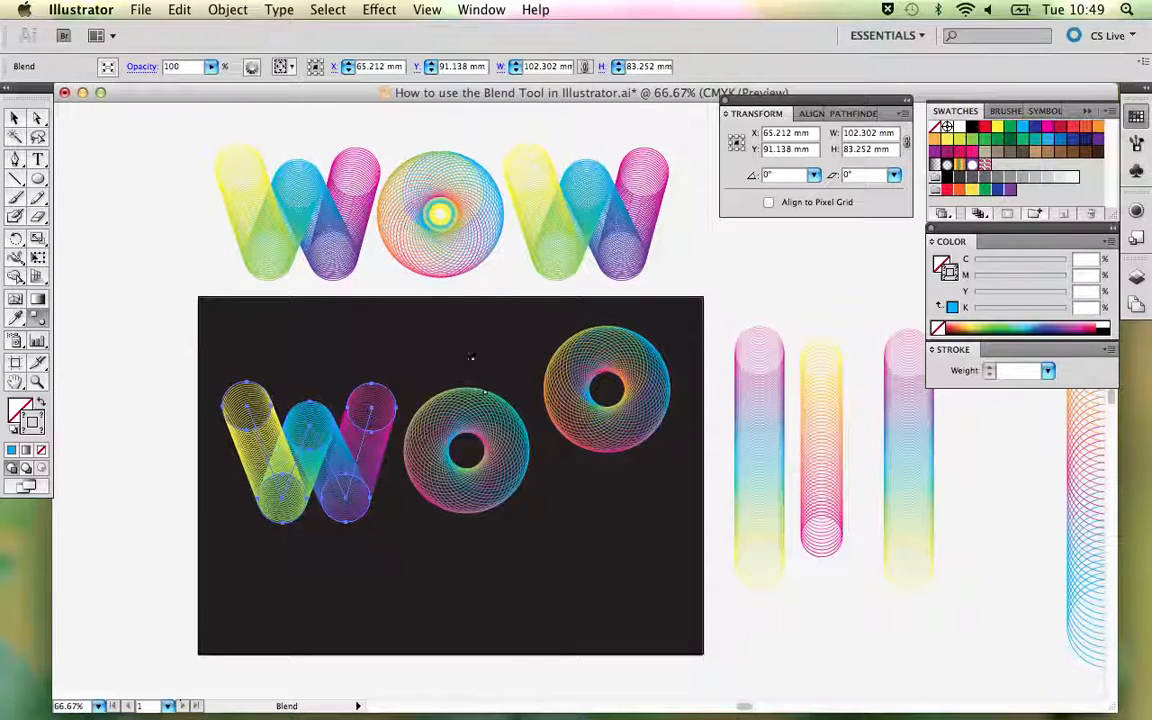
- Delete the sample O from the dark background, and shift the new O slightly down beside the W
key(v)
click(600, 375)
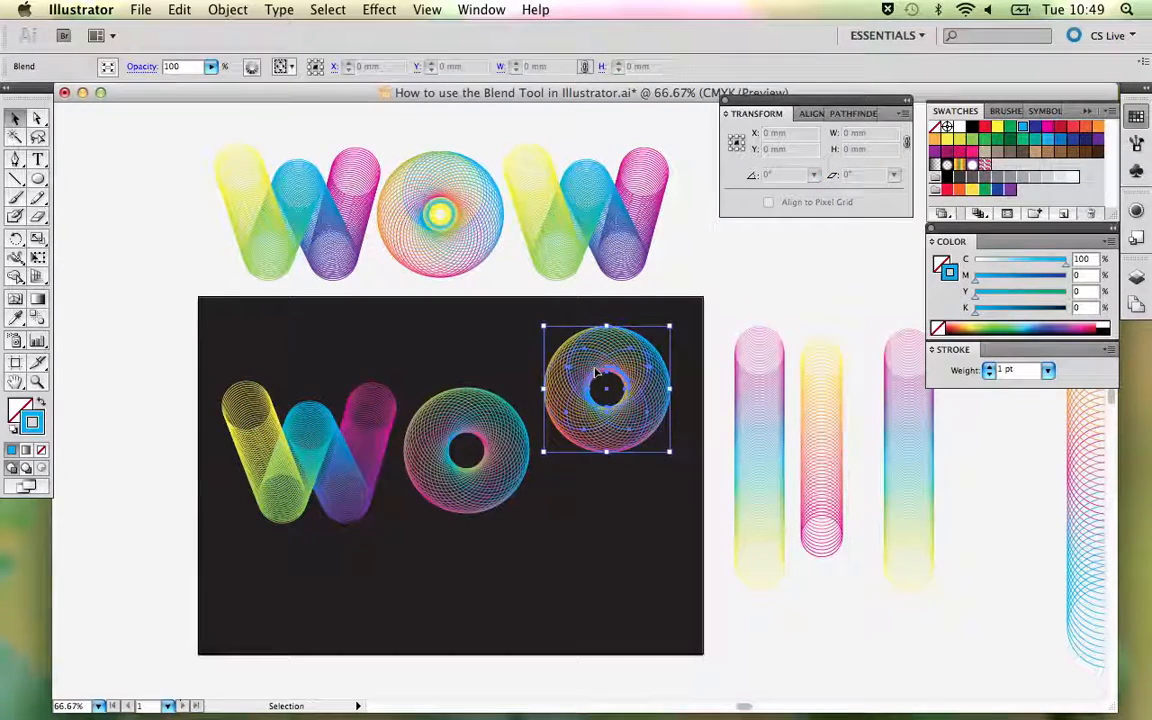
key(Delete)
drag(478, 423, 477, 432)
click(583, 376)
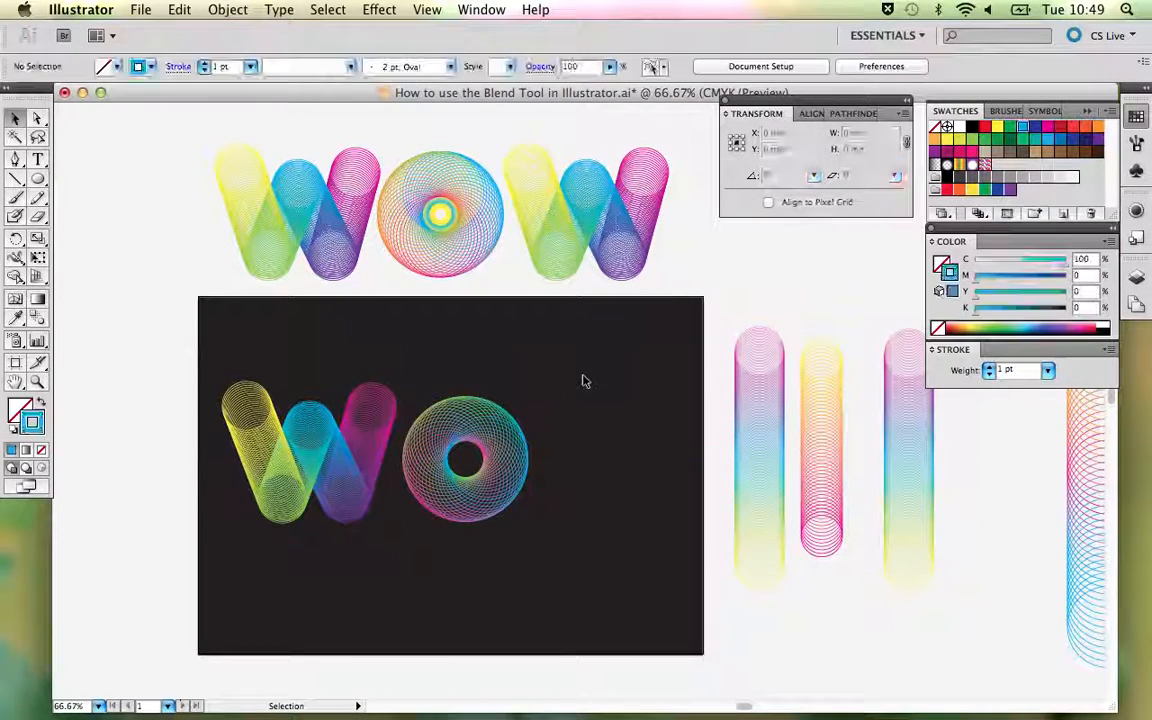
- Try the complete sample O with its centre rings on the dark background, and return it between the two sample Ws
click(442, 208)
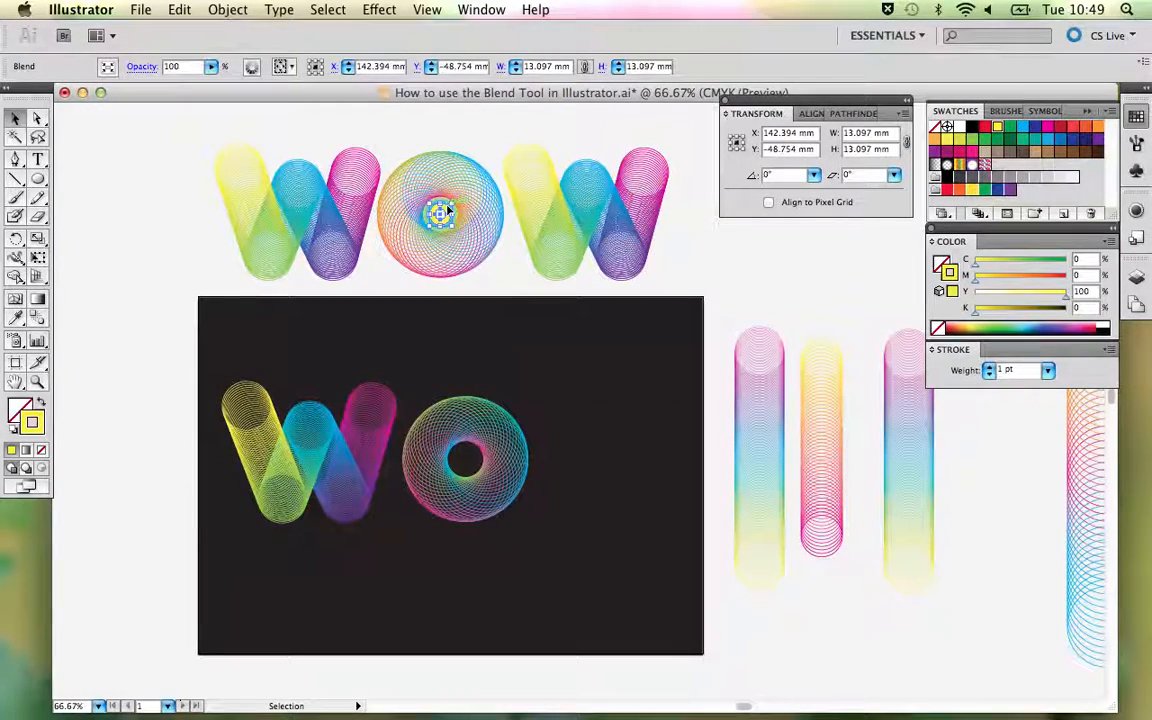
click(410, 203)
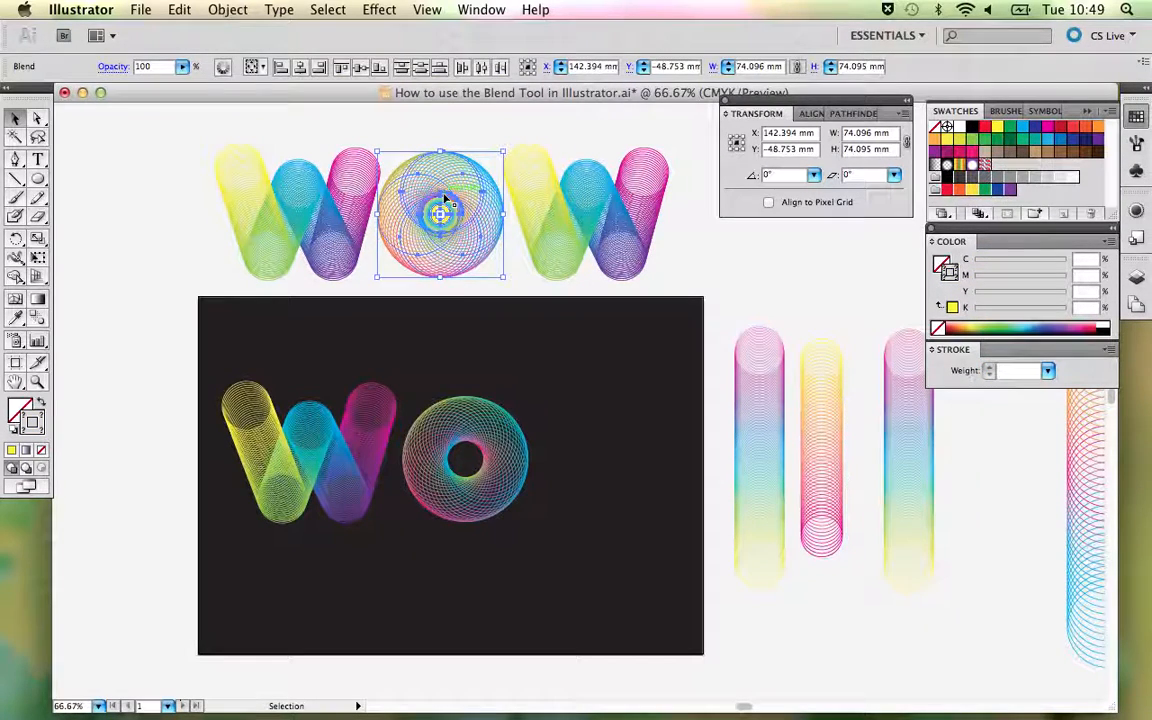
drag(446, 199, 625, 391)
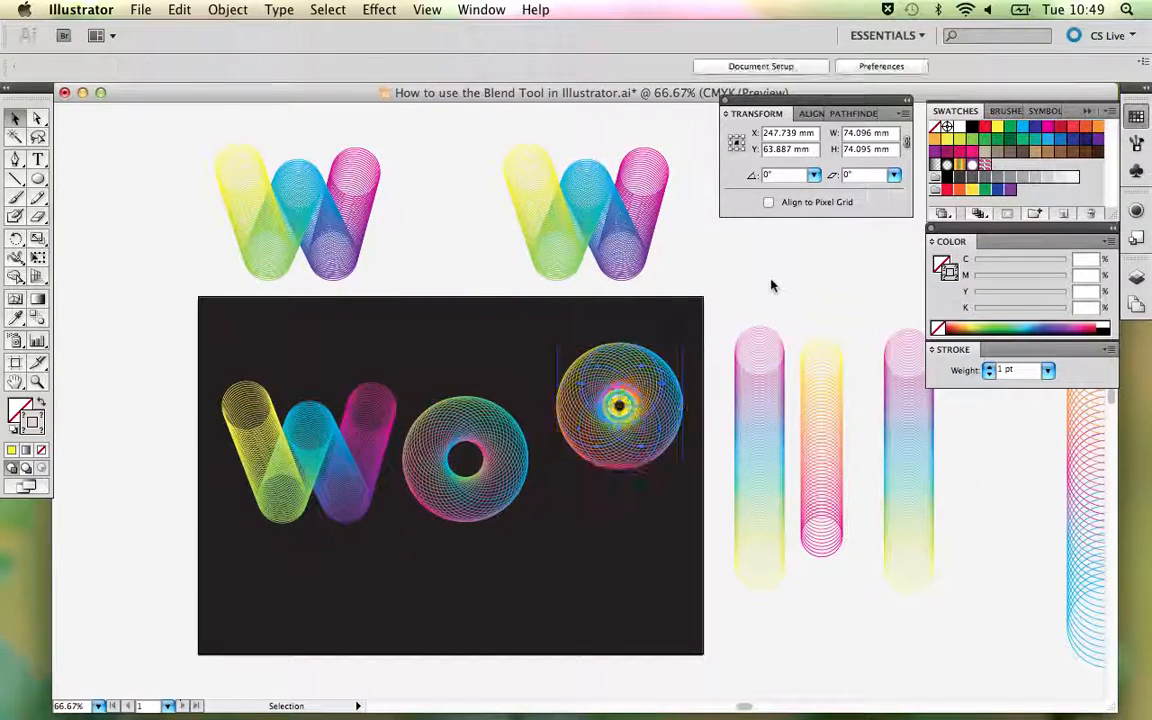
click(771, 286)
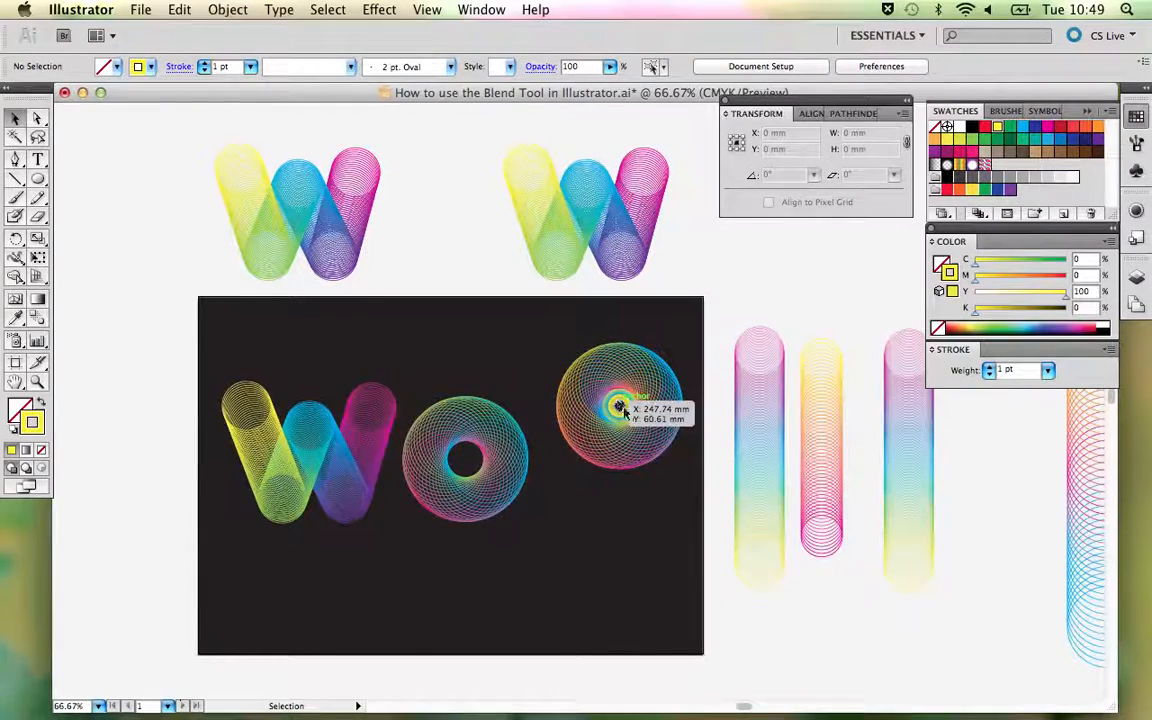
drag(635, 432, 458, 240)
key(super+shift+g)
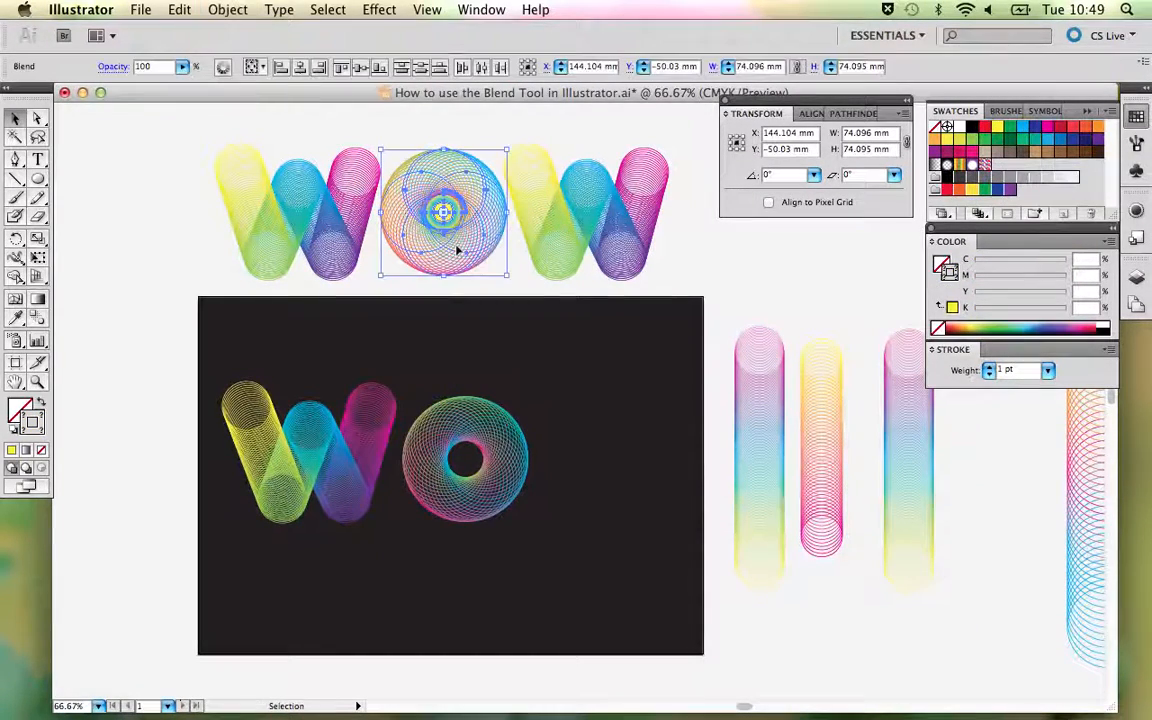
click(500, 136)
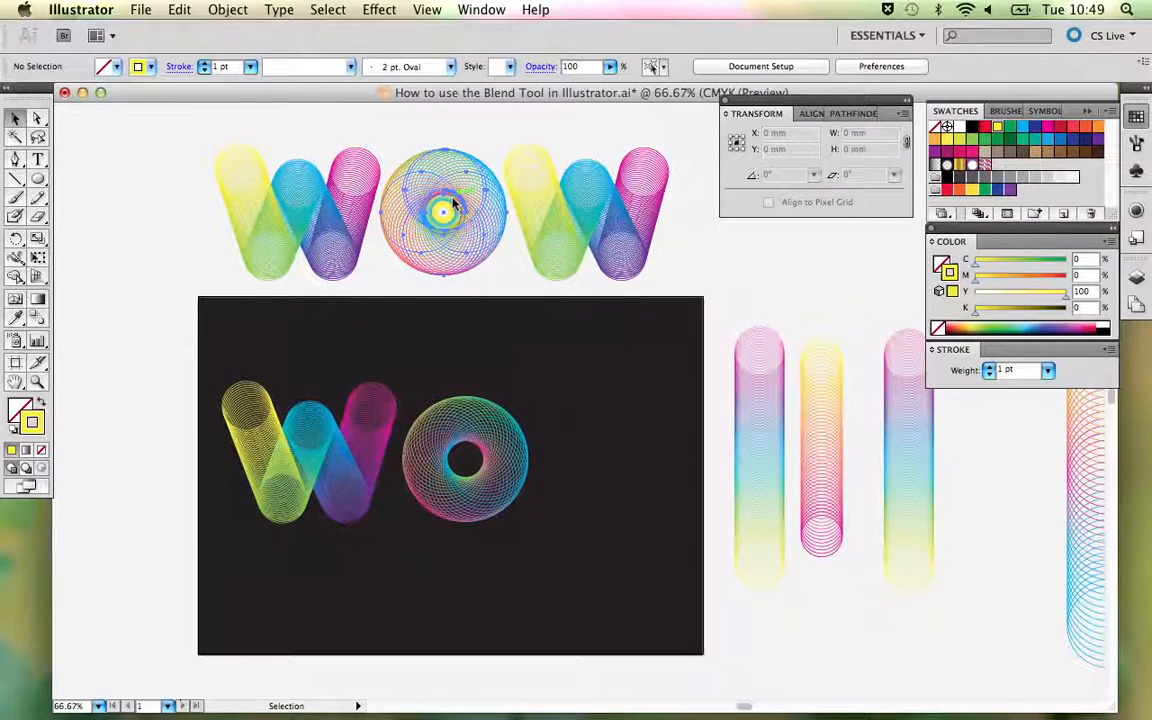
- Place the sample O's small yellow centre ring and its cyan-yellow ring separately on the dark background beside the new O
click(444, 211)
key(super+shift+a)
click(457, 226)
drag(457, 226, 563, 422)
key(super+shift+a)
key(super+shift+a)
- Lock the new O's blend on the dark background
key(z)
drag(425, 295, 651, 594)
scroll(614, 465, up, 3)
scroll(614, 465, right, 3)
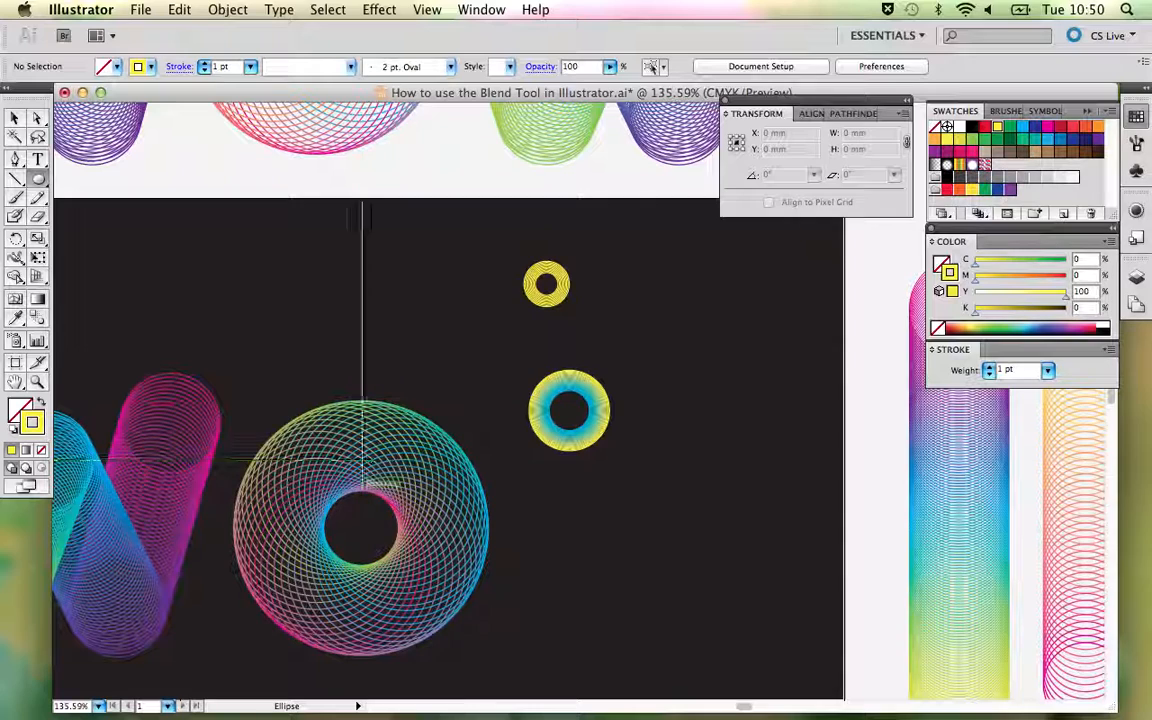
key(v)
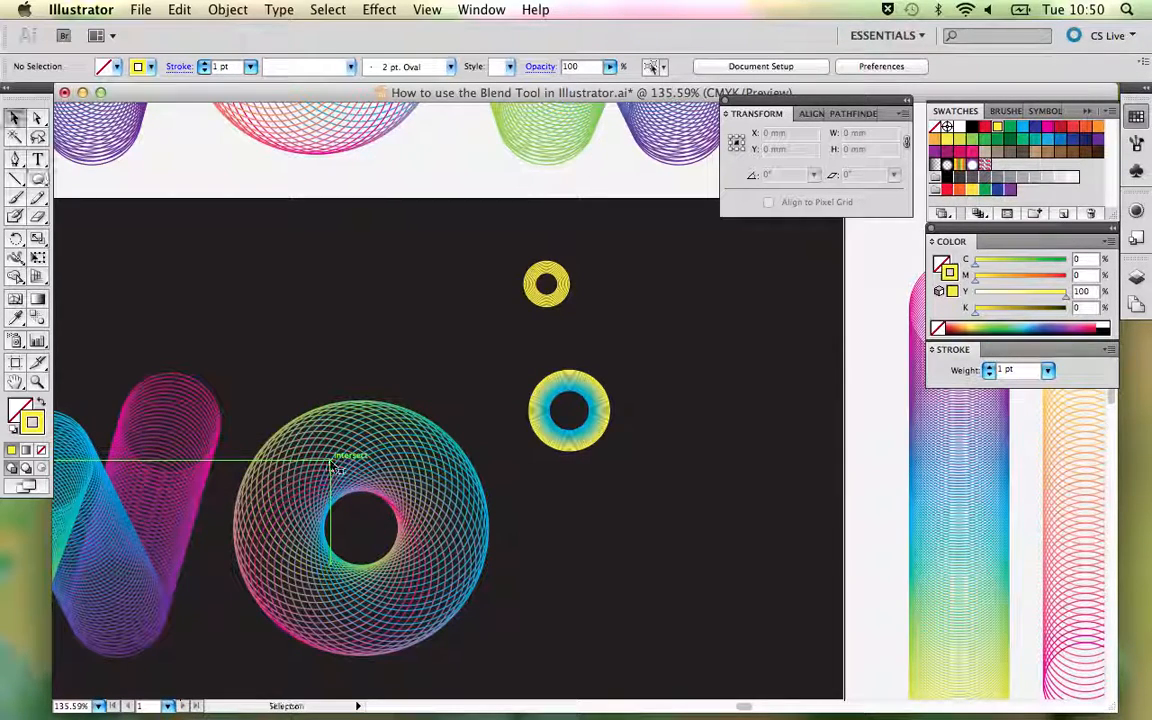
click(331, 465)
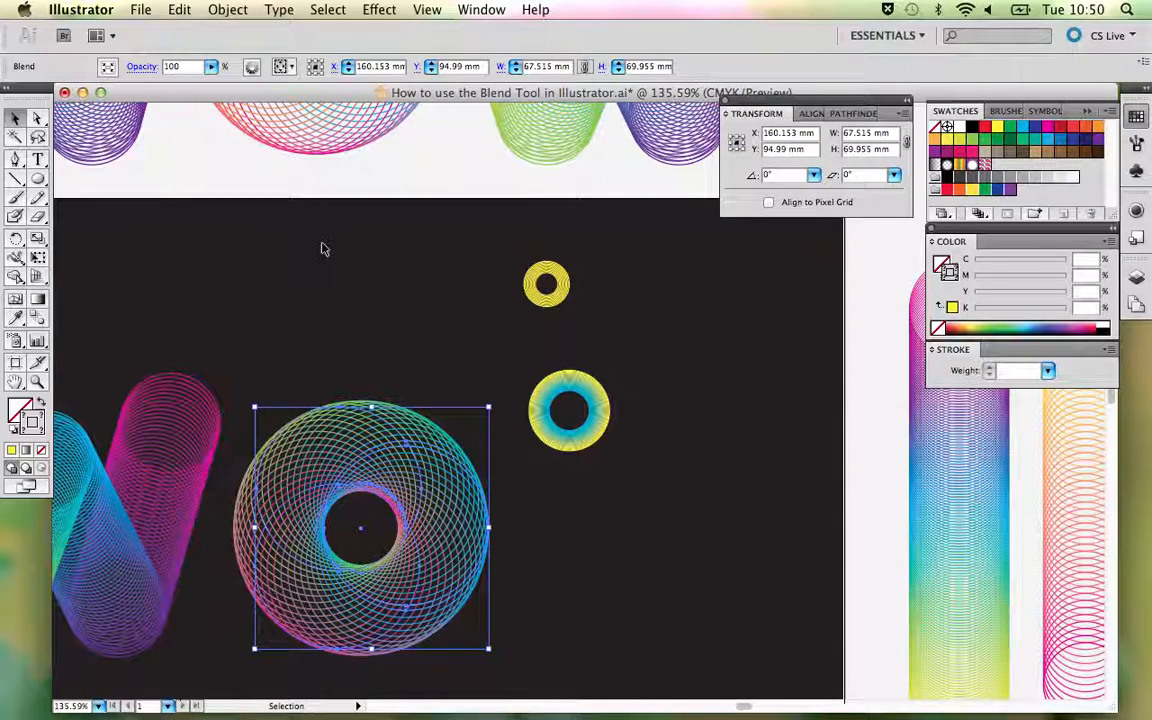
click(228, 9)
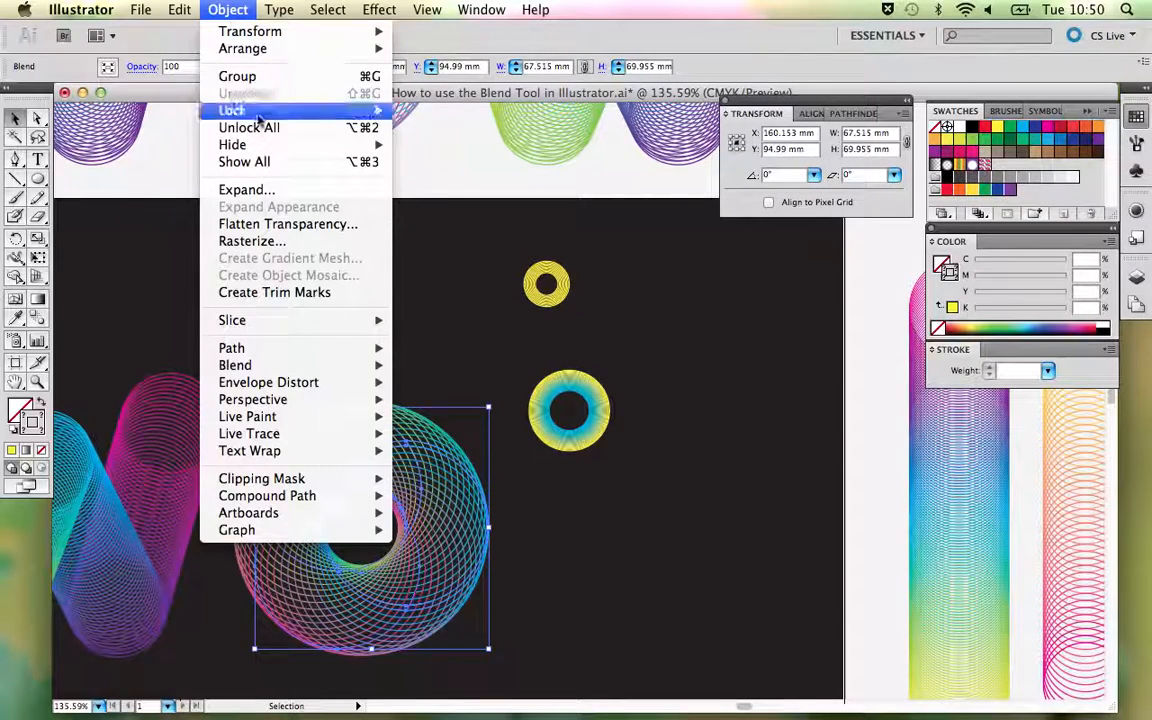
mouse_move(257, 112)
click(437, 110)
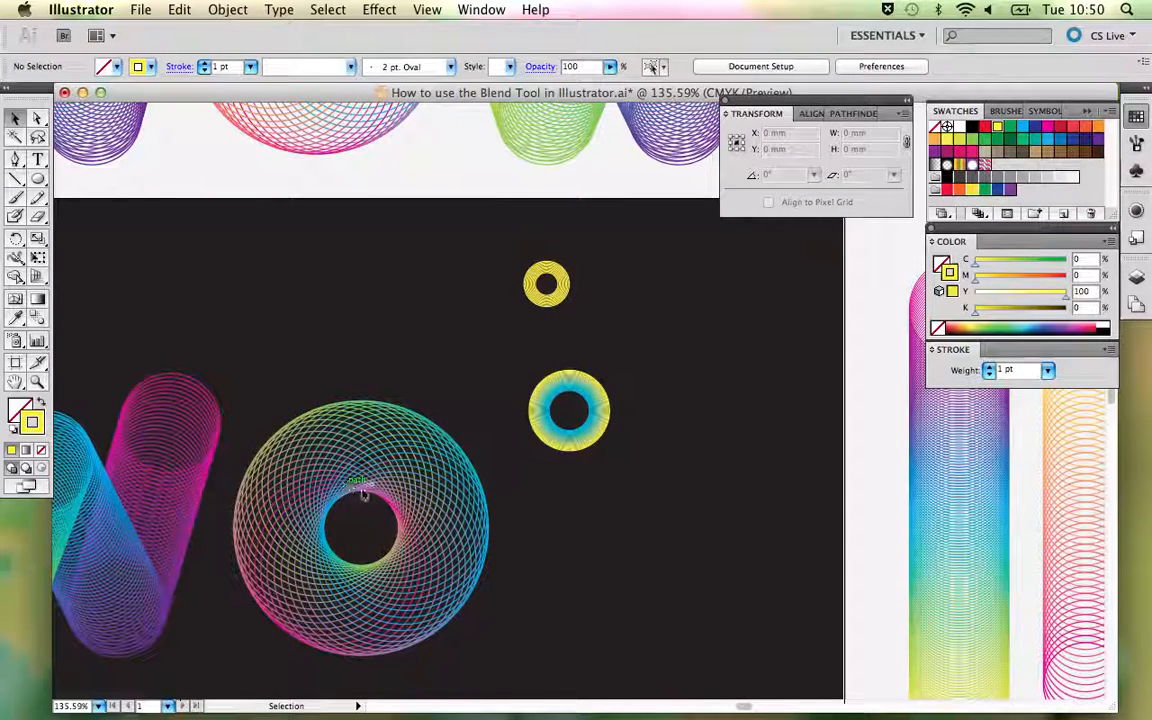
- Start drawing a yellow-stroked circle with the Ellipse tool from the centre of the new O's hole
key(l)
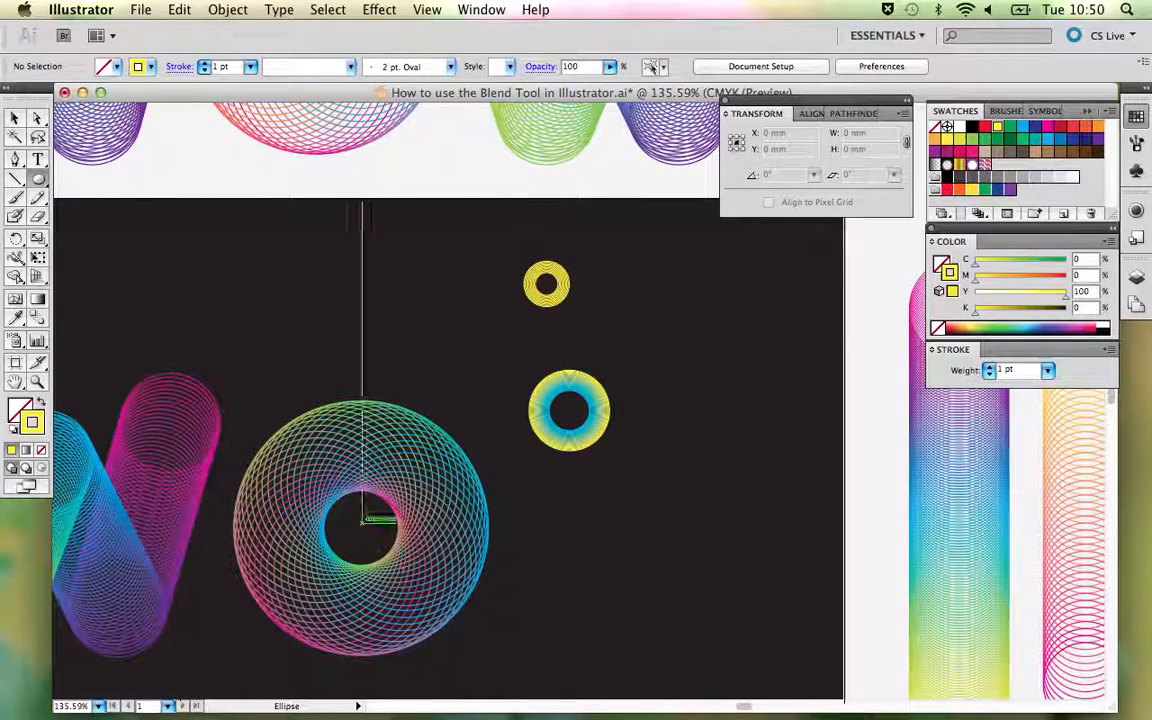
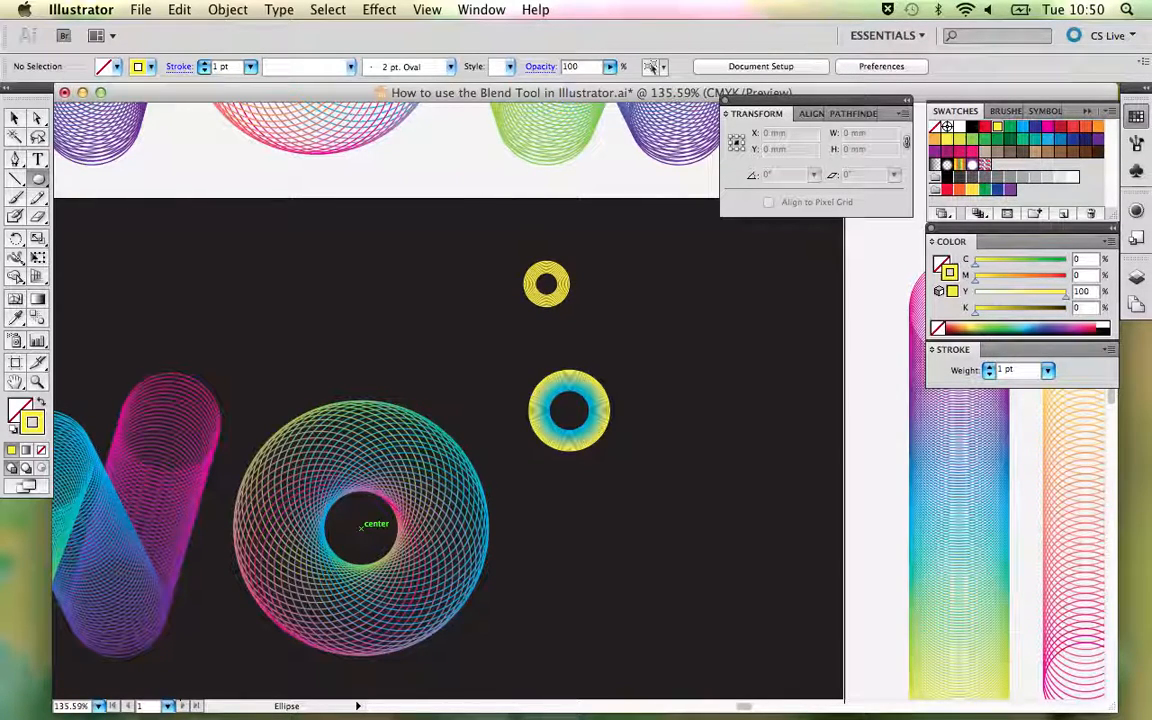
- Draw a yellow-stroked circle about 21.6 mm across from the centre of the new O's hole, so that it fills the hole
drag(361, 527, 410, 543)
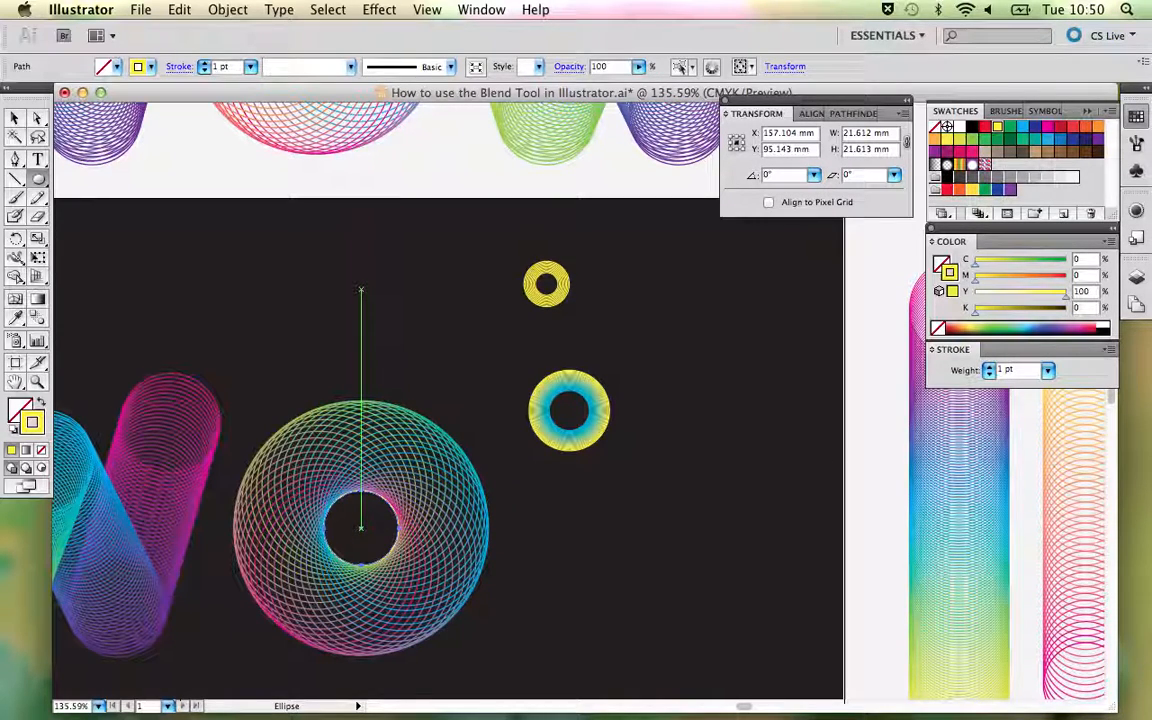
key(v)
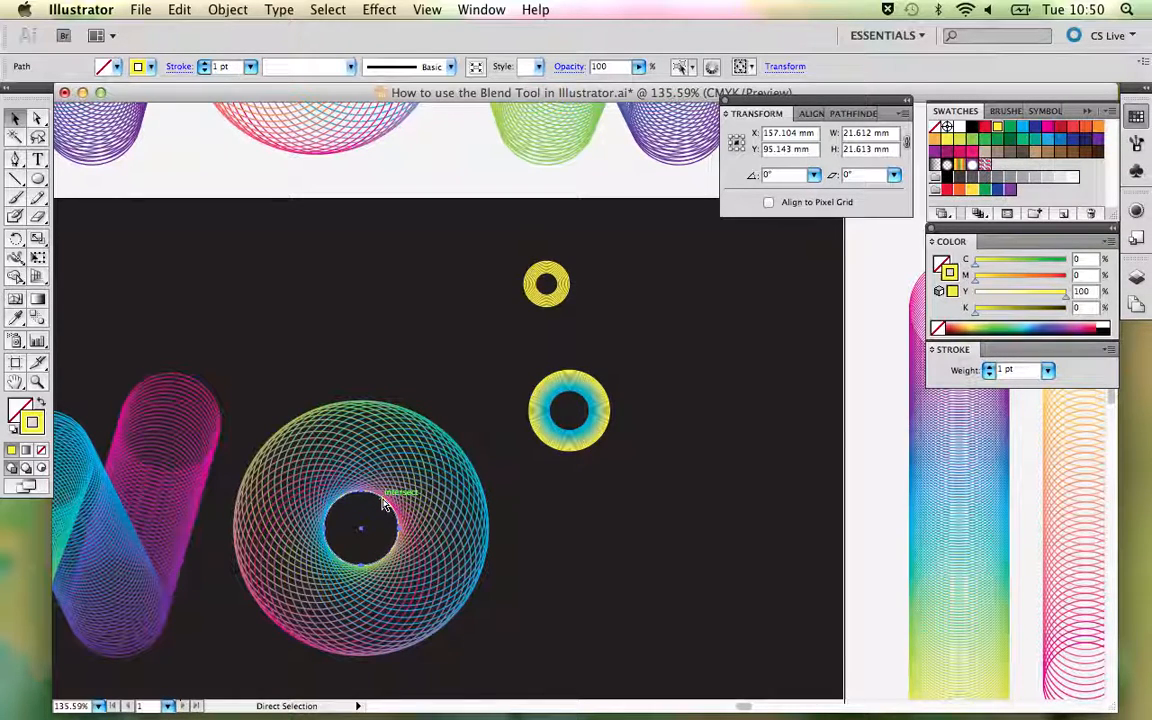
key(v)
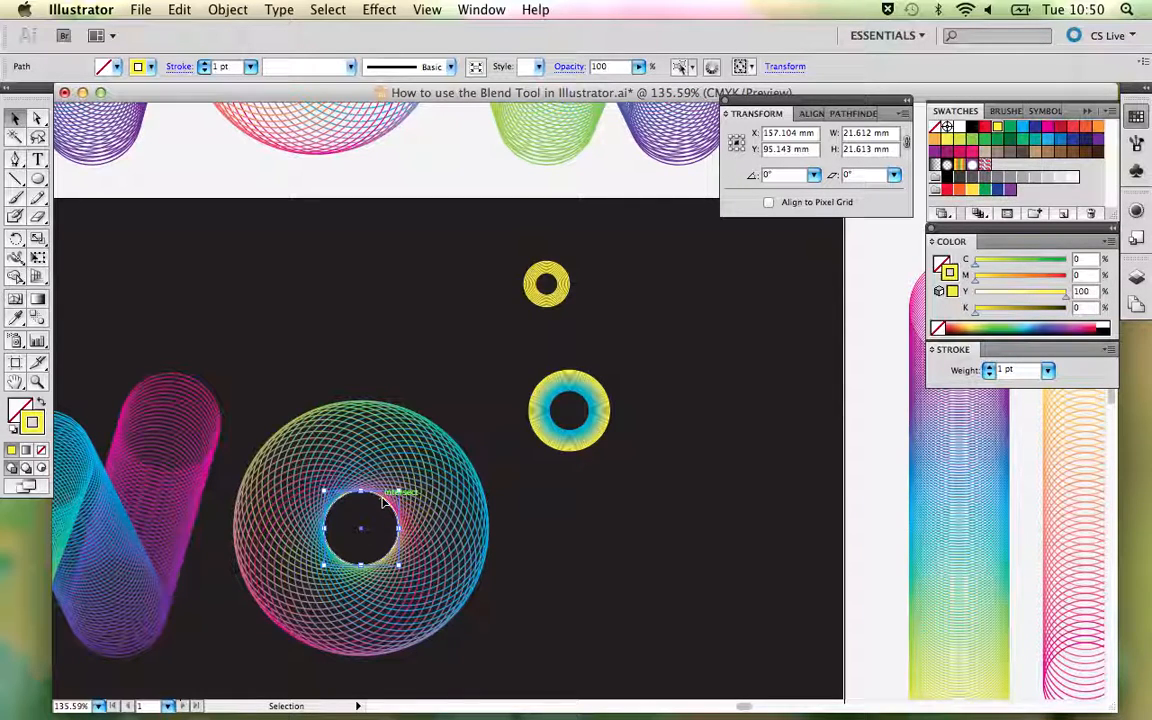
- Make a concentric copy of the yellow circle at a uniform scale of 60%
key(s)
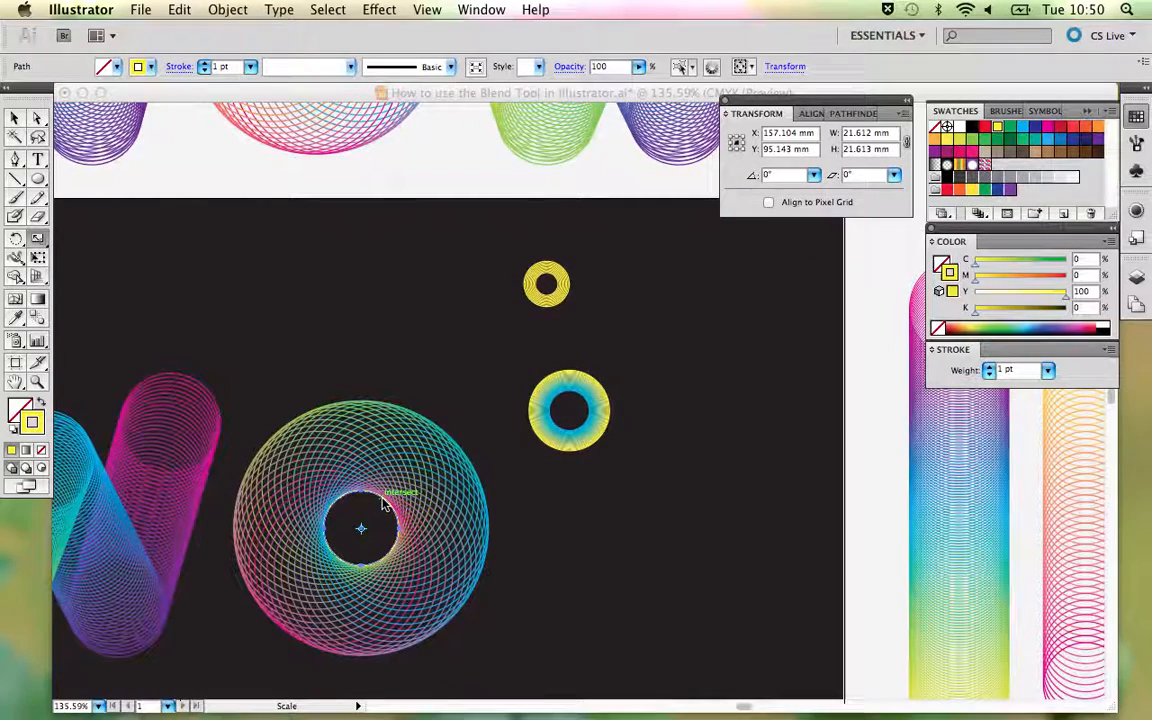
key(Return)
drag(558, 173, 306, 128)
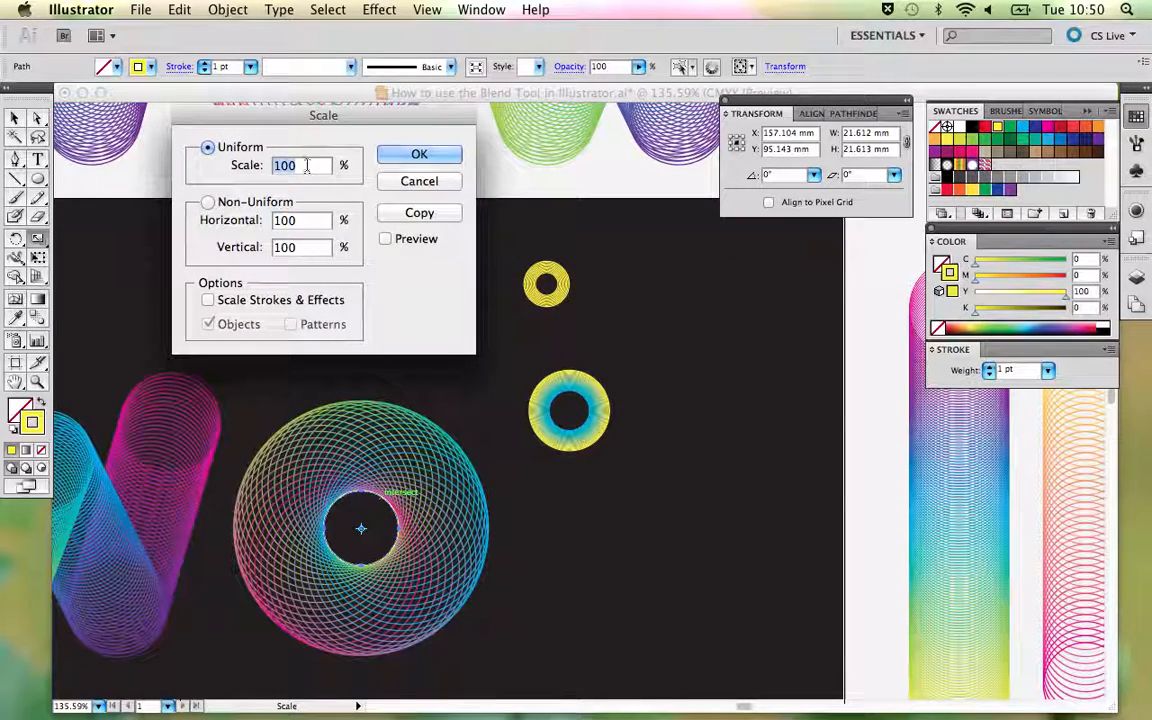
text(75)
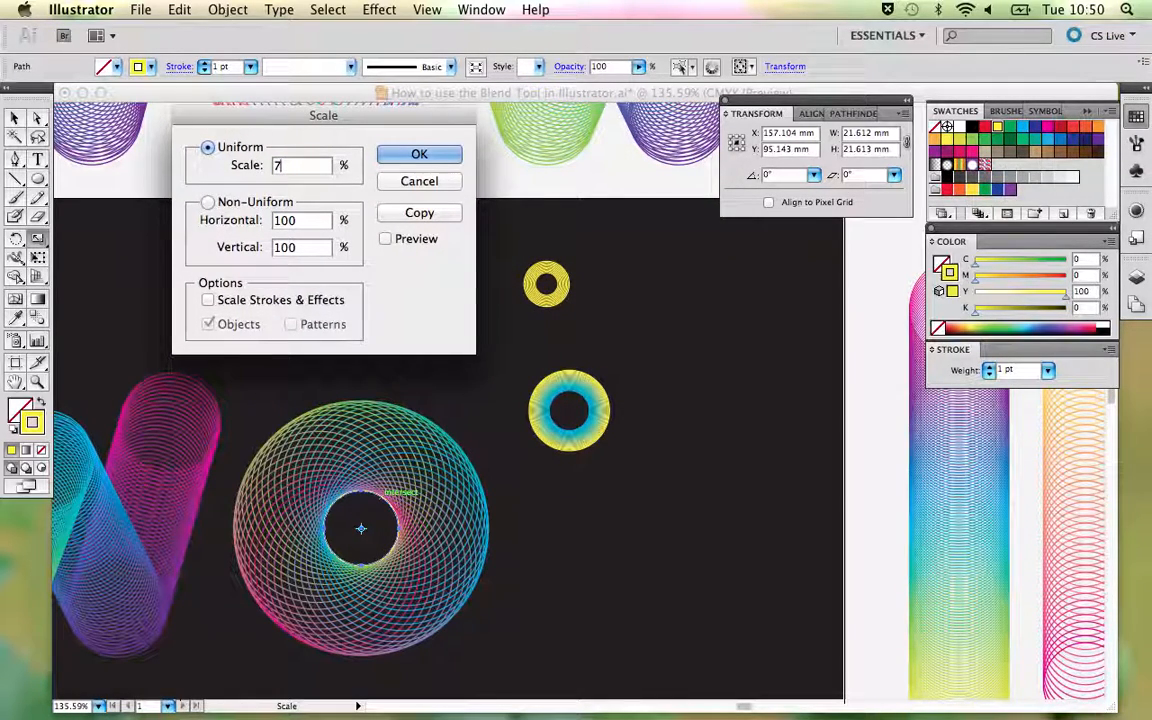
click(386, 240)
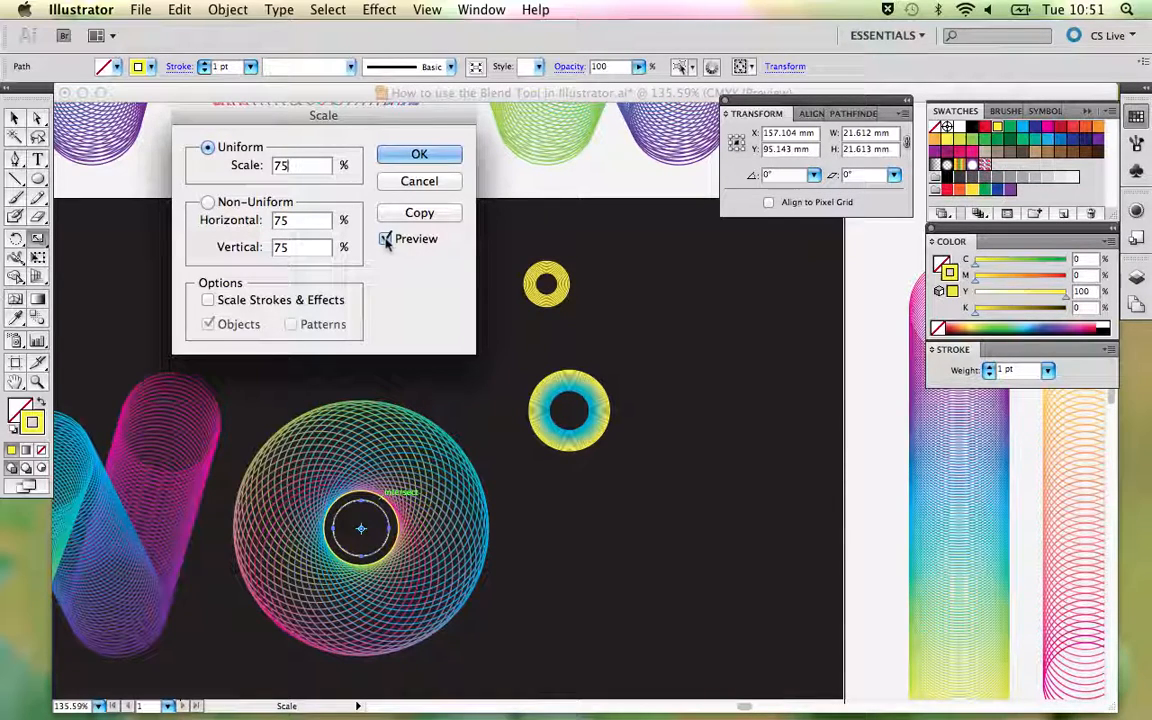
double_click(280, 166)
text(60)
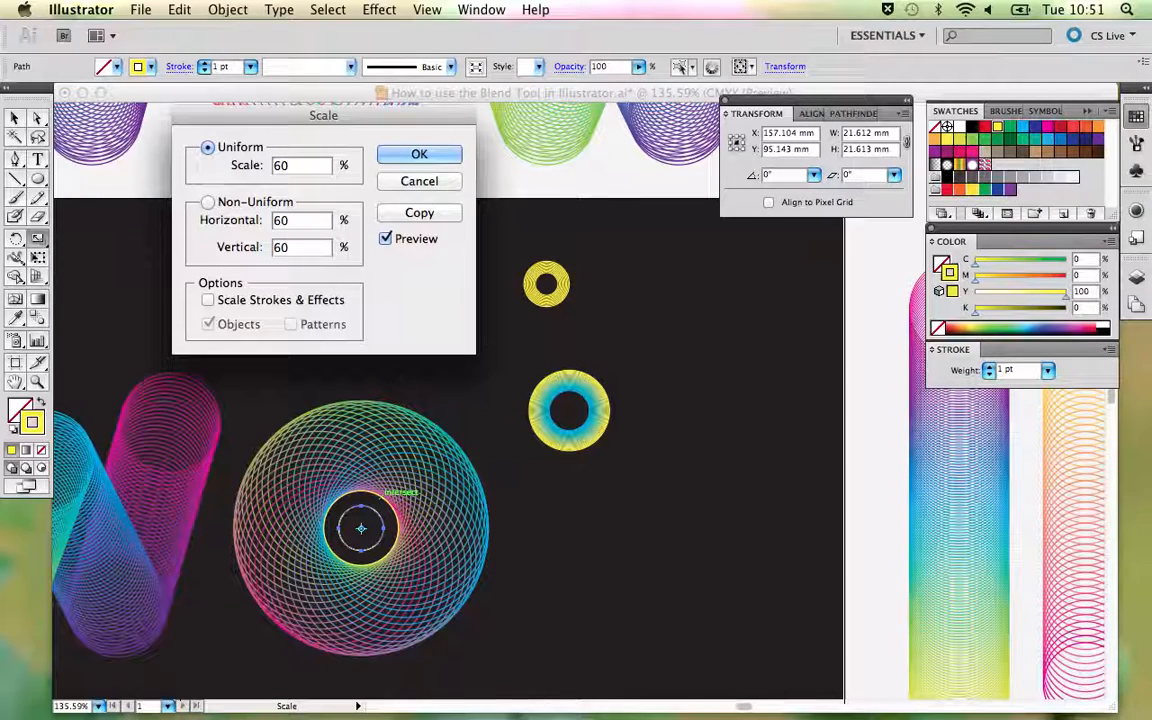
click(421, 155)
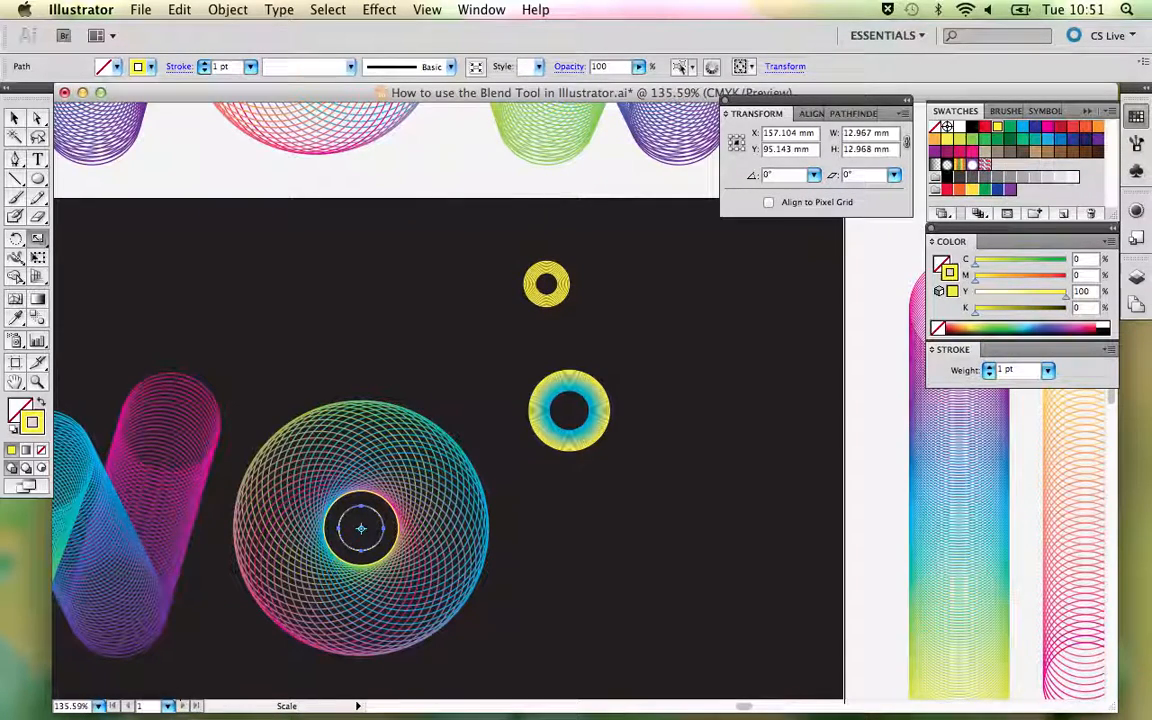
- Change the smaller inner circle's stroke to cyan
key(v)
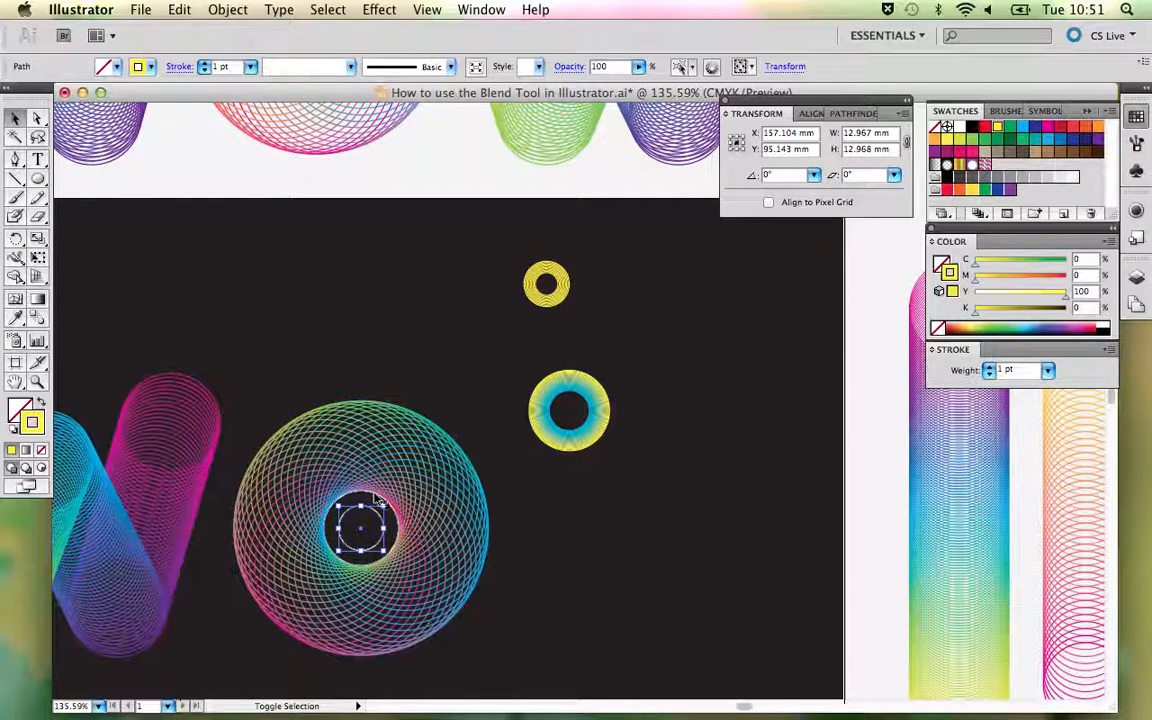
click(377, 500)
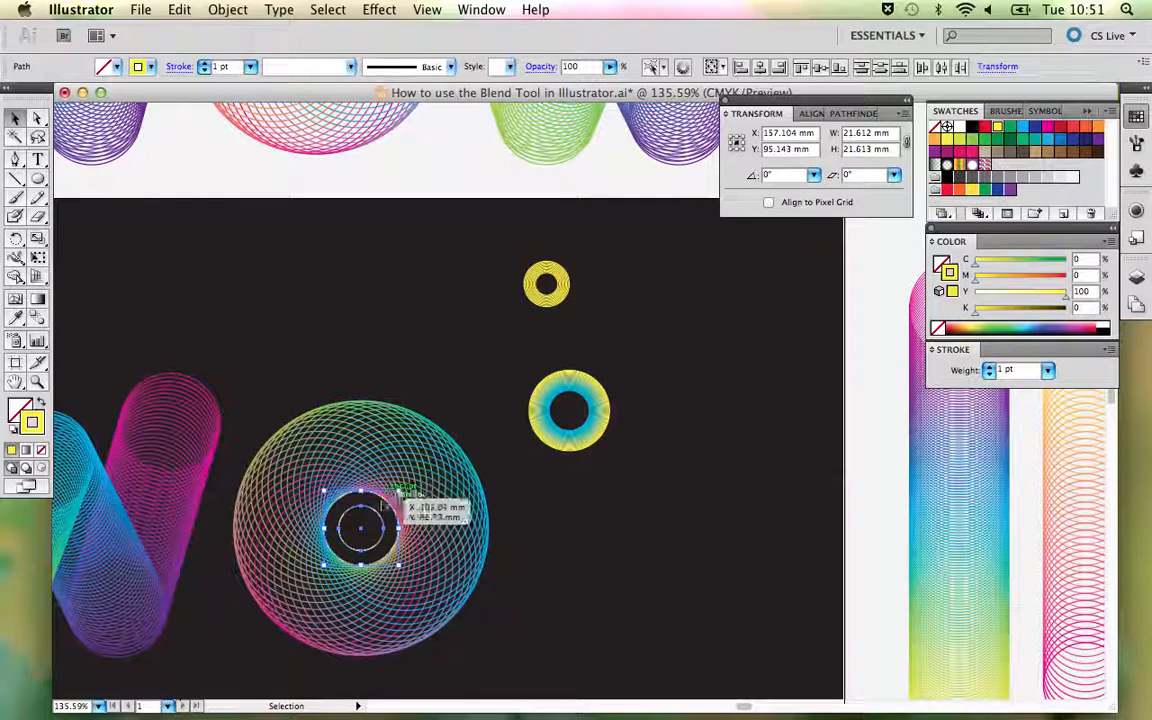
click(470, 385)
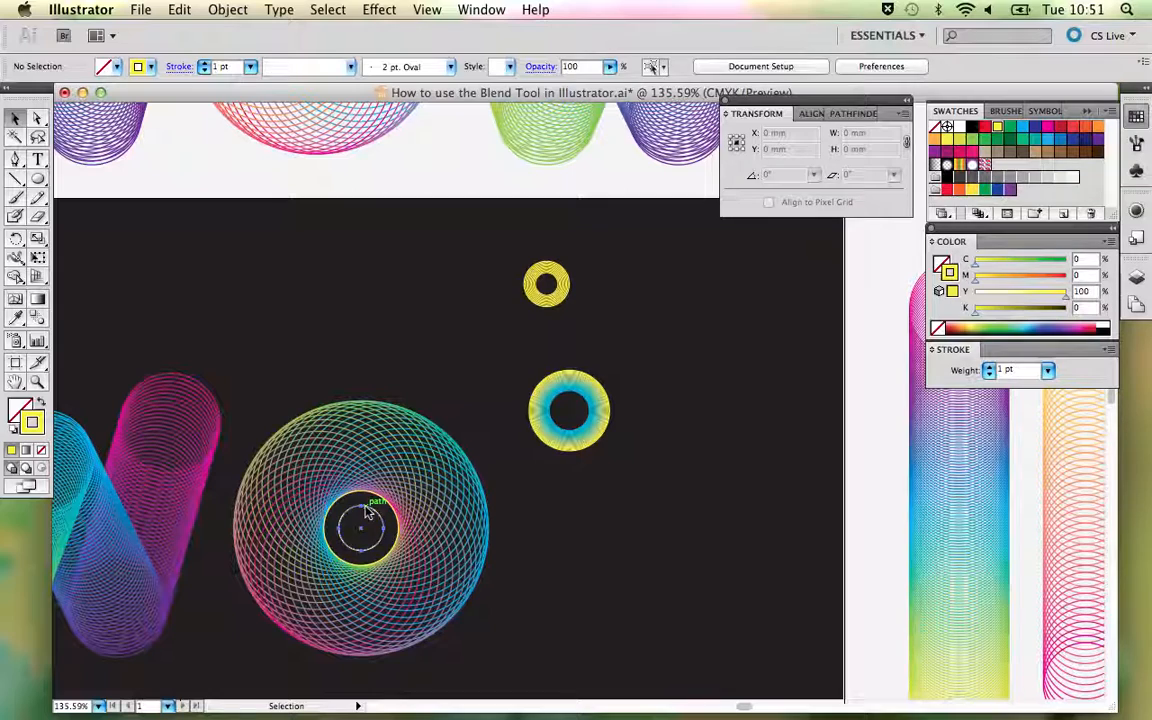
click(369, 512)
click(1021, 128)
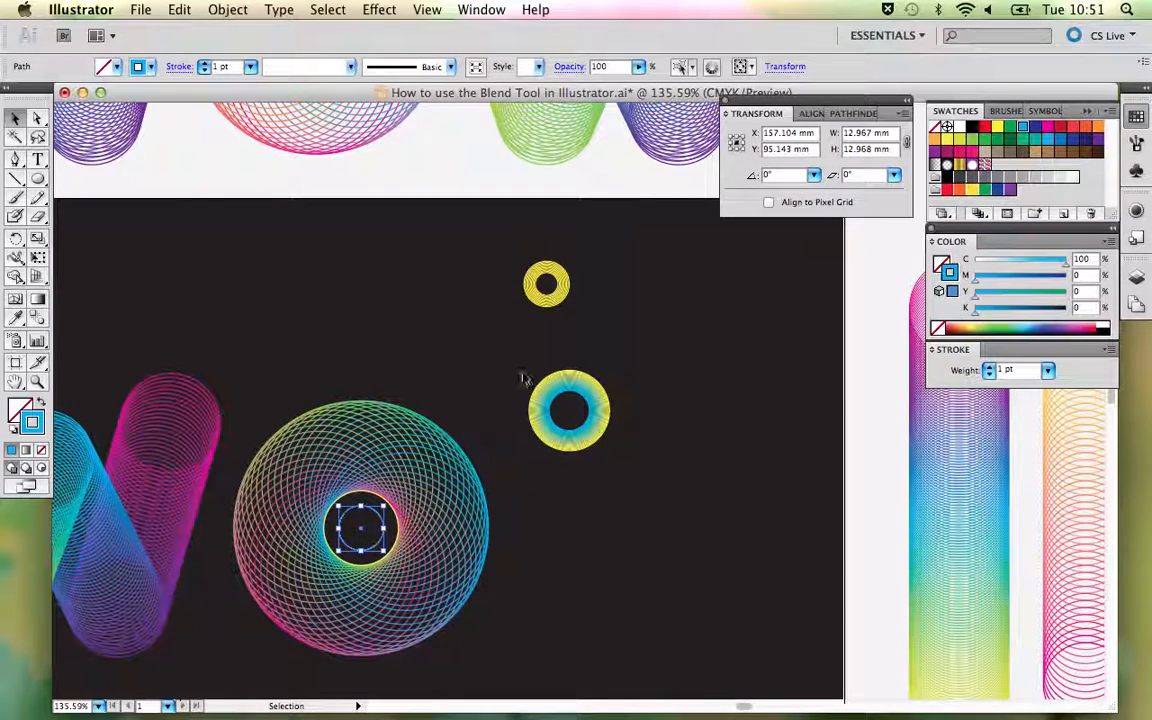
- Blend the outer yellow circle with the inner cyan circle inside the new O
shift+click(371, 496)
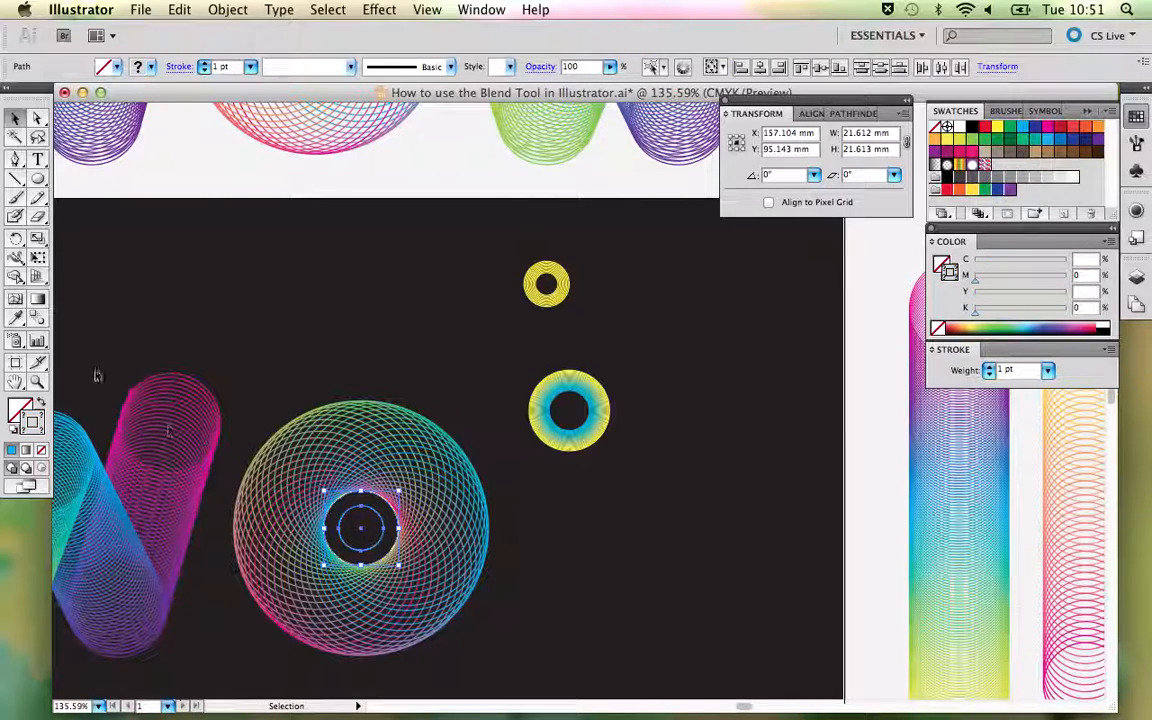
click(38, 317)
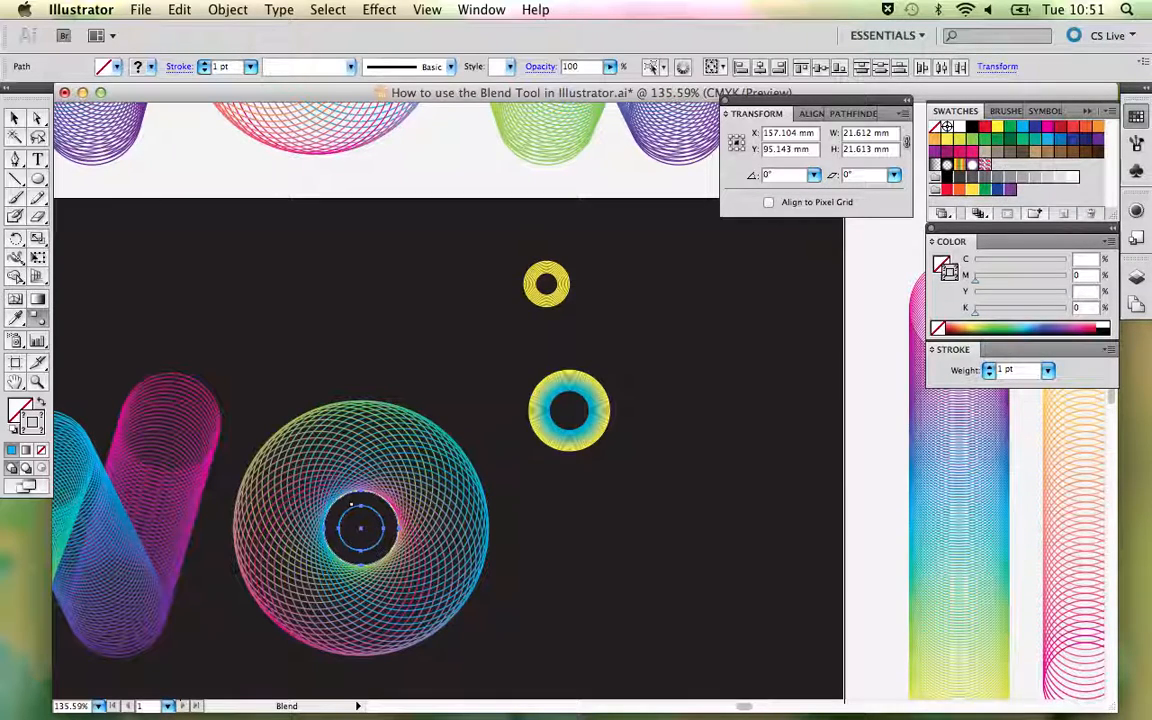
click(361, 493)
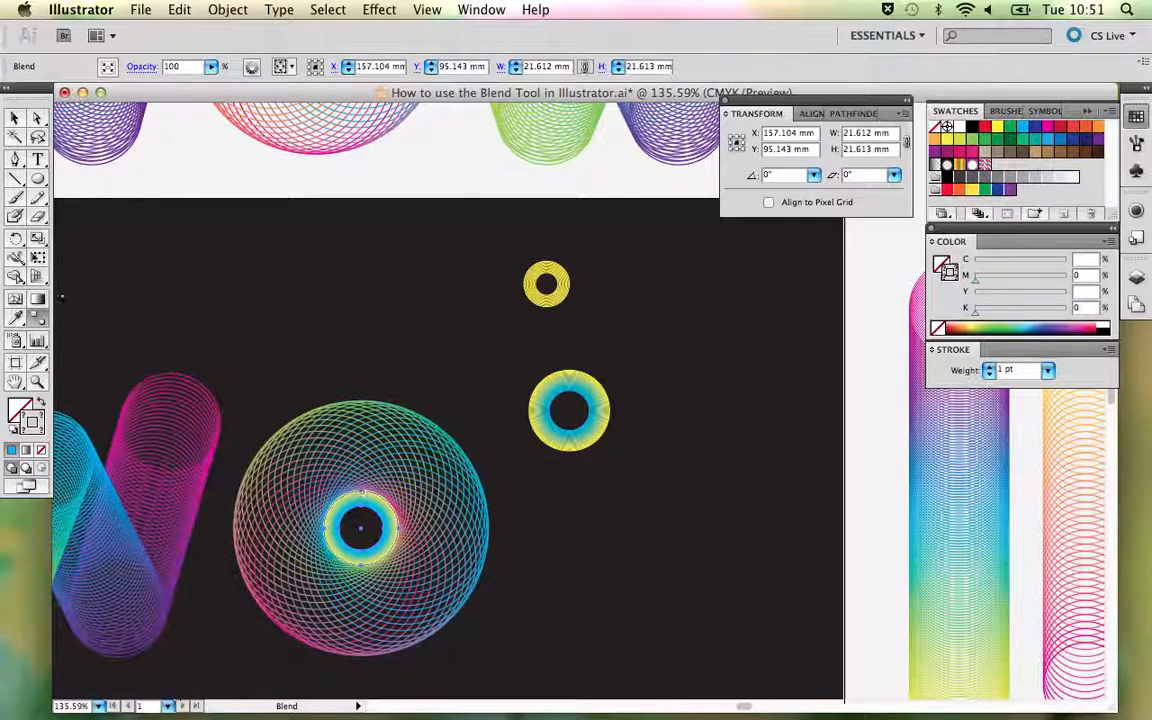
- Set the centre ring blend's spacing to Specified Steps with 13 steps and deselect the ring
double_click(38, 319)
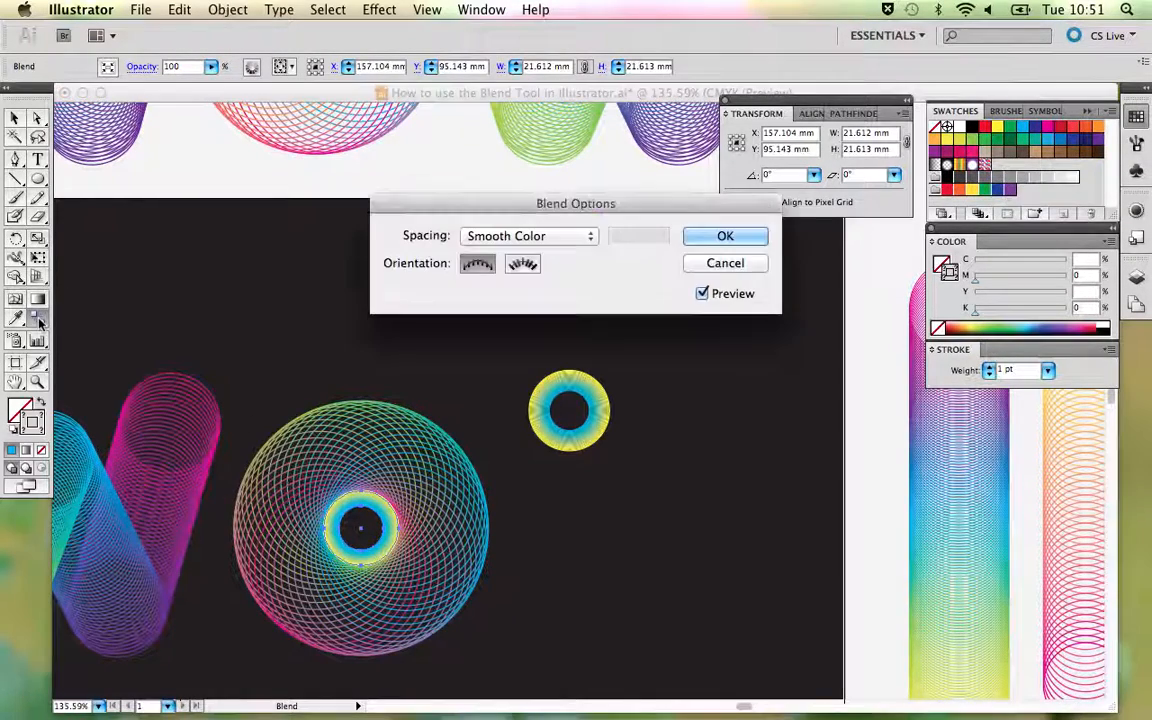
click(585, 237)
click(563, 251)
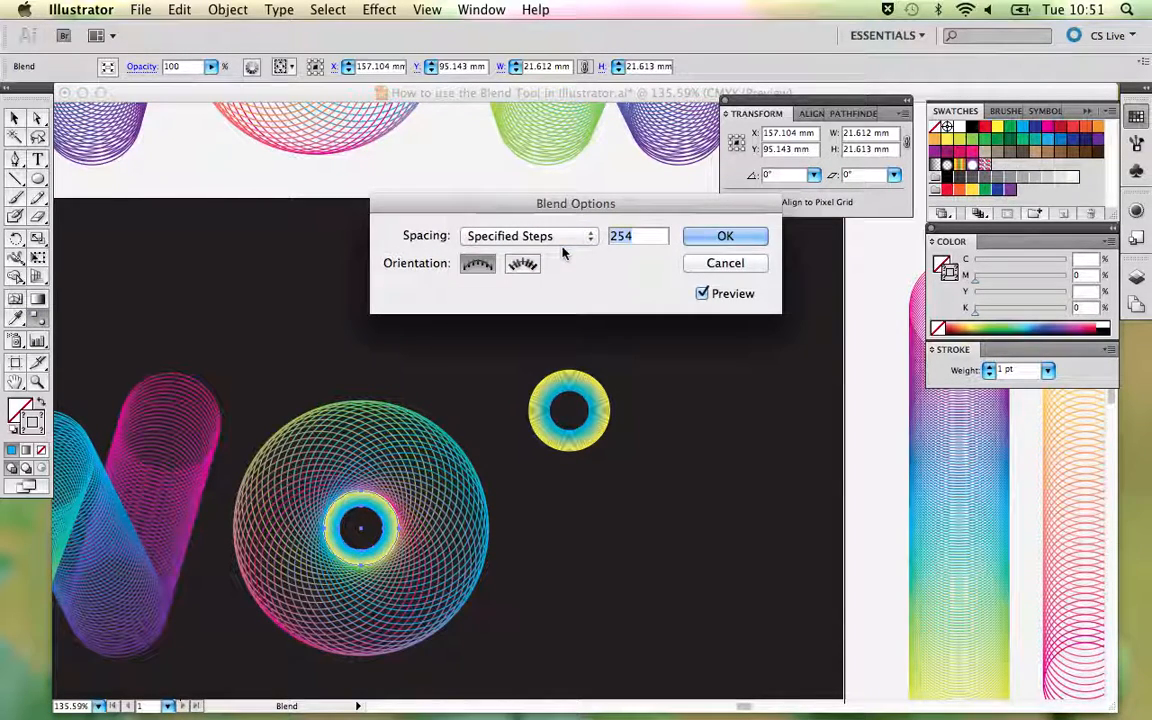
drag(537, 207, 383, 204)
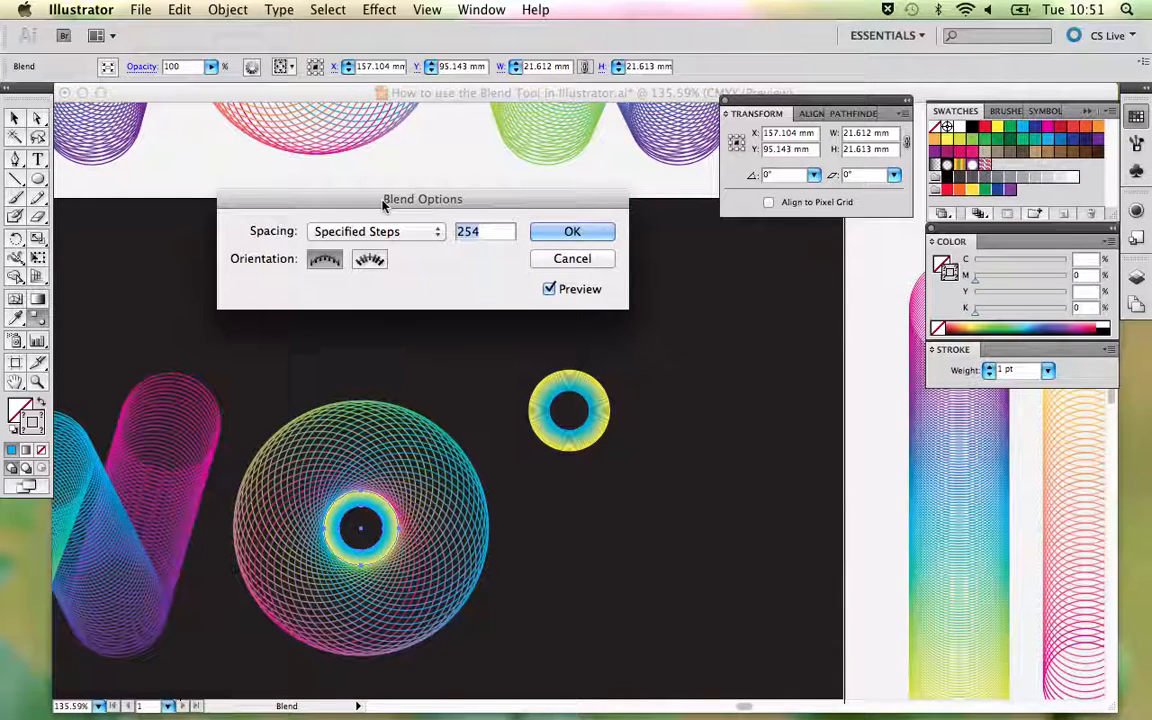
click(385, 231)
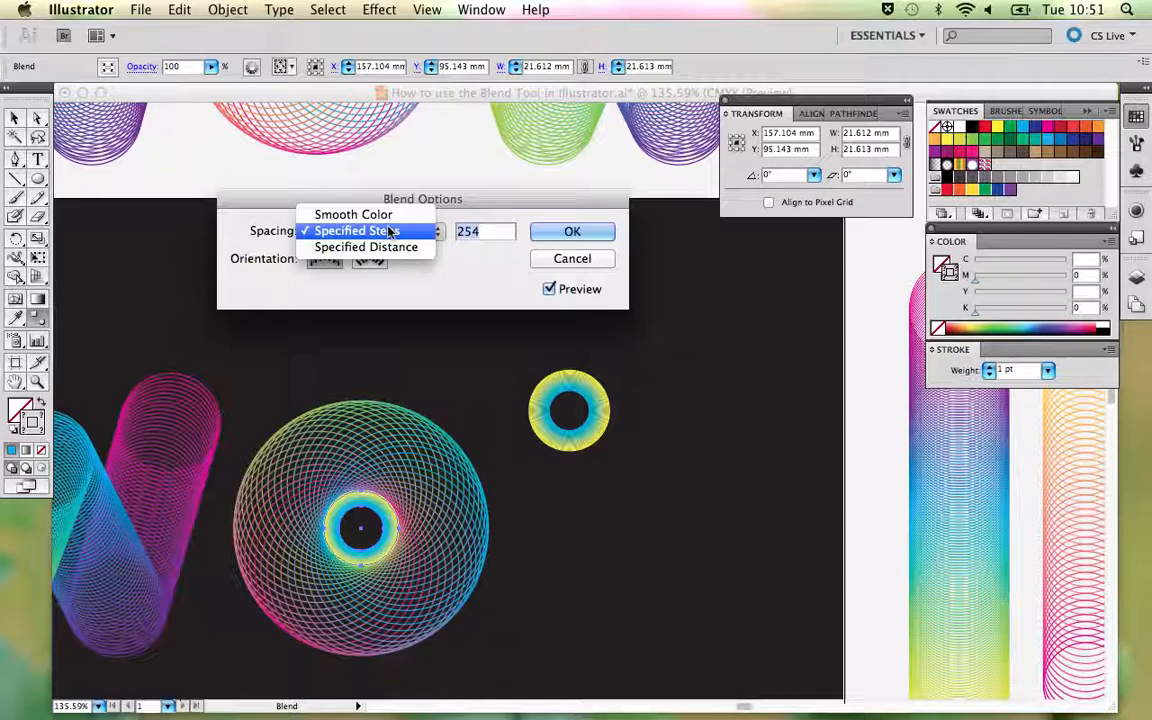
click(388, 231)
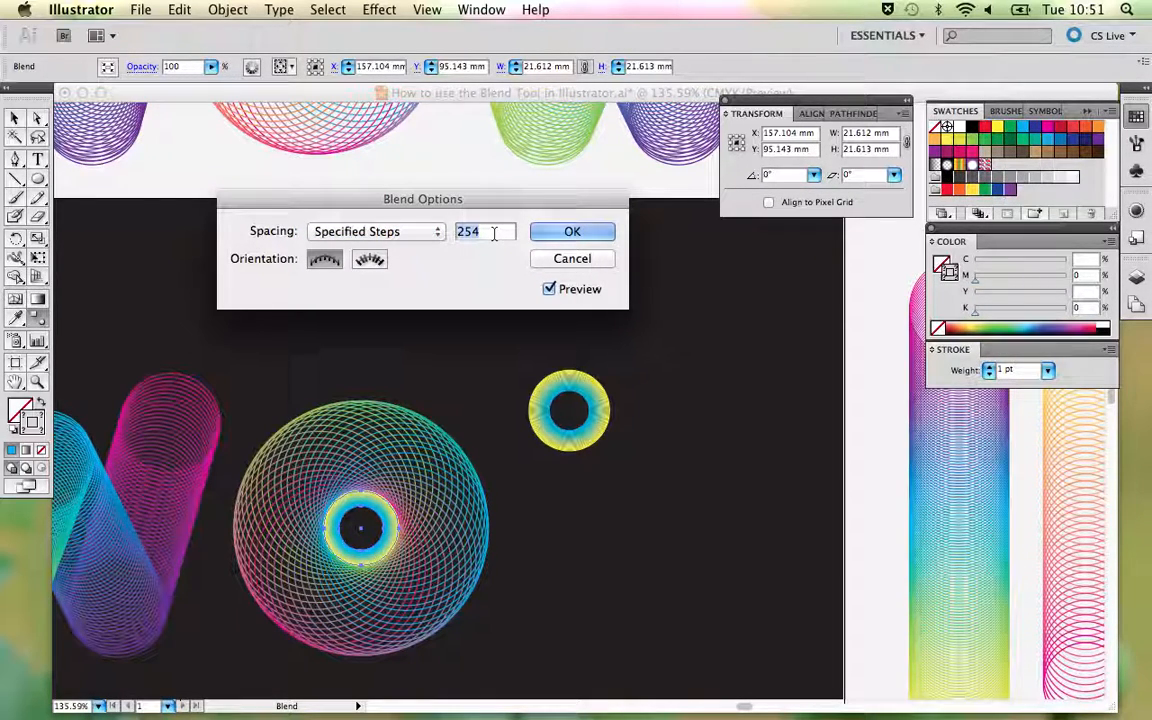
text(15)
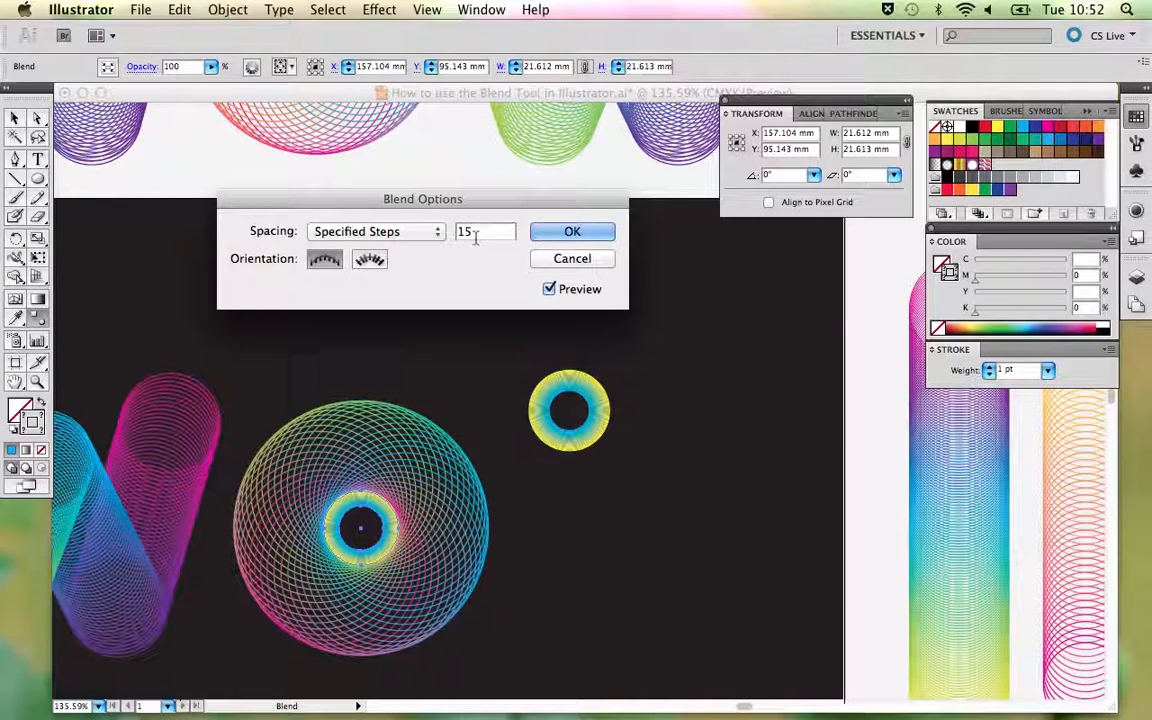
text(0)
key(BackSpace)
key(BackSpace)
key(BackSpace)
text(1)
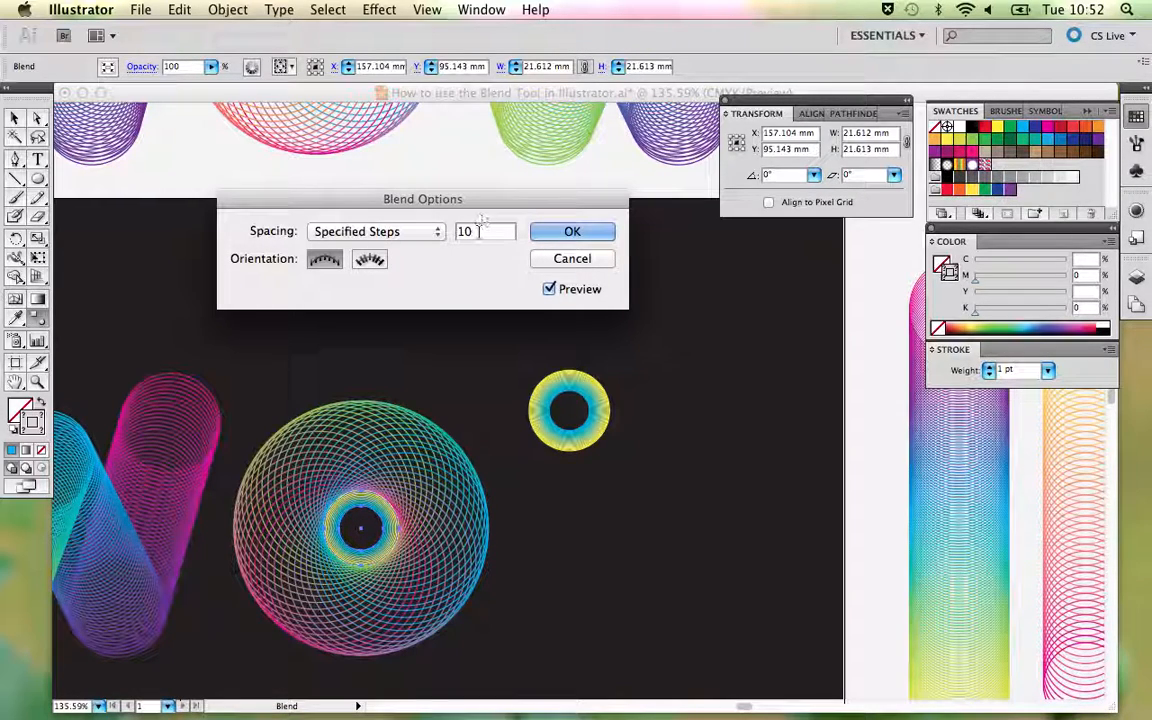
key(BackSpace)
text(3)
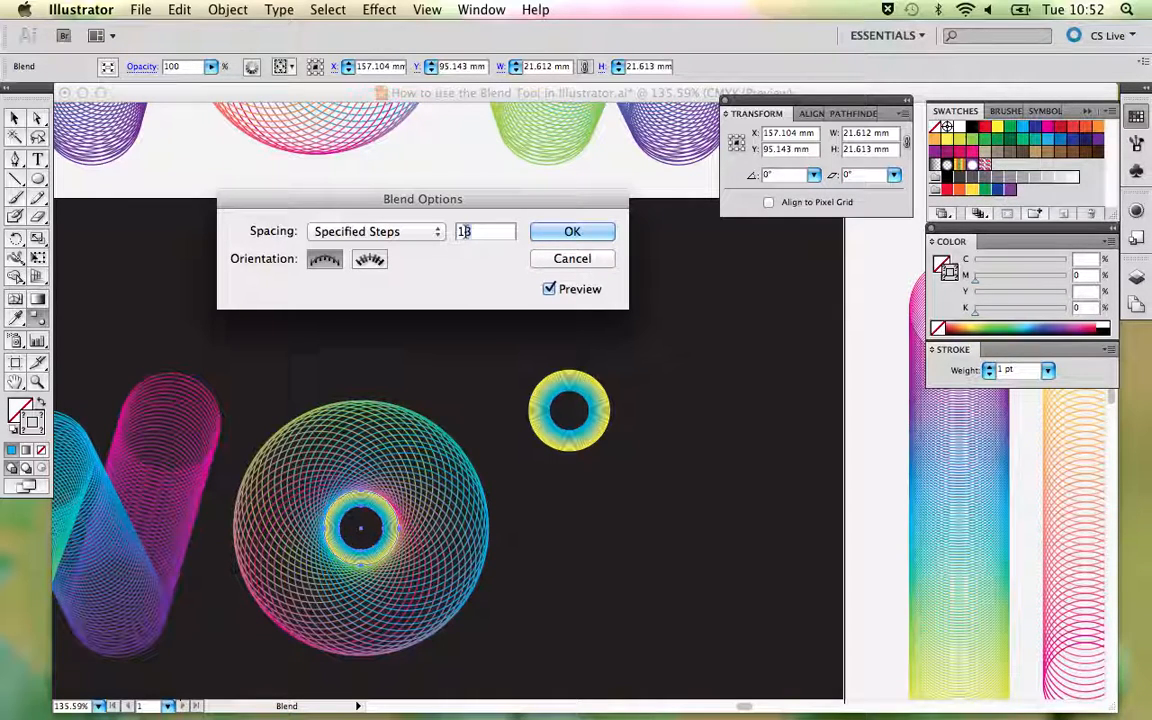
click(568, 231)
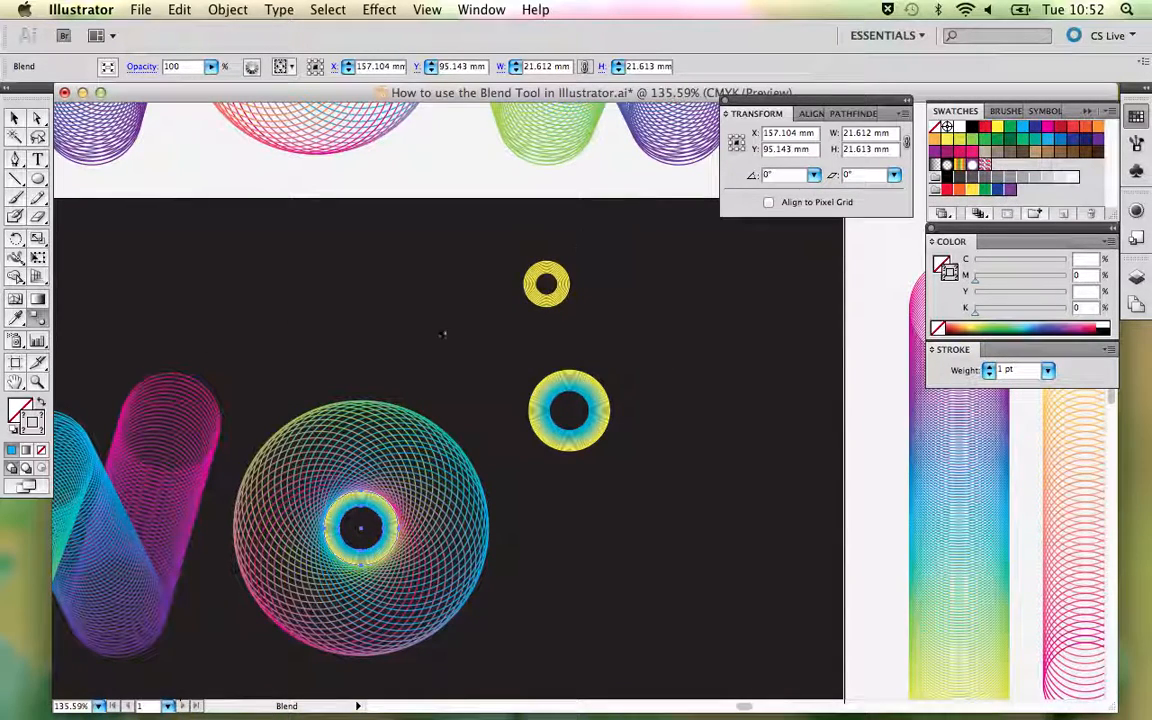
key(v)
click(437, 329)
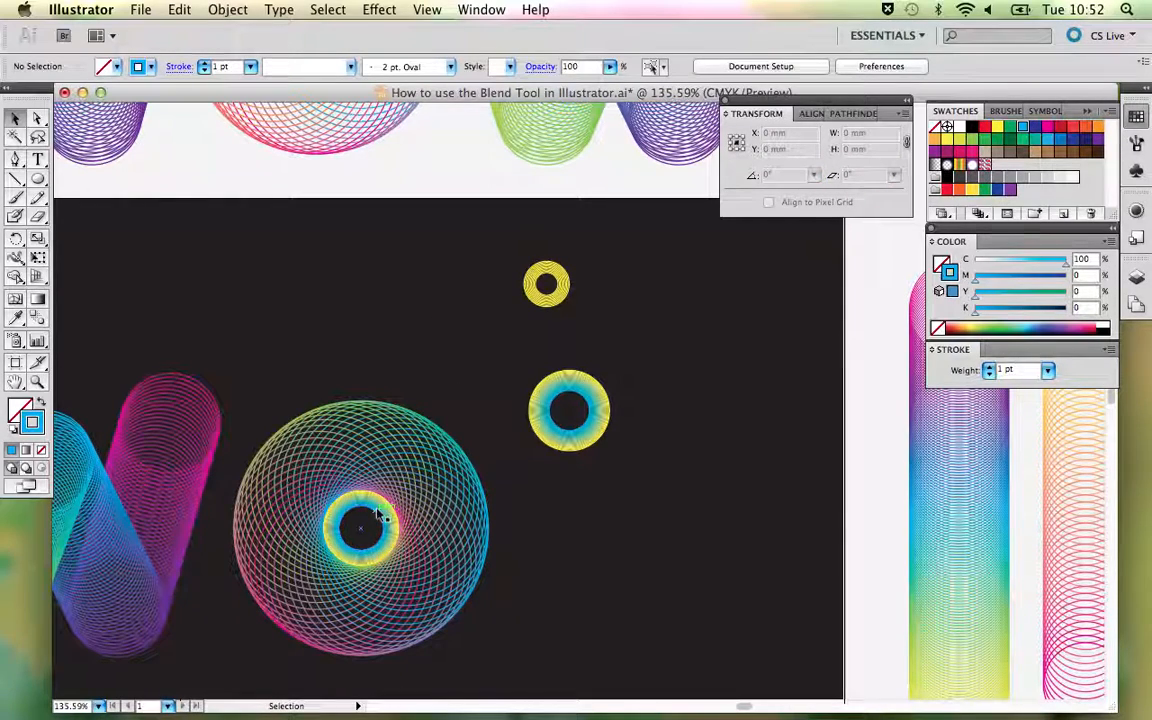
- Move the small yellow sample ring into the centre of the new O and delete the leftover cyan-yellow sample ring
click(546, 292)
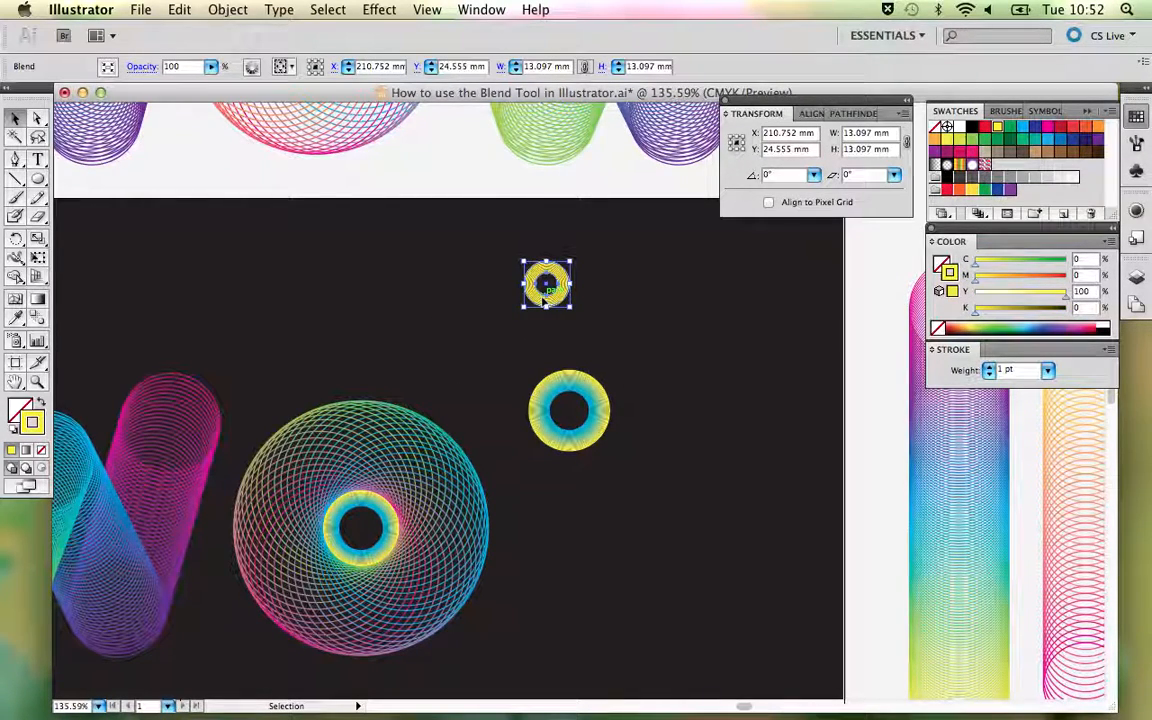
drag(546, 285, 360, 531)
click(482, 341)
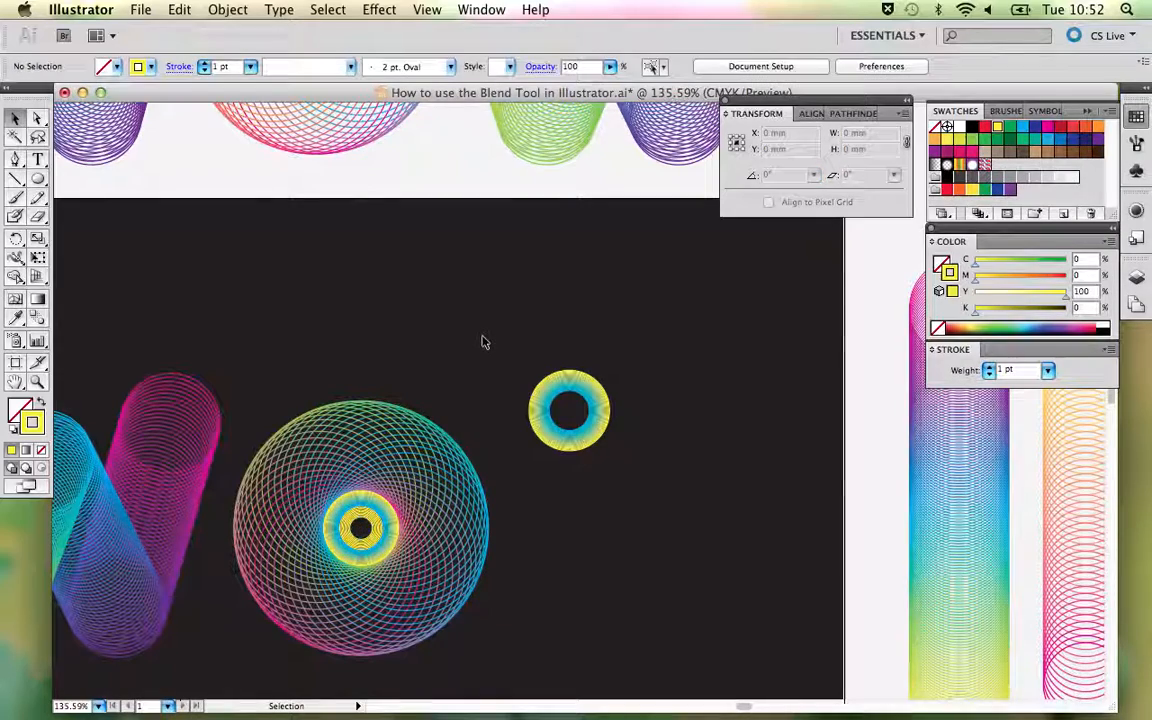
drag(516, 315, 609, 432)
key(Delete)
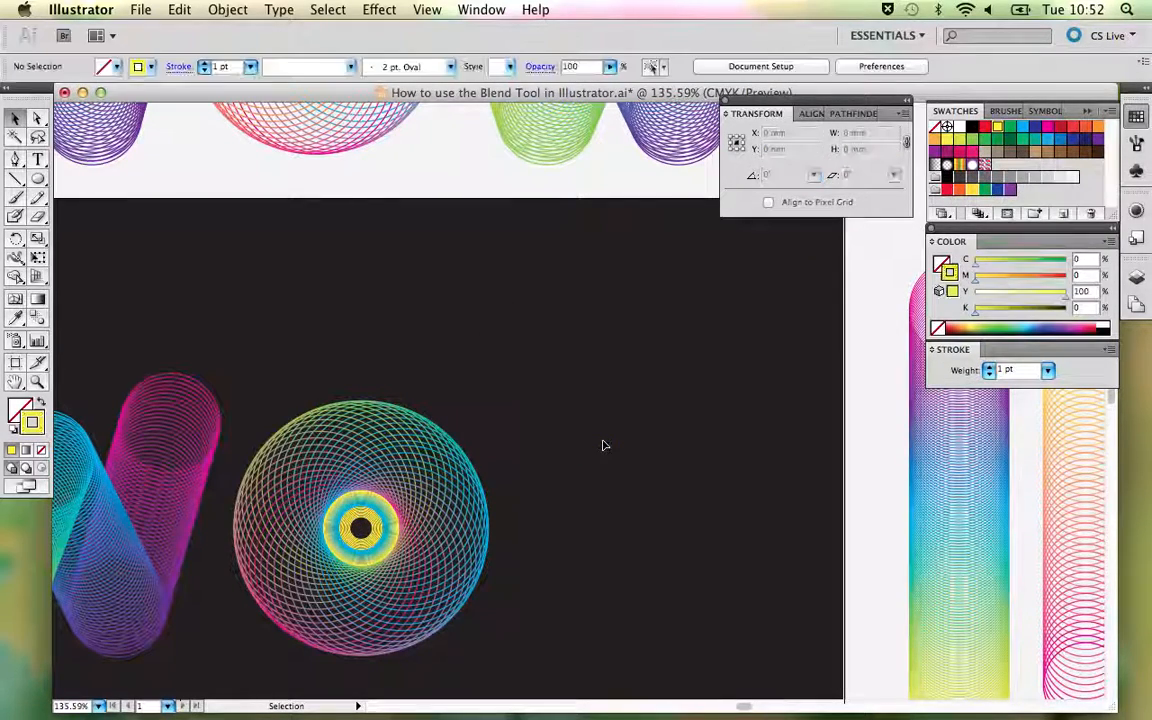
- Duplicate the new W to the other side of the O to complete the word WOW on the dark background
key(super+minus)
key(super+minus)
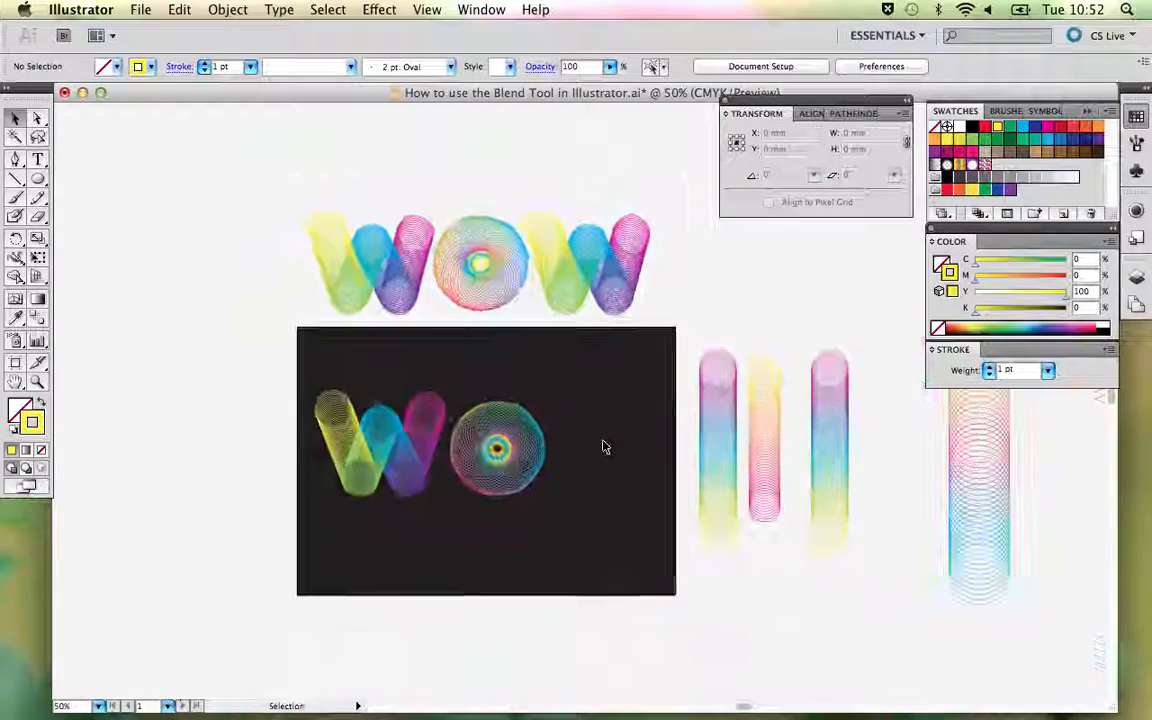
click(419, 429)
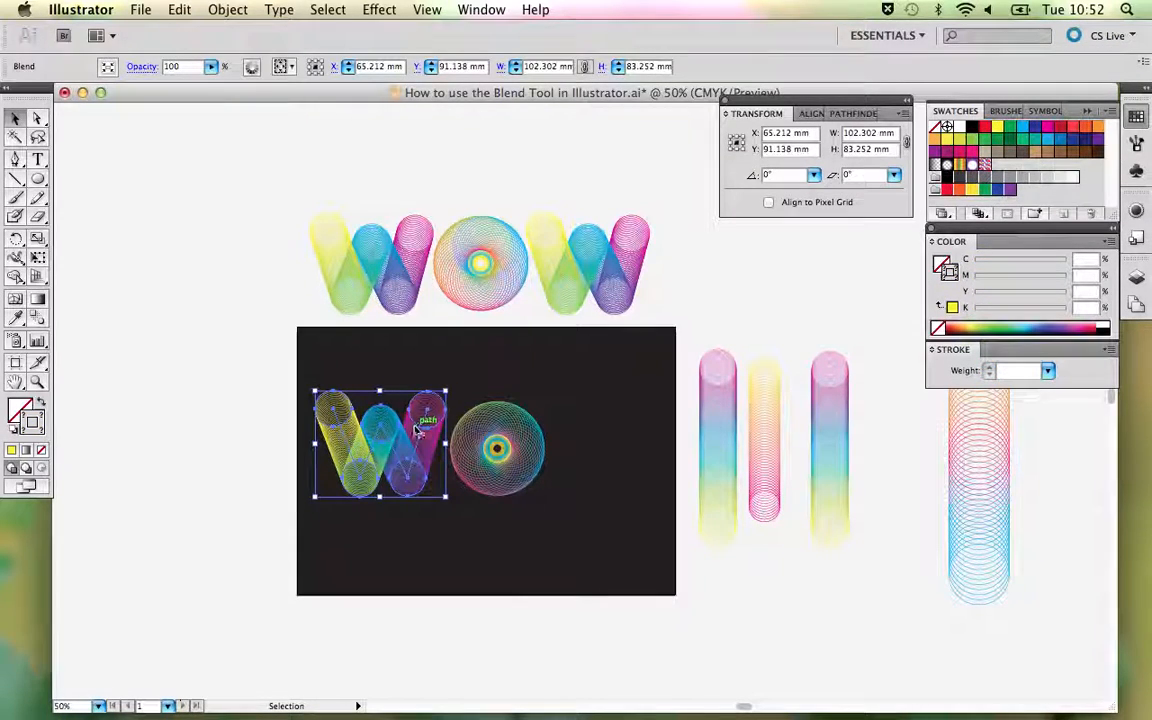
drag(419, 429, 645, 430)
click(573, 352)
- Unlock all locked objects and lock only the dark background rectangle again
key(super+alt+2)
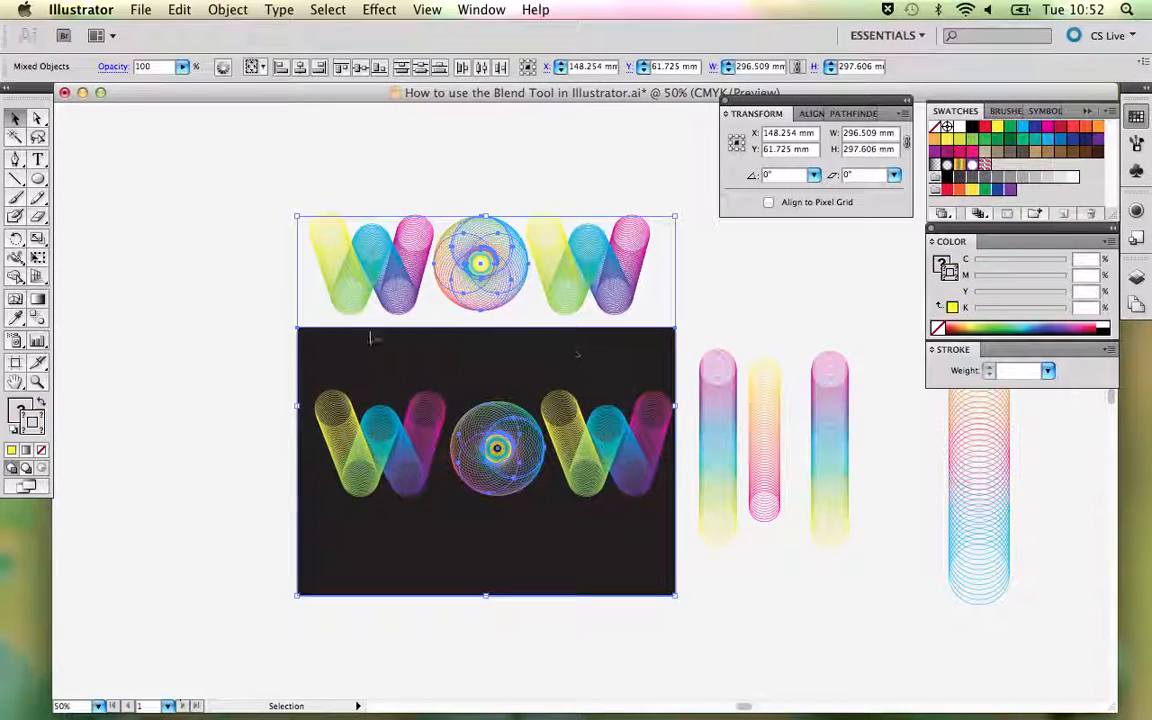
click(258, 348)
click(303, 347)
key(super+2)
- Shift the entire new WOW about 4.6 mm left to centre it on the dark background
drag(336, 372, 628, 516)
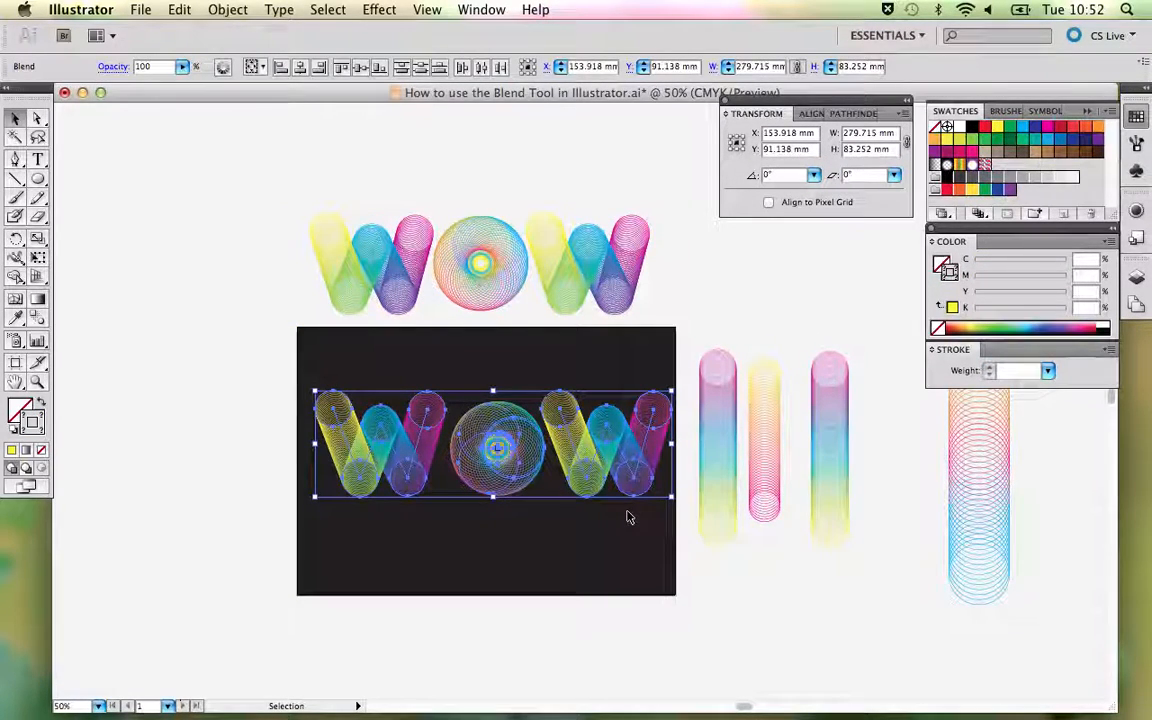
key(Left)
key(Left)
key(Left)
key(Left)
key(Left)
key(Left)
key(Left)
key(Left)
key(Left)
key(Left)
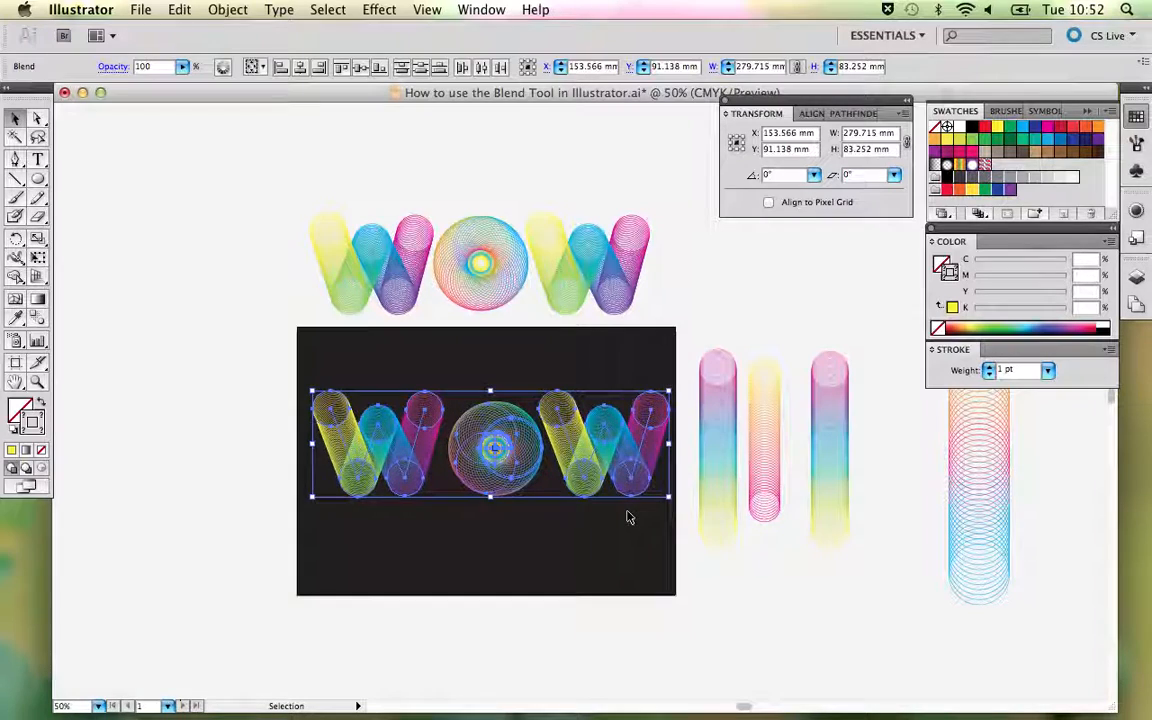
key(Left)
key(Left)
key(Left)
key(Left)
key(Left)
key(Left)
key(Left)
key(Left)
key(Left)
key(Left)
key(Left)
key(Left)
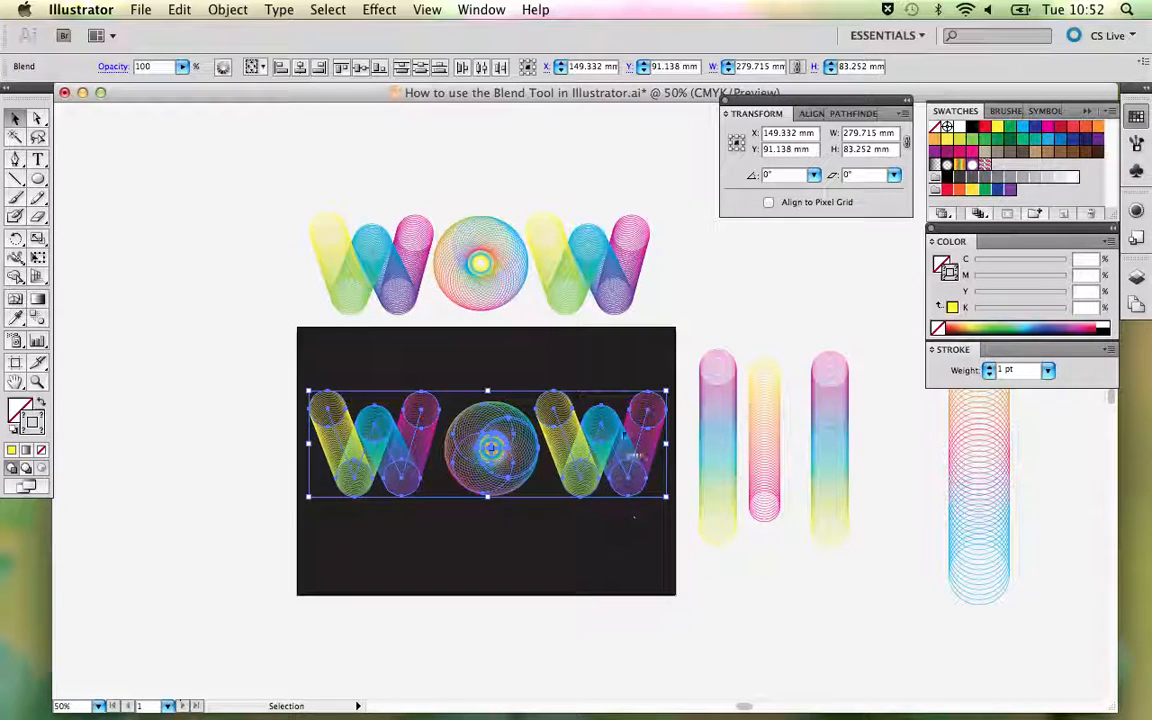
- Nudge the first W of the new WOW about 5.6 mm right, closer to the O, on the dark background
click(621, 369)
click(380, 442)
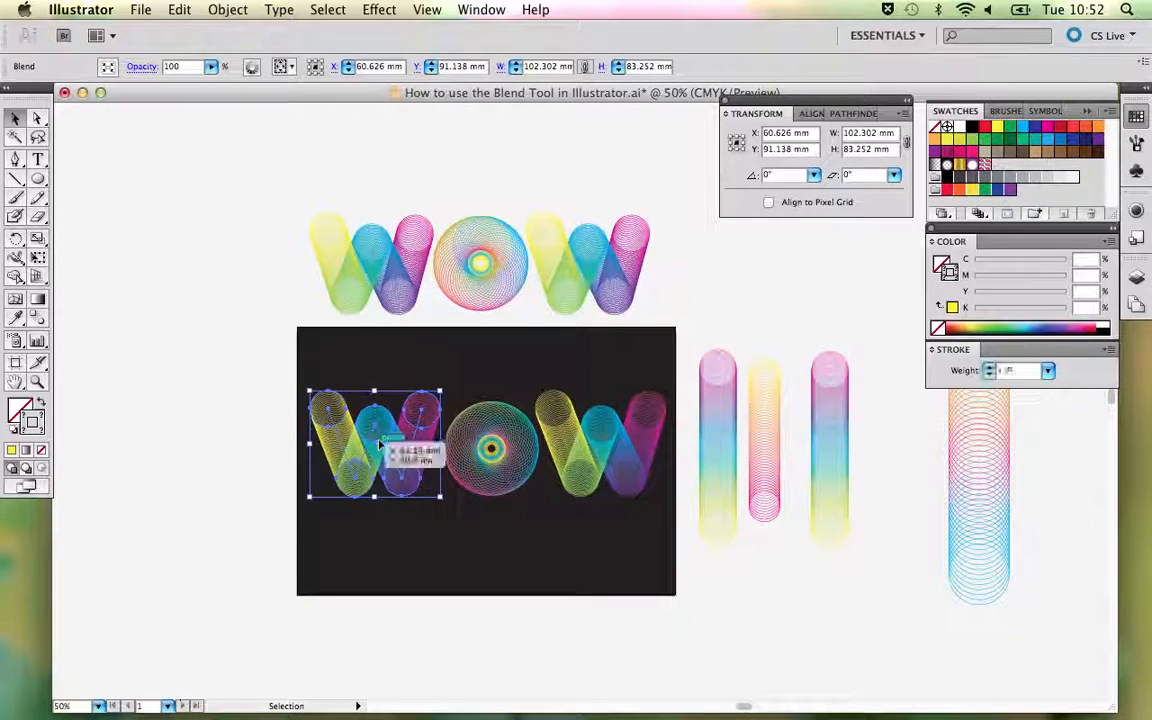
key(Right)
key(Right)
key(Right)
key(Right)
key(Right)
key(Right)
key(Right)
key(Right)
key(Right)
key(Right)
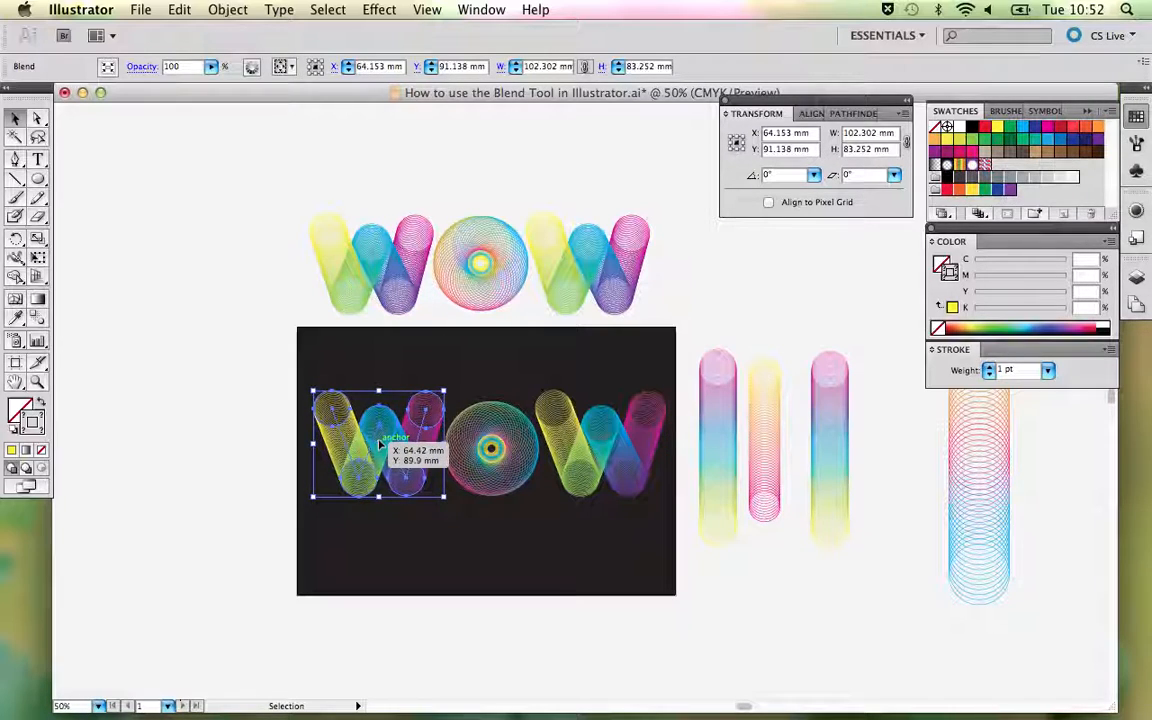
key(Right)
key(Right)
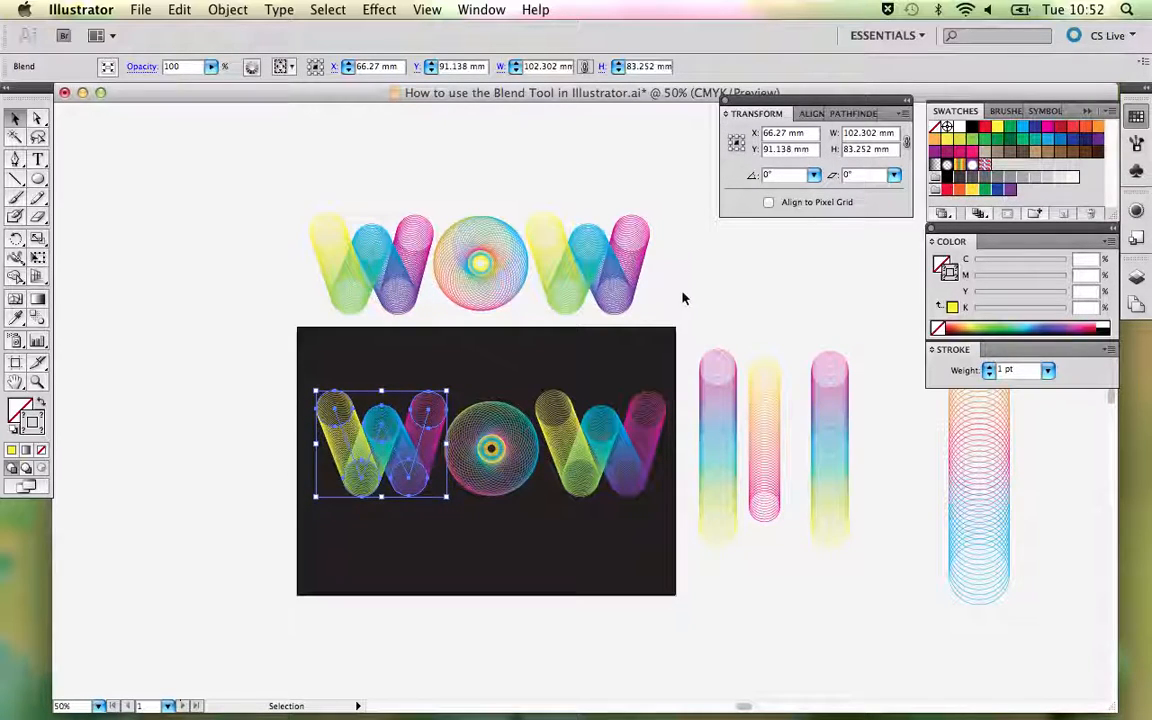
click(684, 297)
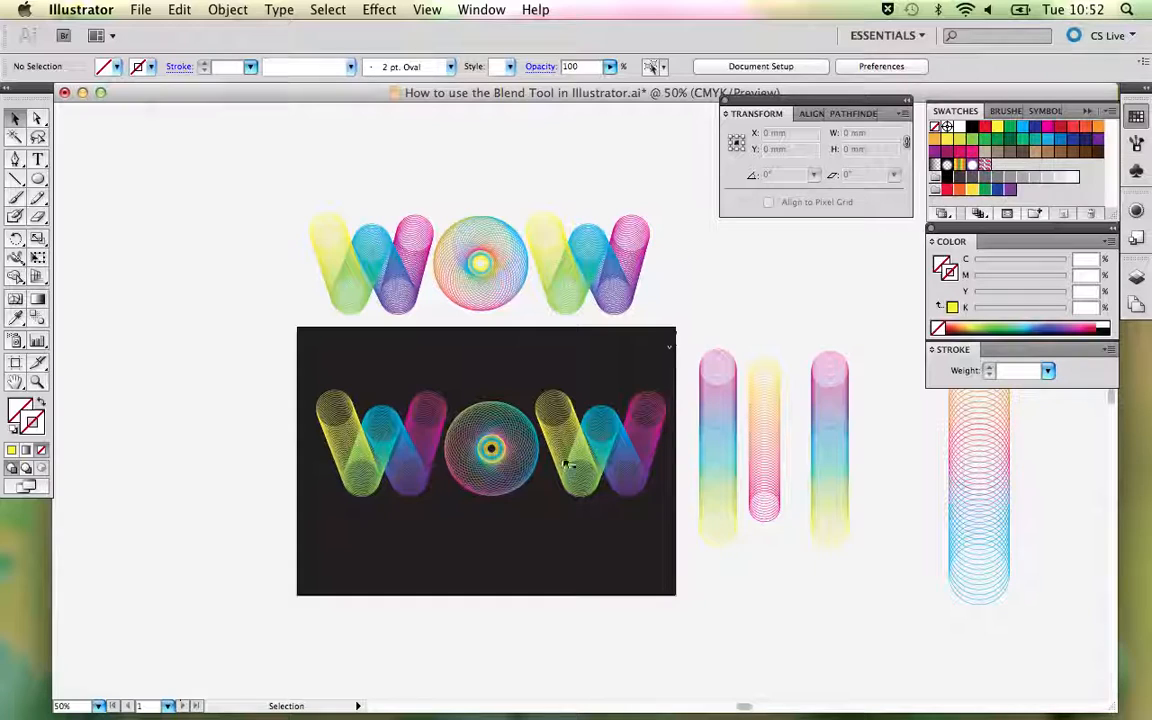
click(543, 390)
click(630, 322)
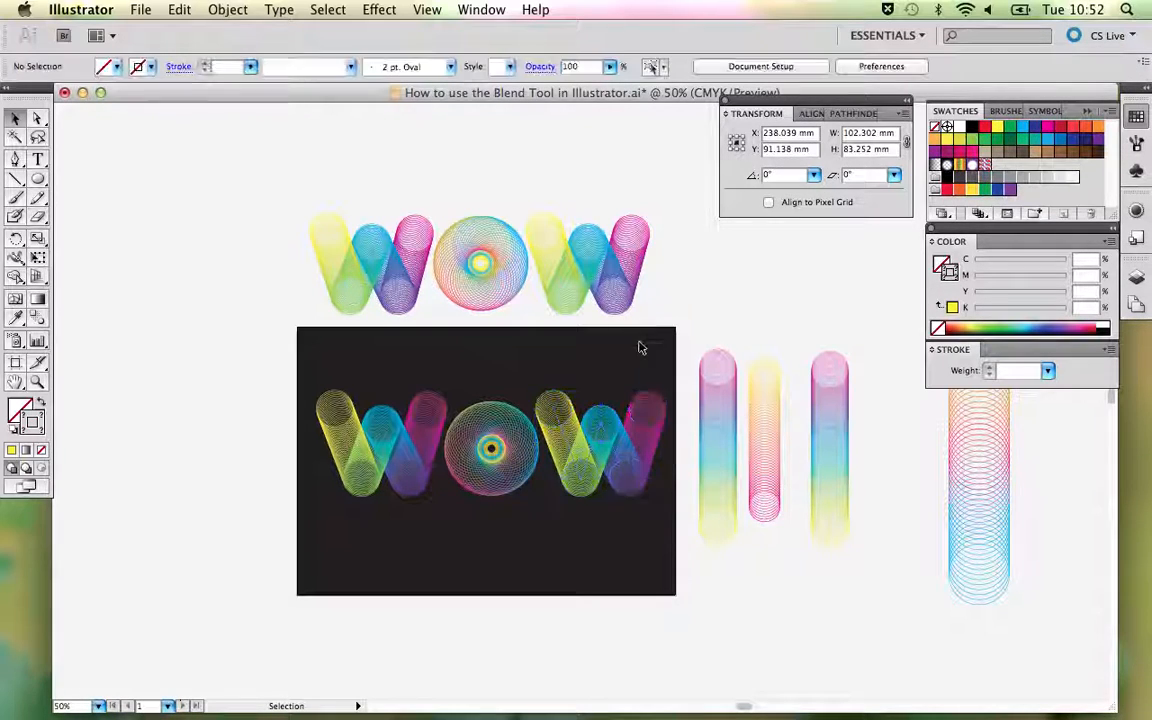
click(661, 403)
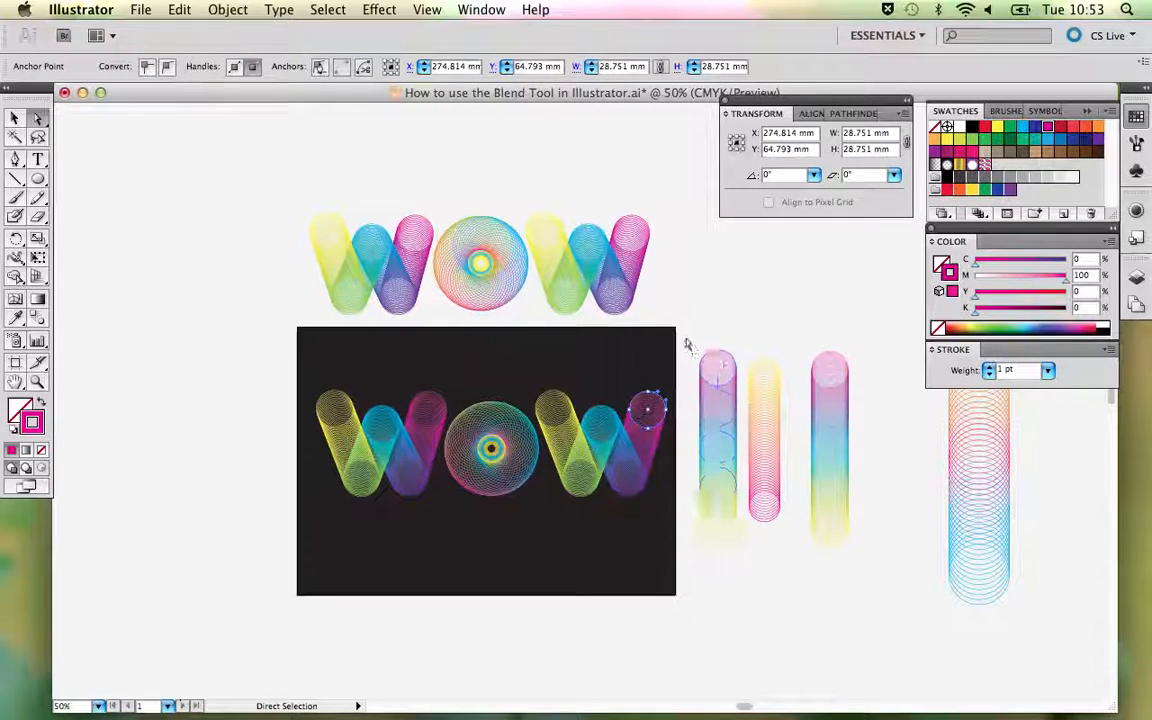
click(694, 314)
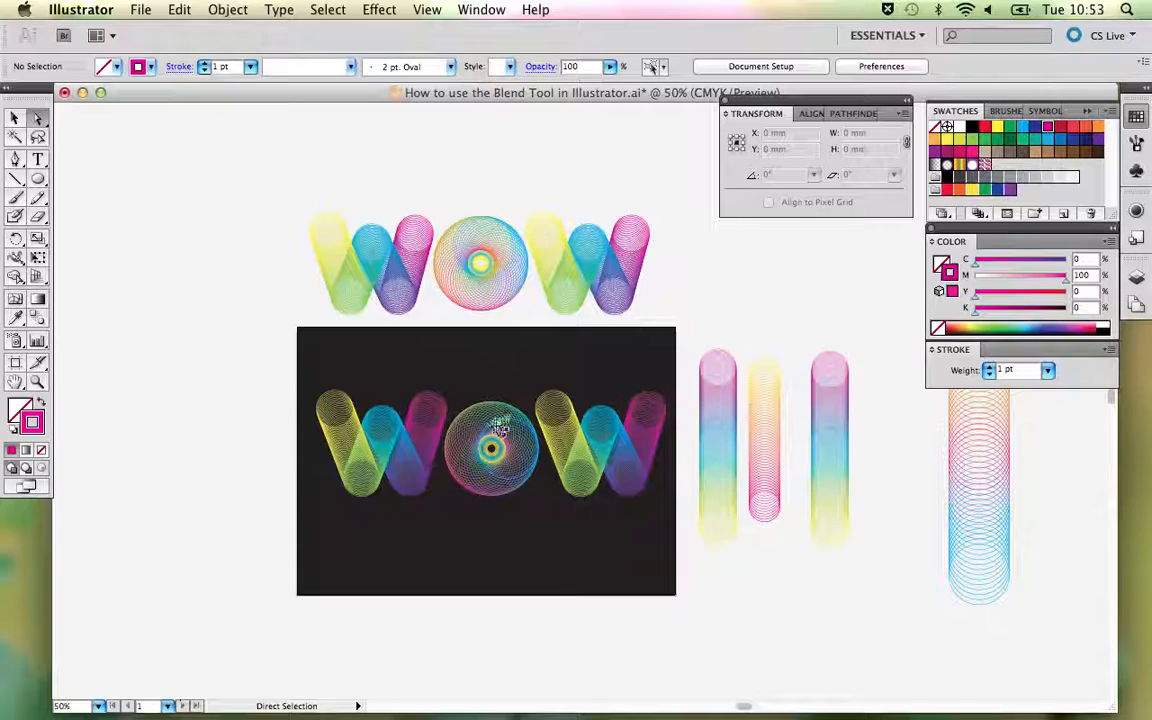
- Set the blend spacing of the new O on the dark background to 15 specified steps
click(499, 422)
key(v)
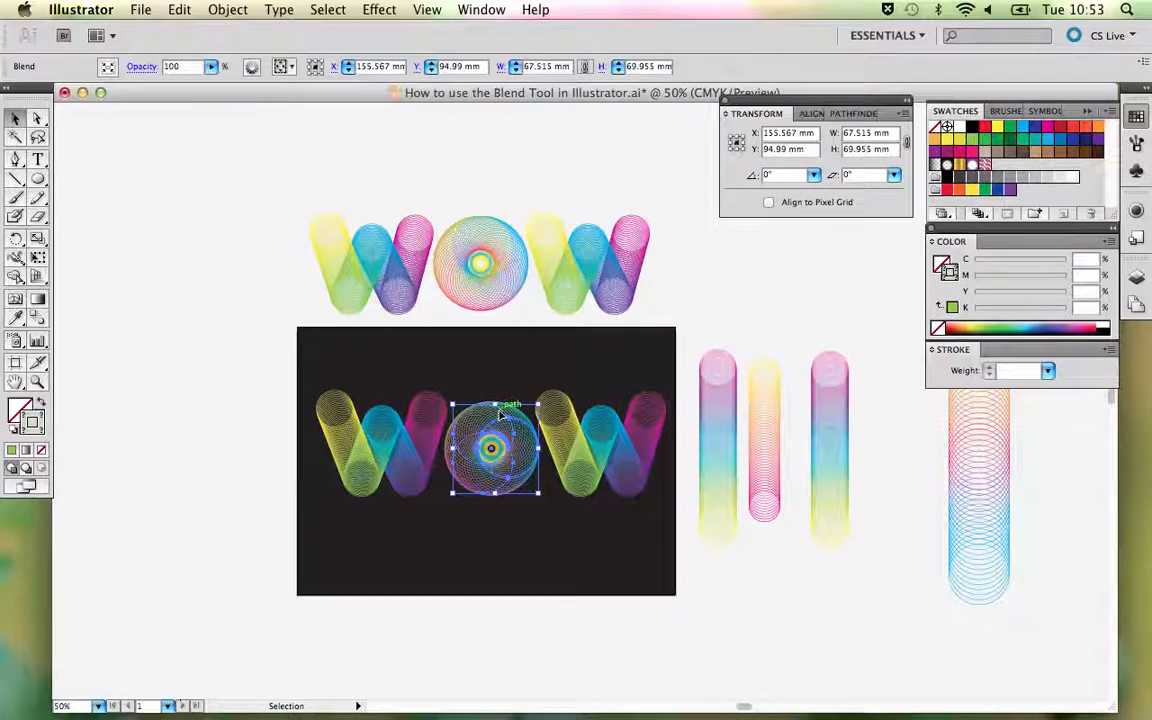
double_click(37, 319)
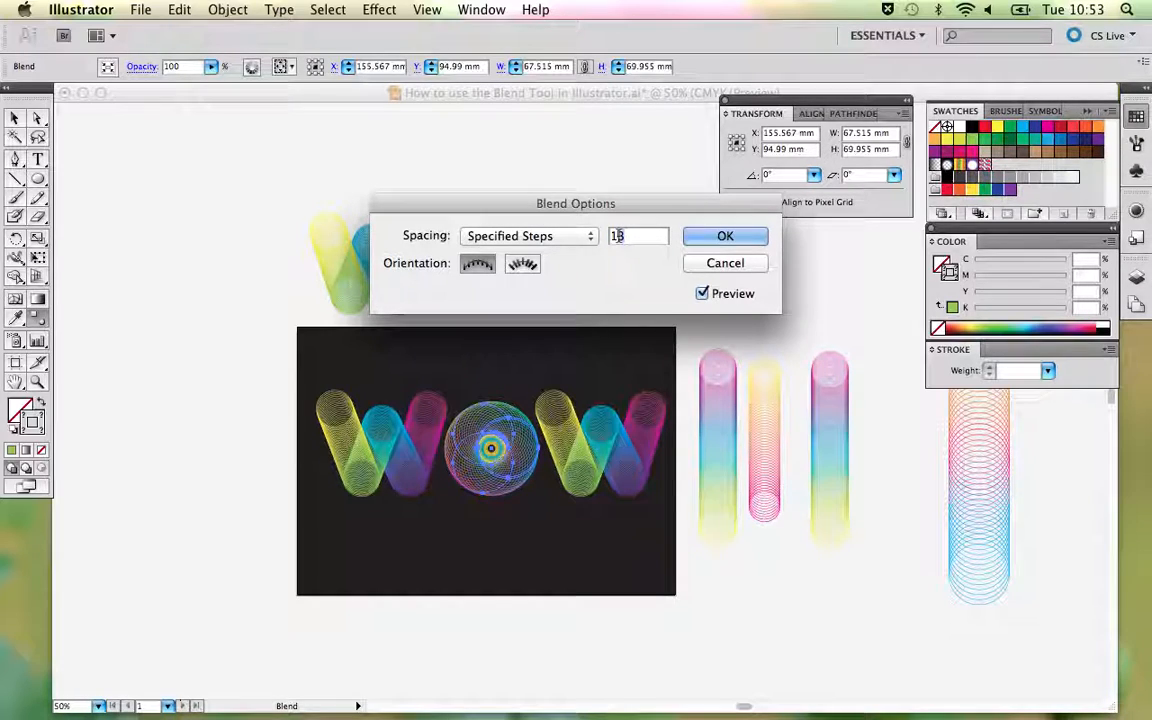
text(5)
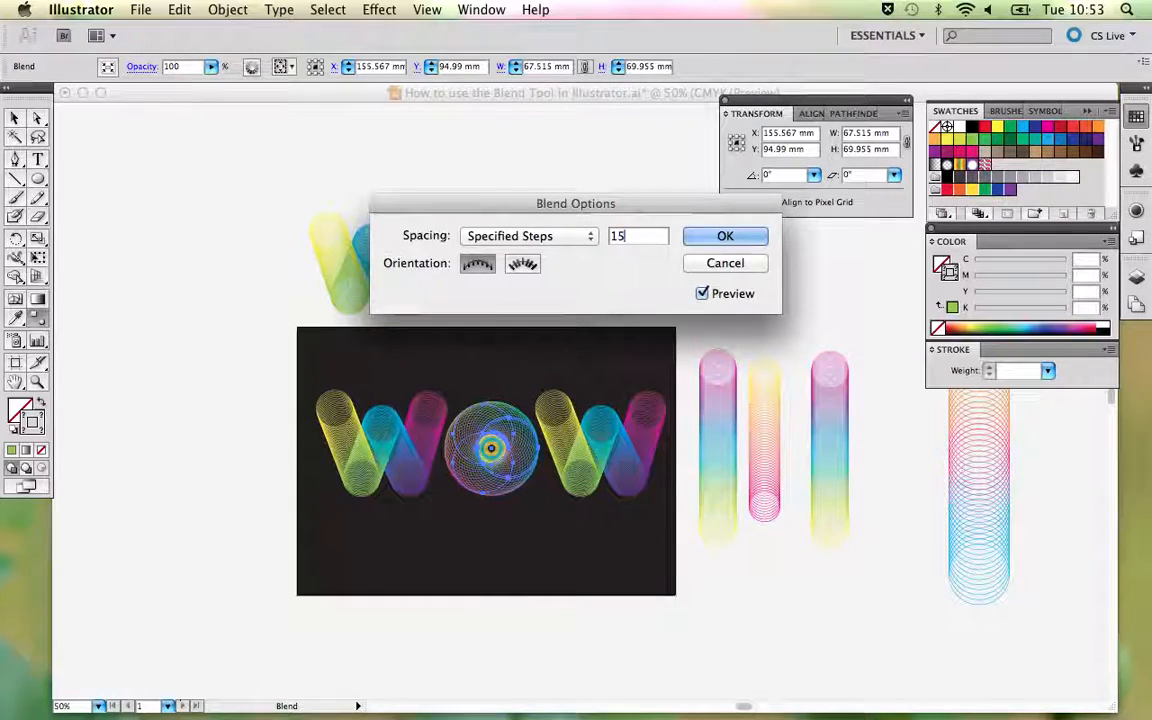
key(Return)
key(v)
click(582, 177)
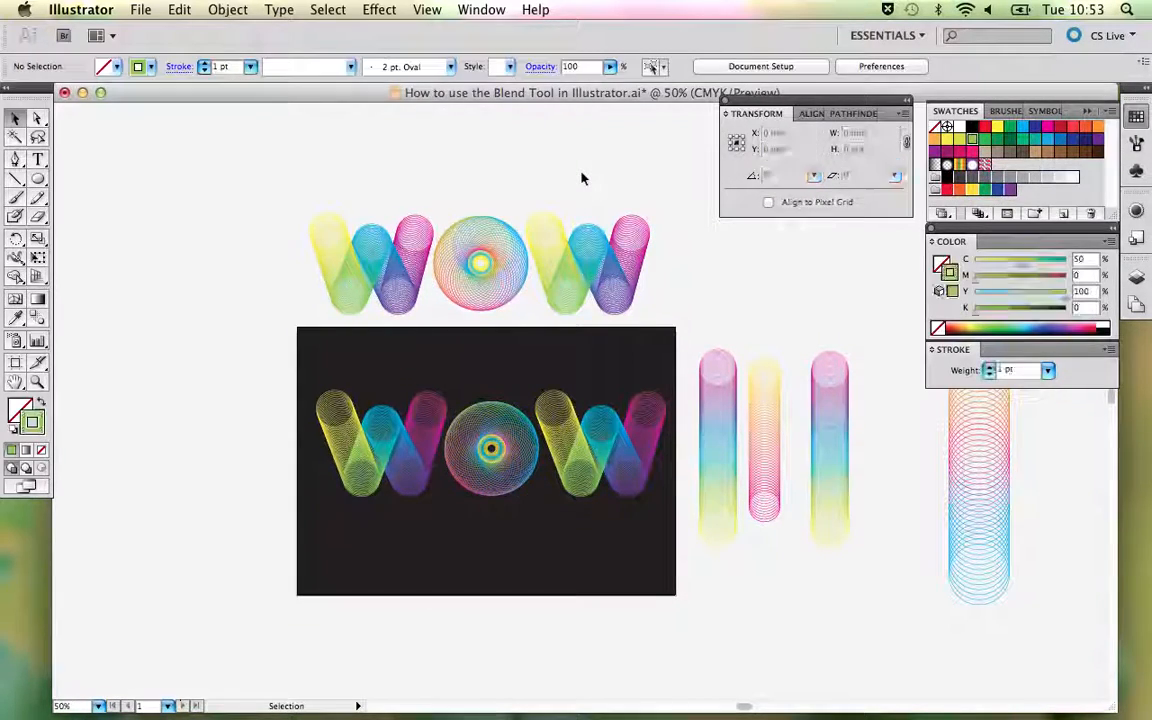
- Examine the finished WOW lettering on the dark background up close
key(super+plus)
key(super+plus)
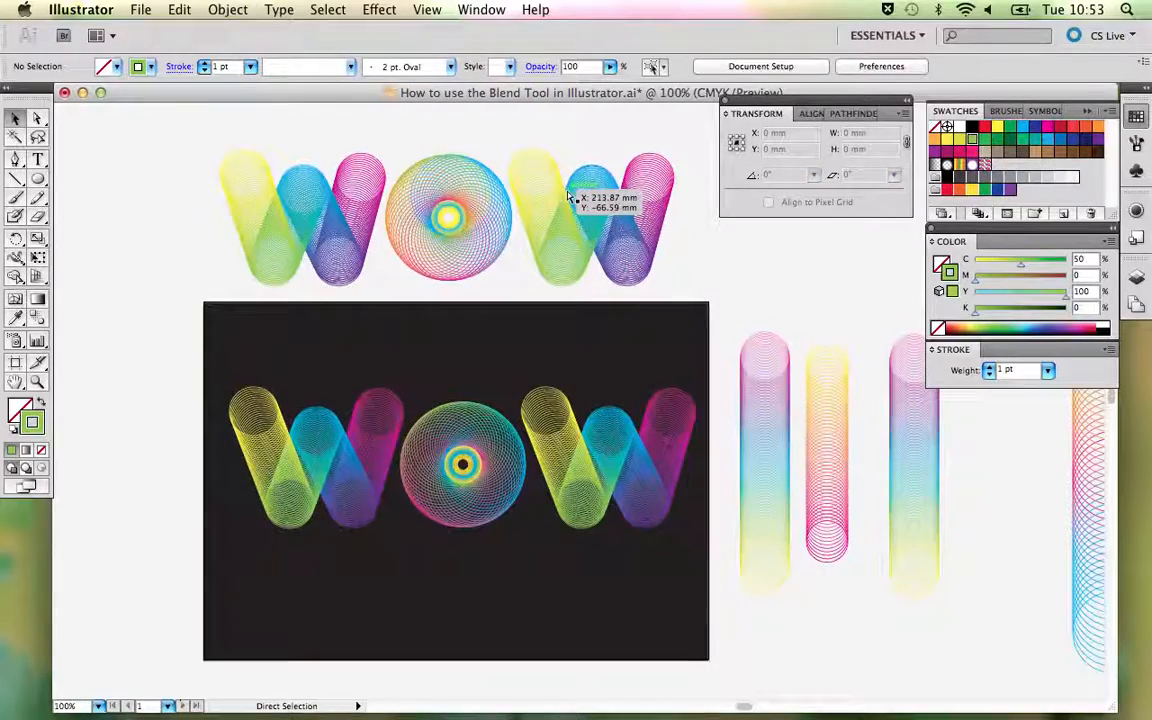
drag(476, 372, 582, 237)
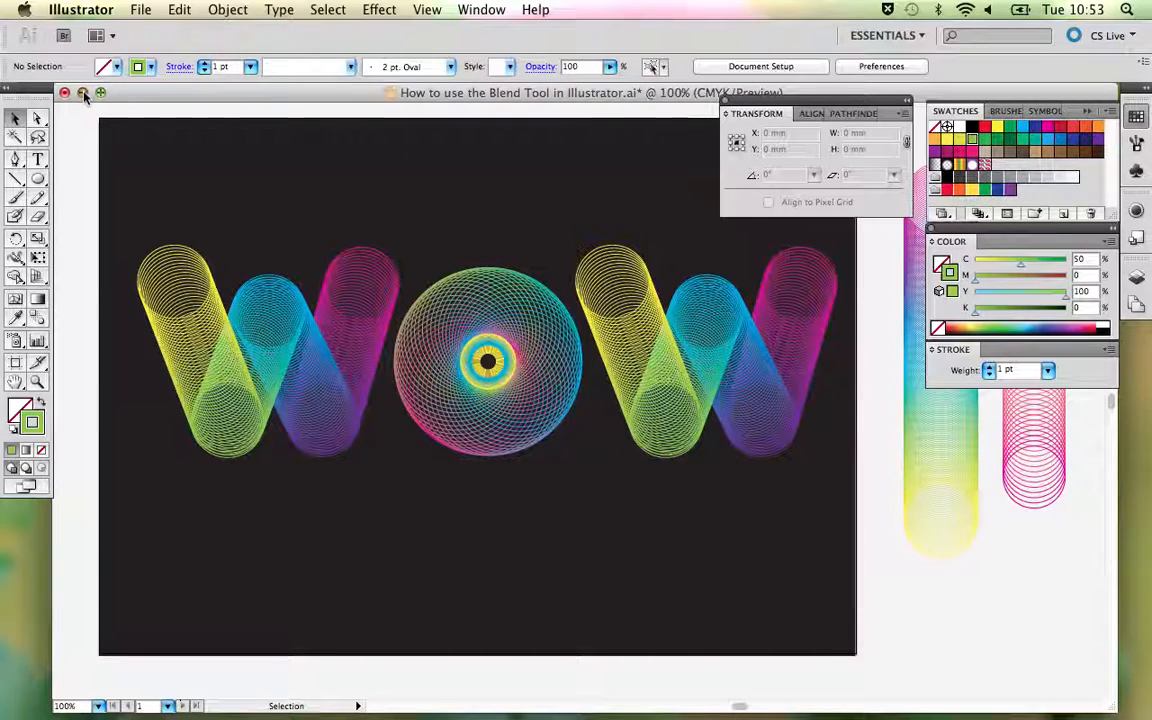
- Minimise the Illustrator document window and switch to QuickTime Player
click(84, 93)
click(361, 434)
mouse_move(617, 700)
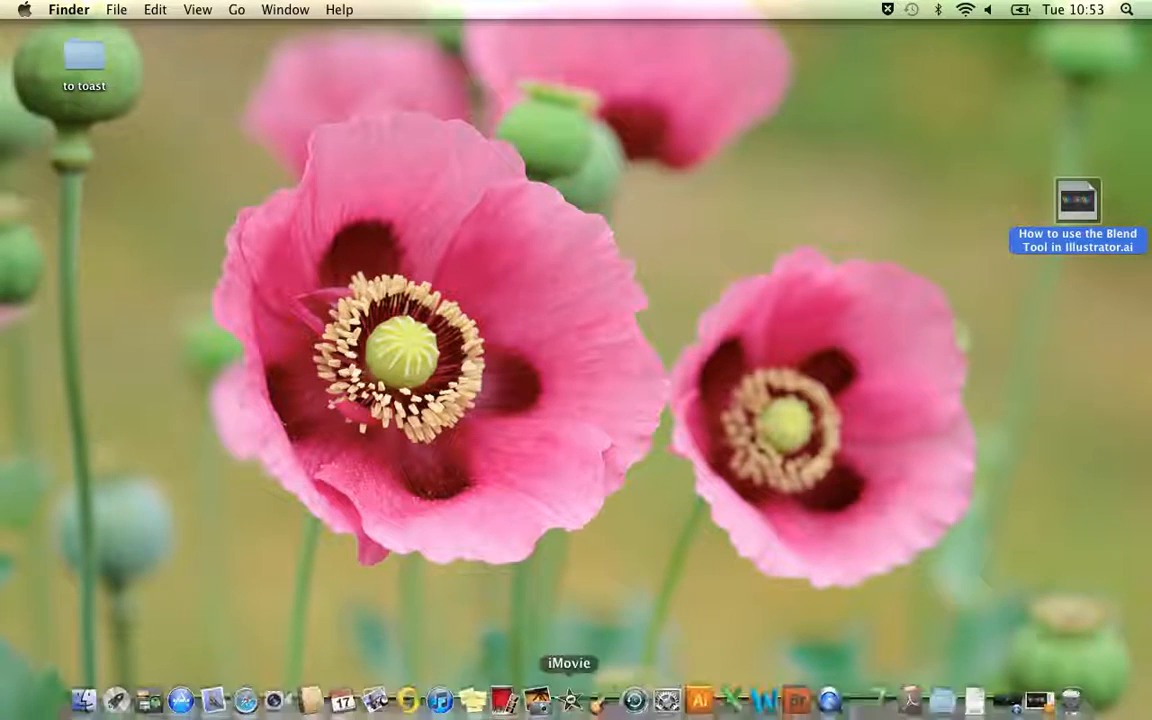
click(829, 693)
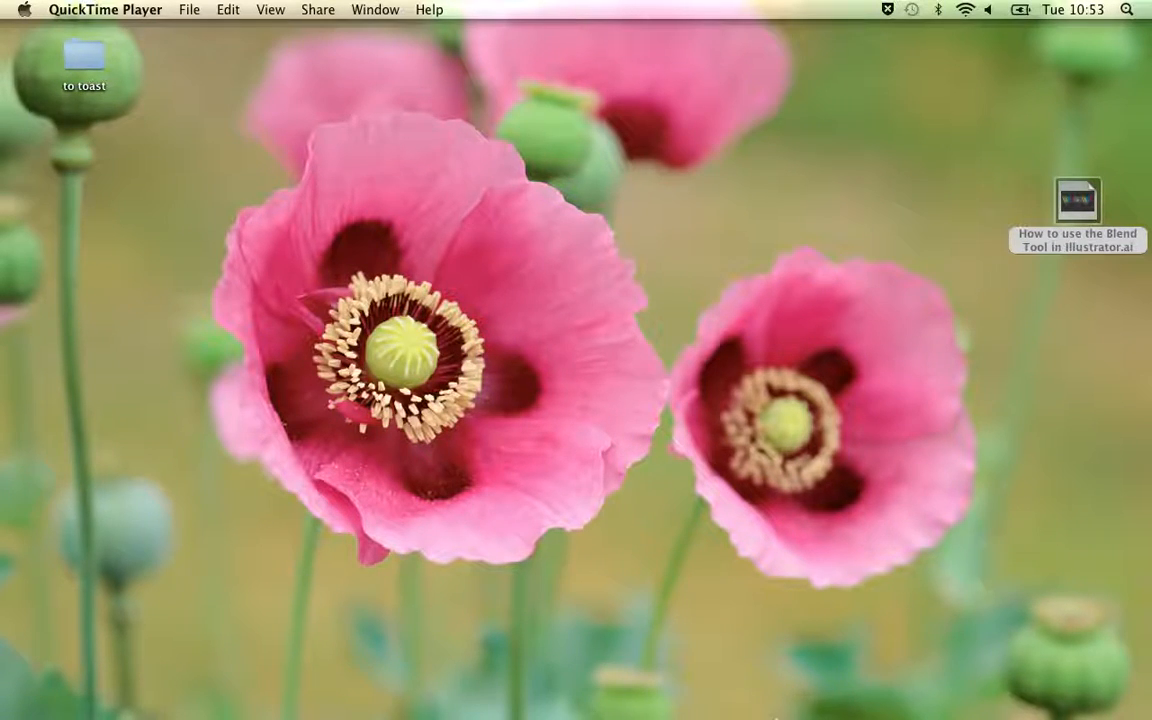
mouse_move(797, 700)
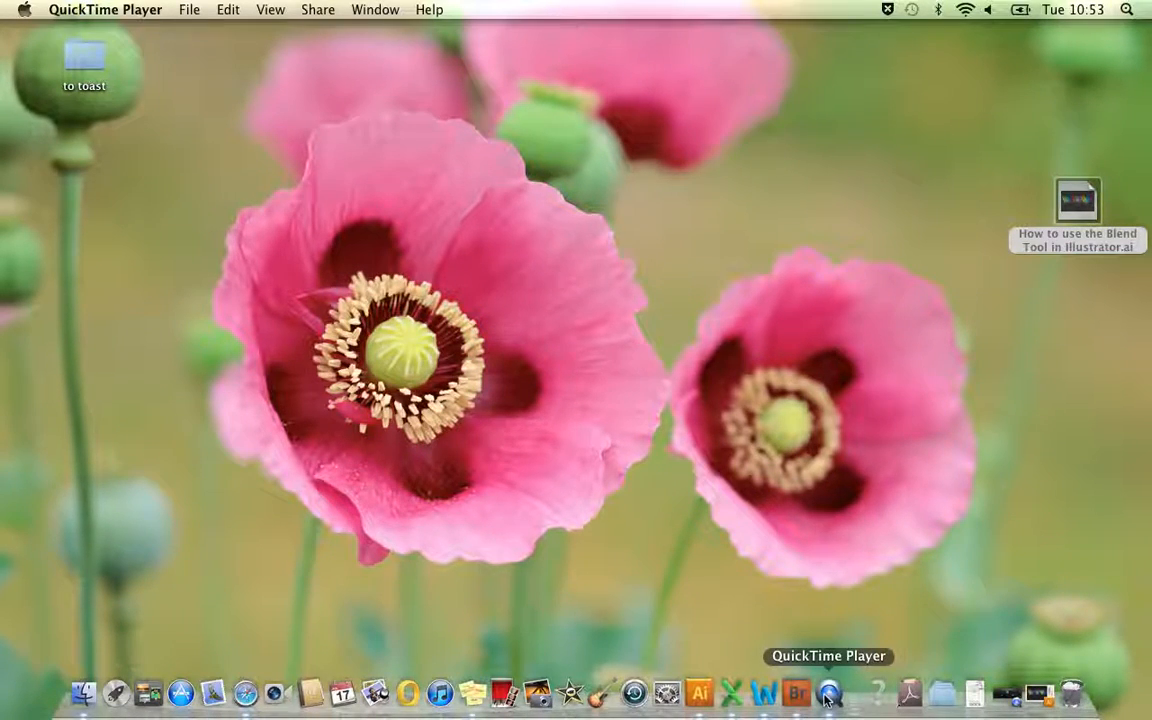